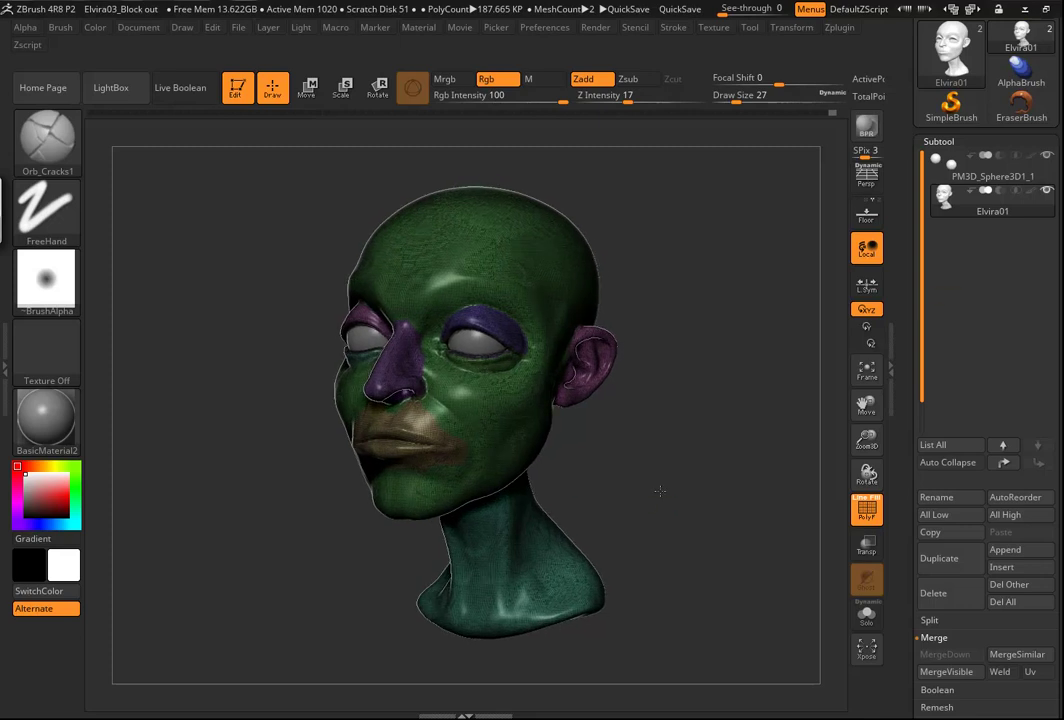
Scrub through the head's undo history from its earliest stage to the latest to review the block-out
mouse_move(834, 113)
mouse_down()
mouse_move(621, 117)
mouse_move(670, 91)
mouse_move(67, 92)
mouse_up()
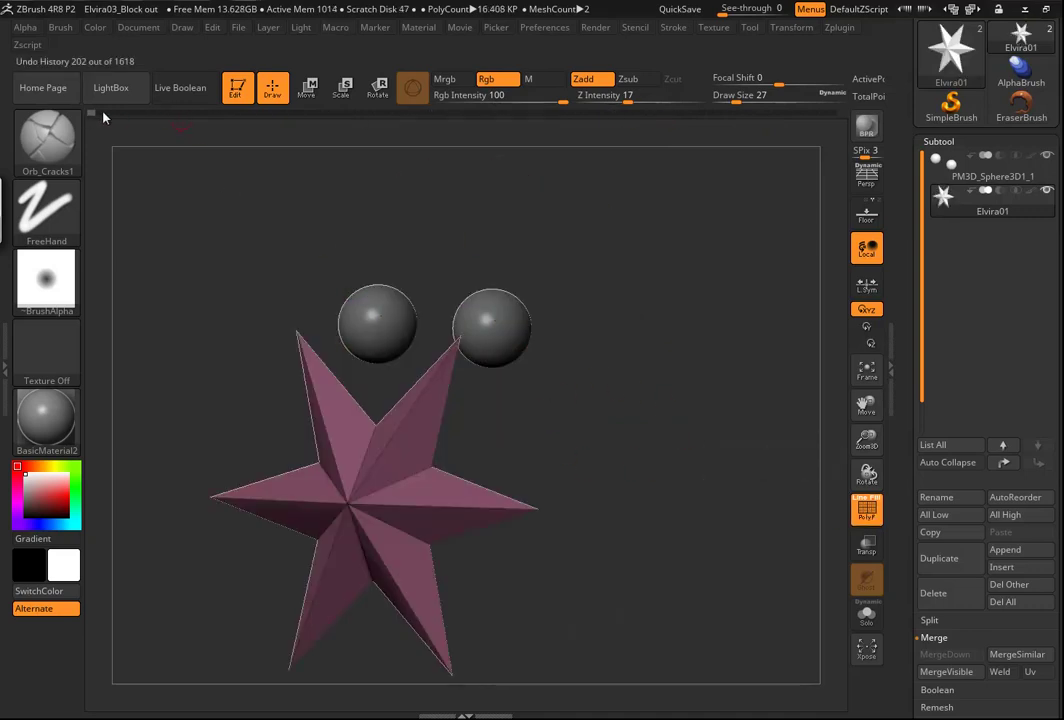
drag(93, 118, 117, 115)
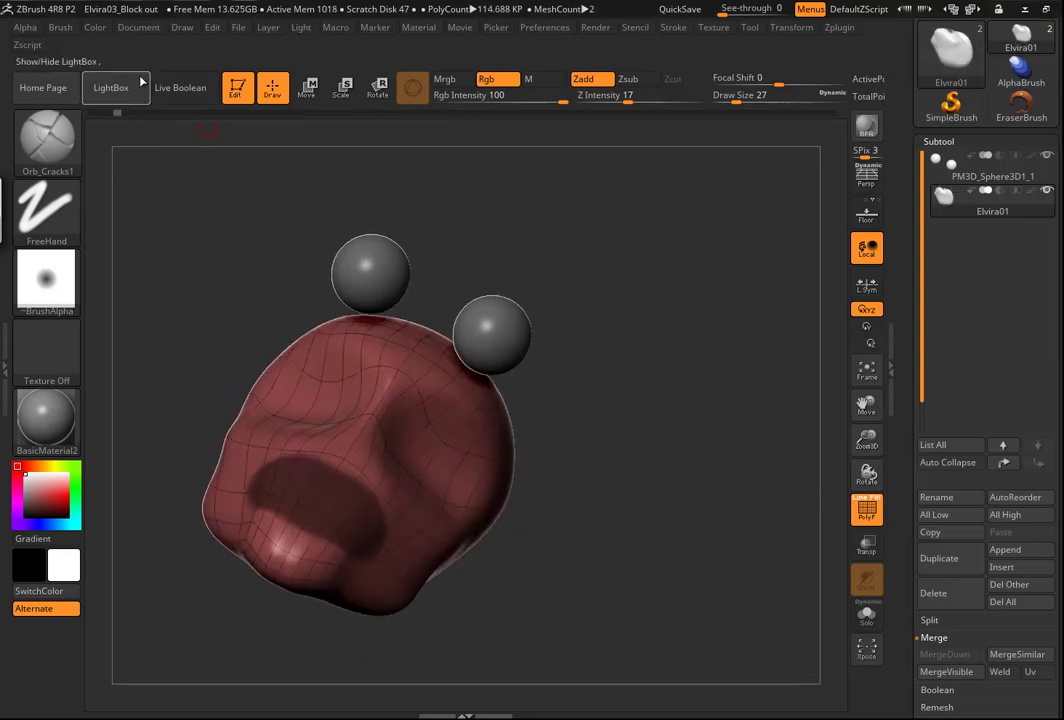
drag(120, 117, 224, 120)
drag(492, 563, 670, 452)
mouse_move(229, 117)
mouse_down()
mouse_move(252, 110)
mouse_move(327, 139)
mouse_move(544, 153)
mouse_up()
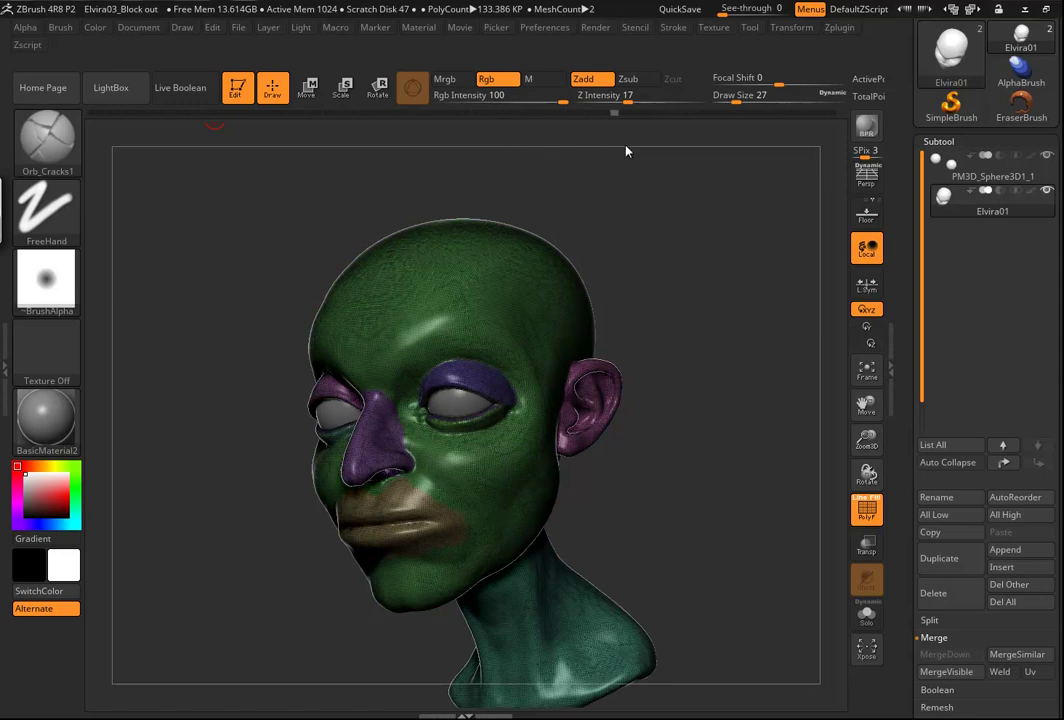
drag(618, 151, 667, 146)
drag(738, 150, 836, 152)
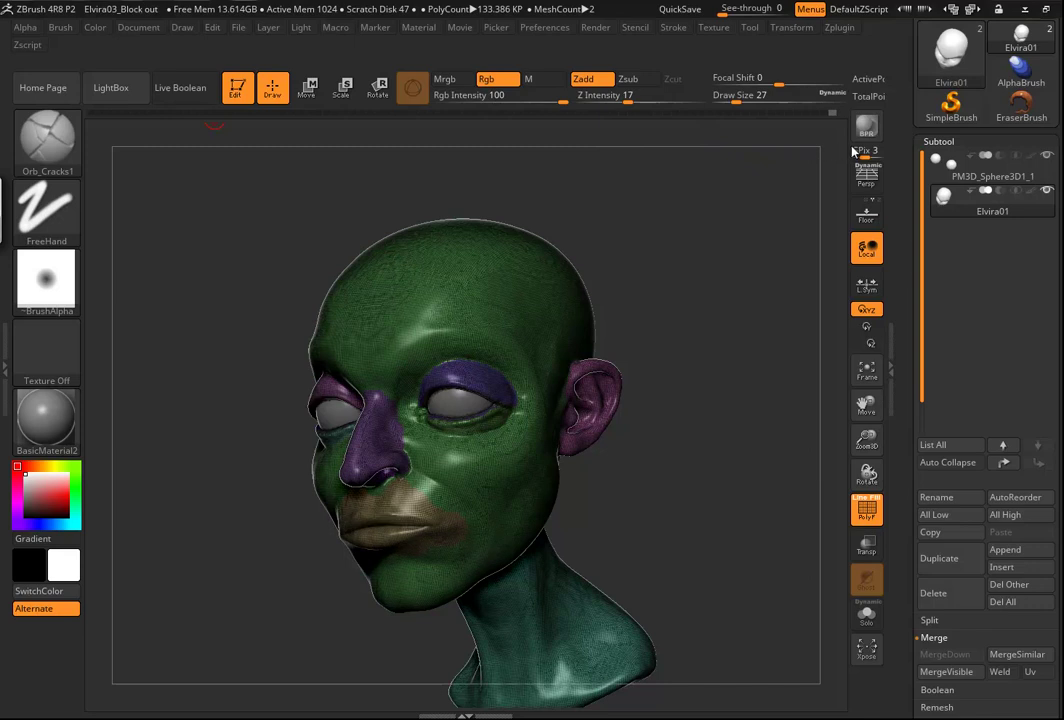
Turn off the polyframe display and duplicate the Elvira01 head subtool
key(shift+f)
drag(639, 510, 647, 459)
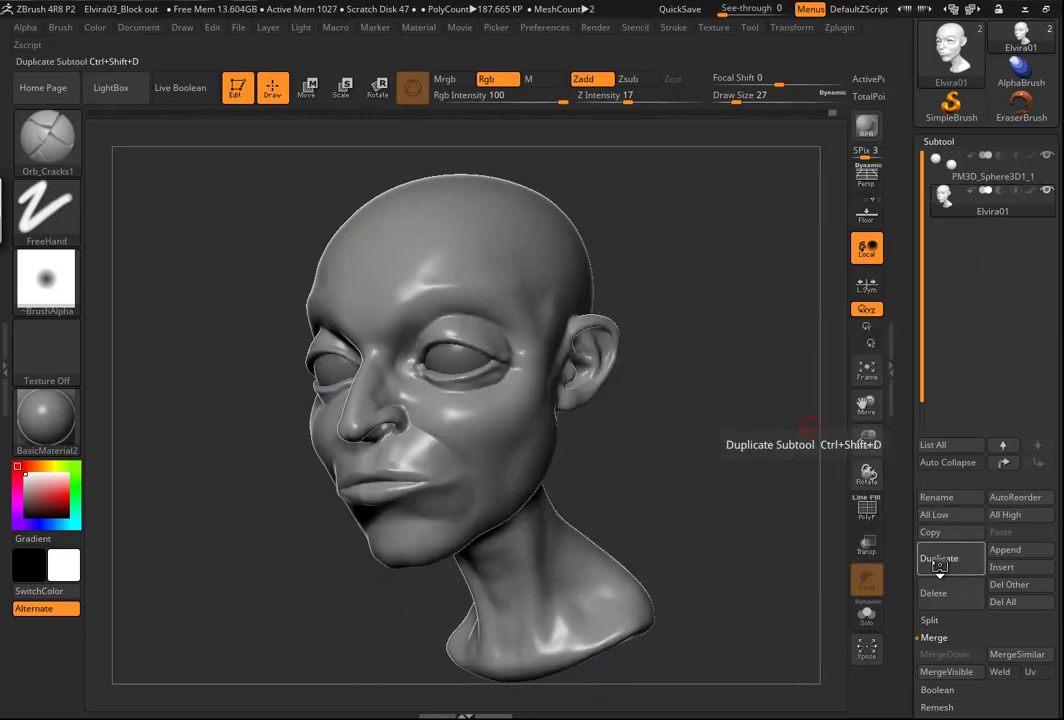
click(940, 560)
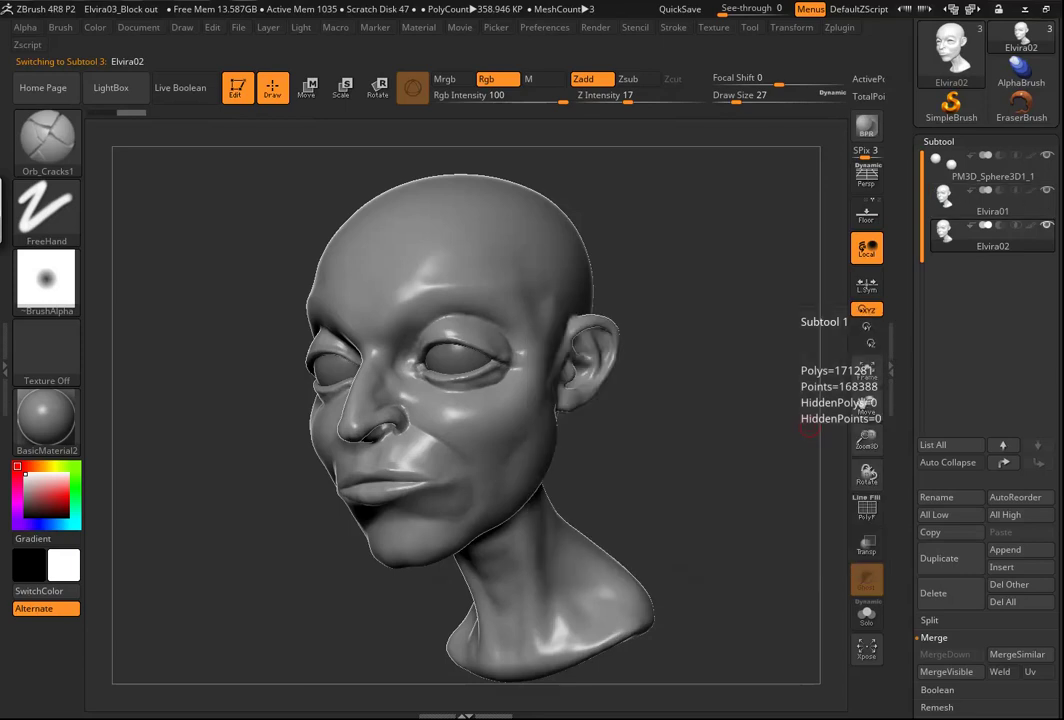
Hide the PM3D_Sphere3D1_1 eyes and the original Elvira01 head, leaving only the duplicated head shown
click(1047, 157)
click(1049, 158)
drag(646, 423, 669, 445)
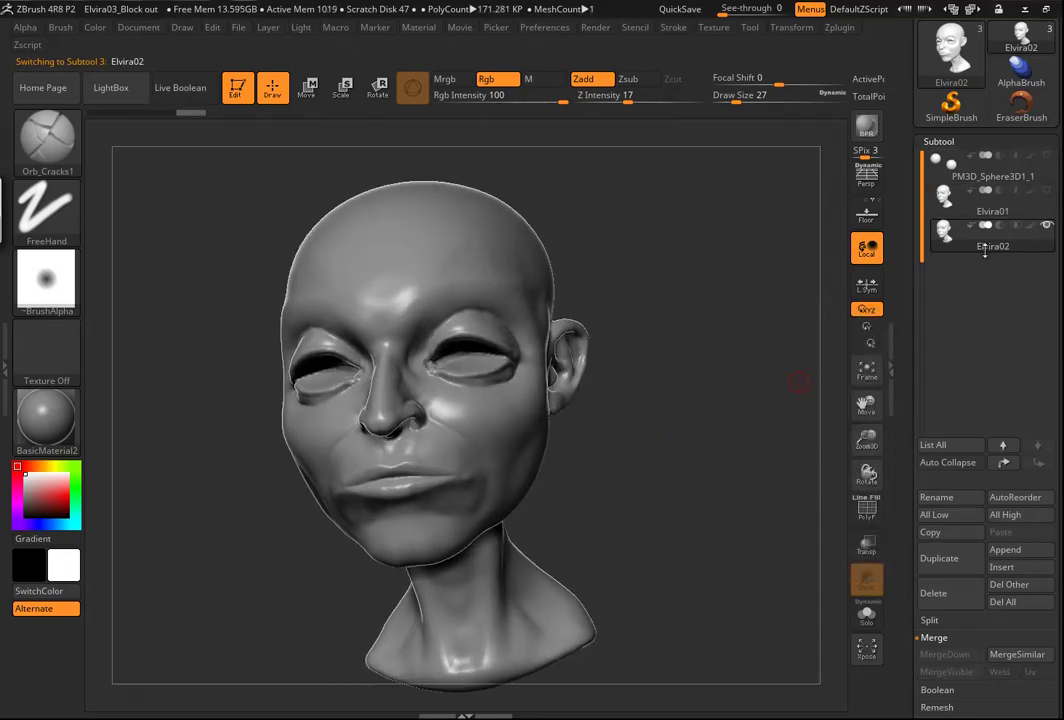
Duplicate the PM3D_Sphere3D1_1 eyes and move the copy directly below Elvira02 in the subtool order
click(980, 175)
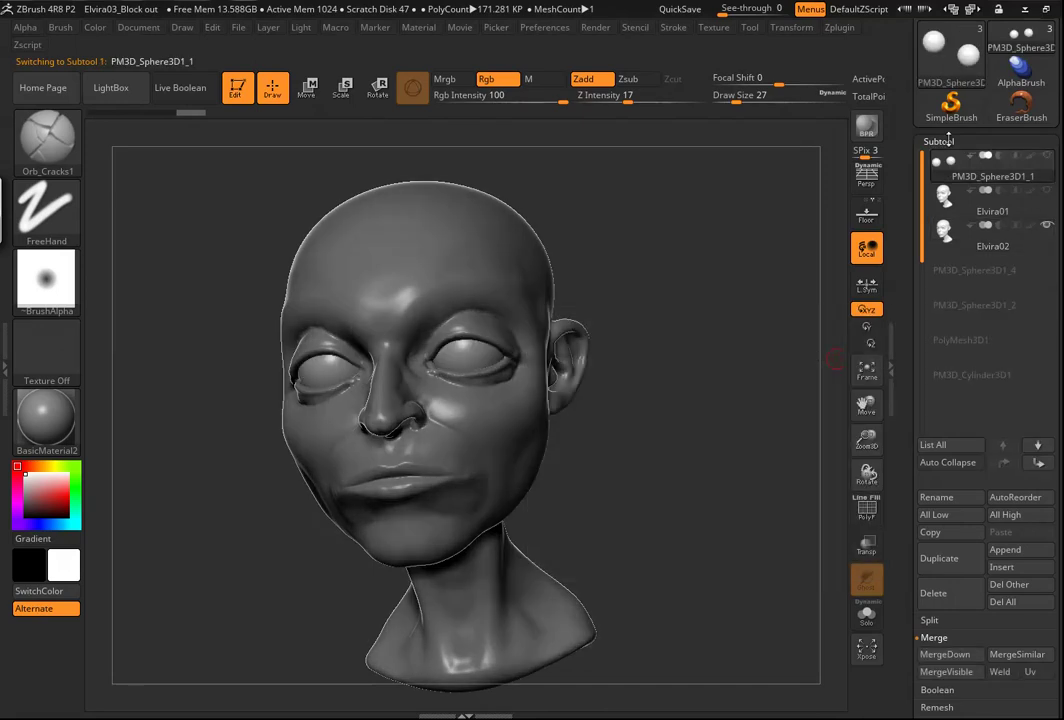
mouse_move(950, 165)
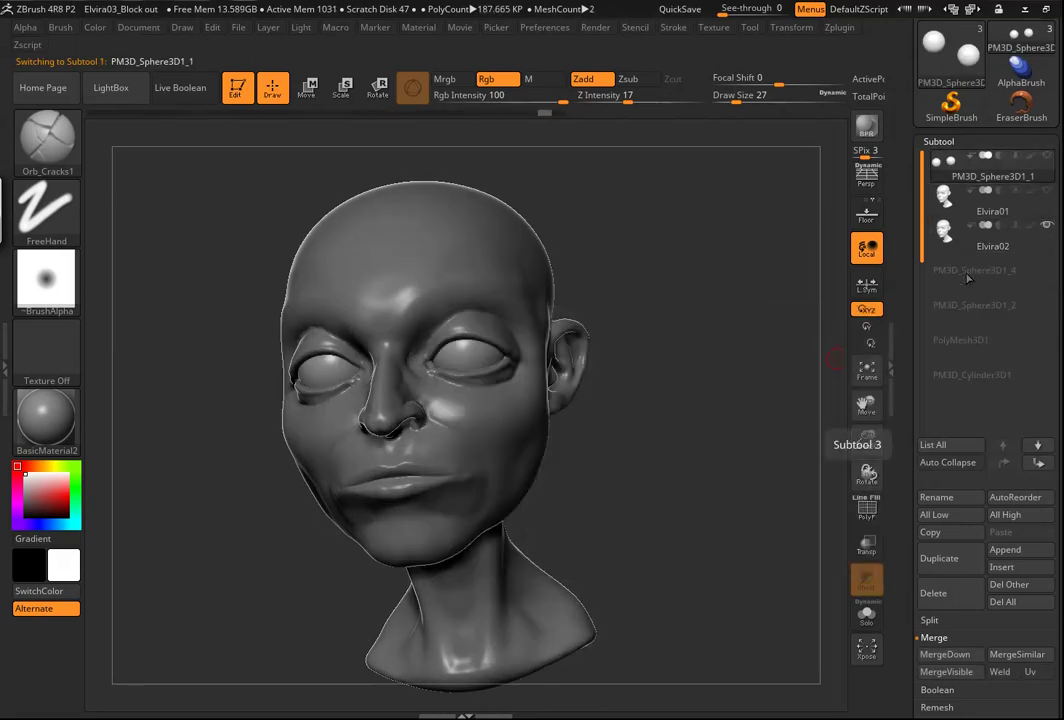
click(948, 233)
click(950, 176)
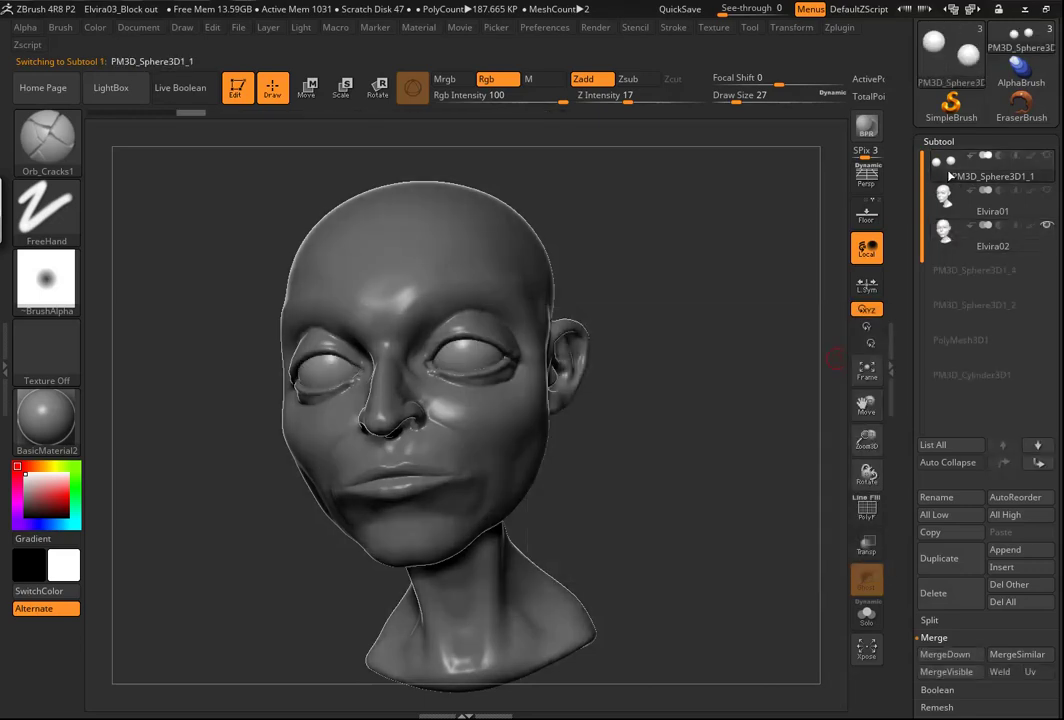
click(940, 560)
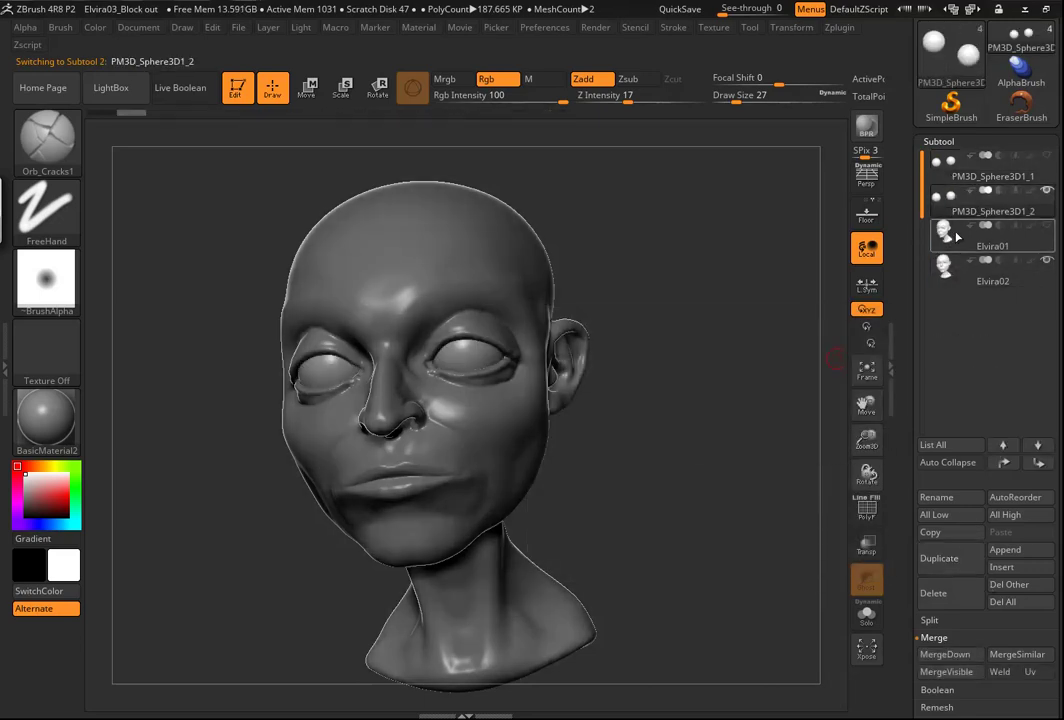
click(1038, 464)
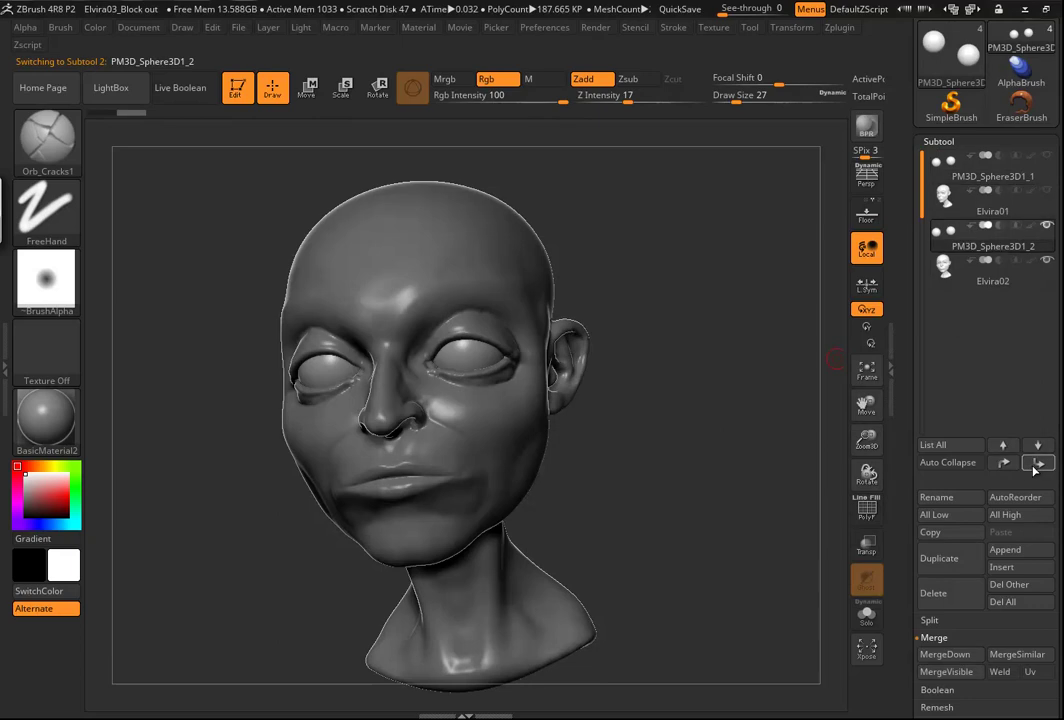
click(1038, 464)
drag(660, 463, 536, 394)
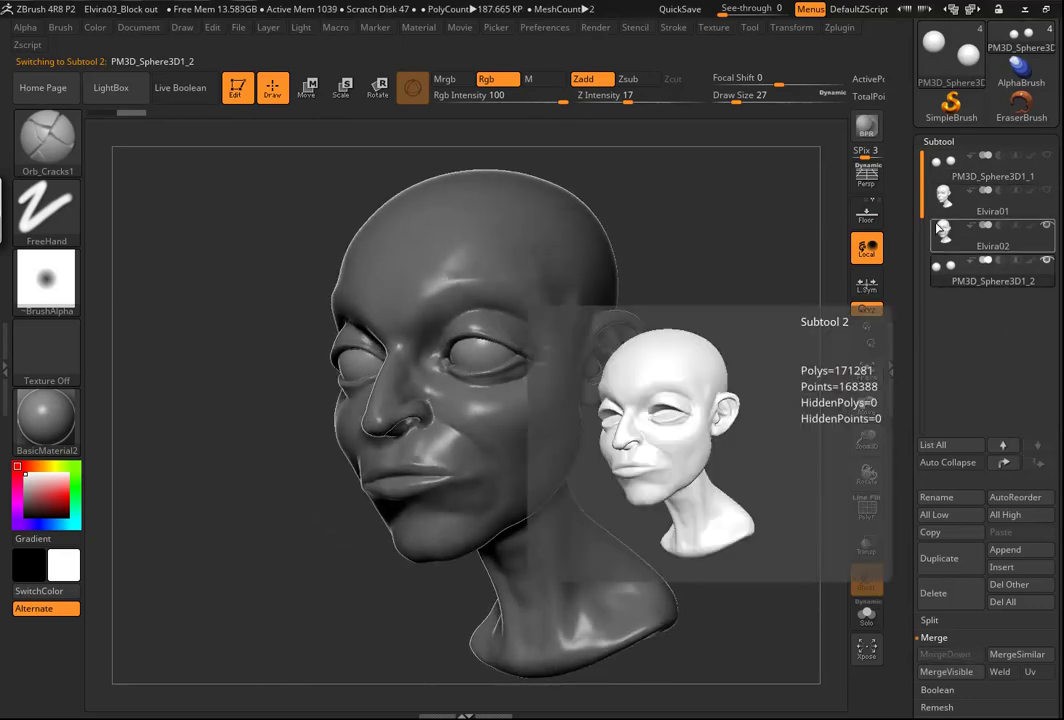
Mark Elvira02 as the Start subtool and subtract the duplicated eyes from it using Live Boolean
click(948, 238)
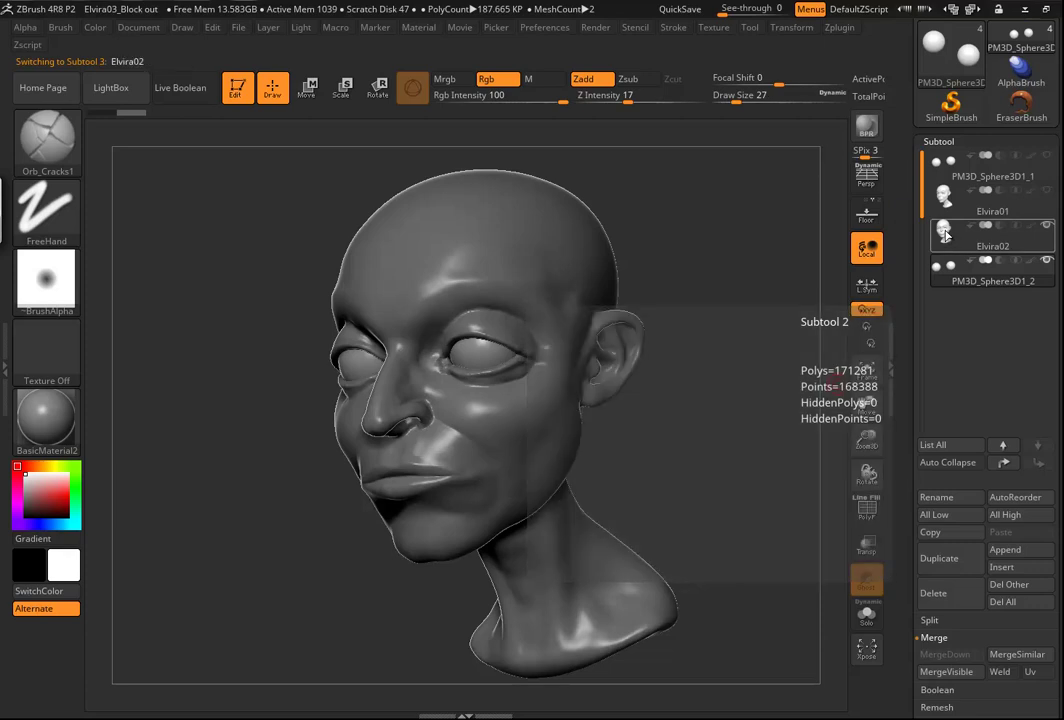
mouse_move(969, 261)
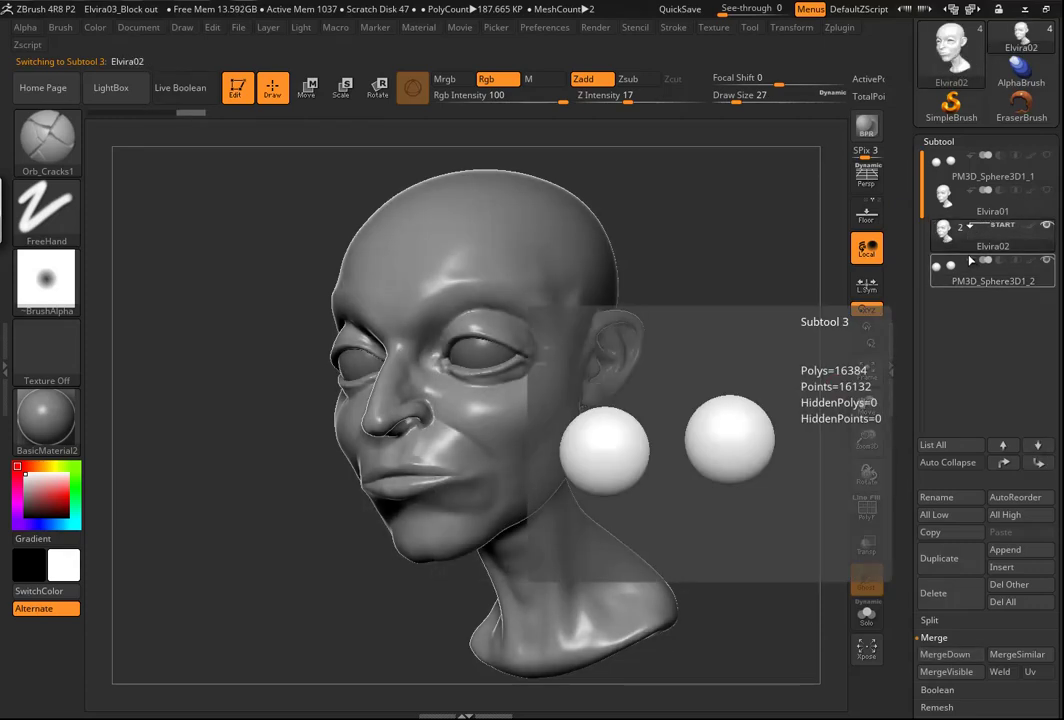
click(195, 88)
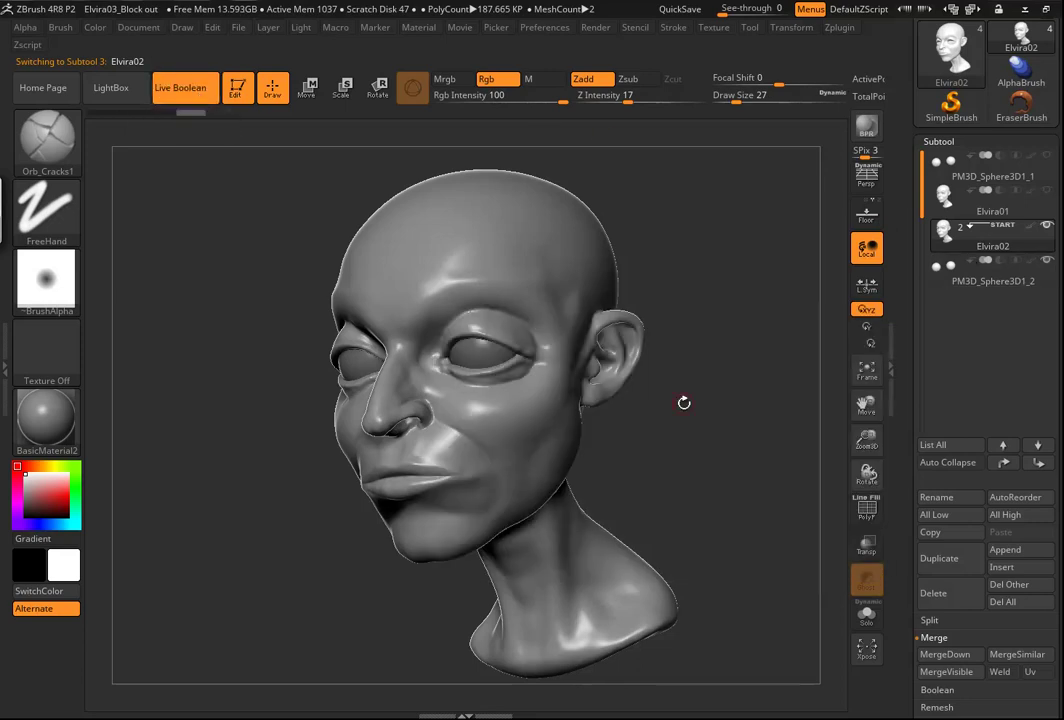
drag(739, 379, 738, 439)
click(1001, 262)
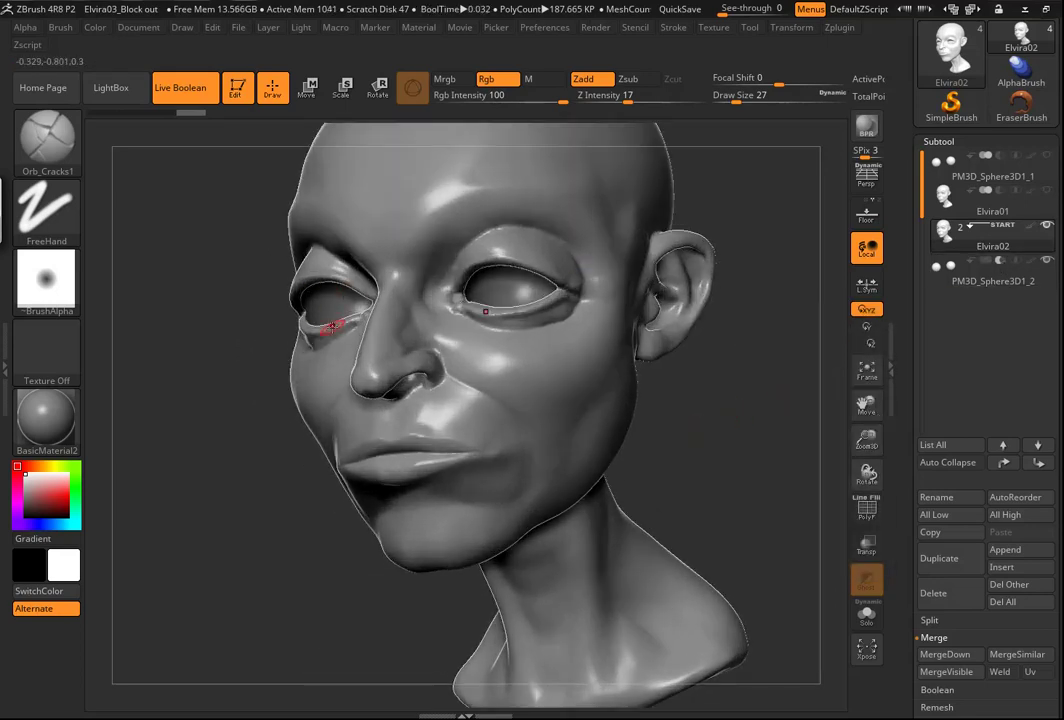
mouse_move(228, 430)
mouse_down()
mouse_move(352, 430)
mouse_move(248, 430)
mouse_up()
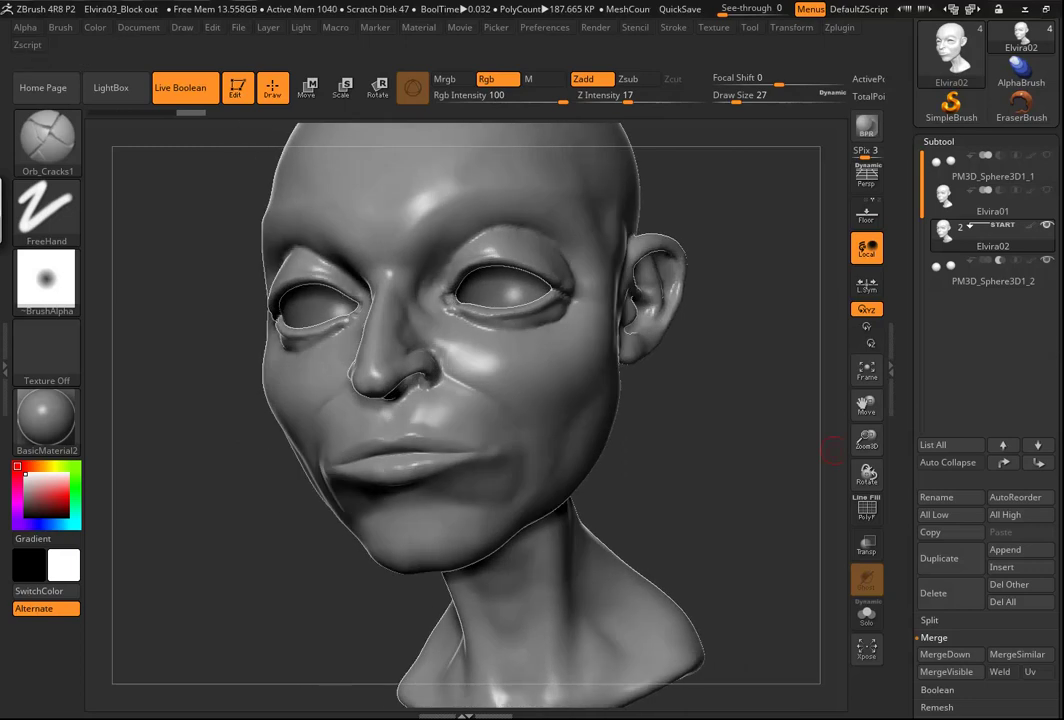
Make a Boolean mesh from the Elvira02 head and the subtracted eye spheres
scroll(988, 400, down, 3)
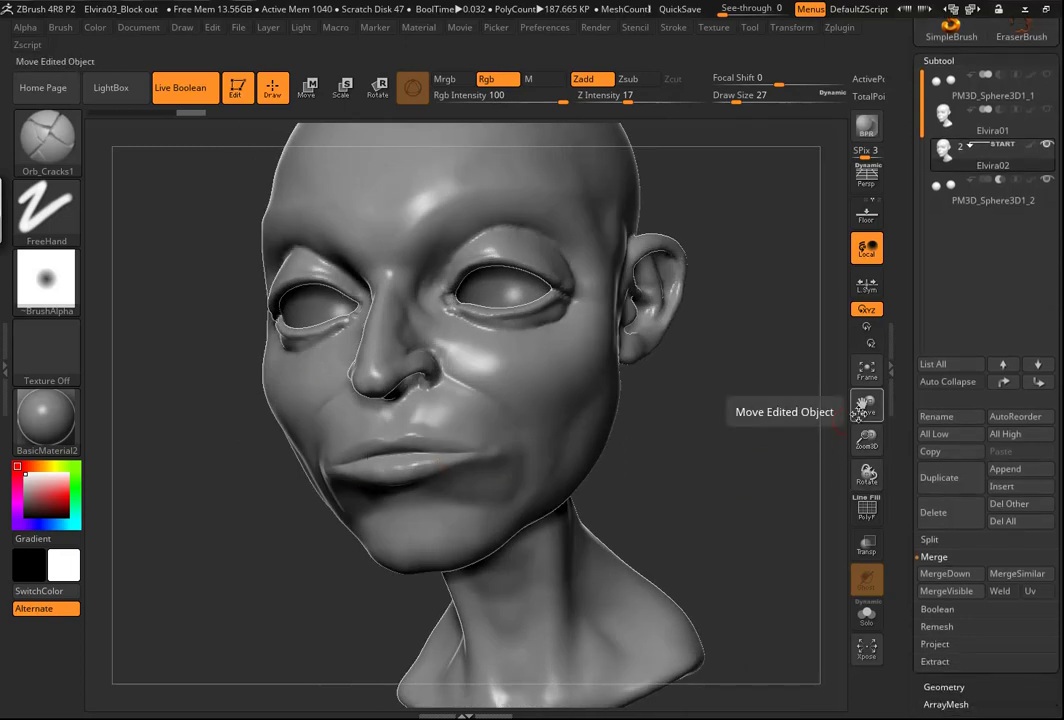
scroll(951, 150, down, 1)
mouse_move(951, 150)
scroll(985, 450, down, 3)
click(935, 494)
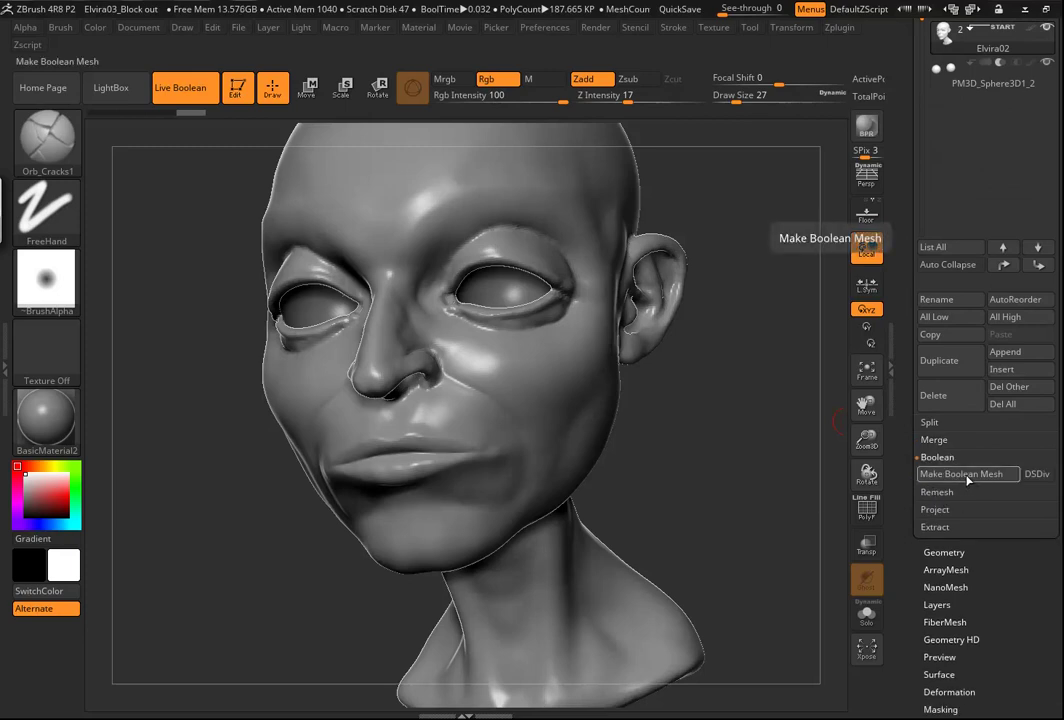
click(962, 474)
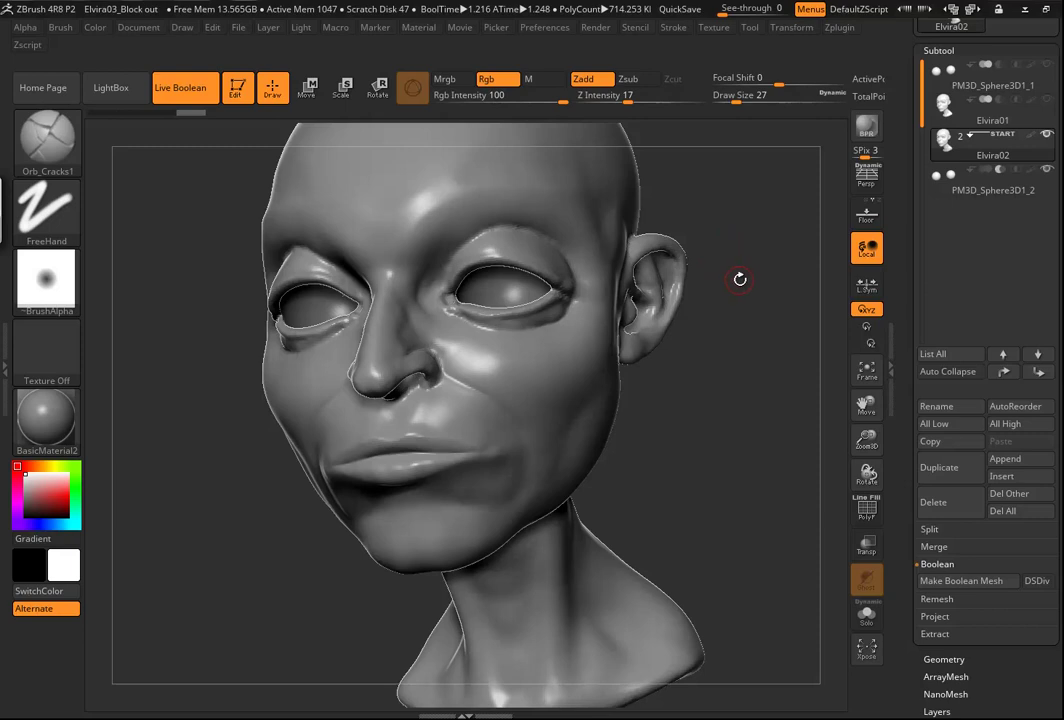
Compare the generated UMesh_Elvira02 tool with the original Elvira02 tool, ending on Elvira02
mouse_move(741, 276)
mouse_down()
mouse_move(690, 281)
mouse_move(752, 268)
mouse_up()
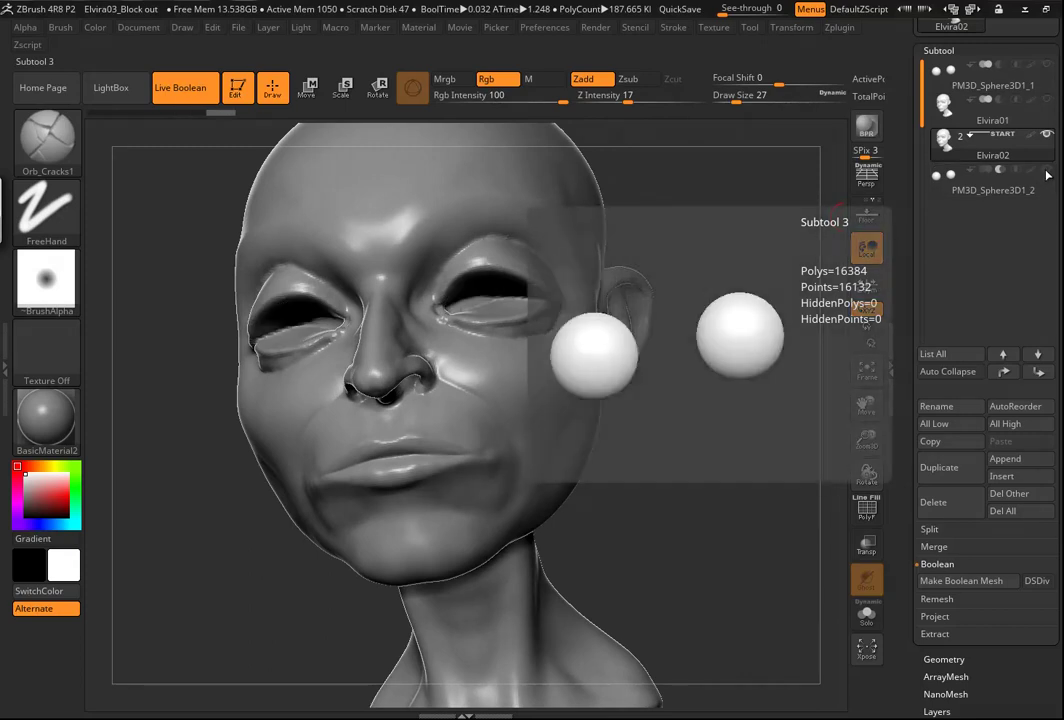
click(1047, 173)
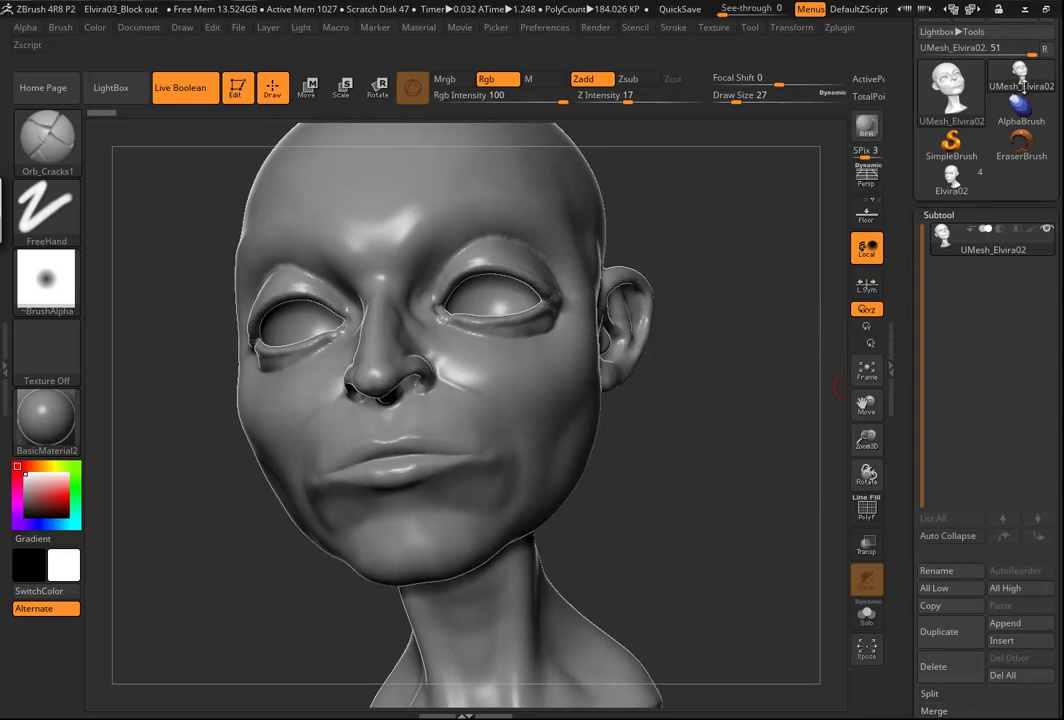
click(947, 172)
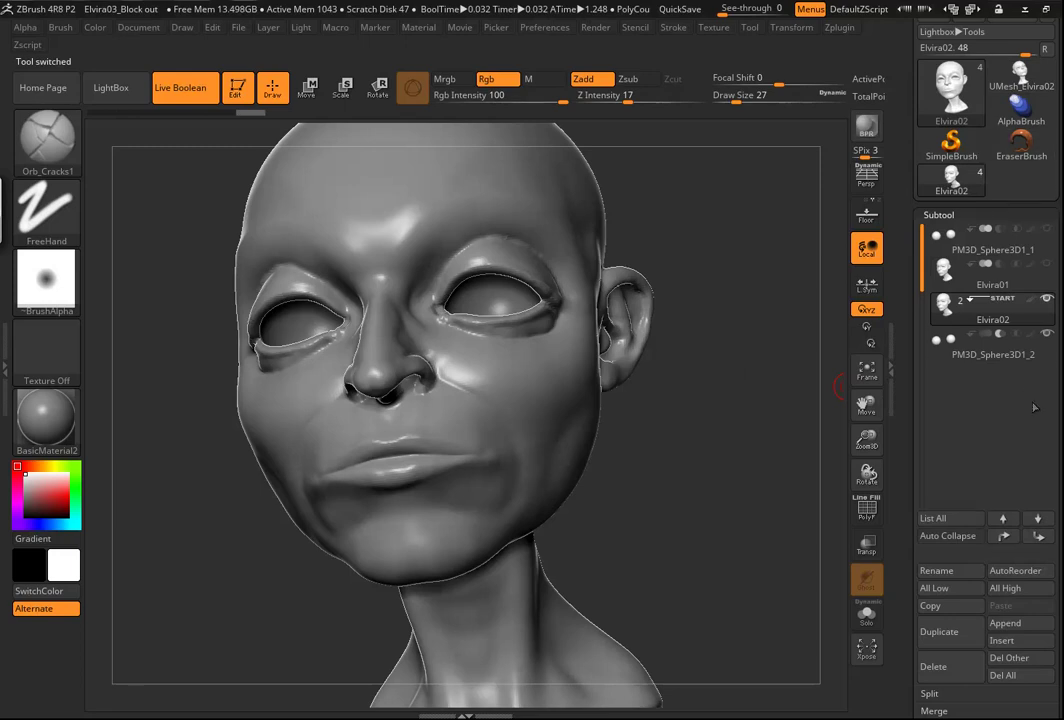
click(1019, 76)
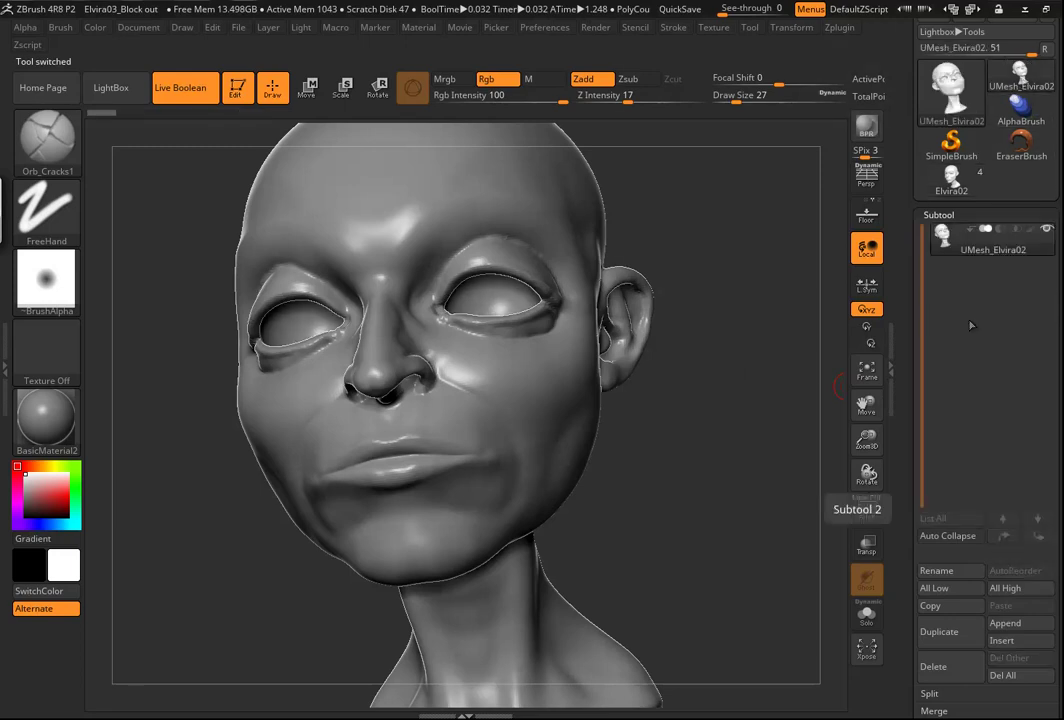
click(951, 178)
Hide Elvira02 and its PM3D_Sphere3D1_2 eyes, and append the UMesh_Elvira02 Boolean mesh as a subtool
scroll(1025, 238, down, 3)
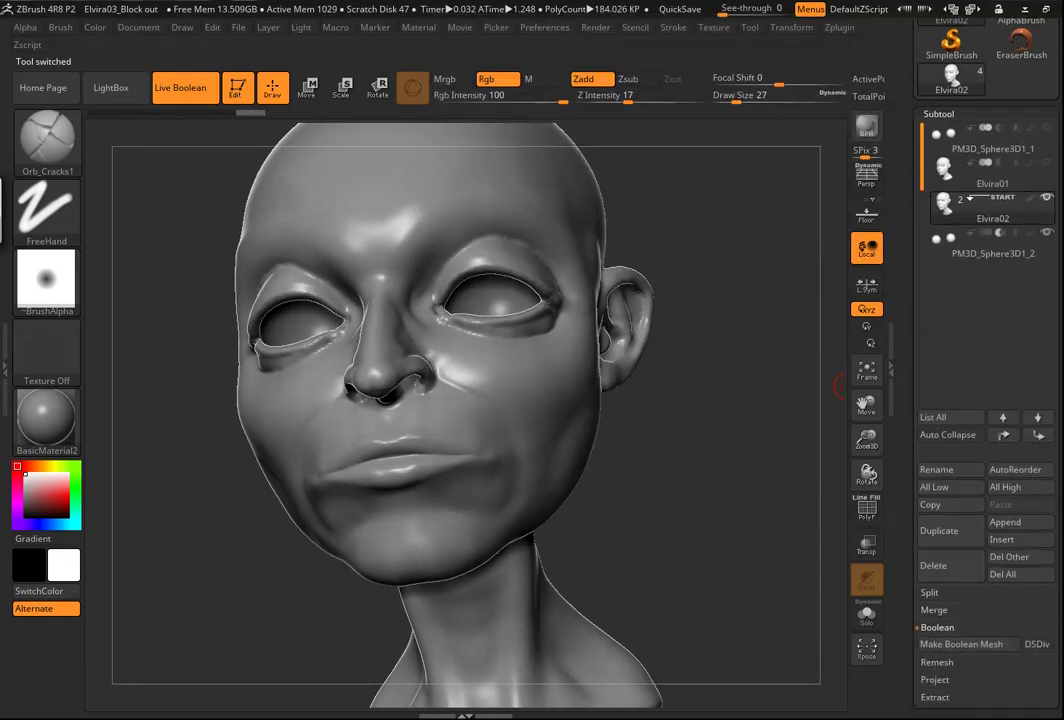
click(1047, 227)
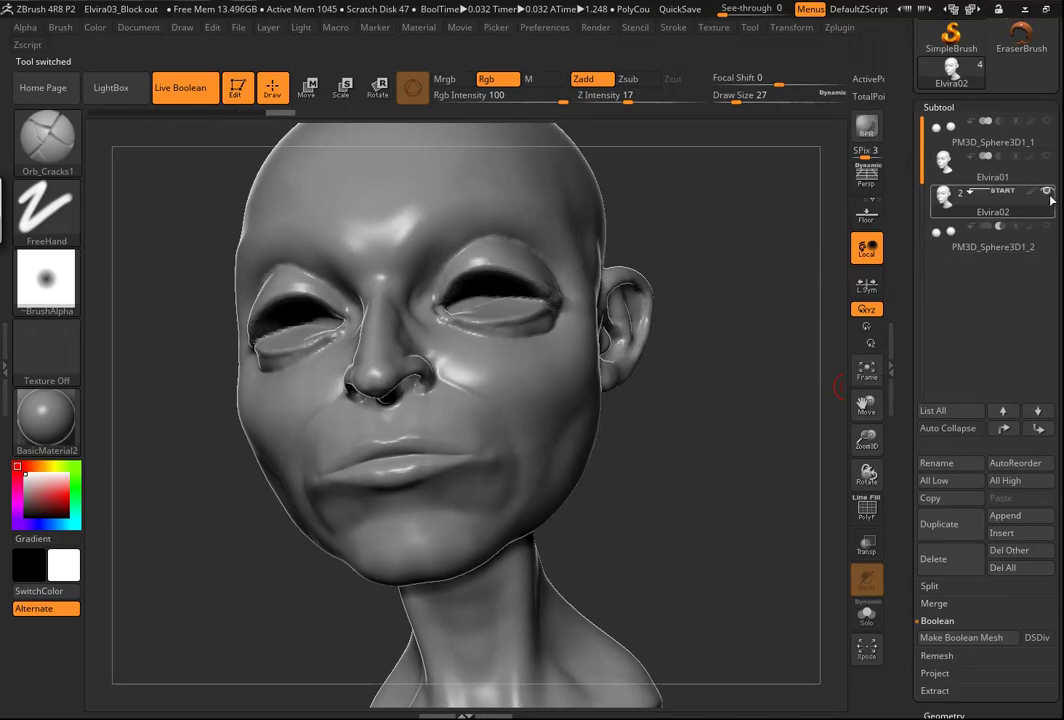
click(1024, 524)
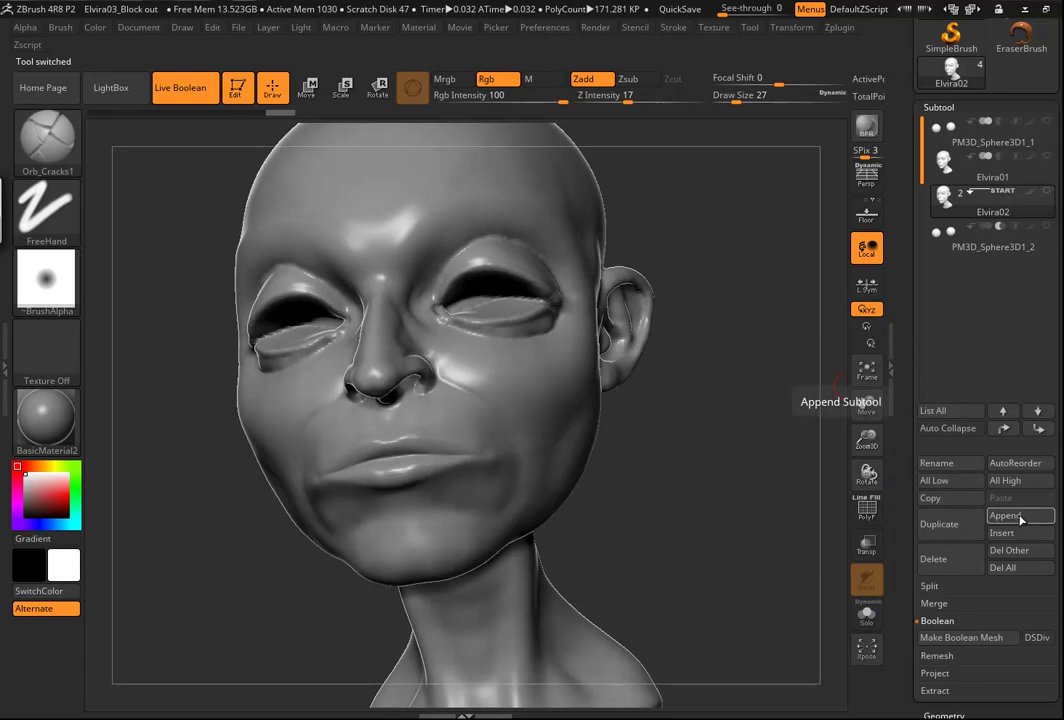
click(1019, 516)
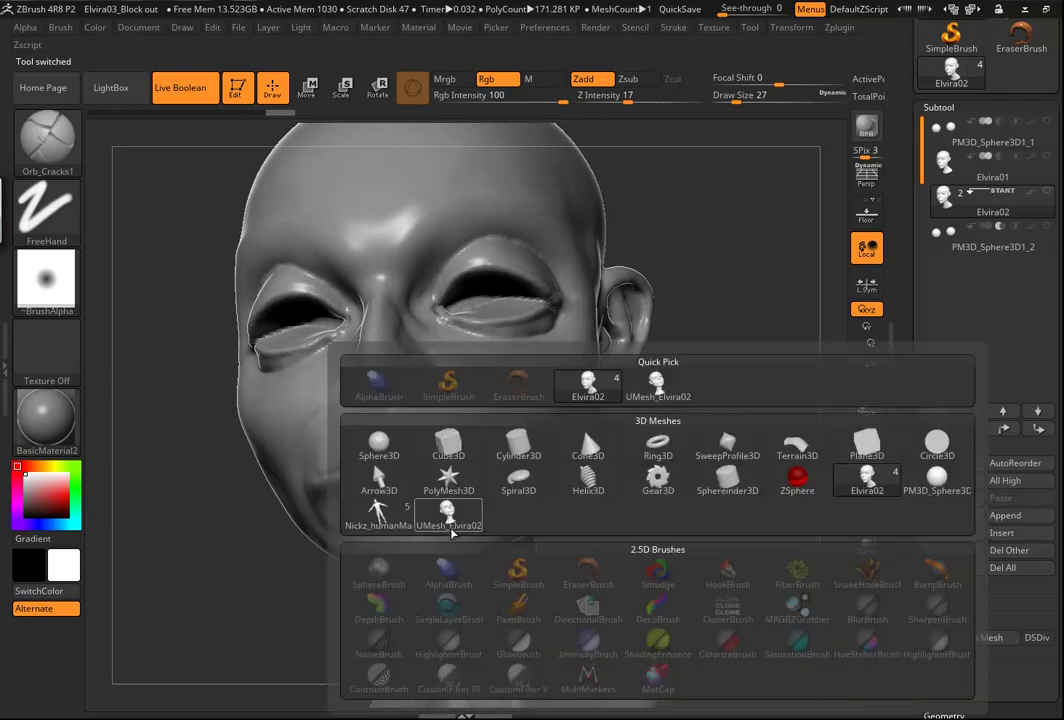
click(450, 516)
drag(677, 480, 831, 508)
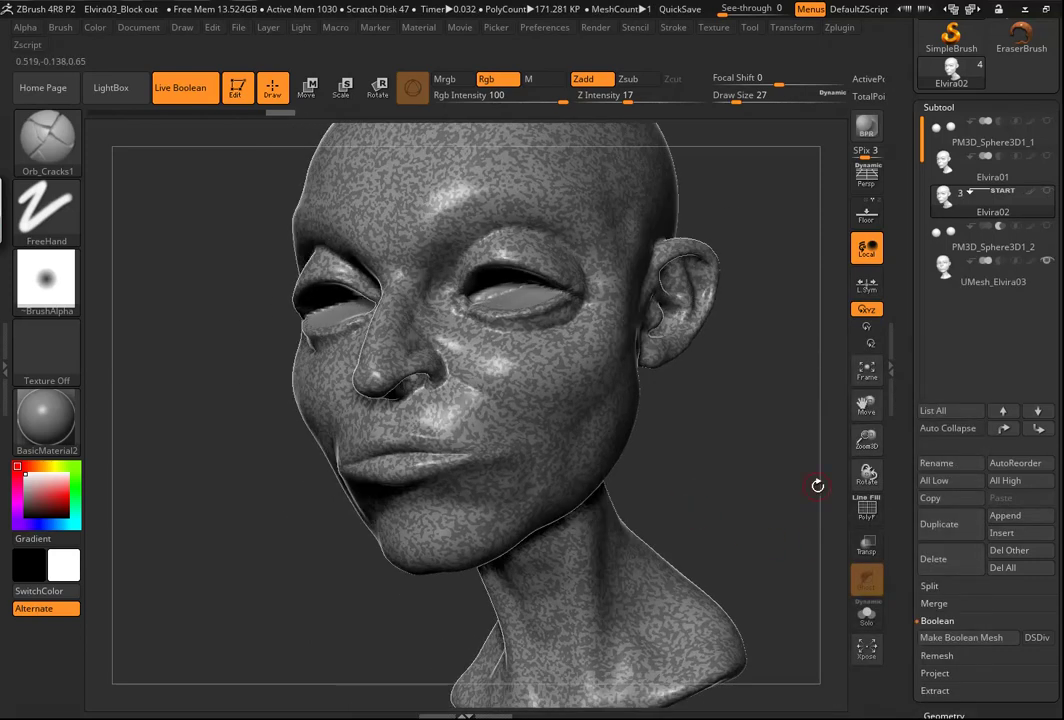
Isolate the appended Boolean head in Solo mode and show its polyframe
click(868, 616)
drag(724, 466, 1000, 289)
click(1000, 289)
drag(750, 444, 693, 451)
mouse_move(953, 203)
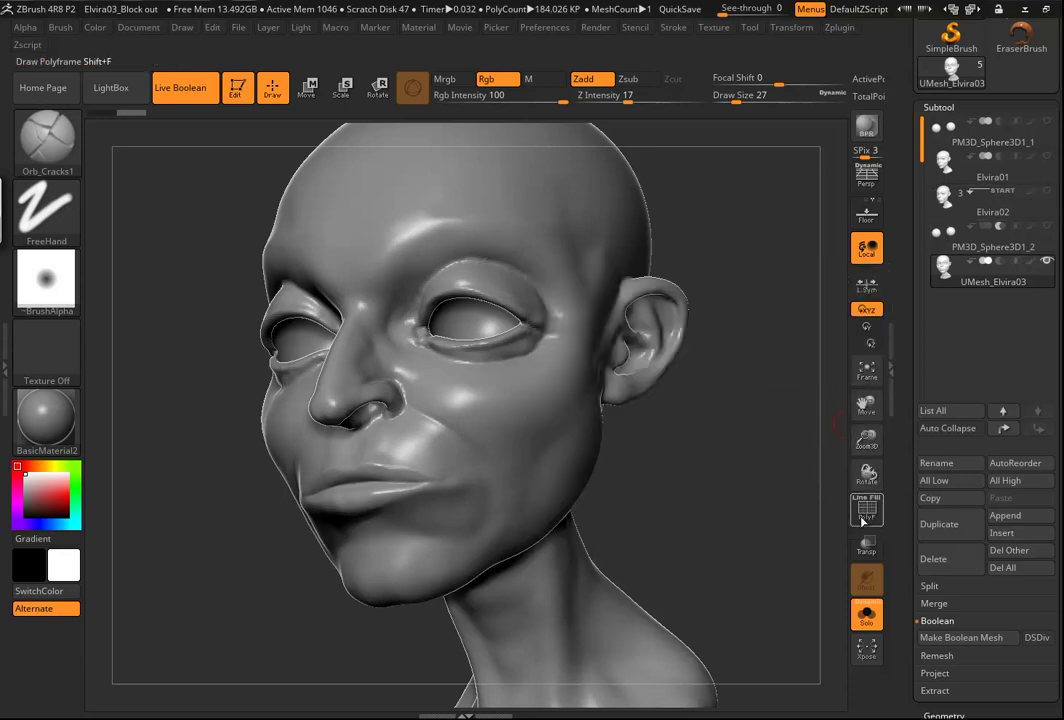
click(867, 510)
drag(731, 503, 720, 481)
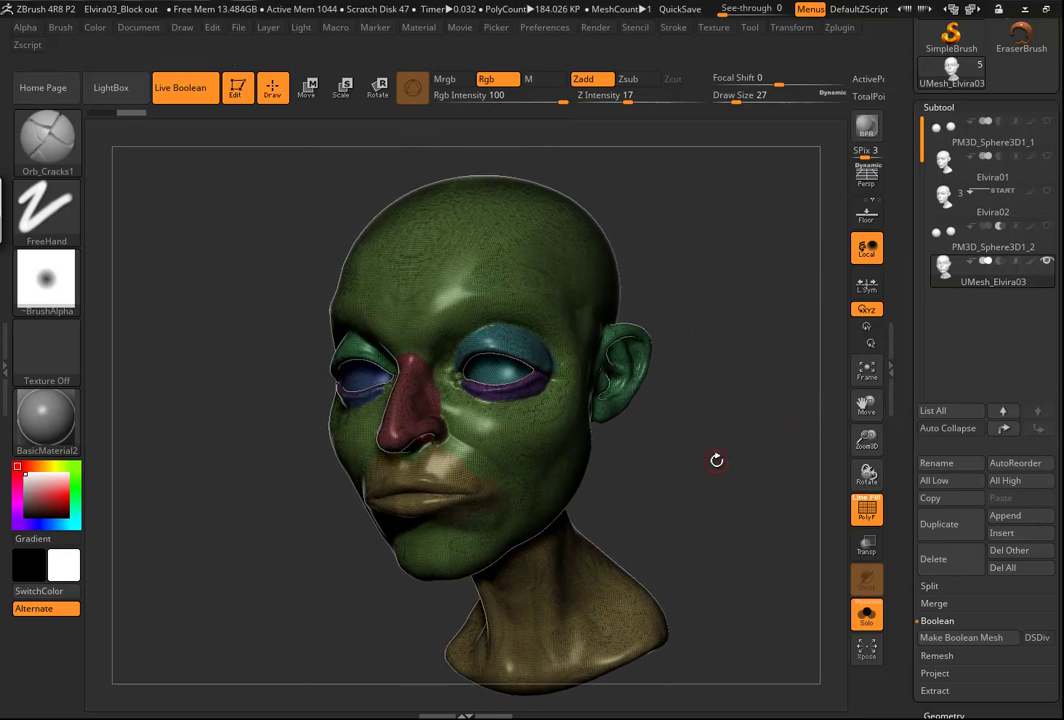
drag(736, 466, 690, 453)
Group all visible polygons of the UMesh_Elvira03 head into a single polygroup
scroll(1038, 494, down, 5)
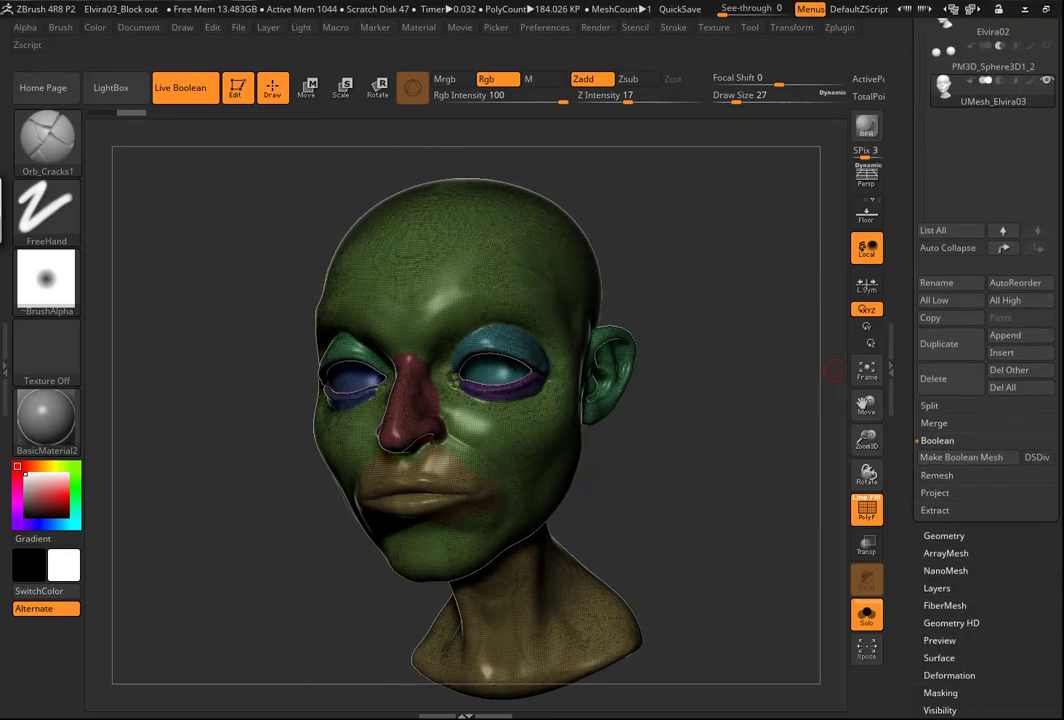
scroll(961, 403, down, 2)
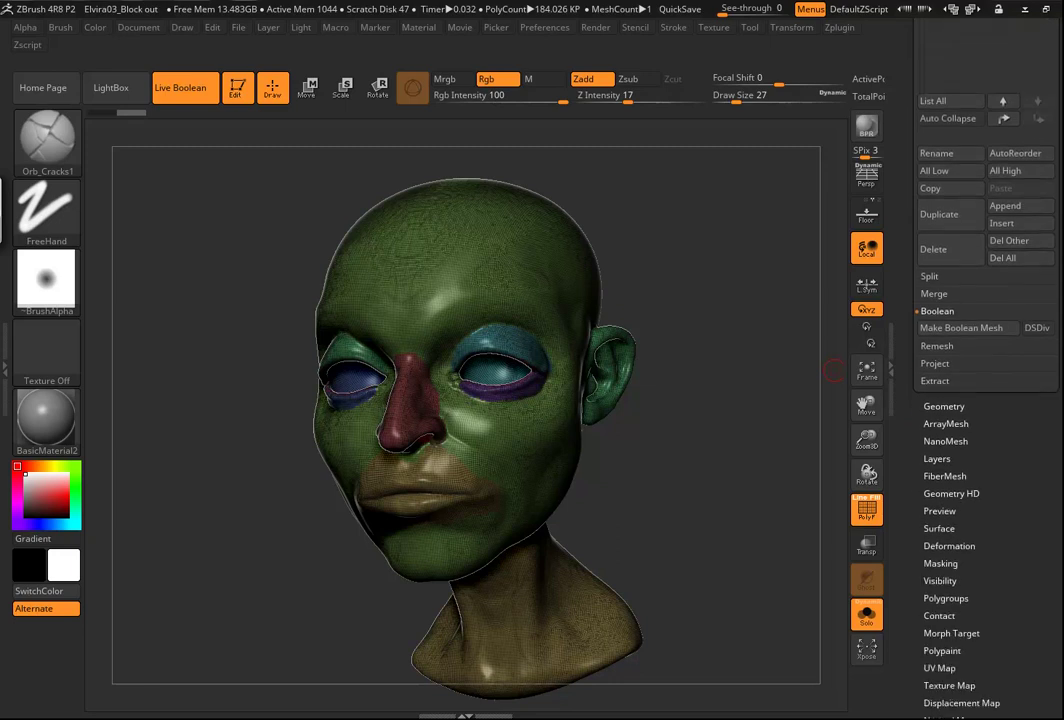
click(945, 402)
scroll(945, 402, down, 2)
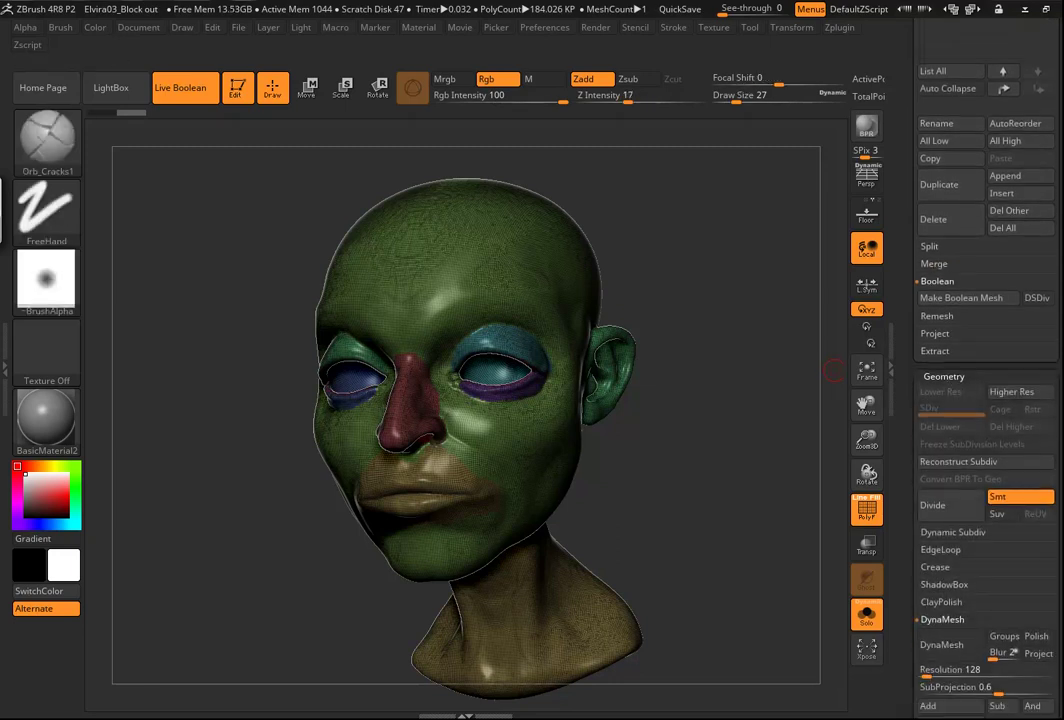
scroll(1058, 297, down, 10)
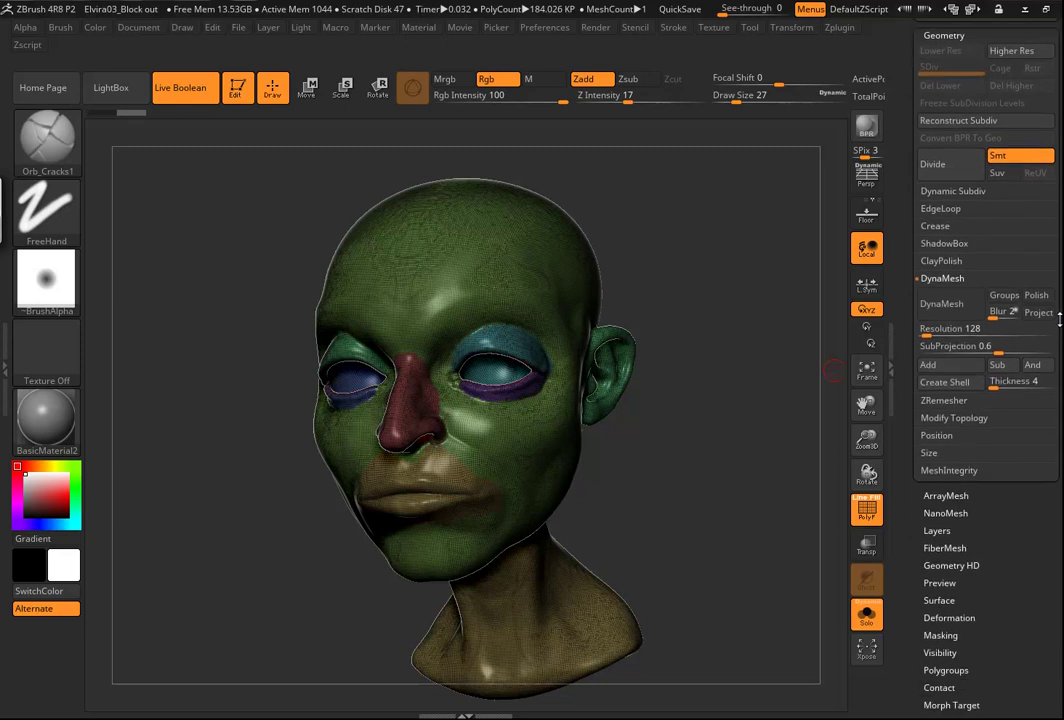
scroll(1058, 297, down, 3)
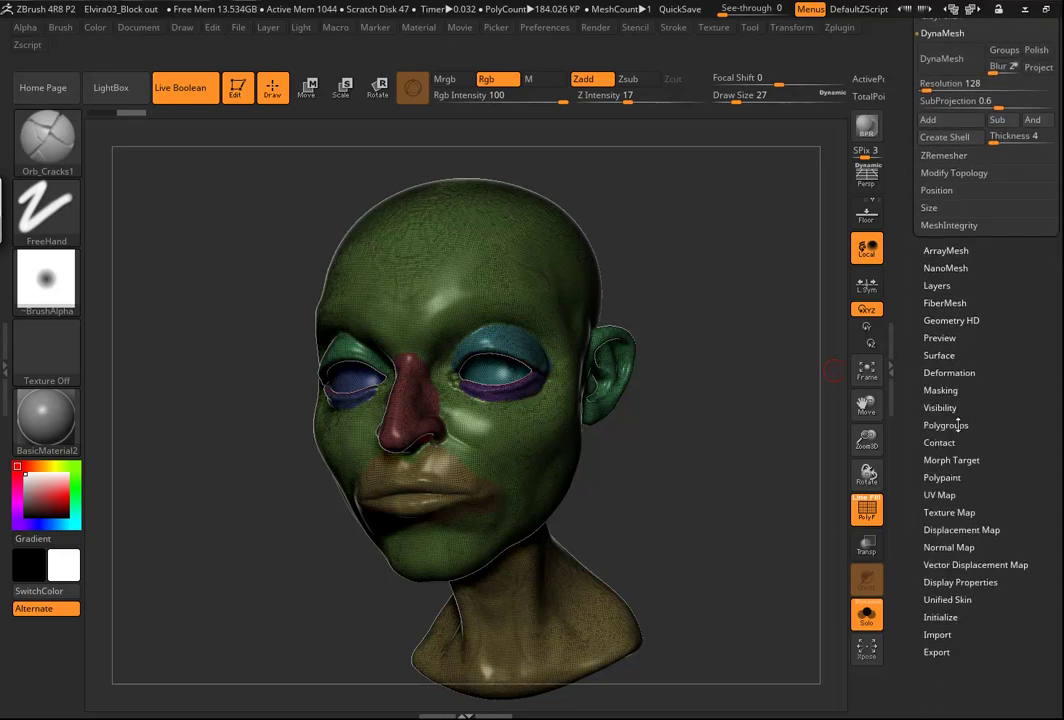
click(946, 425)
scroll(1030, 427, down, 7)
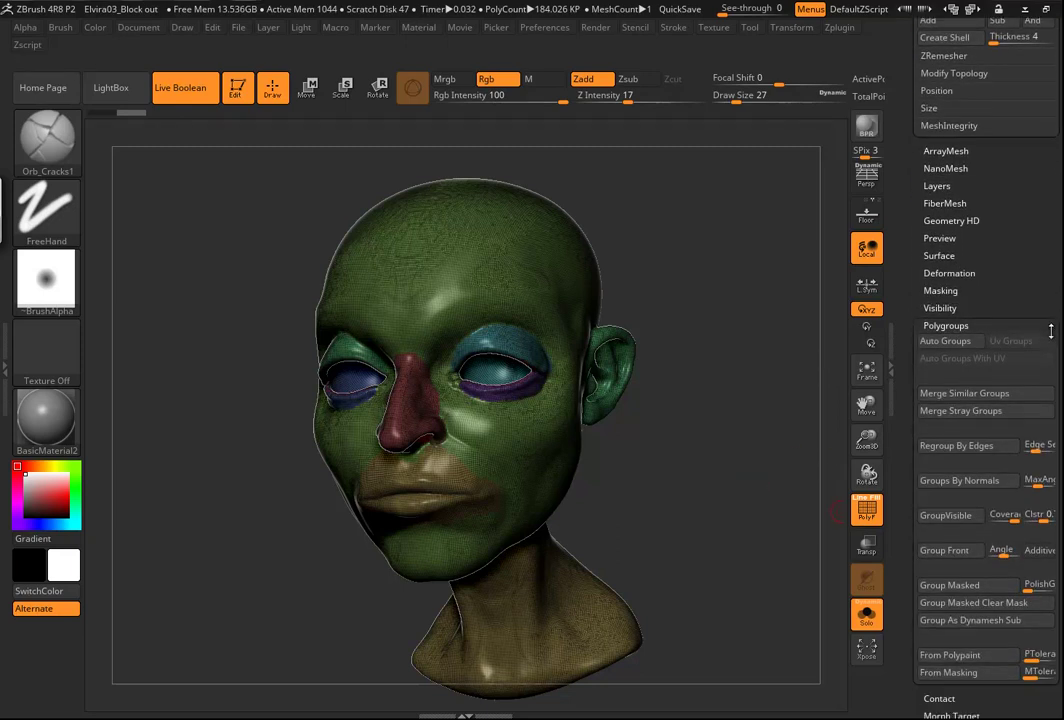
mouse_move(563, 434)
mouse_down()
mouse_move(665, 509)
mouse_move(711, 500)
mouse_up()
drag(751, 403, 709, 462)
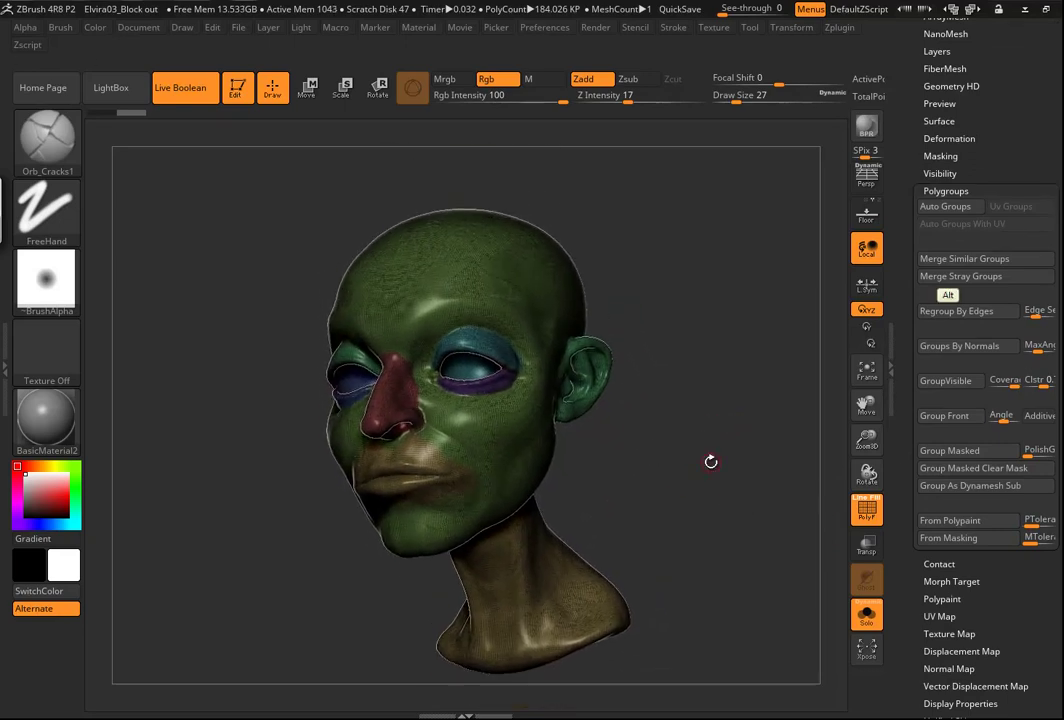
click(945, 381)
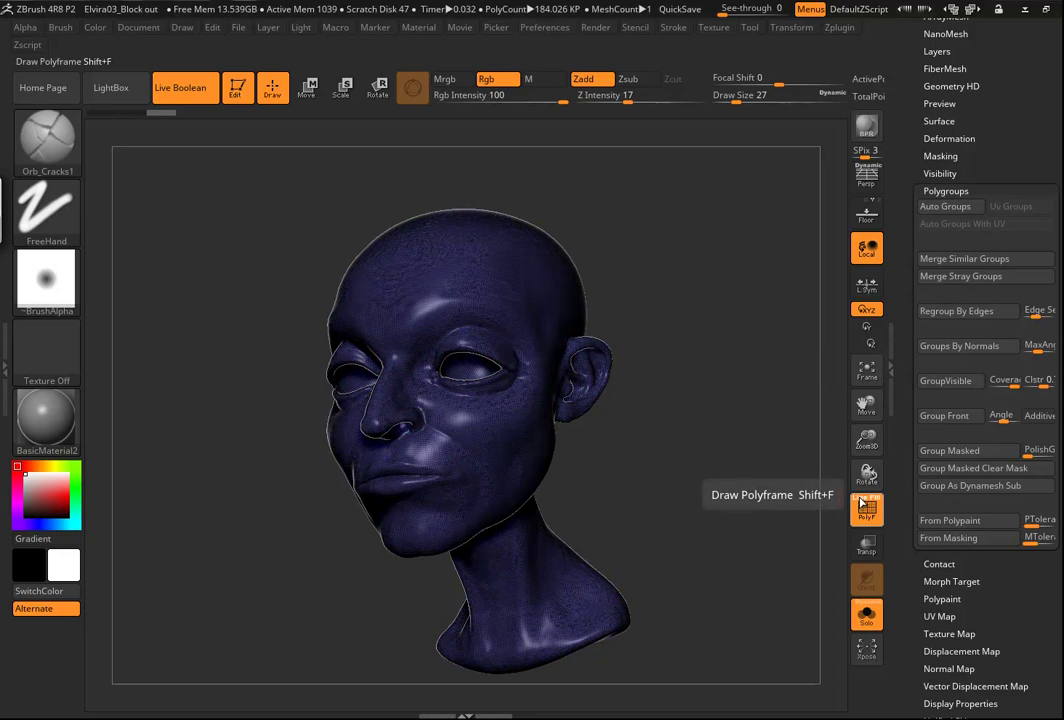
Turn off the polyframe wire lines and regroup the visible head until its polygroup color is light green
click(862, 500)
drag(644, 404, 681, 482)
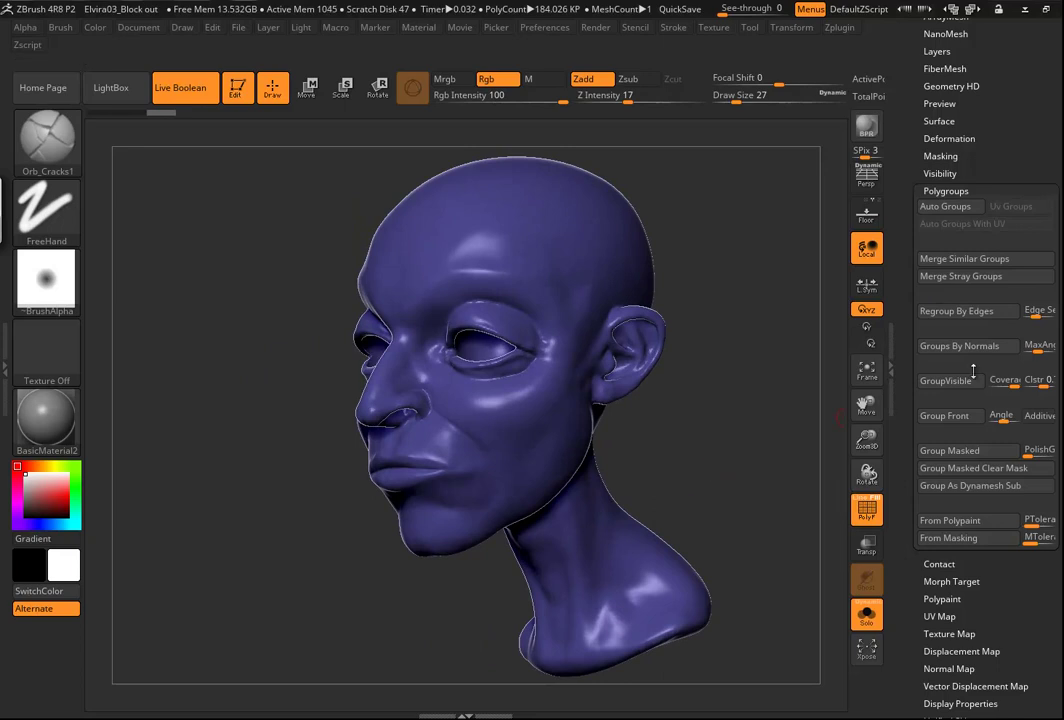
click(943, 381)
click(943, 381)
click(942, 383)
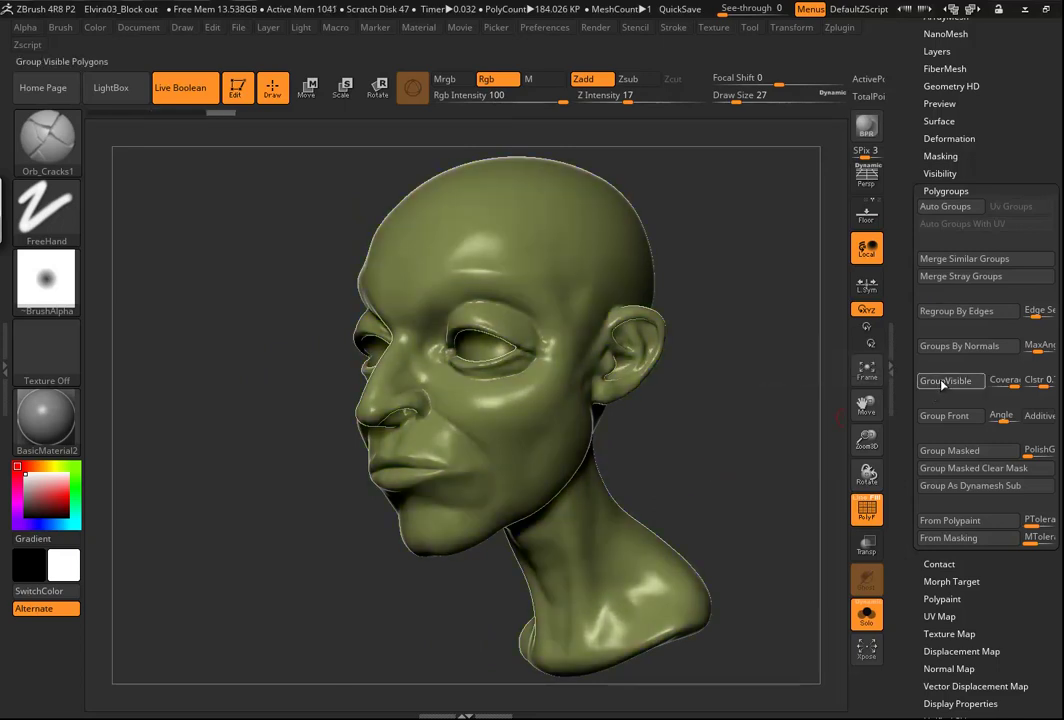
Try painting a mask around the neck with the MaskPen brush at a Draw Size of 136
mouse_move(705, 439)
mouse_down()
mouse_move(732, 449)
mouse_move(693, 435)
mouse_move(690, 448)
mouse_up()
mouse_move(717, 443)
mouse_down()
mouse_move(636, 492)
mouse_move(677, 463)
mouse_move(660, 492)
mouse_move(674, 518)
mouse_up()
mouse_move(504, 396)
mouse_down()
mouse_move(622, 506)
mouse_move(676, 476)
mouse_move(691, 513)
mouse_move(686, 477)
mouse_move(658, 492)
mouse_move(655, 508)
mouse_move(658, 485)
mouse_move(665, 493)
mouse_move(706, 479)
mouse_up()
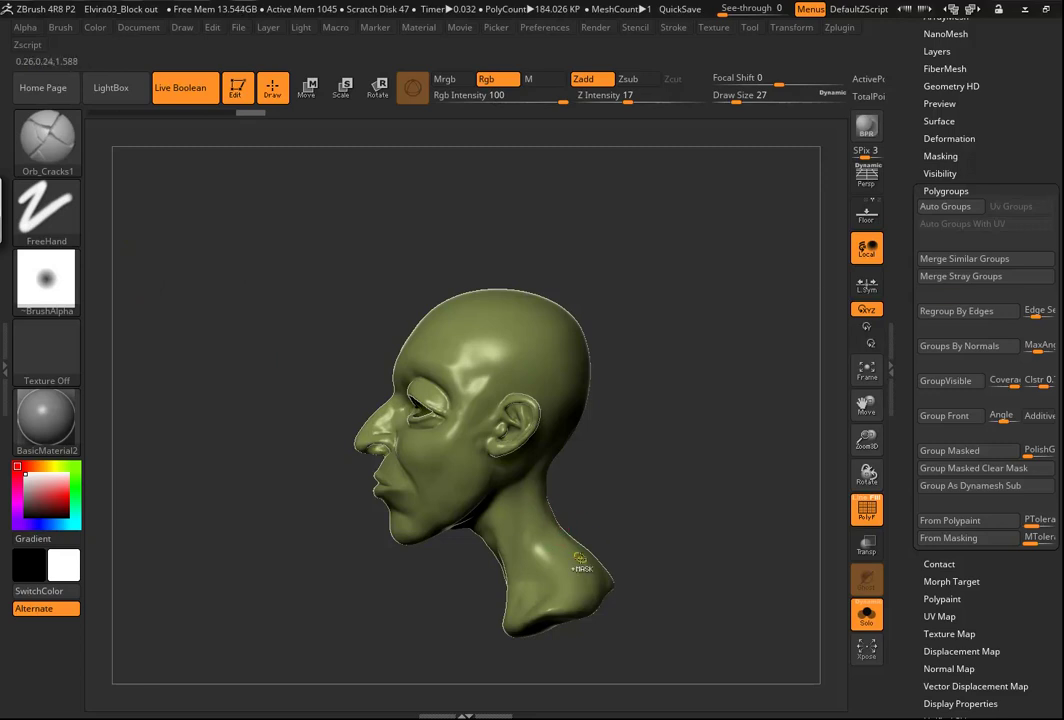
key(ctrl)
ctrl+drag(503, 533, 500, 535)
key(ctrl)
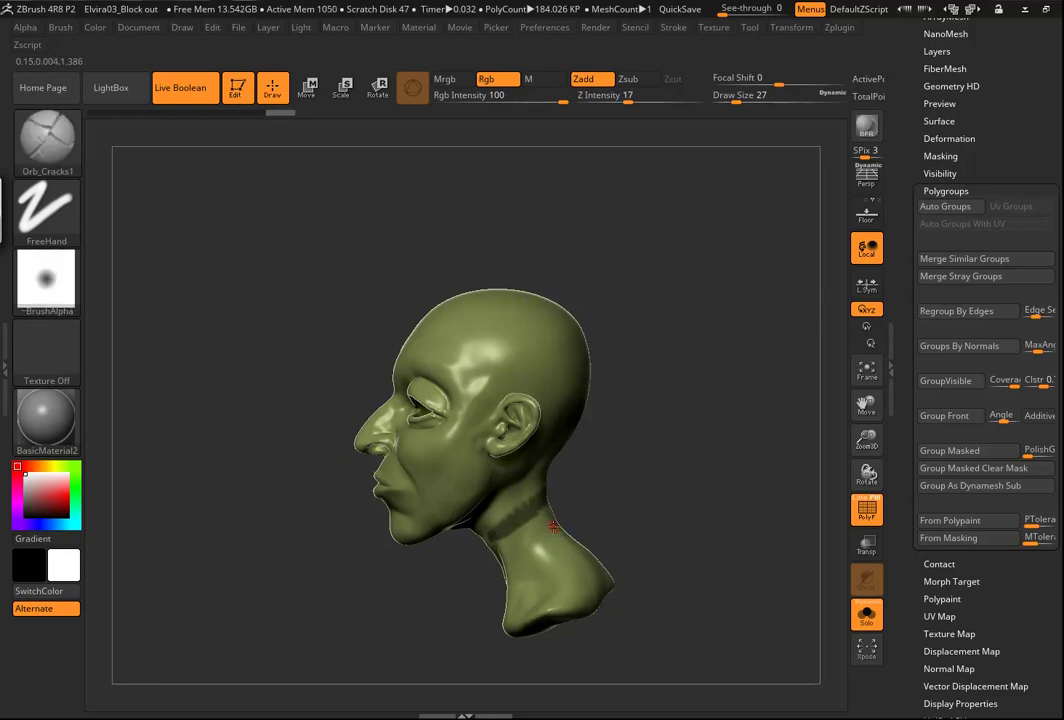
key(s)
drag(552, 527, 580, 526)
key(ctrl)
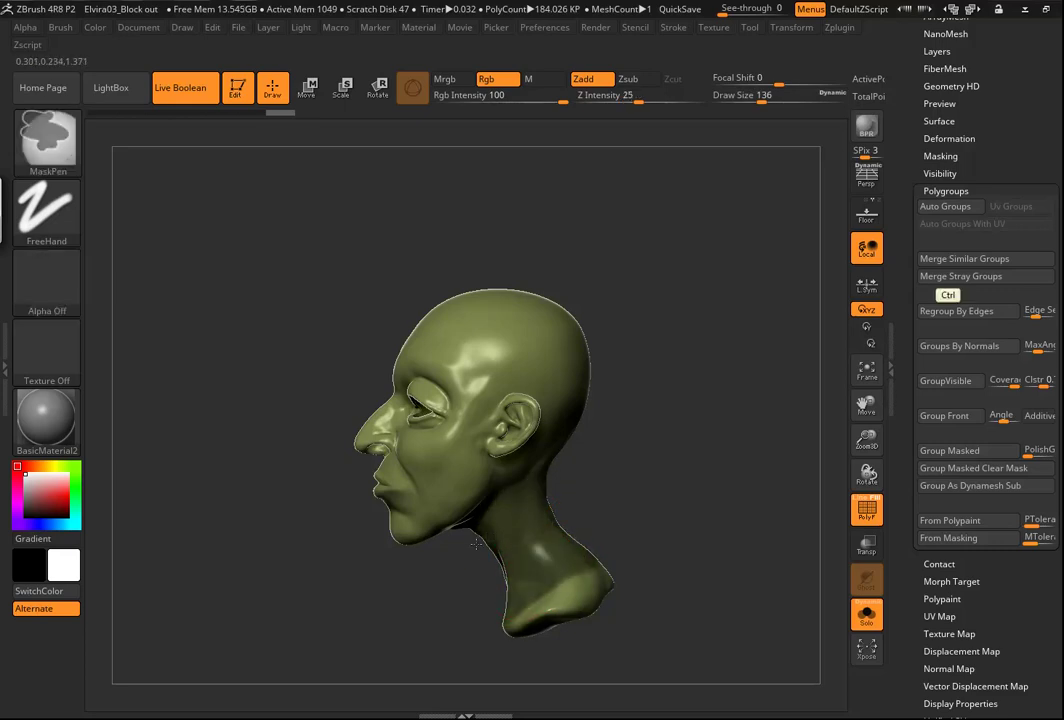
mouse_move(743, 613)
mouse_down()
mouse_move(696, 594)
mouse_move(666, 494)
mouse_move(724, 491)
mouse_move(658, 478)
mouse_up()
key(ctrl)
key(alt)
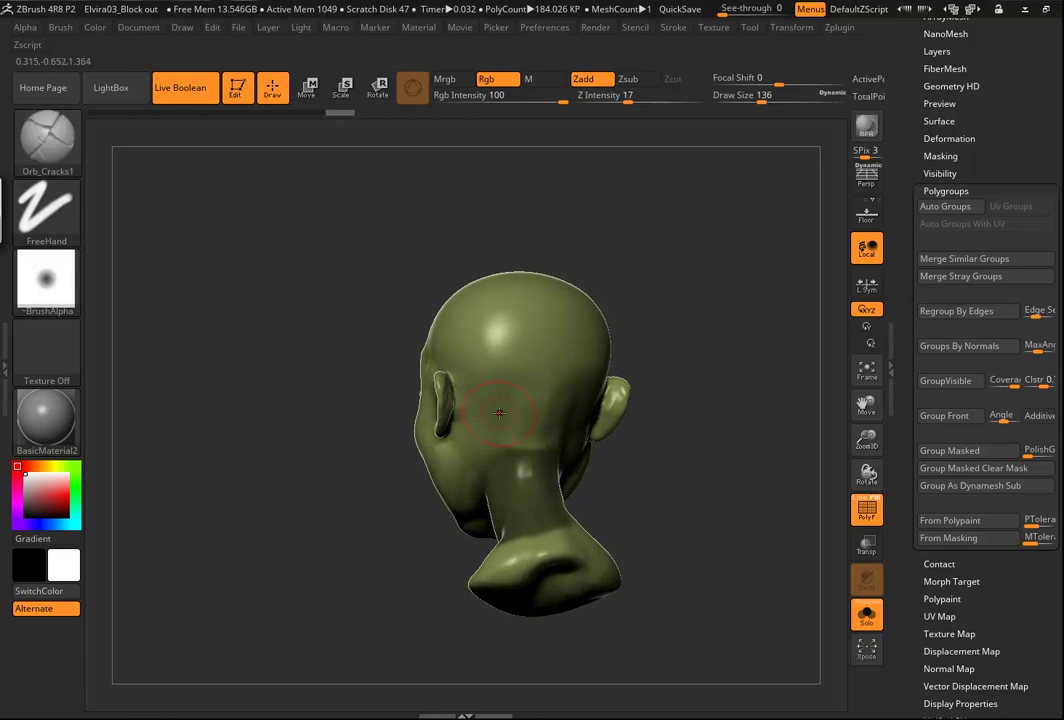
Switch the masking brush to MaskLasso and mask the whole neck from the side, cutting just below the jaw and the back of the skull
drag(627, 549, 707, 498)
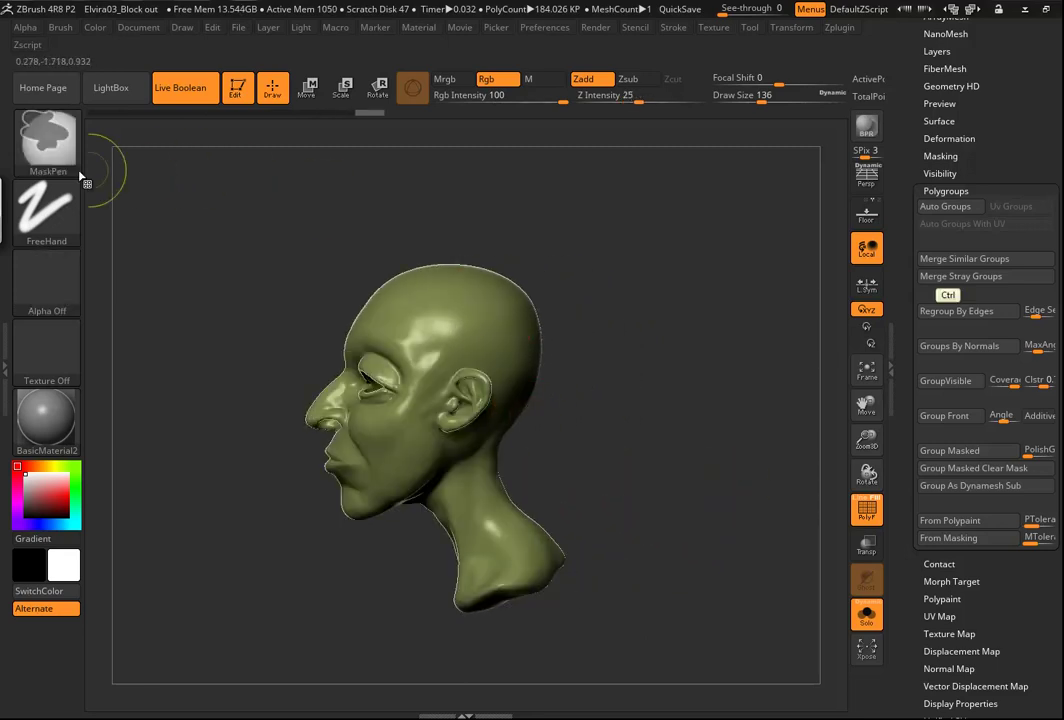
ctrl+click(52, 150)
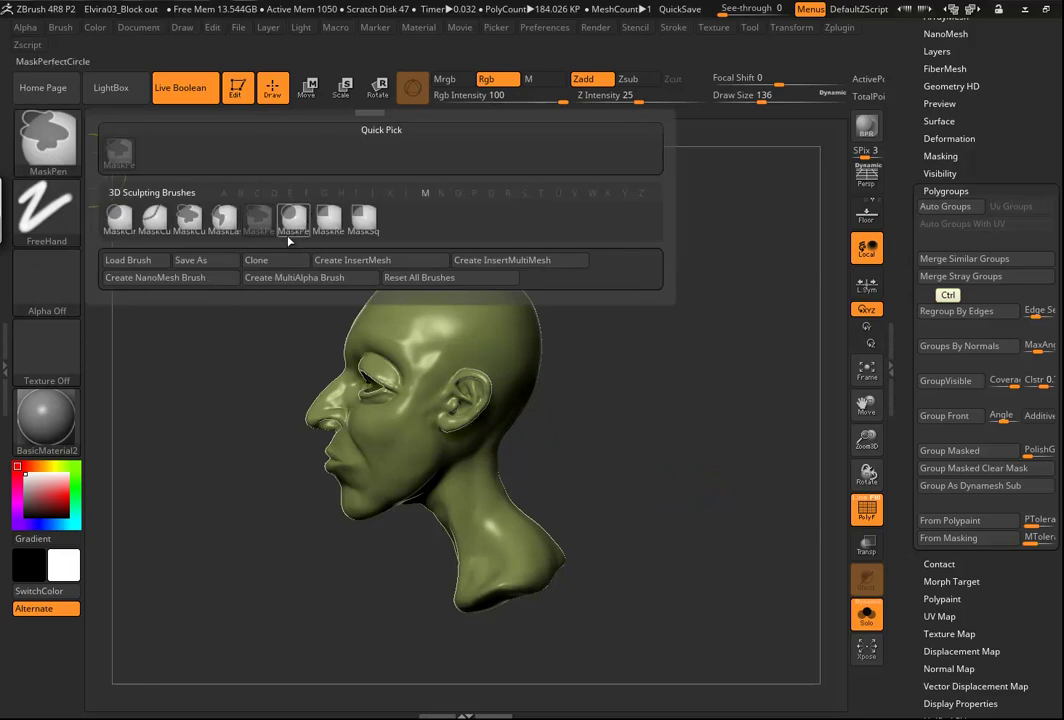
click(227, 230)
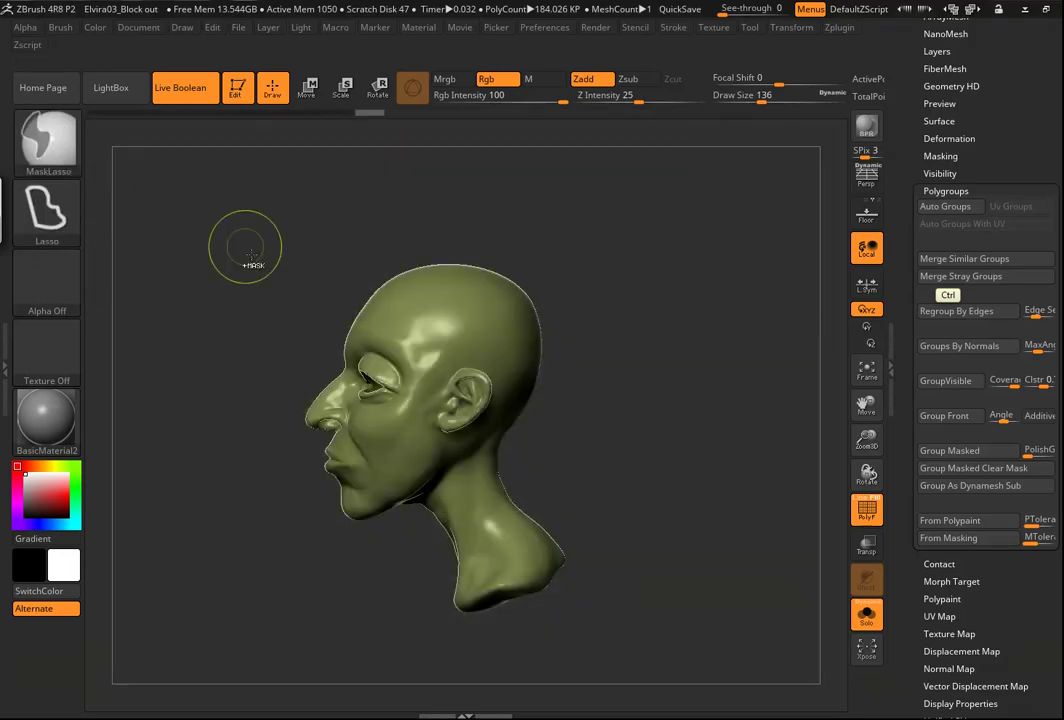
key(ctrl)
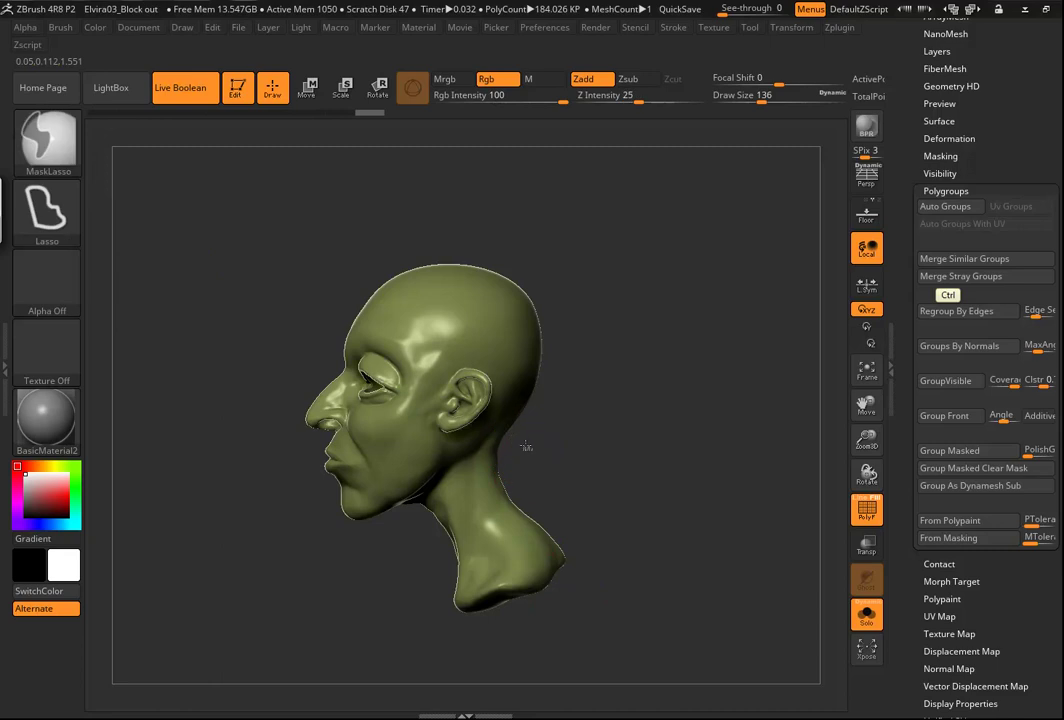
mouse_move(390, 537)
ctrl+mouse_down()
mouse_move(420, 636)
mouse_move(701, 509)
mouse_move(690, 500)
ctrl+mouse_up()
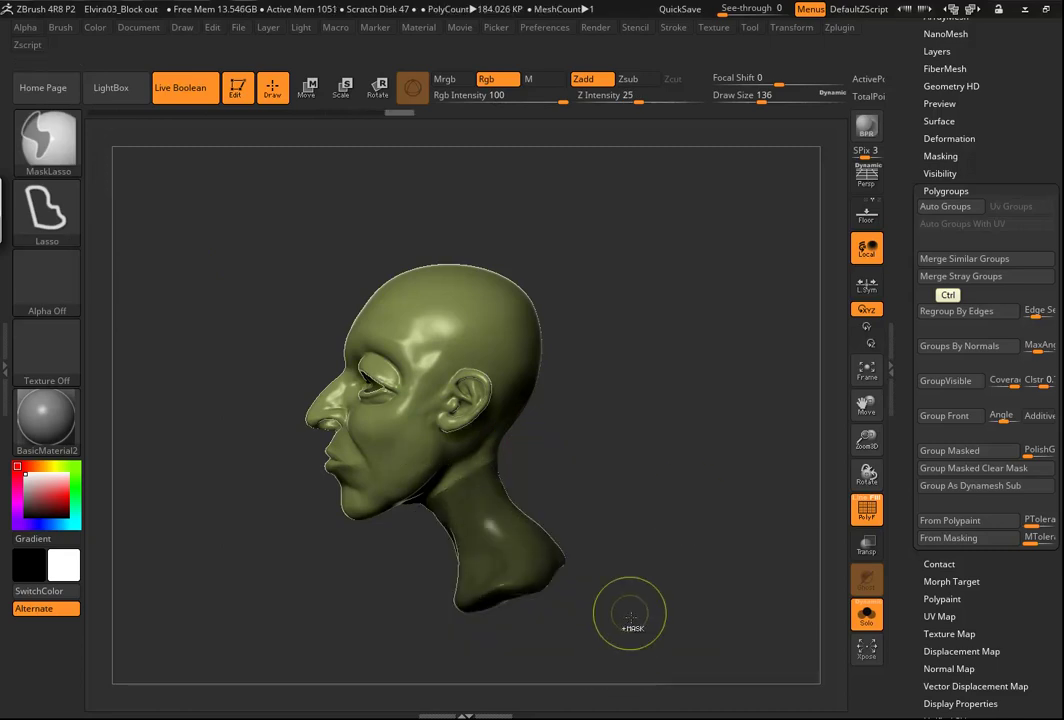
key(ctrl)
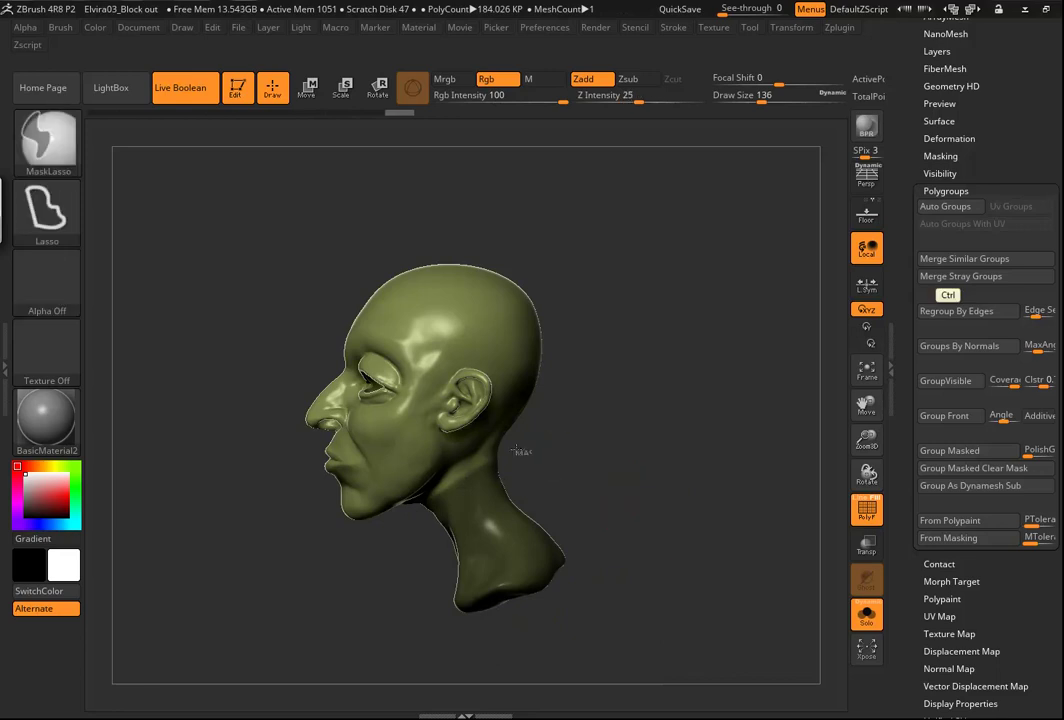
mouse_move(401, 524)
ctrl+mouse_down()
mouse_move(398, 553)
mouse_move(692, 636)
mouse_move(702, 622)
ctrl+mouse_up()
Turn the masked neck into its own polygroup and clear the mask
mouse_move(698, 516)
mouse_down()
mouse_move(639, 527)
mouse_move(652, 527)
mouse_up()
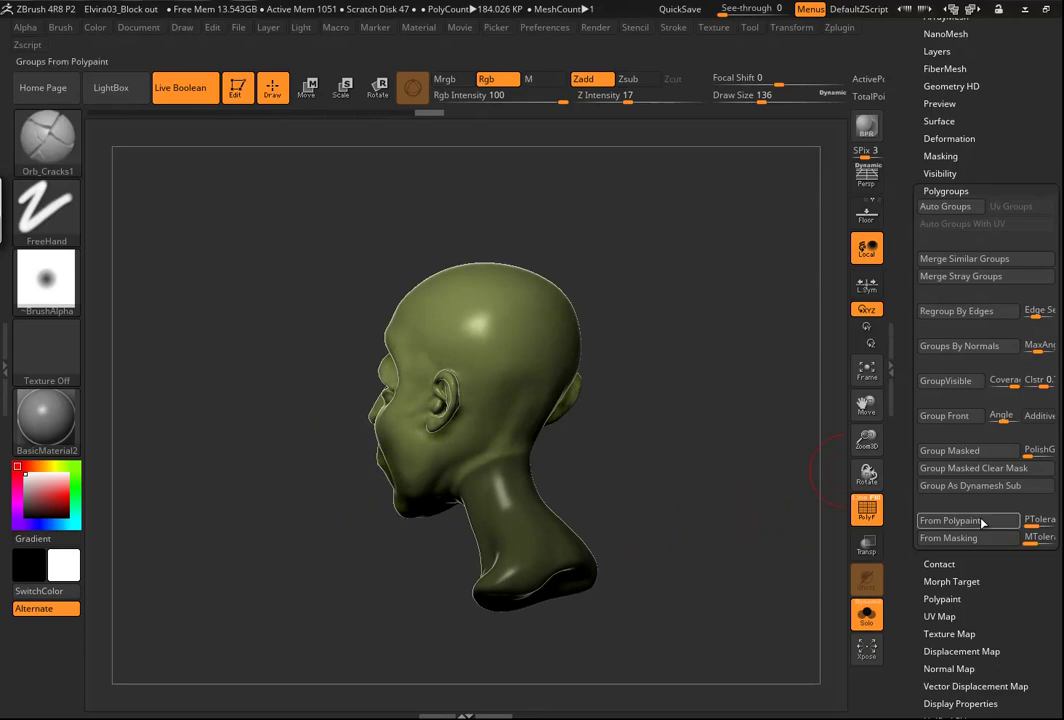
click(955, 455)
drag(772, 541, 684, 452)
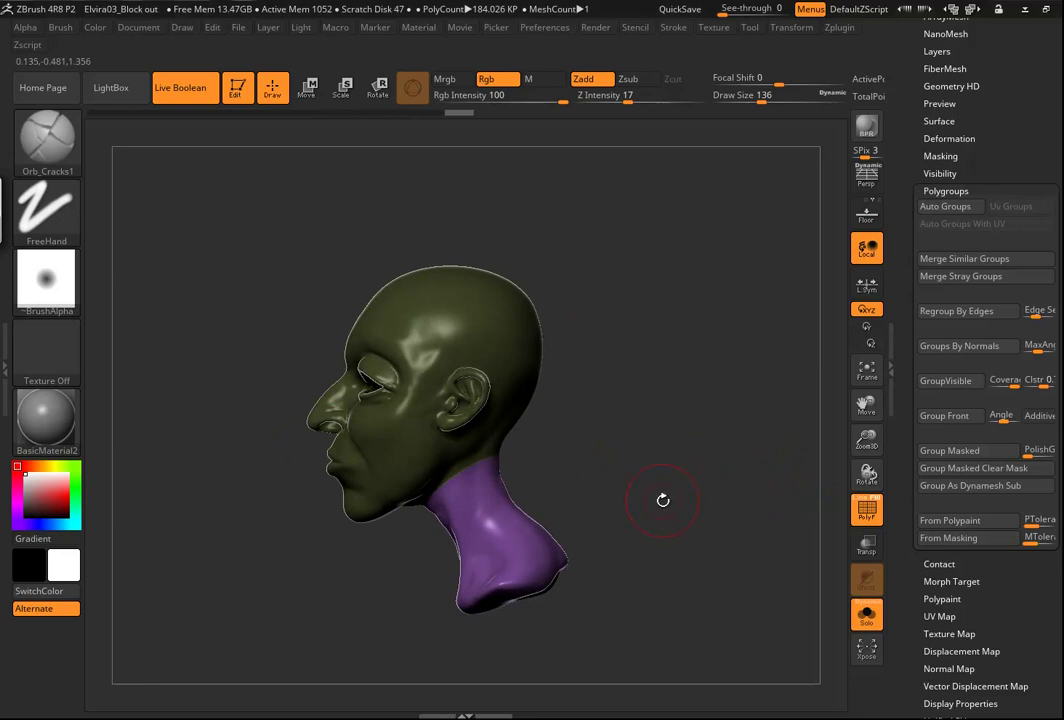
drag(686, 513, 788, 622)
Subdivide the head once and lasso-mask the neck again down to its base, slightly above the jagged polygroup border
alt+drag(666, 538, 724, 349)
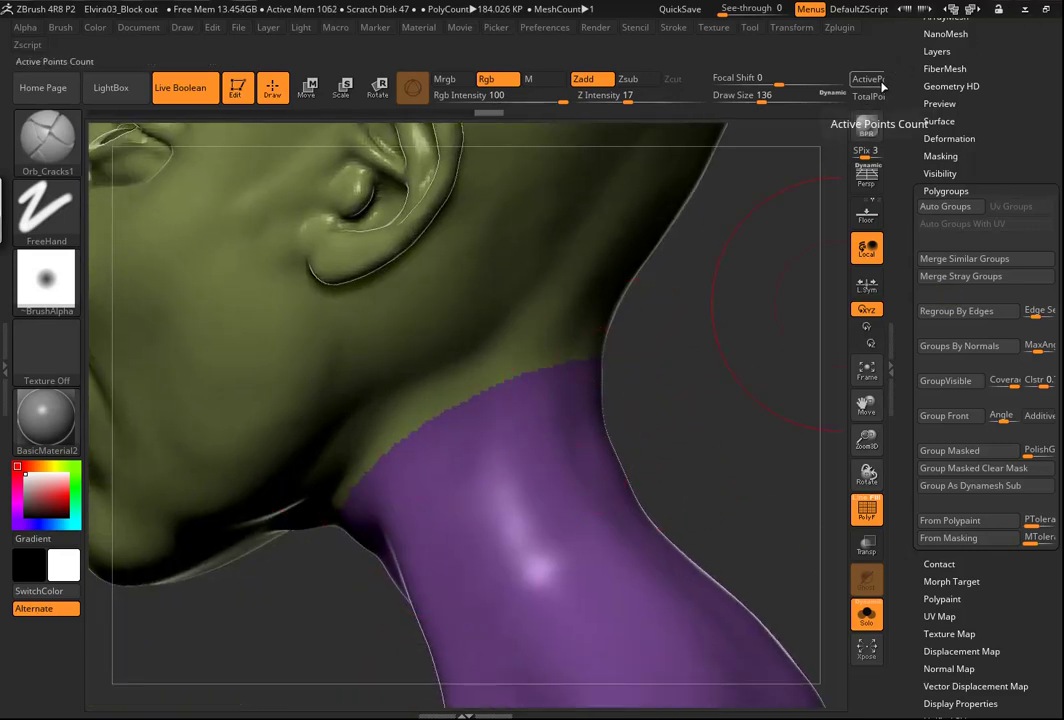
mouse_move(712, 399)
mouse_down()
mouse_move(712, 385)
mouse_move(710, 396)
mouse_up()
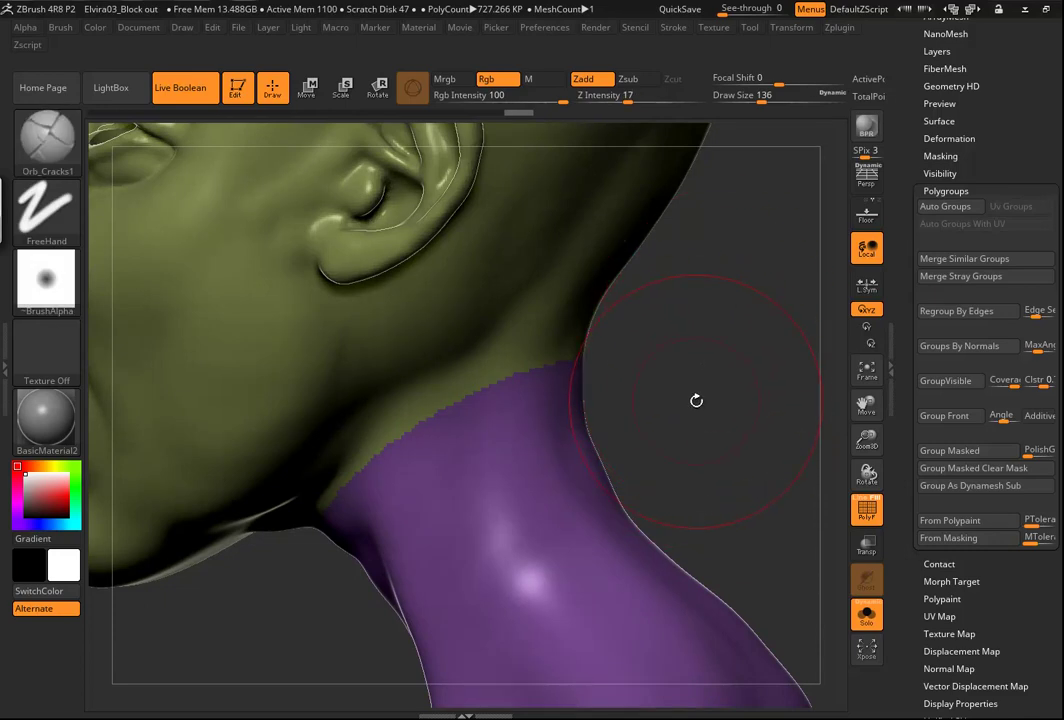
drag(706, 412, 707, 421)
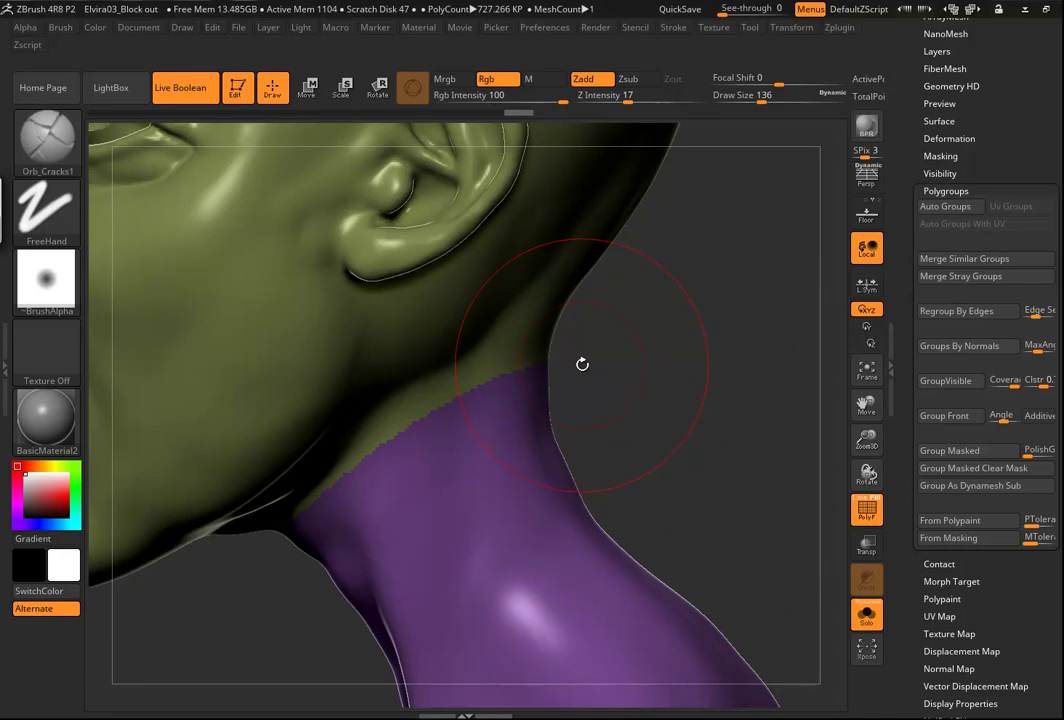
ctrl+drag(579, 335, 537, 344)
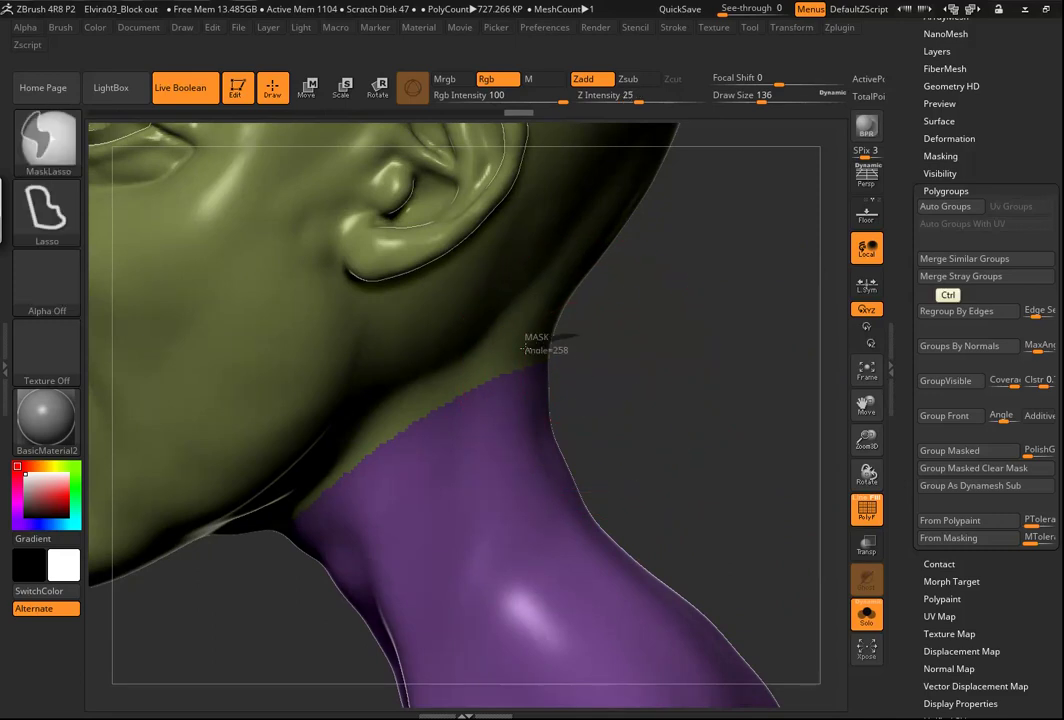
mouse_move(445, 393)
ctrl+mouse_down()
mouse_move(300, 372)
mouse_move(244, 420)
mouse_move(254, 571)
mouse_move(420, 590)
mouse_move(640, 520)
mouse_move(630, 300)
ctrl+mouse_up()
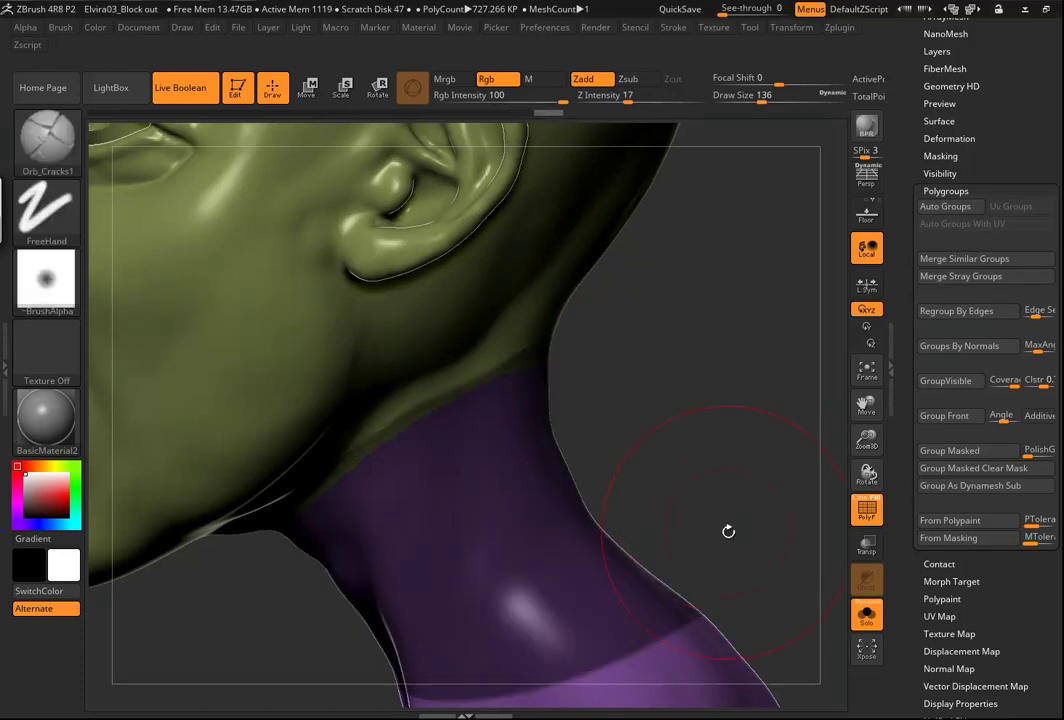
alt+drag(757, 586, 682, 556)
mouse_move(651, 408)
ctrl+mouse_down()
mouse_move(587, 412)
mouse_move(425, 538)
mouse_move(454, 589)
mouse_move(590, 580)
mouse_move(650, 545)
mouse_move(721, 462)
ctrl+mouse_up()
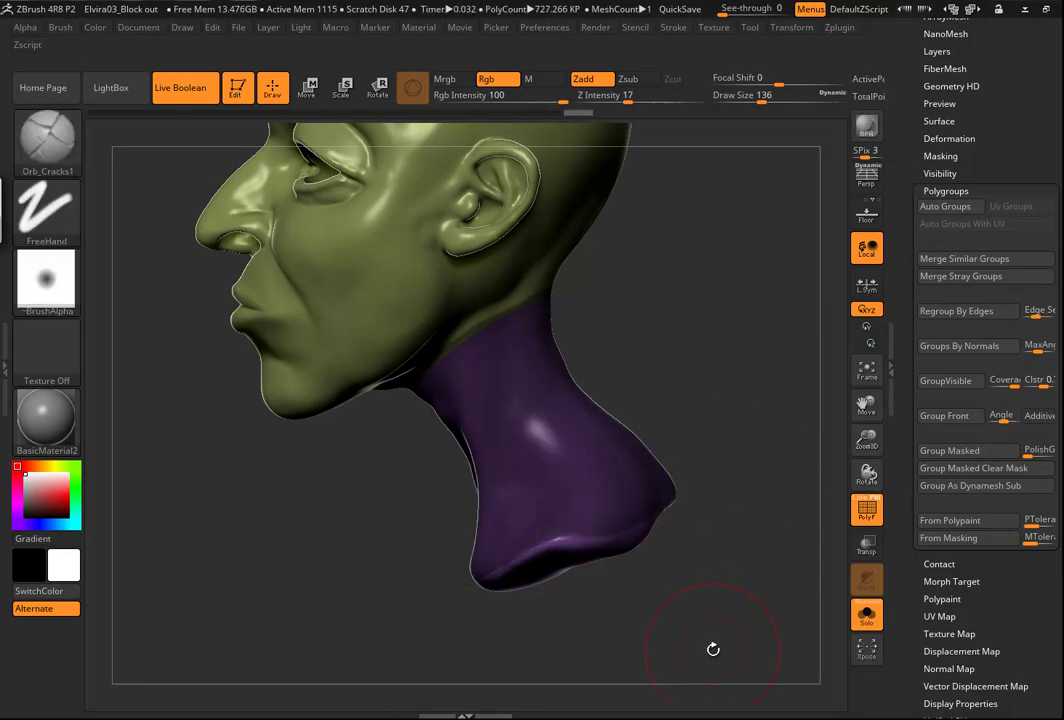
Group the newly masked neck area as a separate polygroup and clear the mask
click(963, 452)
drag(690, 382, 564, 304)
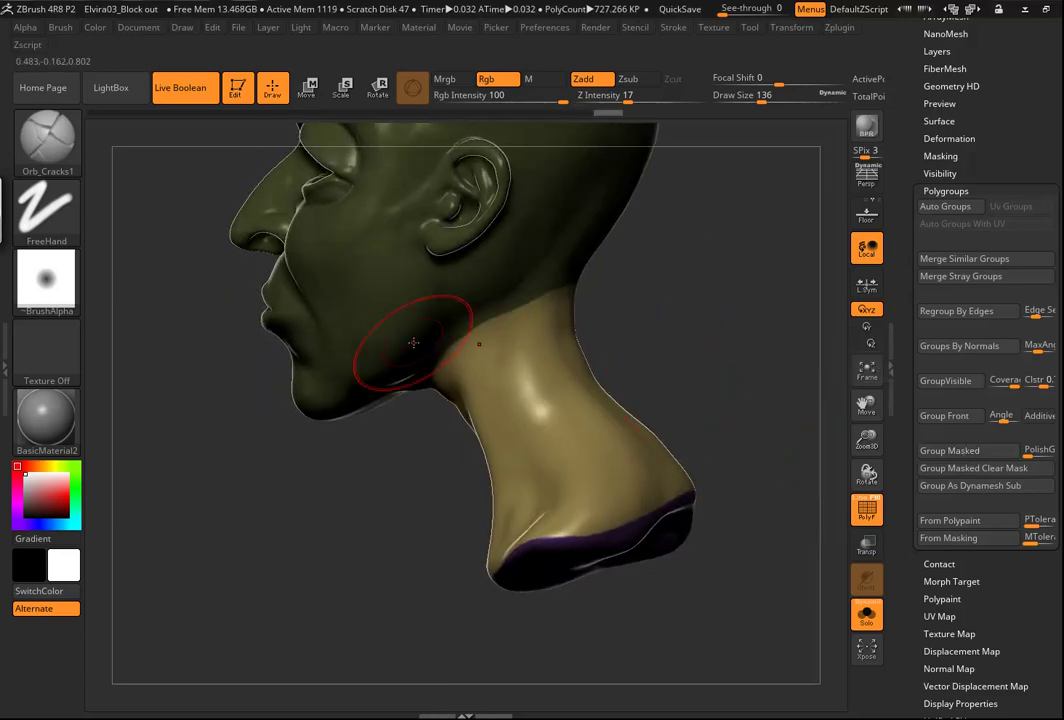
ctrl+click(725, 380)
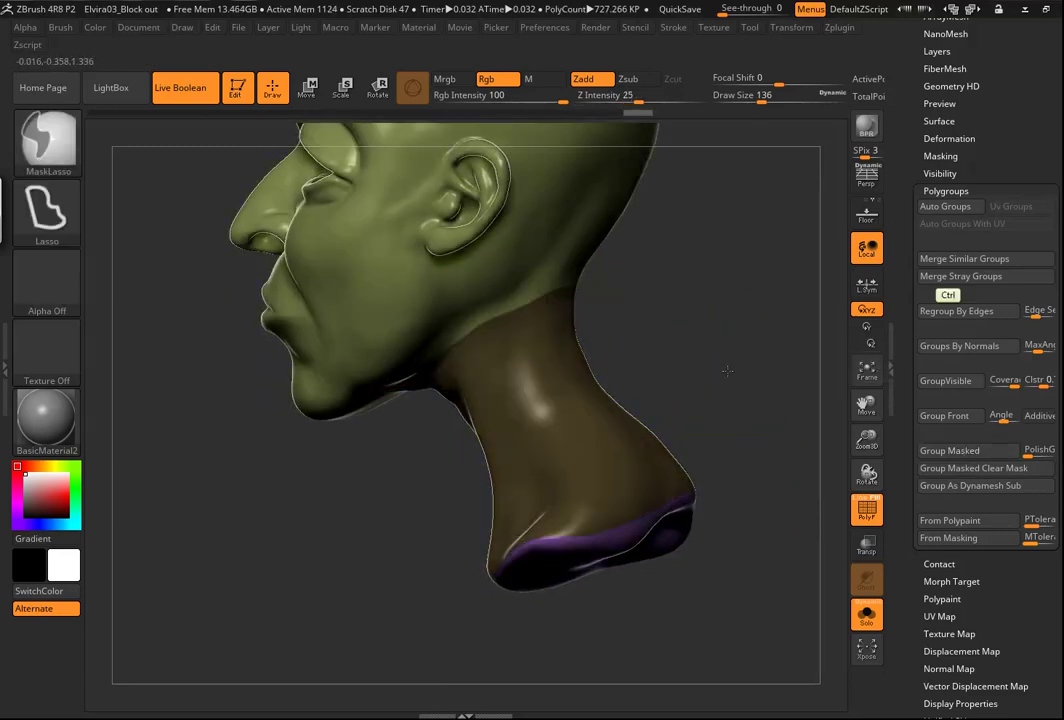
ctrl+click(728, 372)
mouse_move(728, 371)
ctrl+mouse_down()
mouse_move(722, 358)
mouse_move(740, 393)
mouse_move(711, 387)
mouse_move(737, 380)
mouse_move(712, 470)
mouse_move(708, 447)
mouse_move(716, 467)
mouse_move(743, 446)
mouse_move(709, 412)
ctrl+mouse_up()
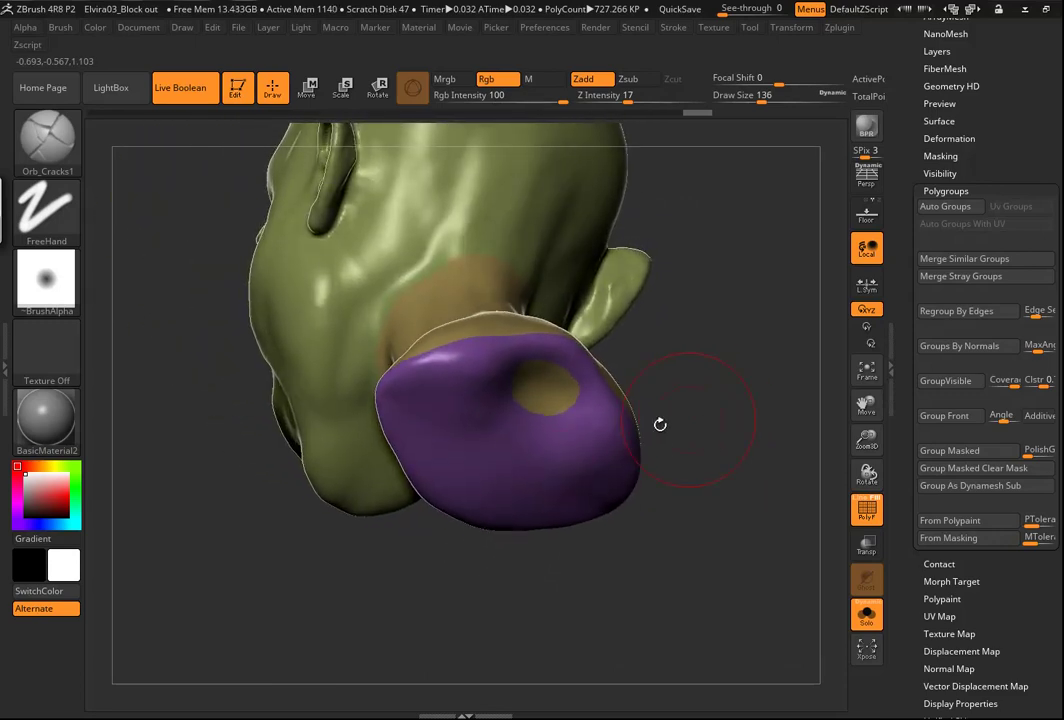
Switch the masking brush to MaskPen, paint a mask over the underside of the neck base and erase the spill from the back of the neck
key(ctrl)
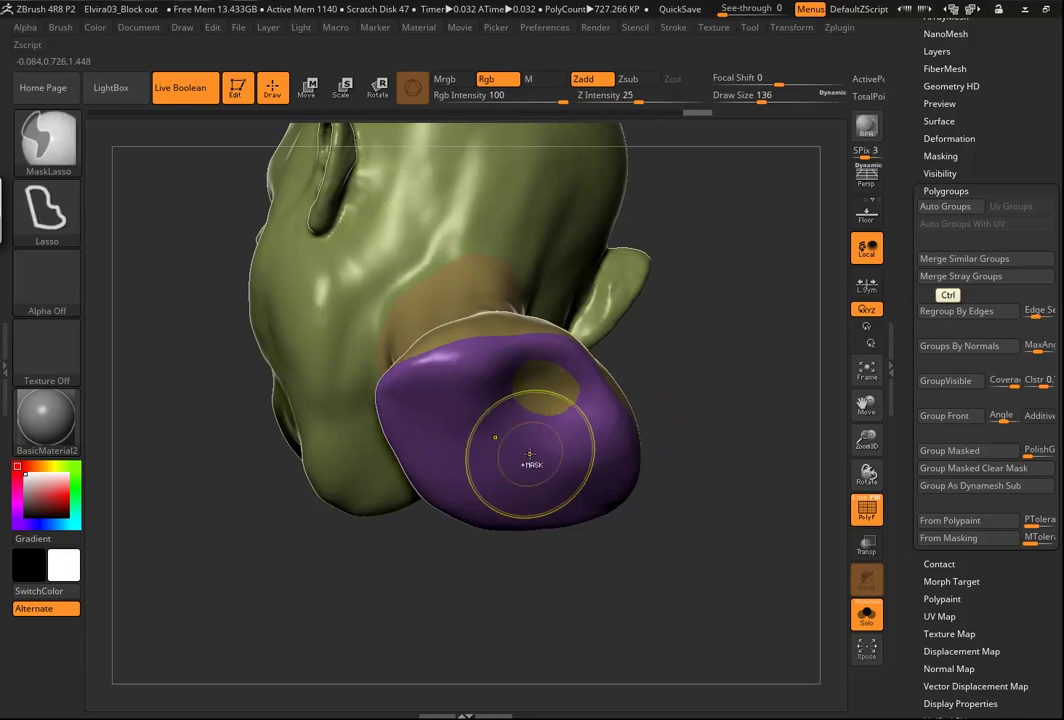
ctrl+drag(527, 430, 532, 434)
mouse_move(700, 436)
mouse_down()
mouse_move(731, 435)
mouse_move(753, 487)
mouse_up()
ctrl+click(46, 145)
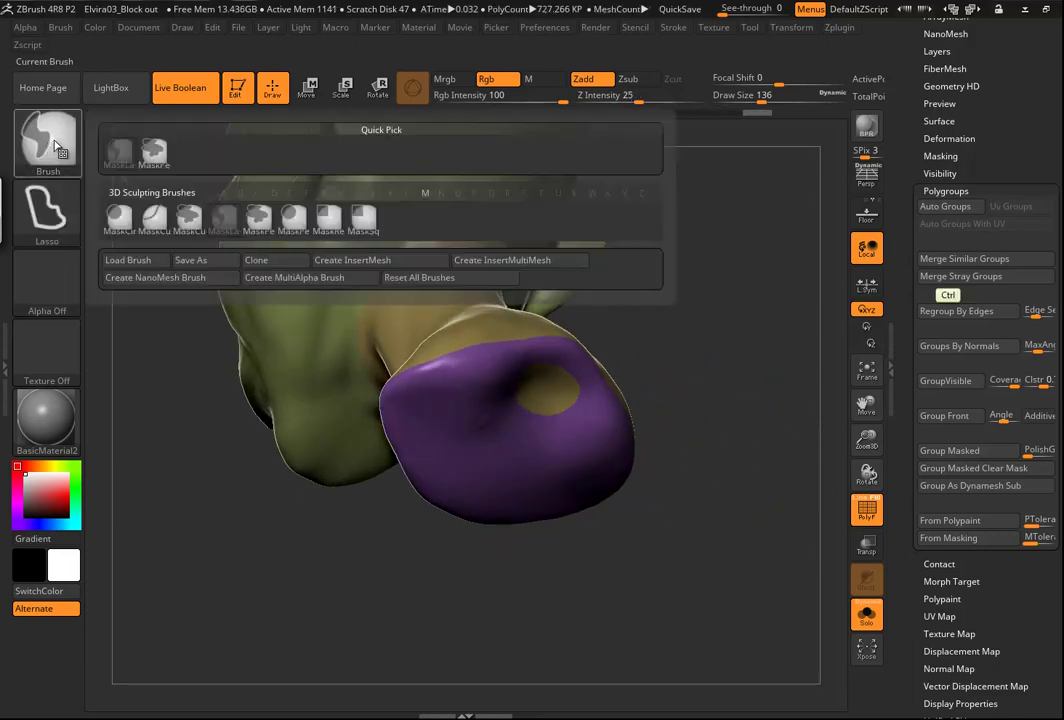
ctrl+click(259, 217)
mouse_move(520, 428)
ctrl+mouse_down()
mouse_move(527, 404)
mouse_move(430, 380)
mouse_move(433, 411)
mouse_move(481, 463)
ctrl+mouse_up()
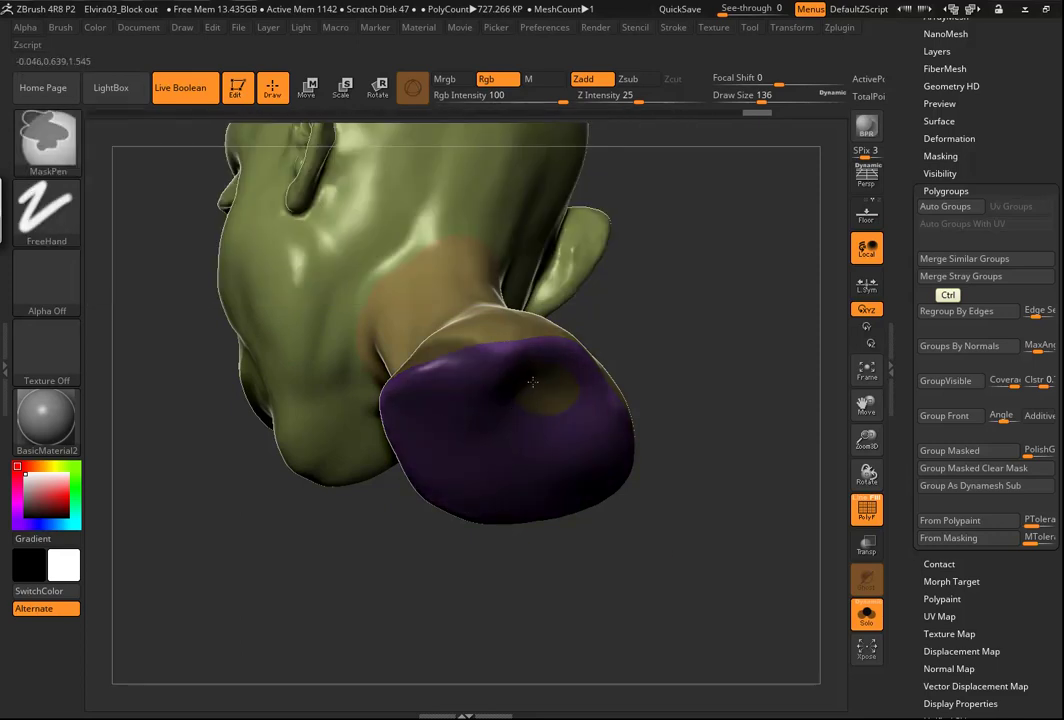
ctrl+drag(529, 385, 605, 450)
drag(688, 436, 570, 313)
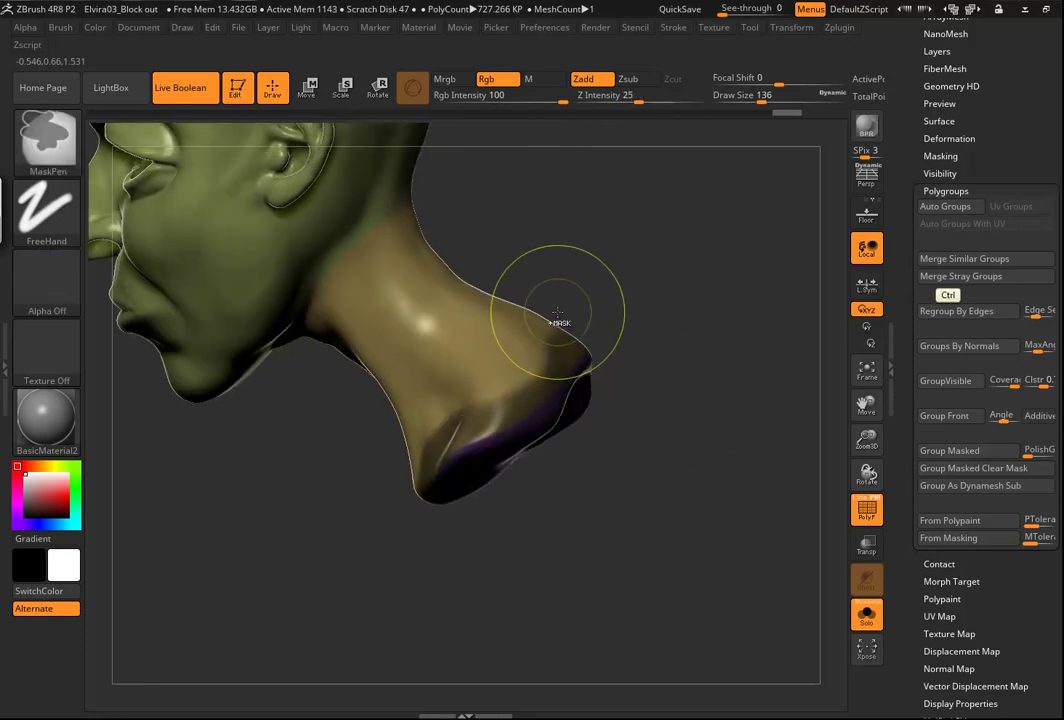
mouse_move(515, 348)
ctrl+alt+mouse_down()
mouse_move(562, 332)
mouse_move(480, 370)
ctrl+alt+mouse_up()
mouse_move(720, 406)
mouse_down()
mouse_move(708, 420)
mouse_move(630, 386)
mouse_move(551, 470)
mouse_up()
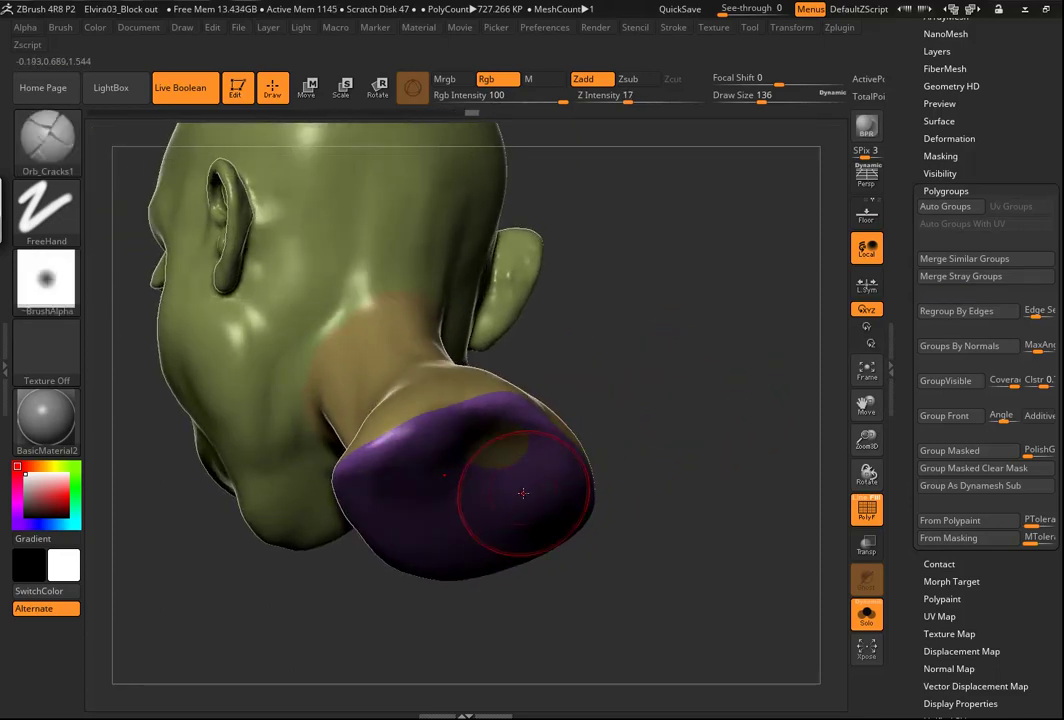
Set the draw size to 77 and extend the mask over the hollow and the rim of the neck's underside
key(s)
drag(522, 490, 511, 491)
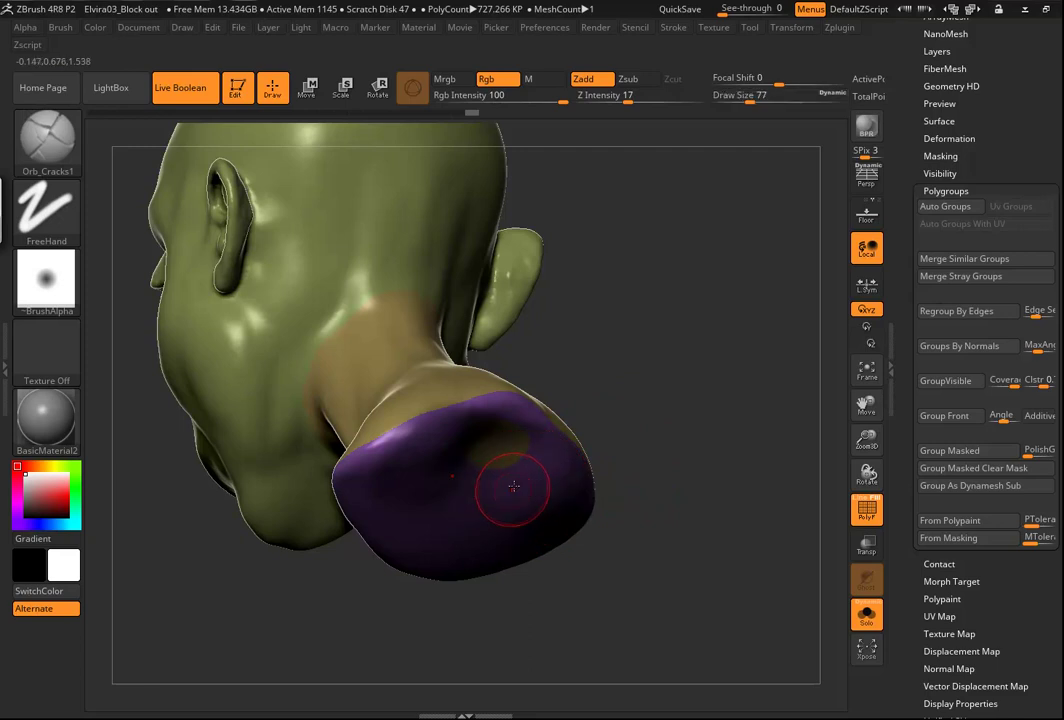
mouse_move(655, 449)
mouse_down()
mouse_move(667, 473)
mouse_move(676, 462)
mouse_up()
key(ctrl)
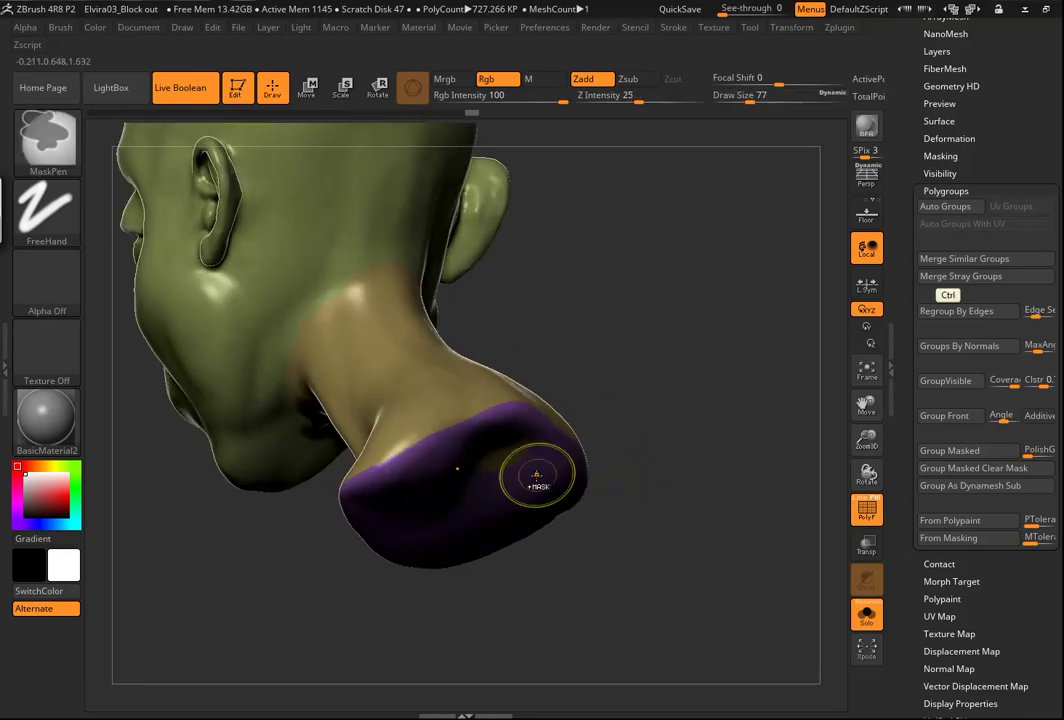
ctrl+drag(457, 454, 365, 501)
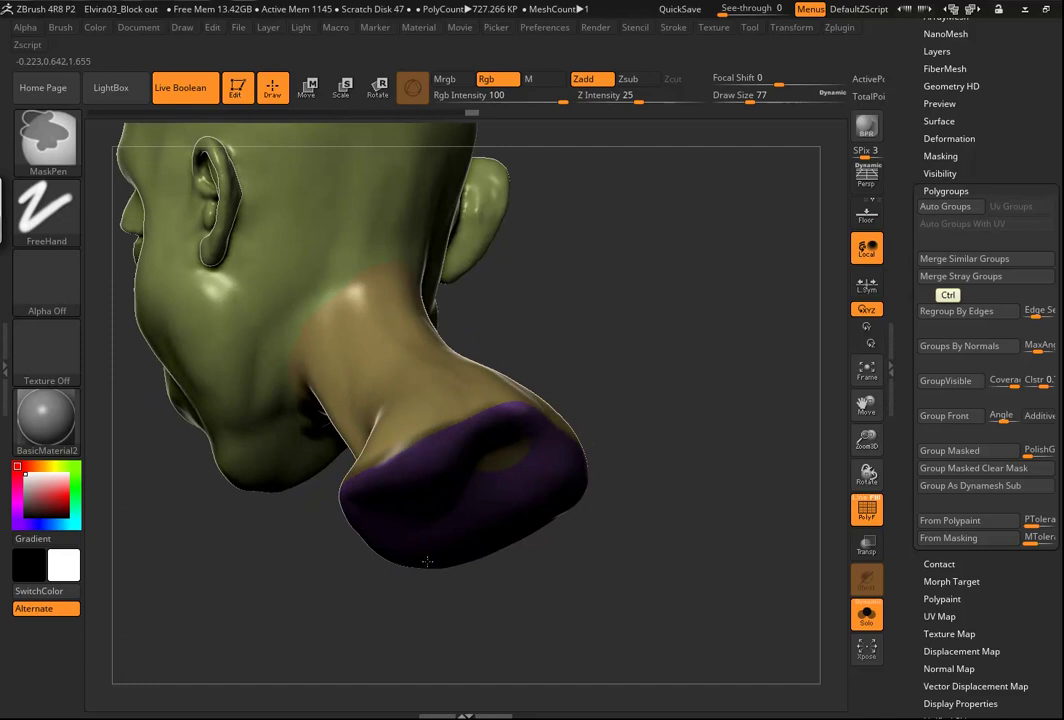
ctrl+click(545, 462)
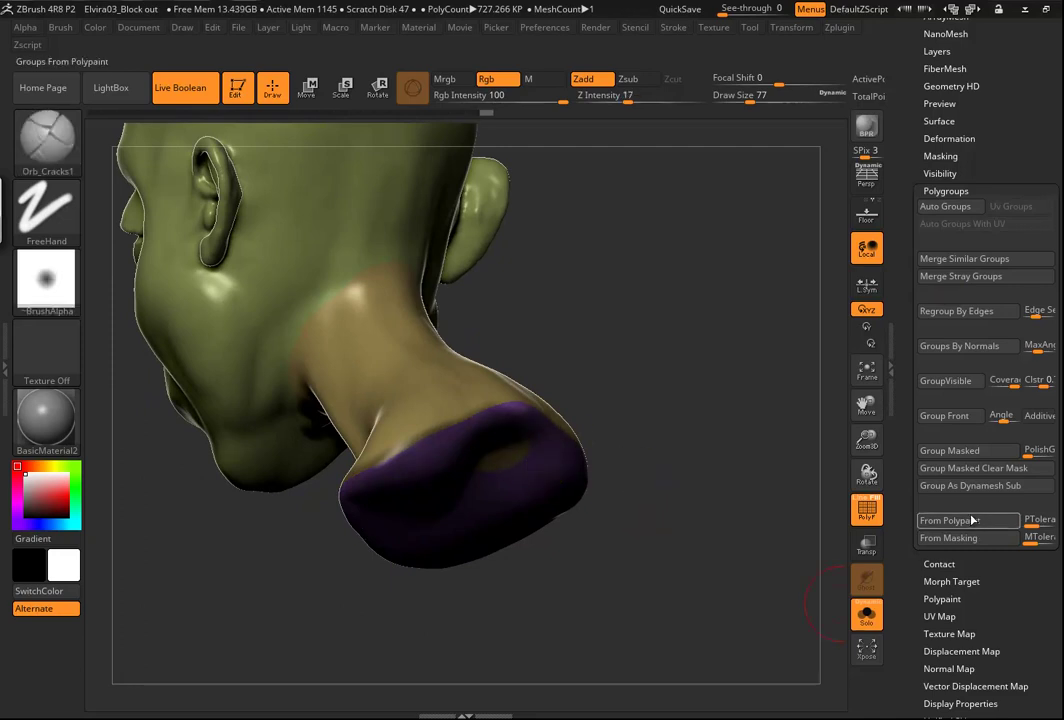
Trim the mask along the front and side edges of the neck base so it follows the rim
drag(520, 560, 581, 535)
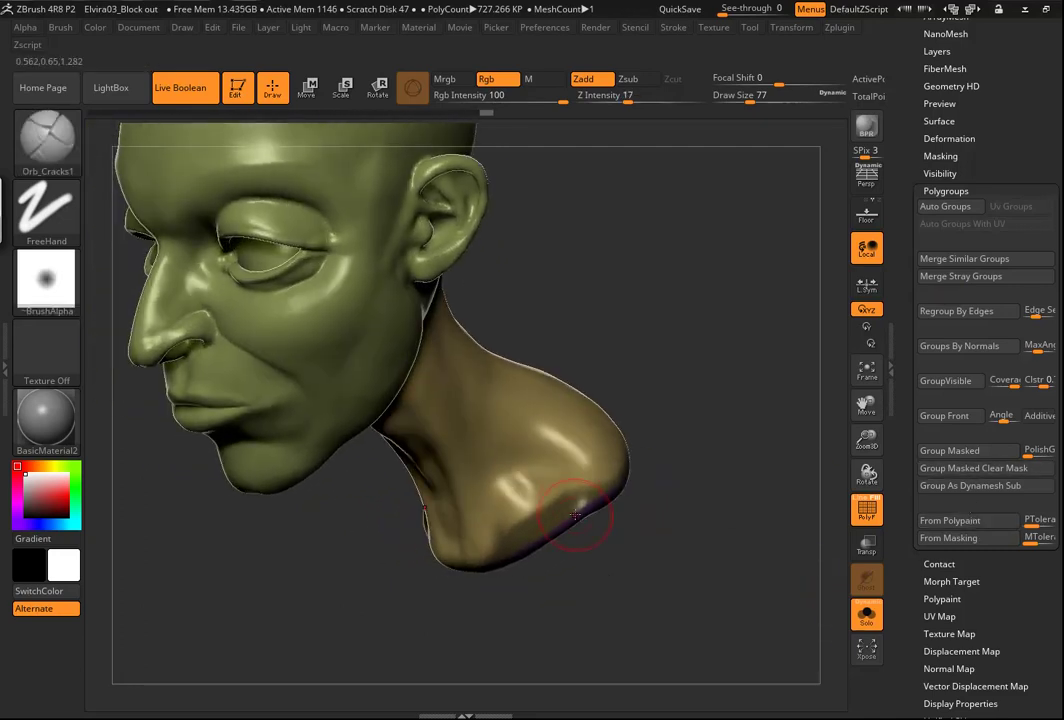
key(ctrl)
key(ctrl+alt)
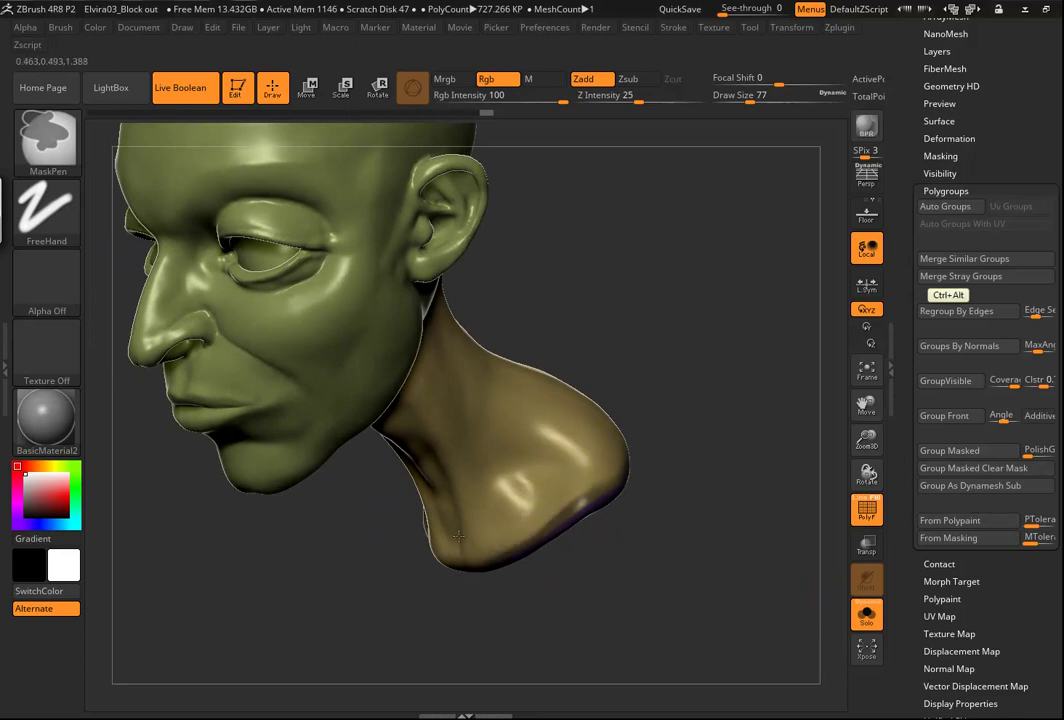
drag(716, 522, 635, 455)
alt+drag(750, 363, 478, 364)
drag(575, 436, 642, 438)
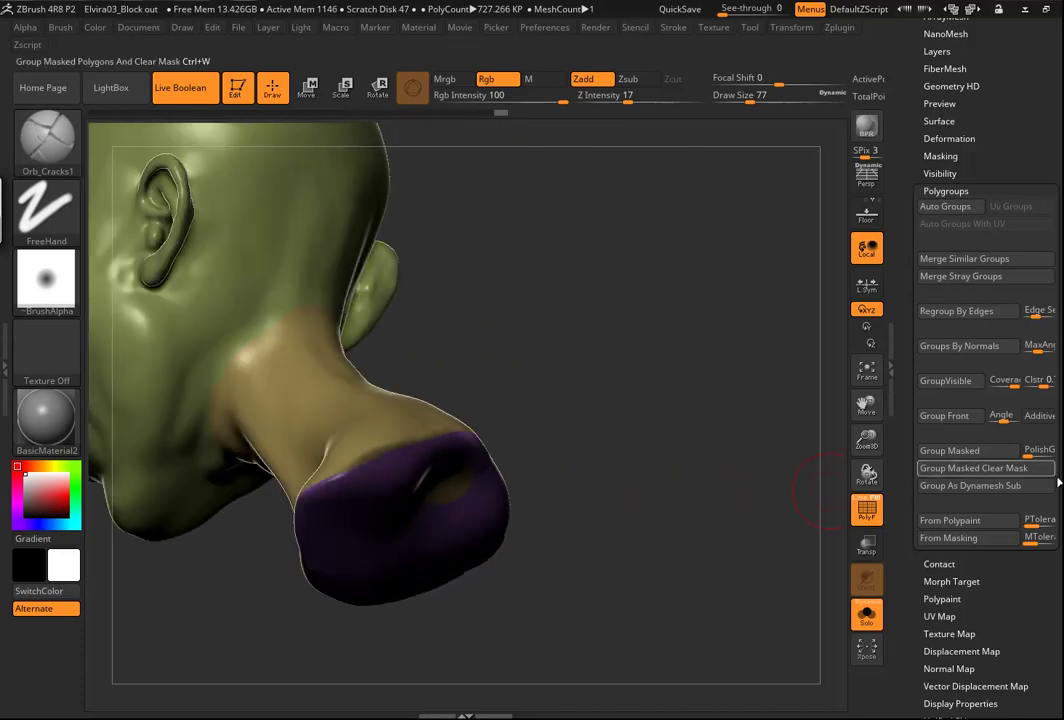
Group the masked underside of the neck as its own polygroup and hide the neck's polygroup
click(964, 451)
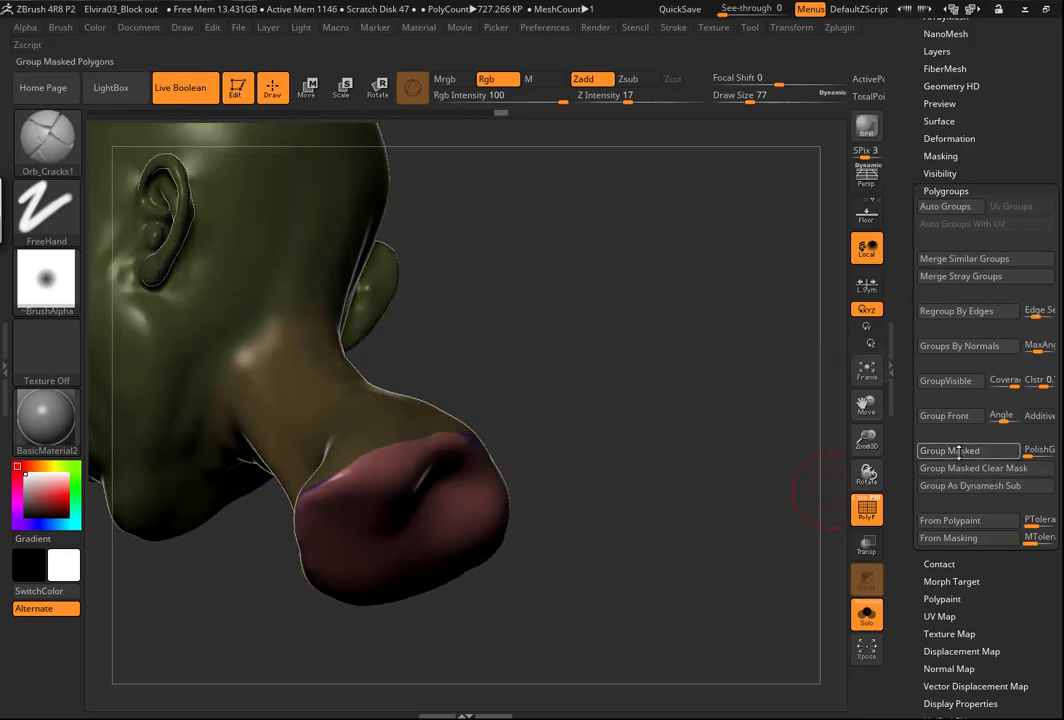
drag(637, 563, 404, 439)
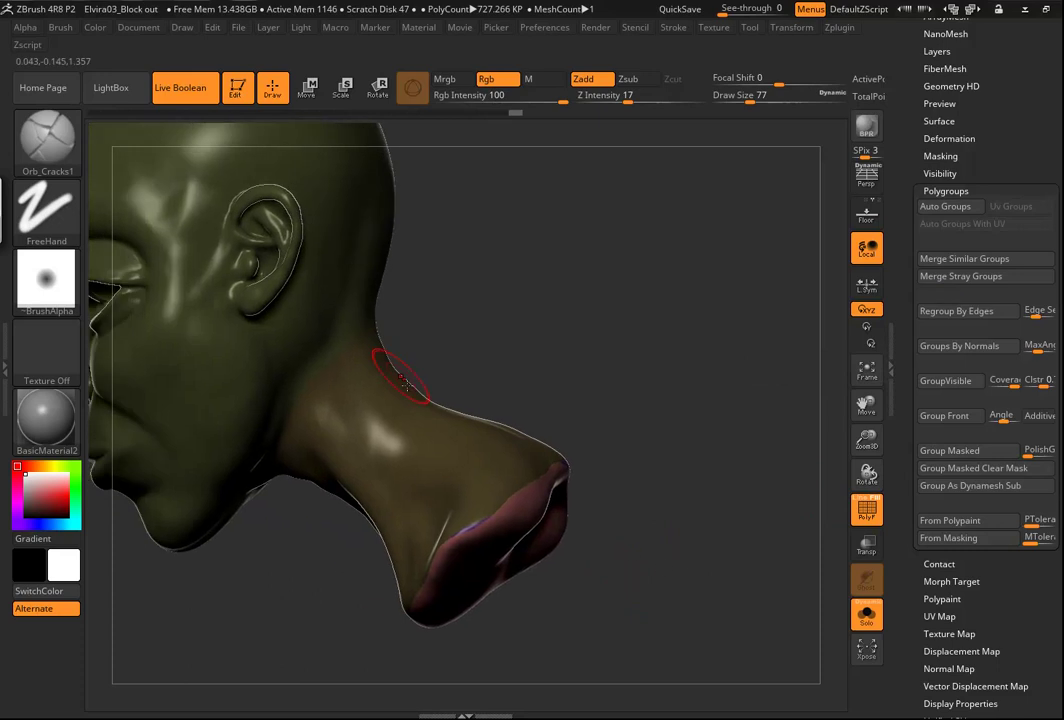
ctrl+shift+click(404, 439)
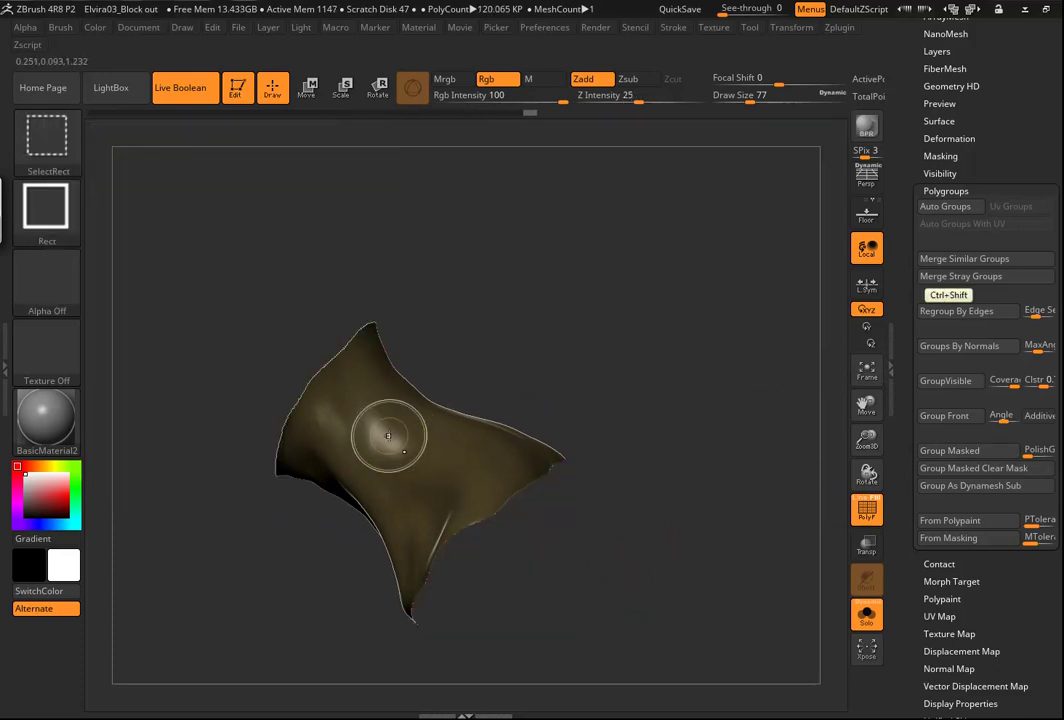
ctrl+shift+click(388, 438)
alt+drag(622, 520, 485, 422)
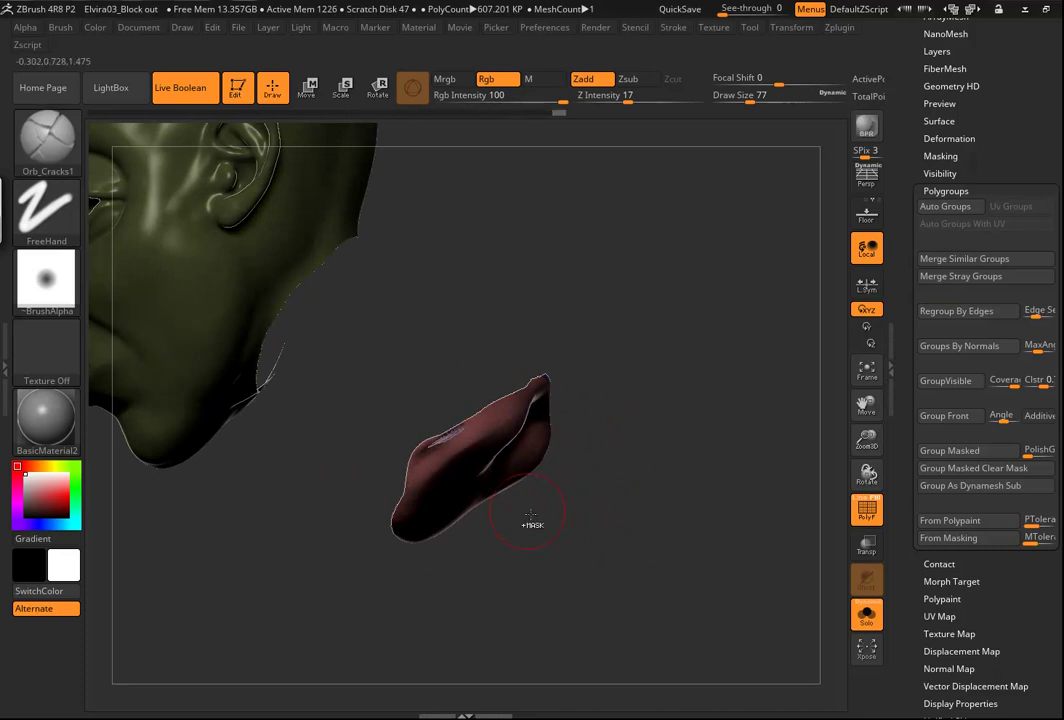
Mask the remaining parts of the isolated neck base, then group the masked polygons and clear the mask
key(ctrl)
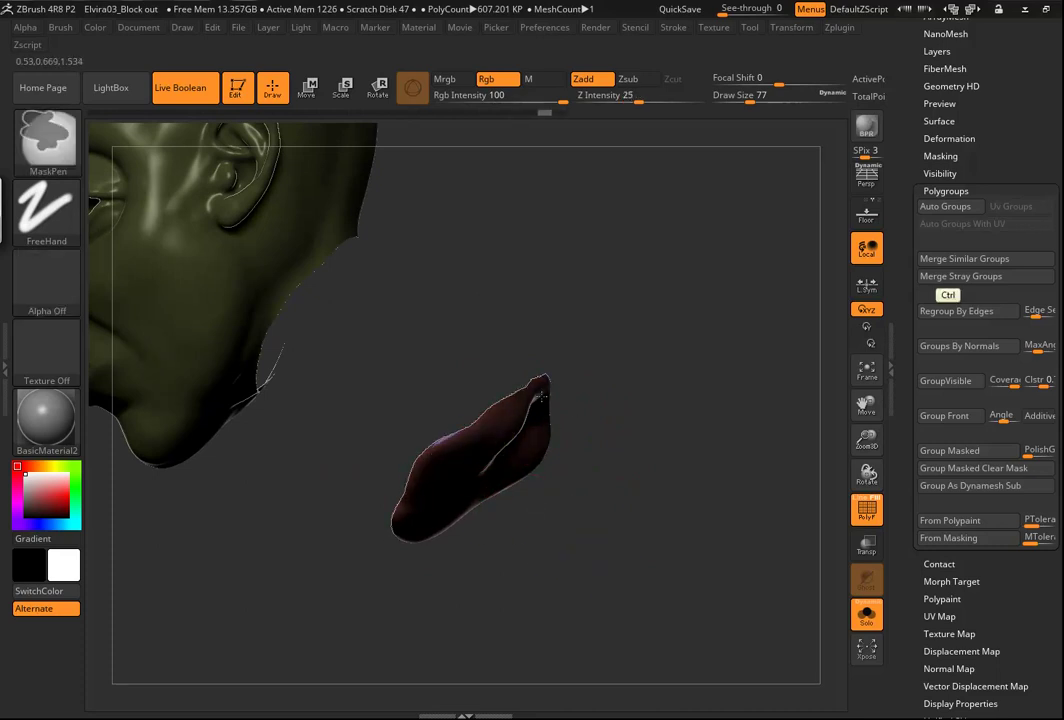
mouse_move(724, 572)
mouse_down()
mouse_move(610, 500)
mouse_move(640, 405)
mouse_up()
key(ctrl)
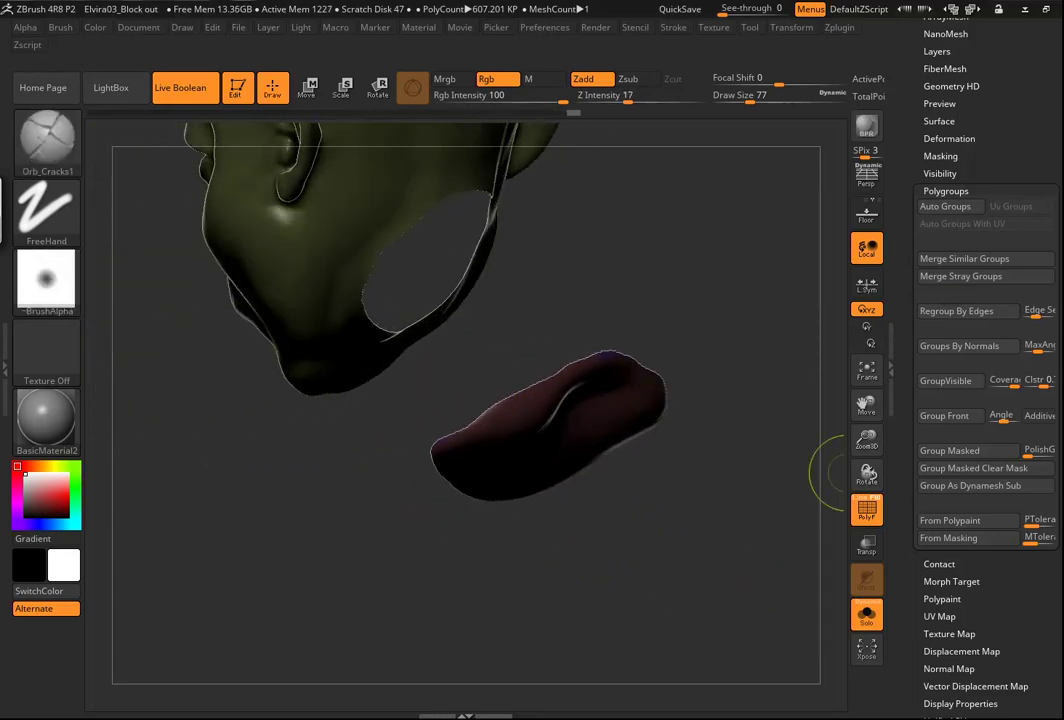
click(973, 468)
Show the whole model again, then hide only the neck polygroup so the head and the neck base stay visible
mouse_move(446, 601)
mouse_down()
mouse_move(601, 560)
mouse_move(586, 570)
mouse_move(532, 582)
mouse_move(600, 550)
mouse_move(613, 556)
mouse_move(541, 522)
mouse_move(598, 558)
mouse_move(552, 574)
mouse_move(640, 575)
mouse_move(655, 516)
mouse_move(628, 460)
mouse_up()
key(ctrl)
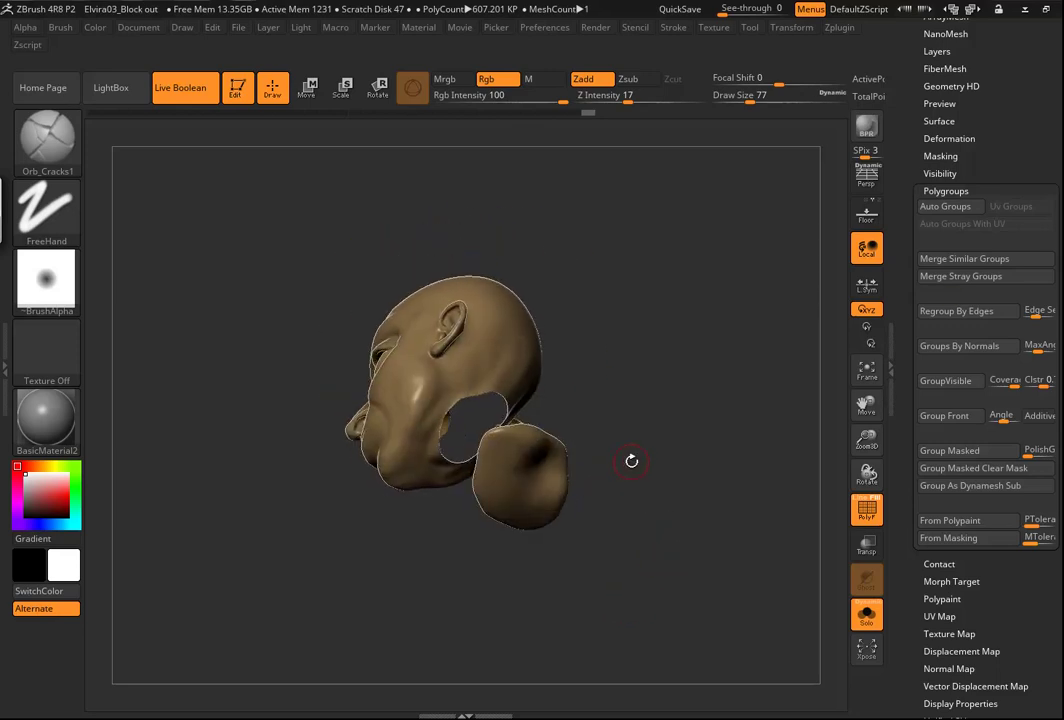
ctrl+shift+click(497, 357)
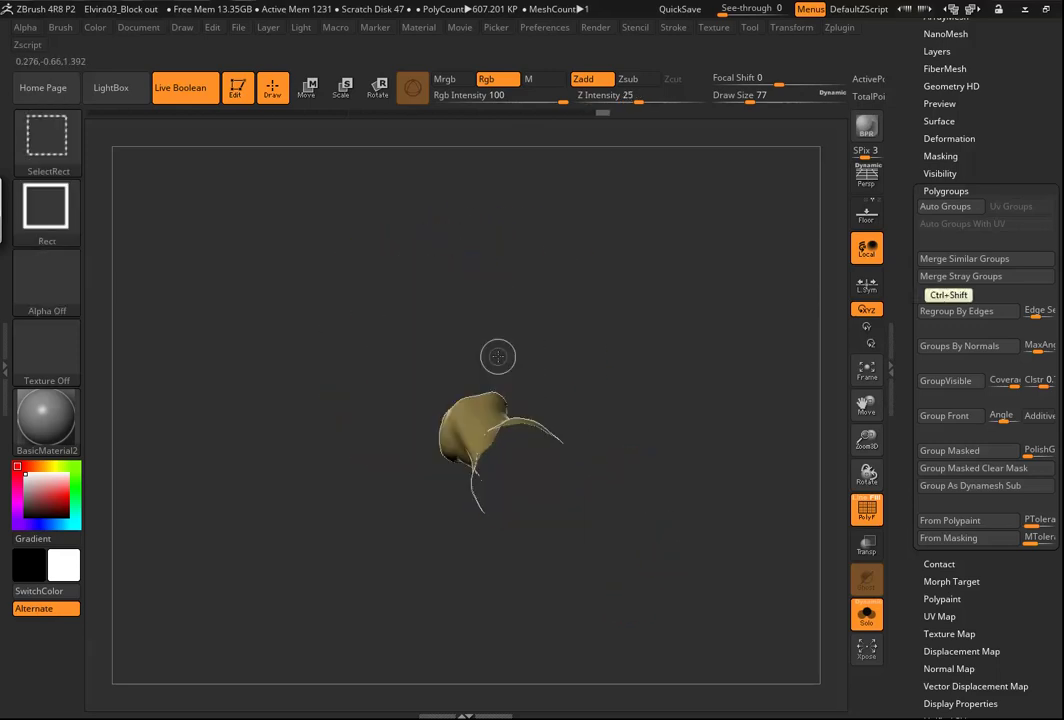
ctrl+shift+click(497, 357)
drag(578, 446, 493, 351)
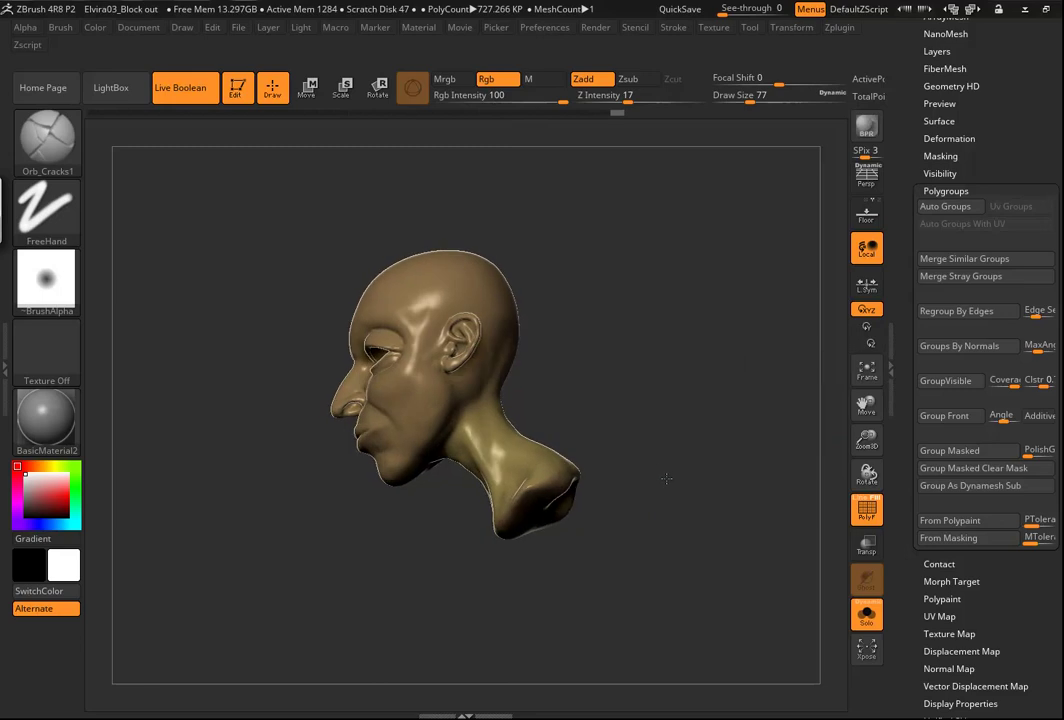
ctrl+shift+click(502, 448)
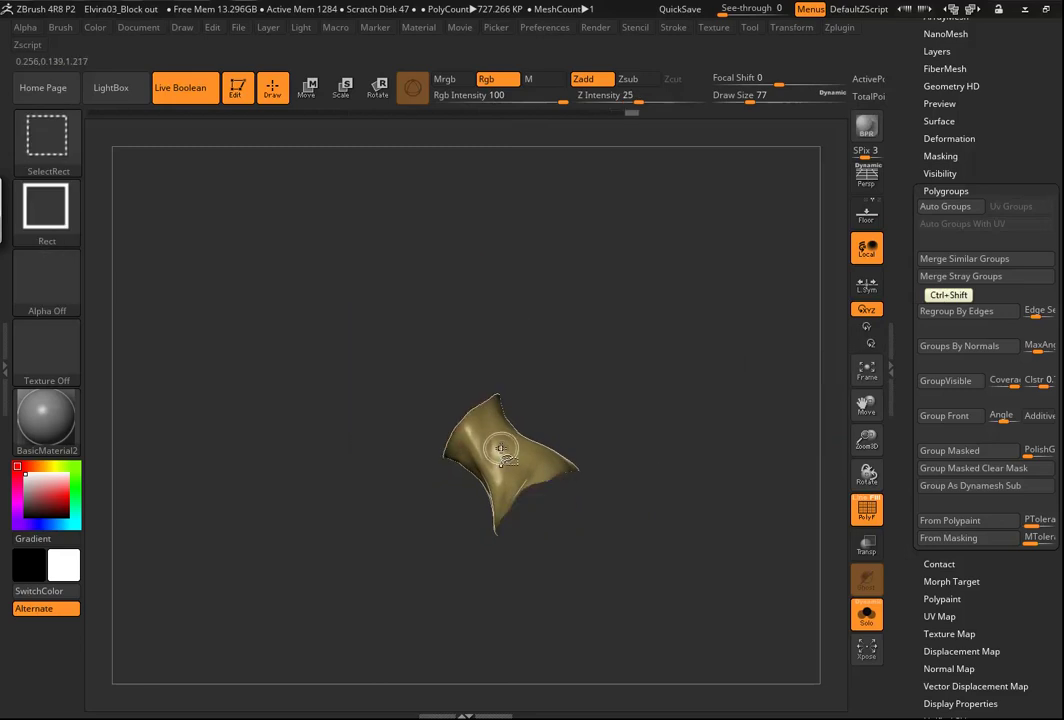
ctrl+shift+click(501, 448)
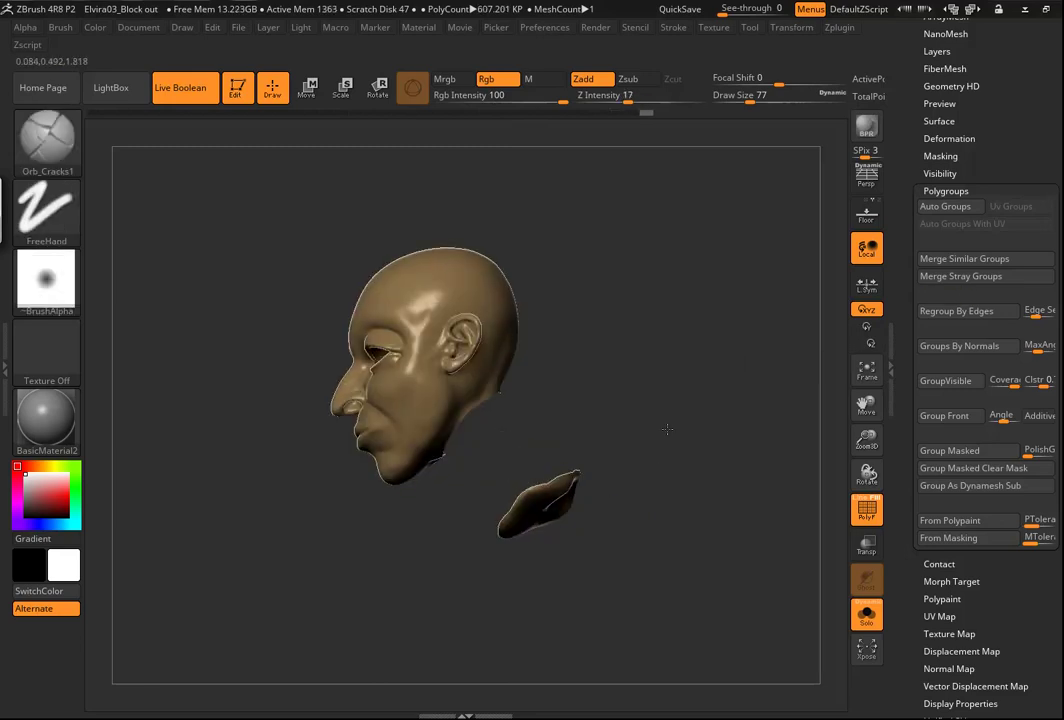
Try to mask the neck base alone and group it separately from the head
drag(667, 418, 672, 451)
mouse_move(551, 575)
ctrl+mouse_down()
mouse_move(601, 423)
mouse_move(489, 468)
mouse_move(472, 464)
ctrl+mouse_up()
mouse_move(670, 390)
ctrl+mouse_down()
mouse_move(509, 529)
mouse_move(482, 592)
mouse_move(597, 576)
mouse_move(487, 467)
ctrl+mouse_up()
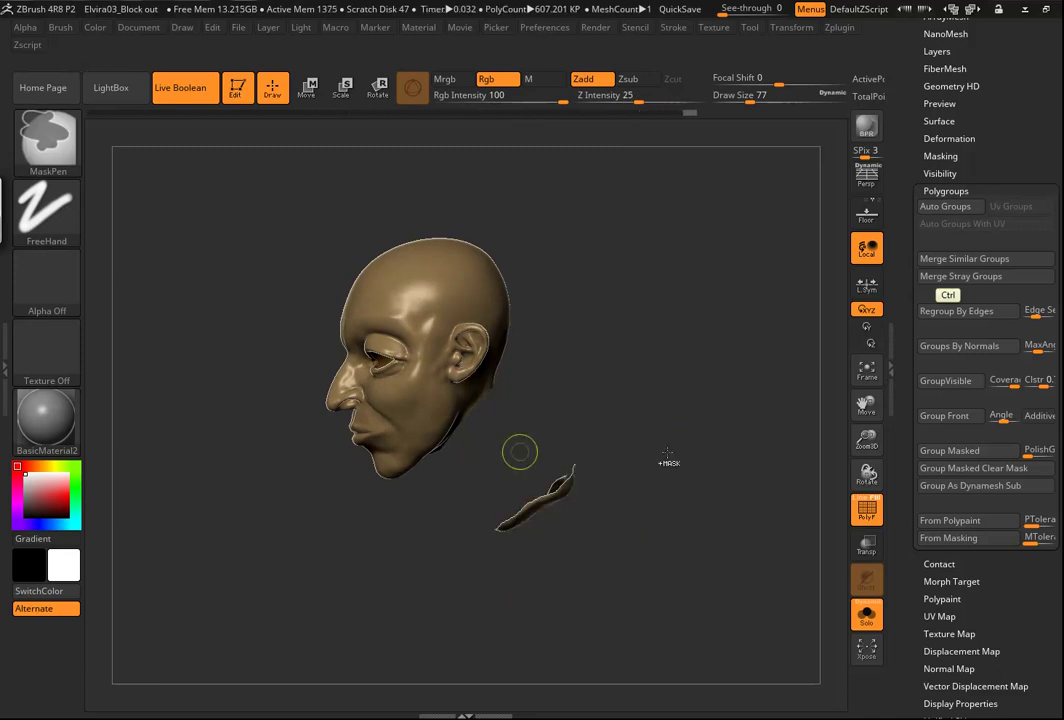
click(928, 451)
mouse_move(552, 447)
mouse_down()
mouse_move(642, 469)
mouse_move(689, 496)
mouse_up()
ctrl+click(686, 491)
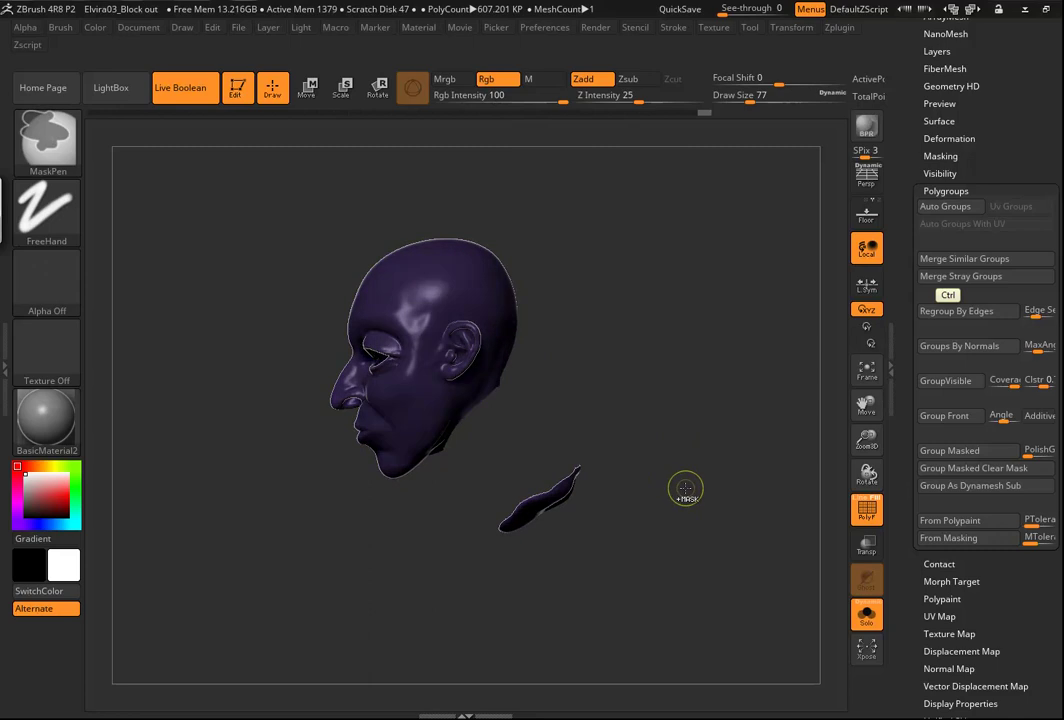
ctrl+click(684, 490)
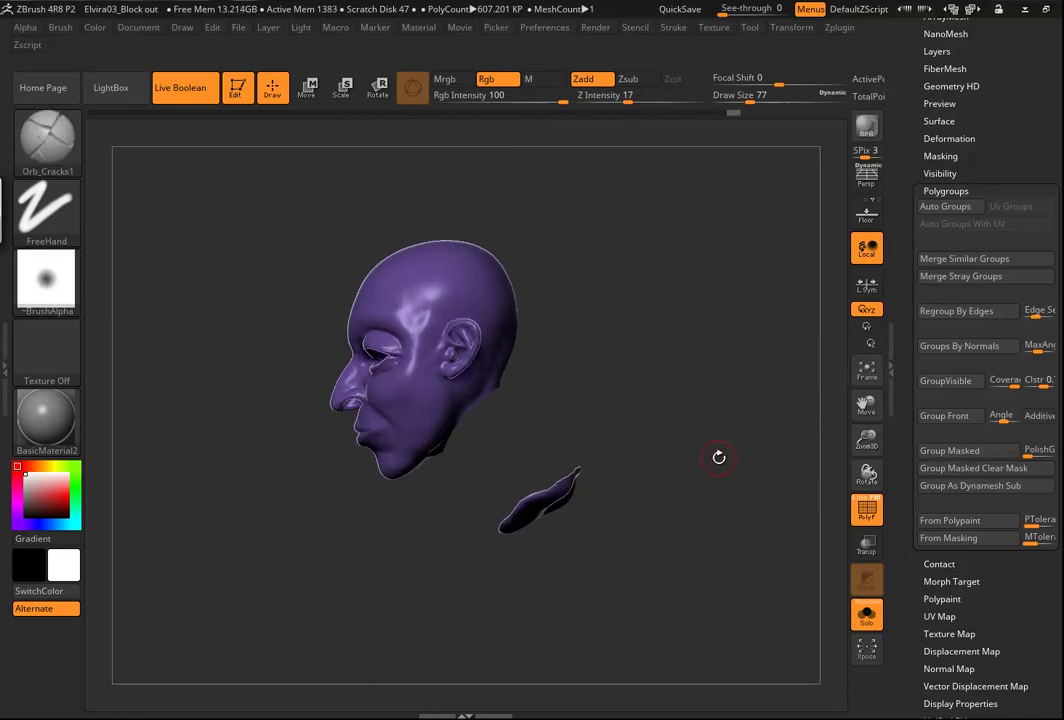
Mask the neck base below the hidden neck and turn the masked polygons into a new polygroup
key(ctrl)
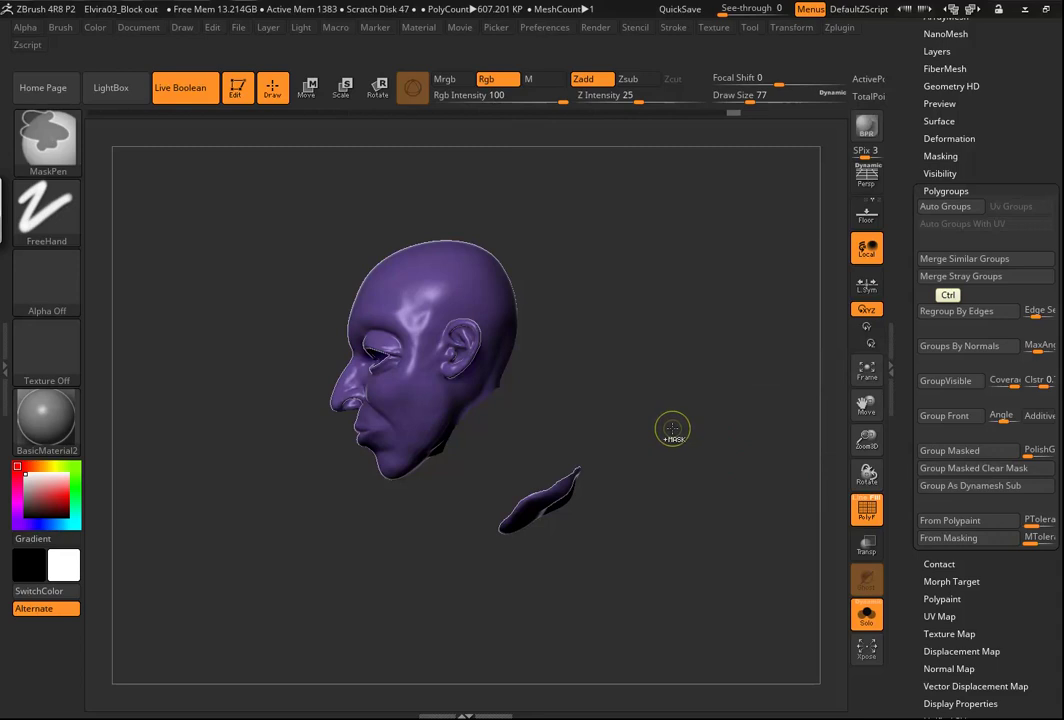
mouse_move(674, 455)
mouse_down()
mouse_move(705, 461)
mouse_move(589, 492)
mouse_move(467, 571)
mouse_up()
click(1016, 451)
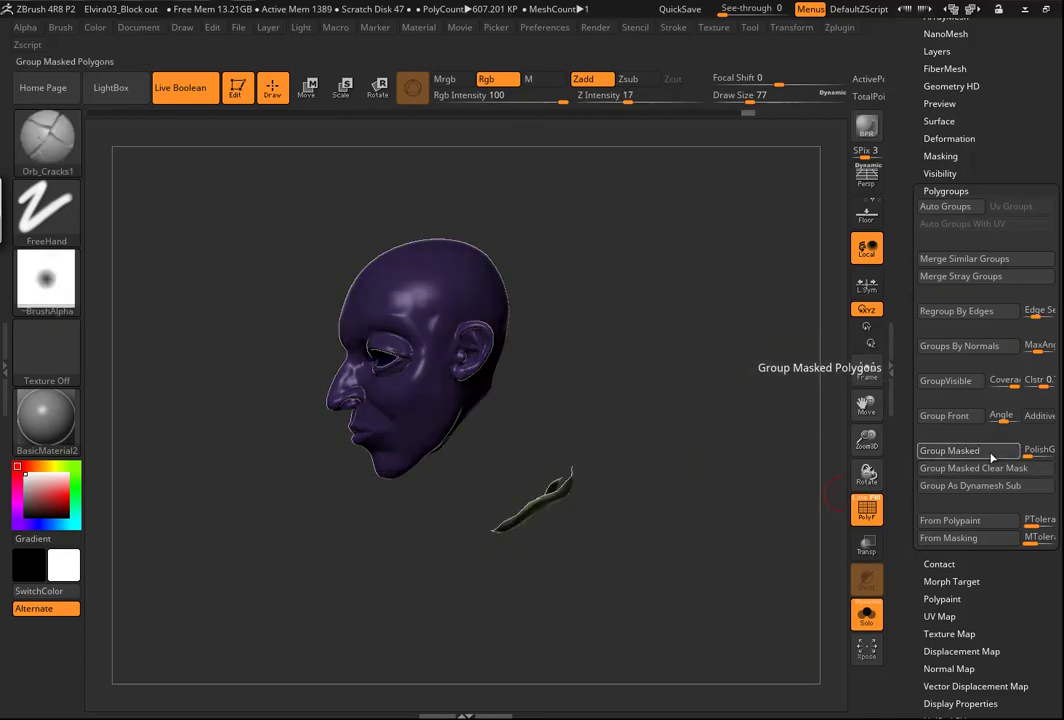
Hide the neck base's polygroup to isolate the head and clear the mask
drag(724, 499, 678, 506)
ctrl+click(701, 485)
ctrl+shift+double_click(558, 516)
ctrl+drag(665, 436, 677, 501)
mouse_move(614, 487)
mouse_down()
mouse_move(717, 591)
mouse_move(705, 506)
mouse_move(743, 571)
mouse_move(683, 538)
mouse_up()
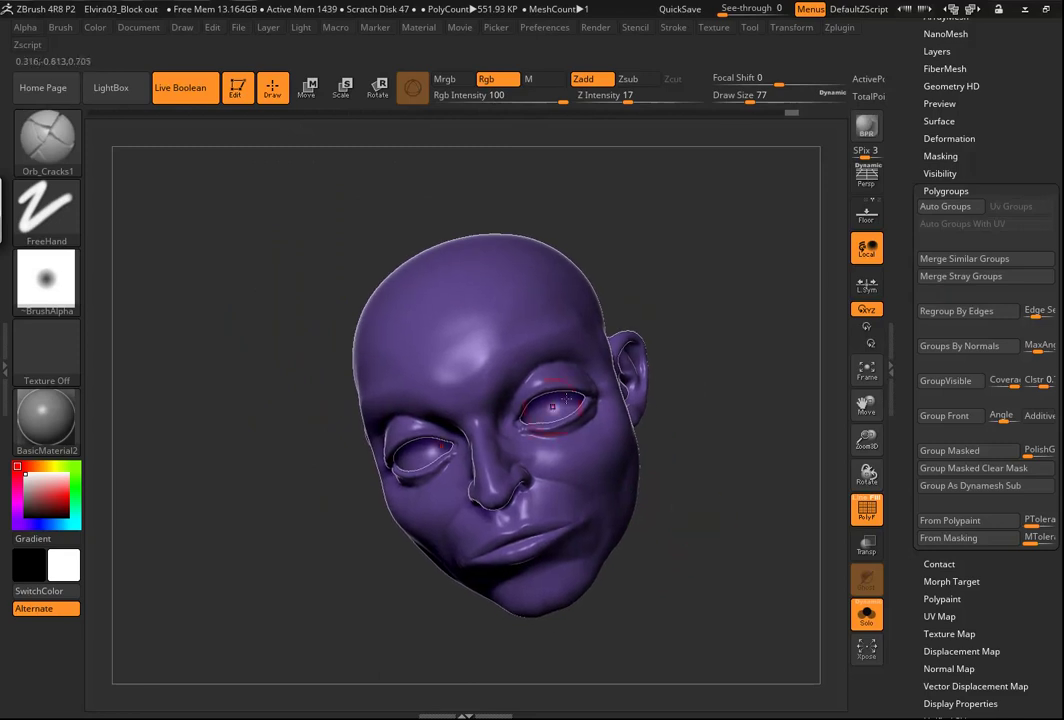
Reduce the draw size to 25 and paint a mask over the upper and lower lips
drag(783, 452, 585, 412)
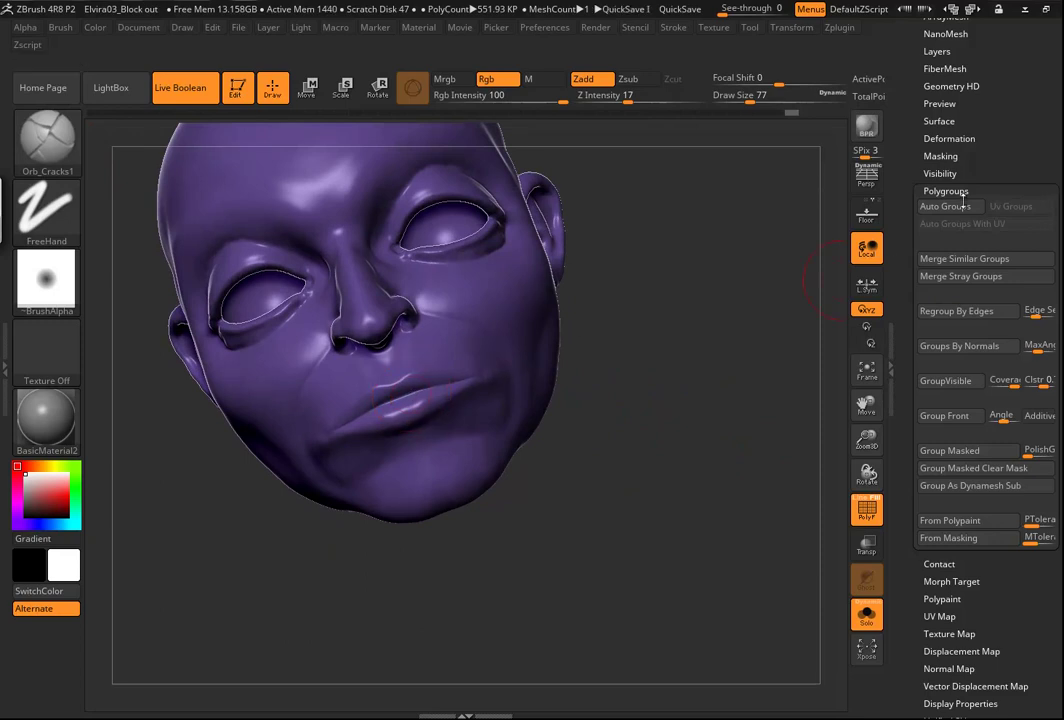
key(s)
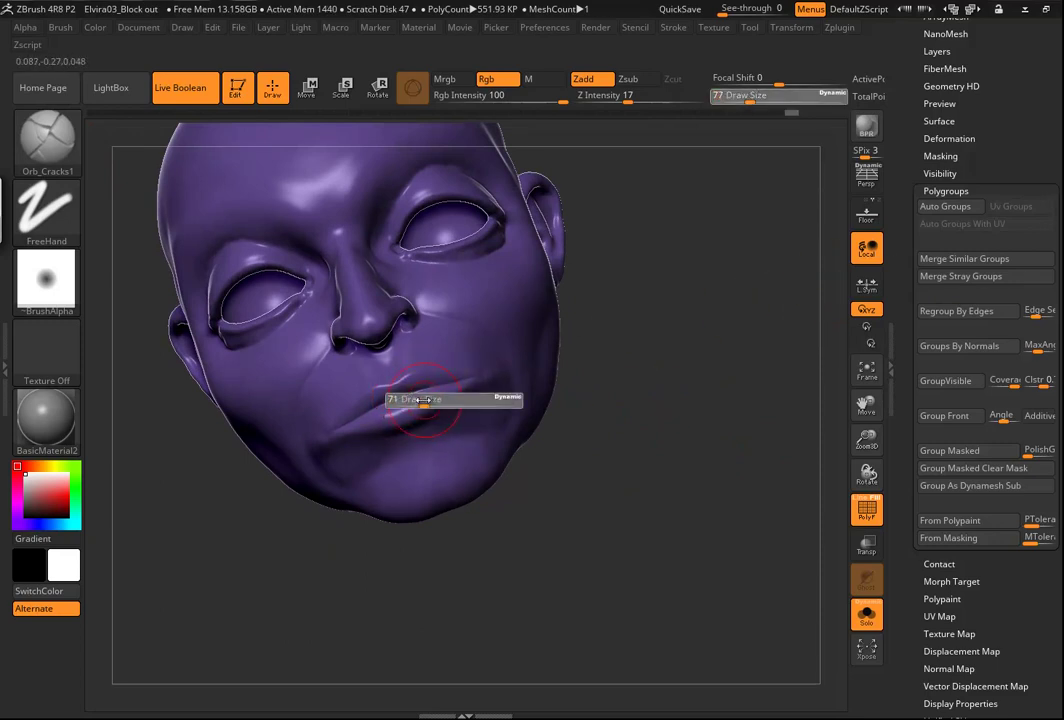
drag(414, 399, 406, 400)
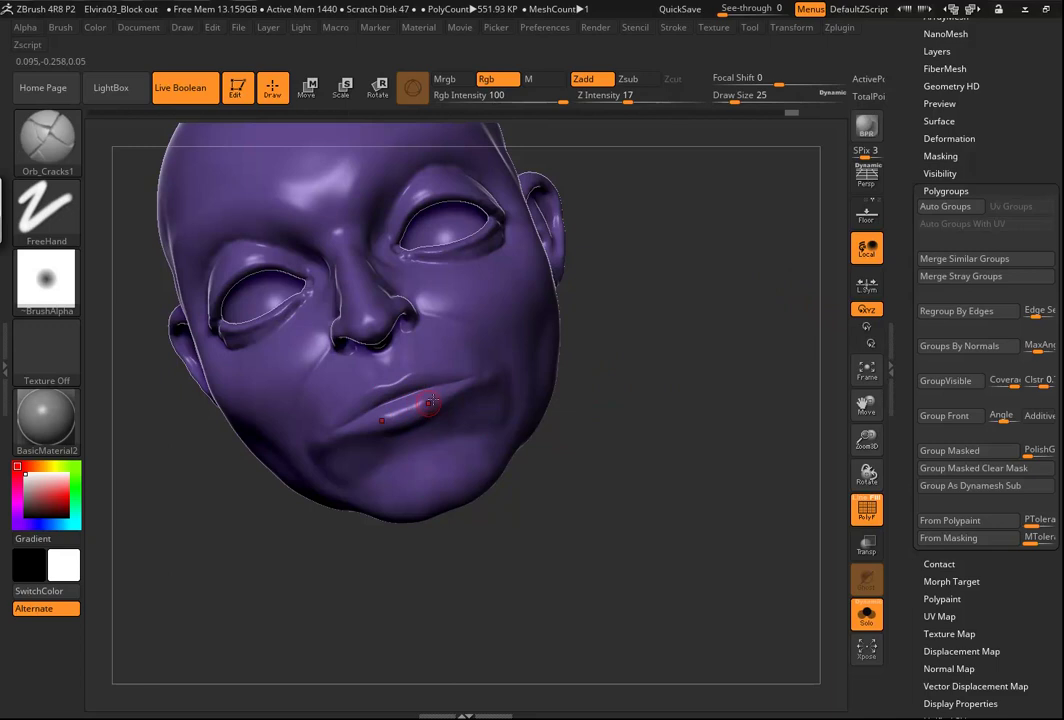
key(ctrl)
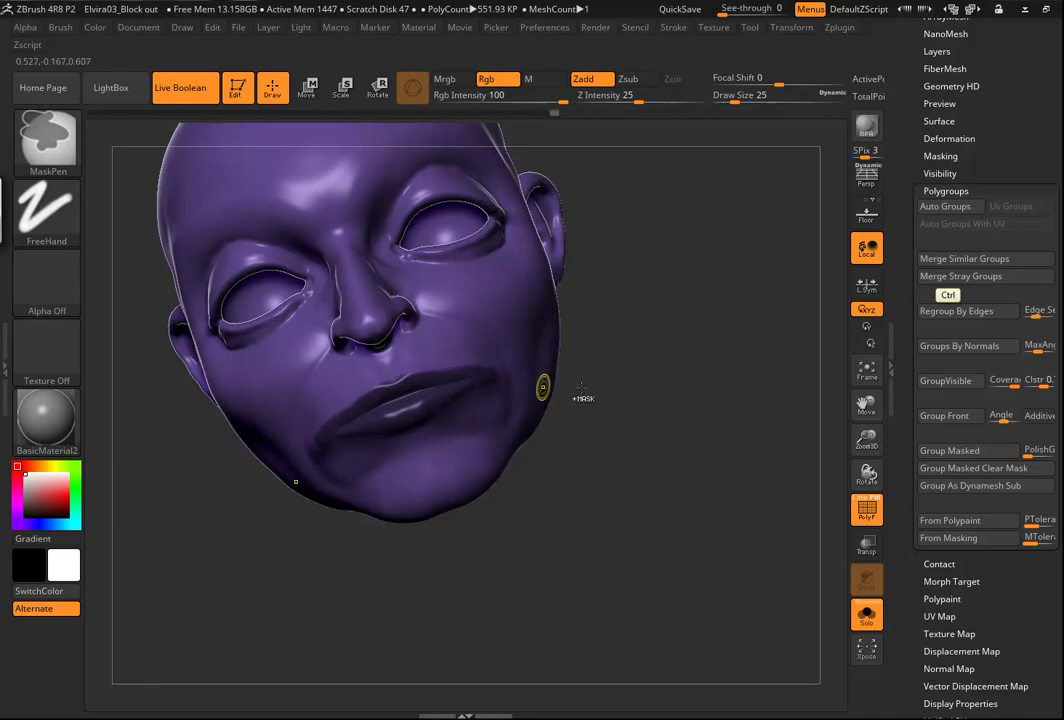
Trim the excess mask around the lips and turn the masked lips into a new polygroup
mouse_move(606, 414)
mouse_down()
mouse_move(643, 407)
mouse_move(618, 427)
mouse_move(655, 380)
mouse_up()
key(ctrl+alt)
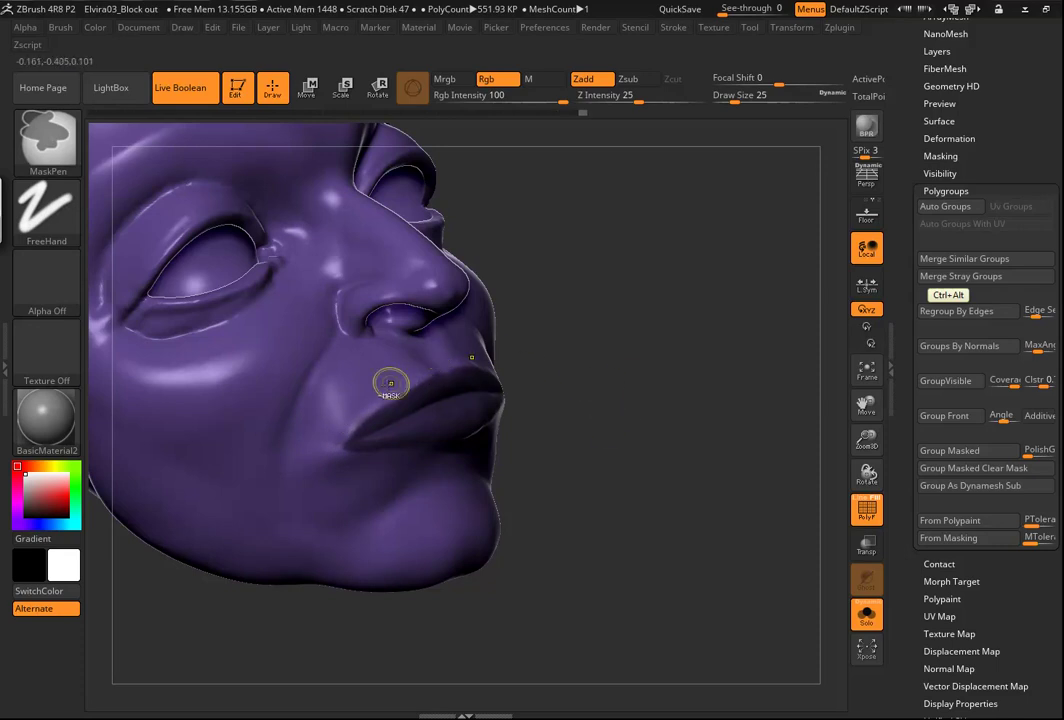
drag(677, 364, 635, 382)
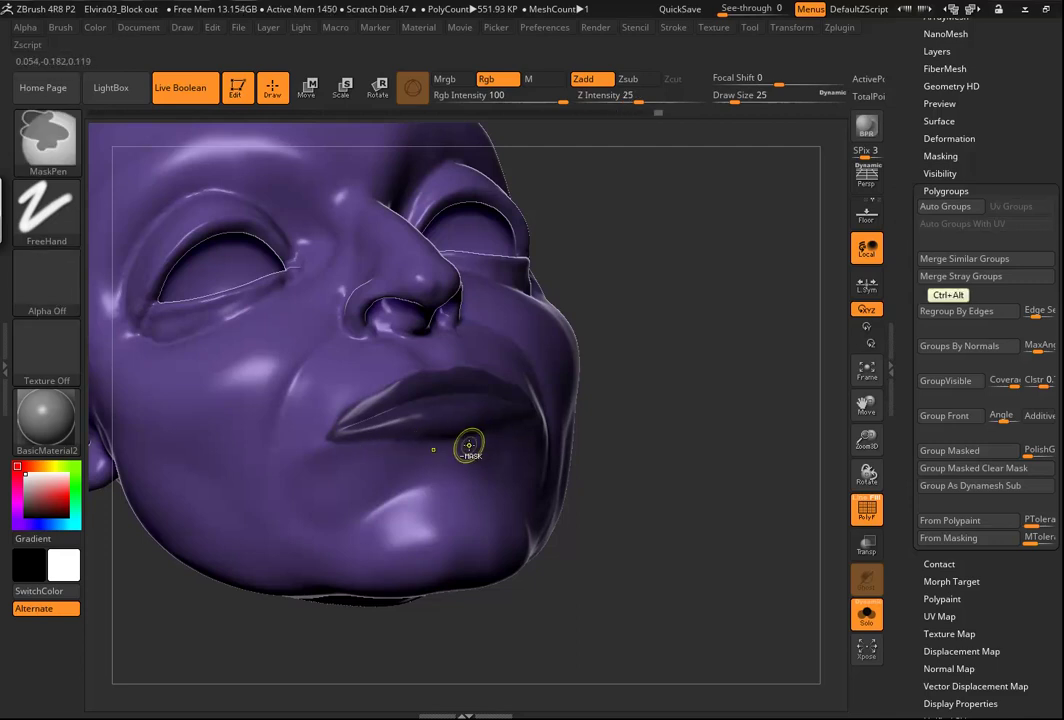
drag(701, 430, 515, 422)
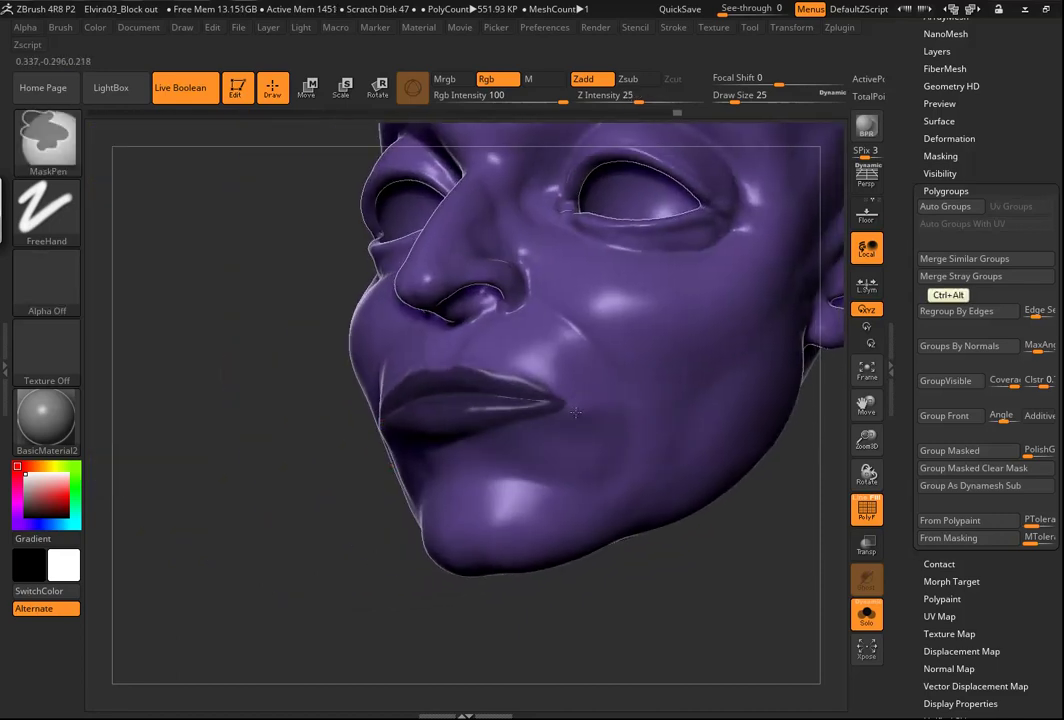
drag(240, 455, 533, 466)
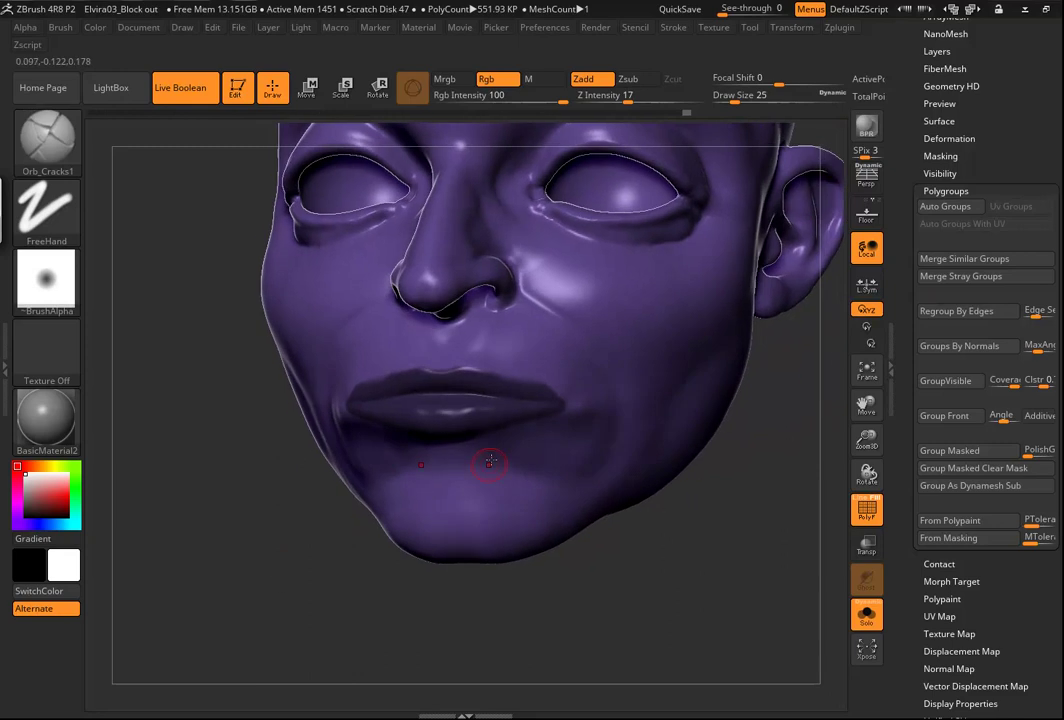
click(948, 450)
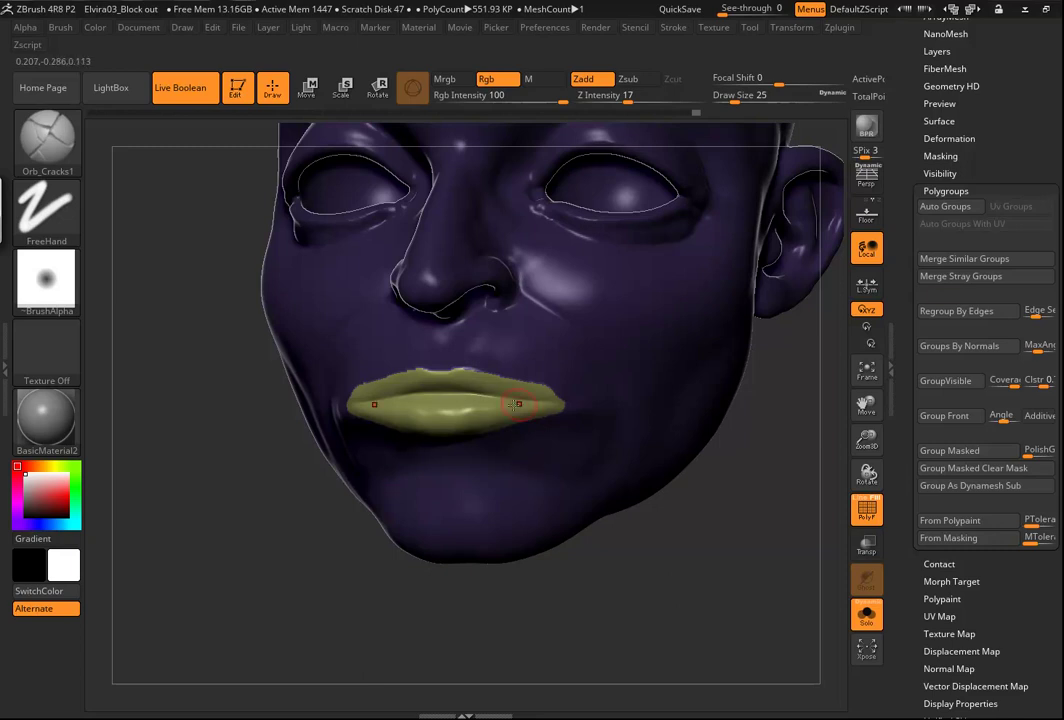
Hide the lips' polygroup and clear the mask from the rest of the head
ctrl+shift+click(448, 414)
mouse_move(600, 590)
mouse_down()
mouse_move(641, 606)
mouse_move(617, 577)
mouse_move(696, 557)
mouse_move(491, 443)
mouse_up()
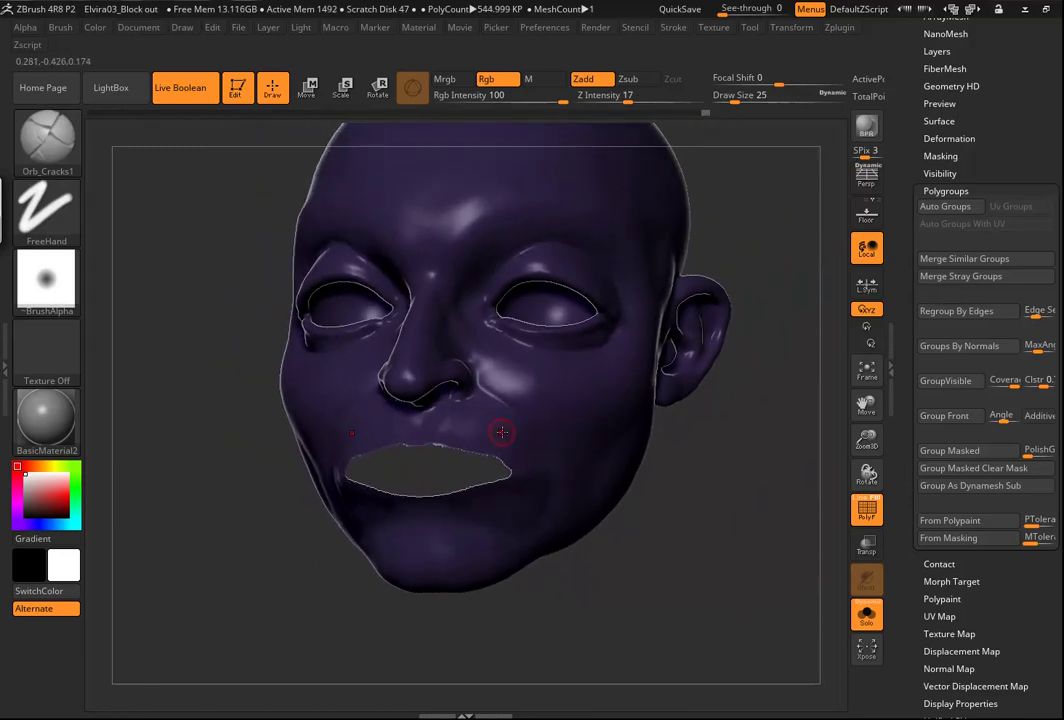
ctrl+drag(669, 515, 702, 547)
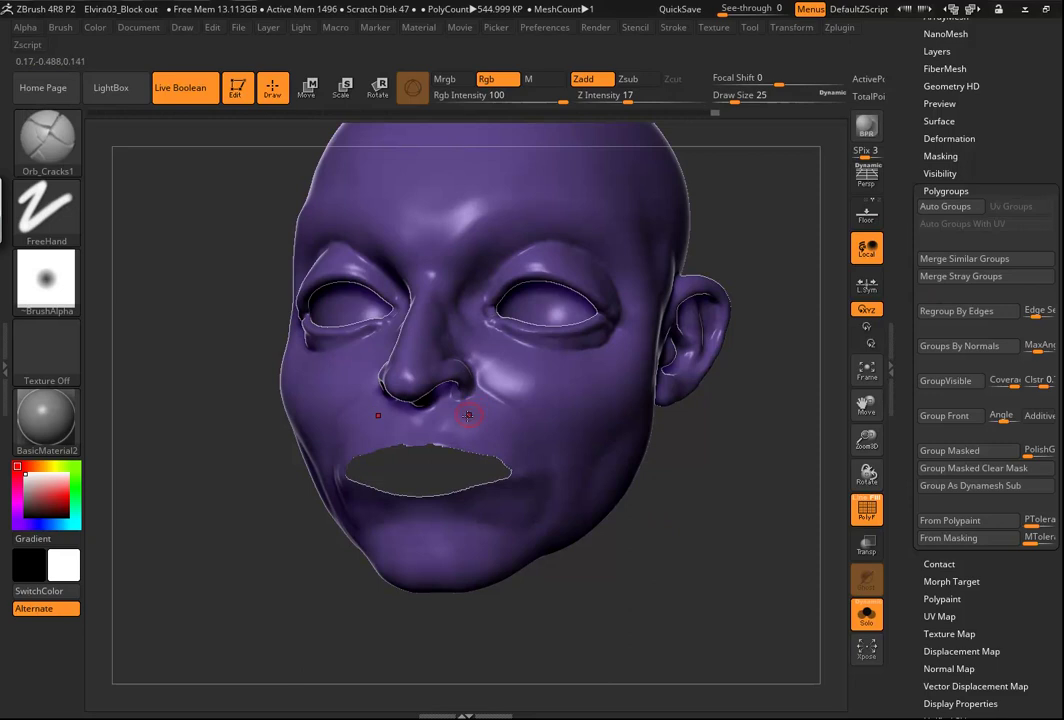
Paint a mask ring around the mouth opening from the nose base to the chin, raising the draw size to 108
mouse_move(453, 428)
ctrl+mouse_down()
mouse_move(390, 420)
mouse_move(430, 420)
mouse_move(532, 452)
ctrl+mouse_up()
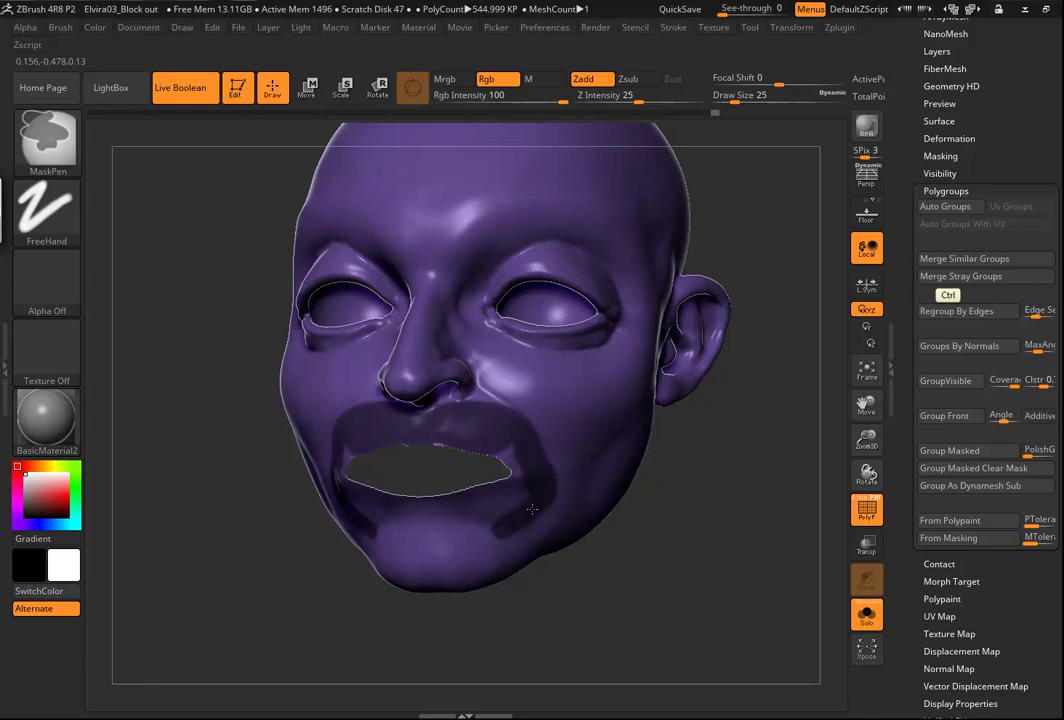
mouse_move(525, 480)
ctrl+mouse_down()
mouse_move(465, 515)
mouse_move(400, 522)
ctrl+mouse_up()
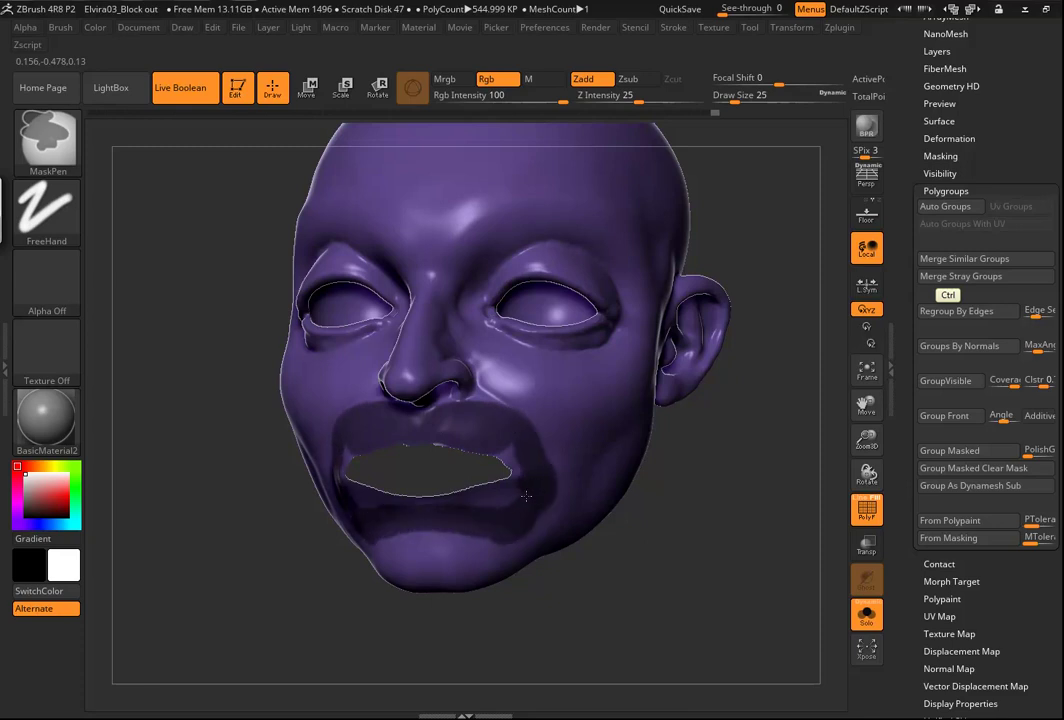
ctrl+drag(512, 513, 454, 505)
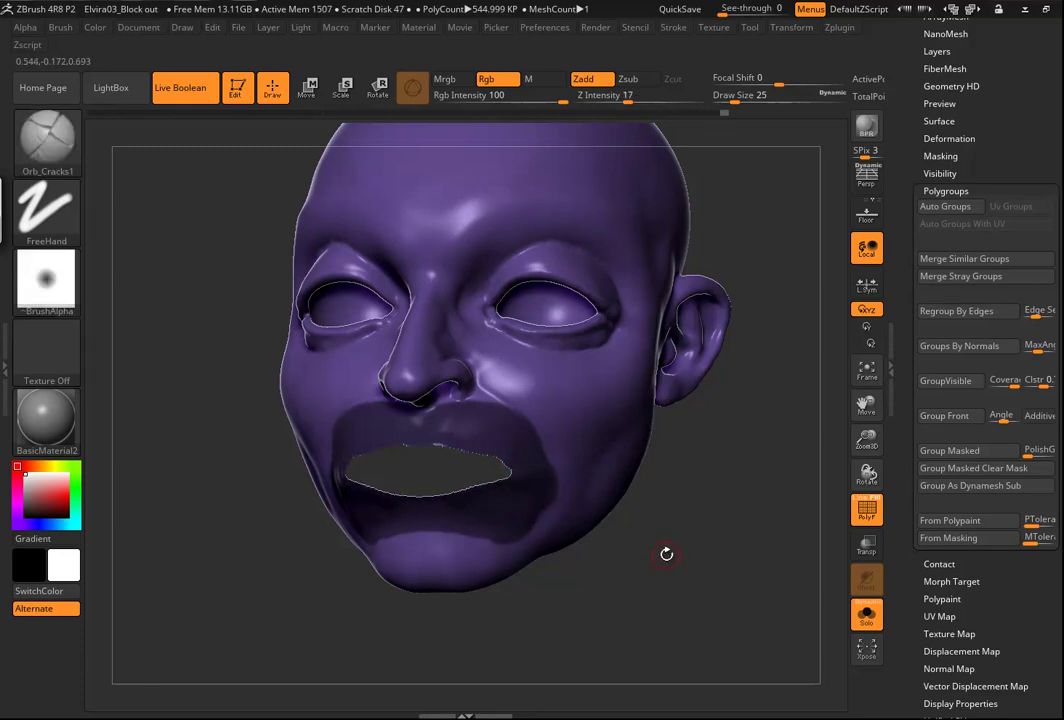
key(s)
drag(655, 554, 629, 479)
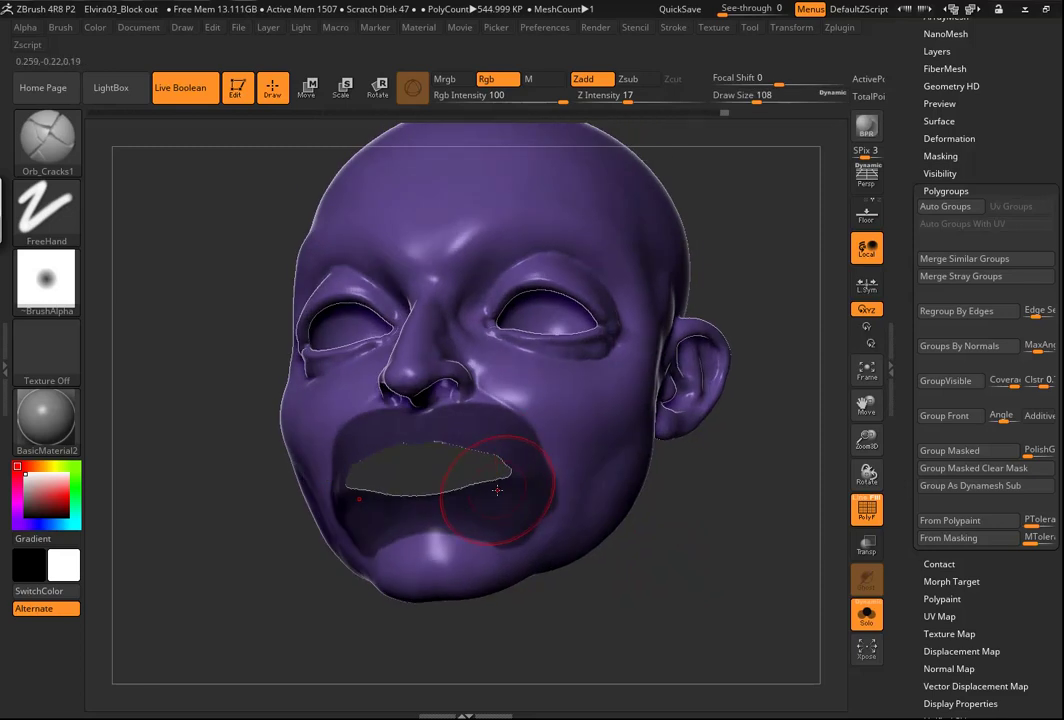
key(ctrl)
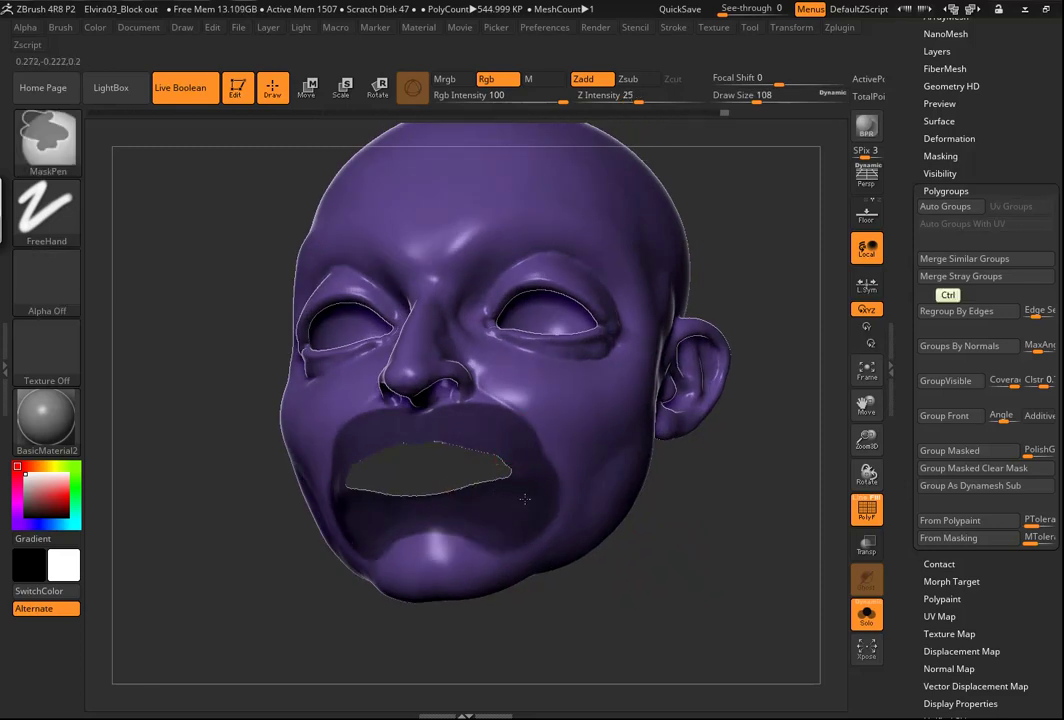
ctrl+drag(459, 438, 509, 464)
Switch the material to Flat Color and set the draw size to 31 for cleaning the mouth mask
mouse_move(721, 557)
mouse_down()
mouse_move(710, 566)
mouse_move(720, 576)
mouse_move(725, 554)
mouse_move(760, 589)
mouse_move(784, 521)
mouse_move(682, 437)
mouse_move(354, 407)
mouse_up()
alt+drag(612, 369, 590, 376)
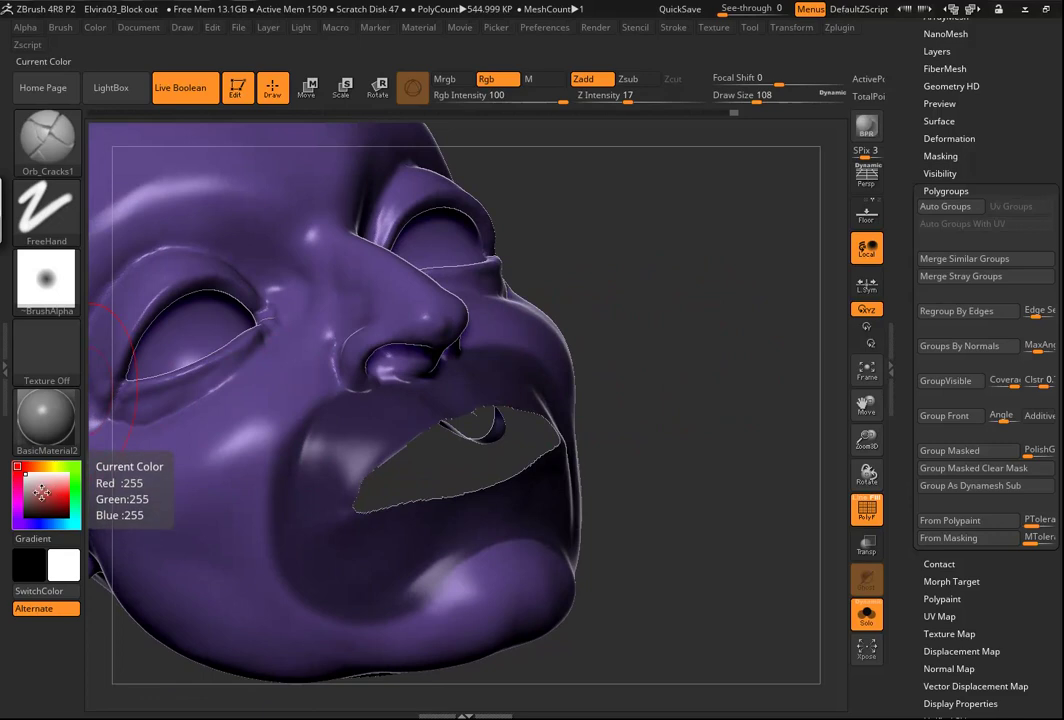
click(46, 426)
click(52, 578)
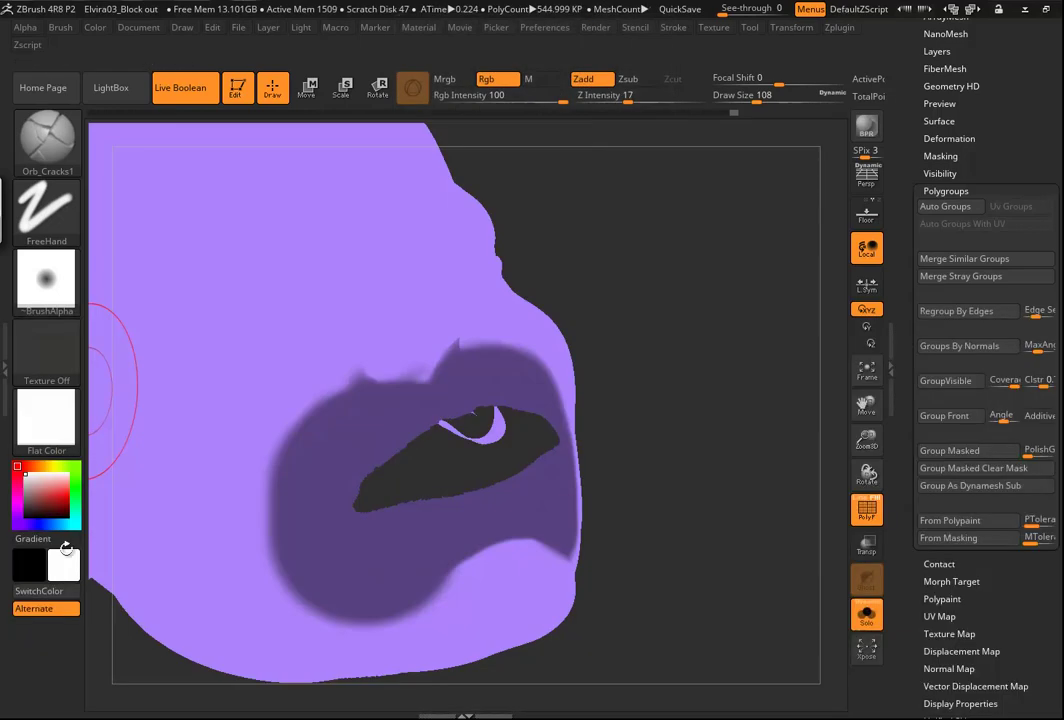
key(s)
drag(297, 412, 278, 413)
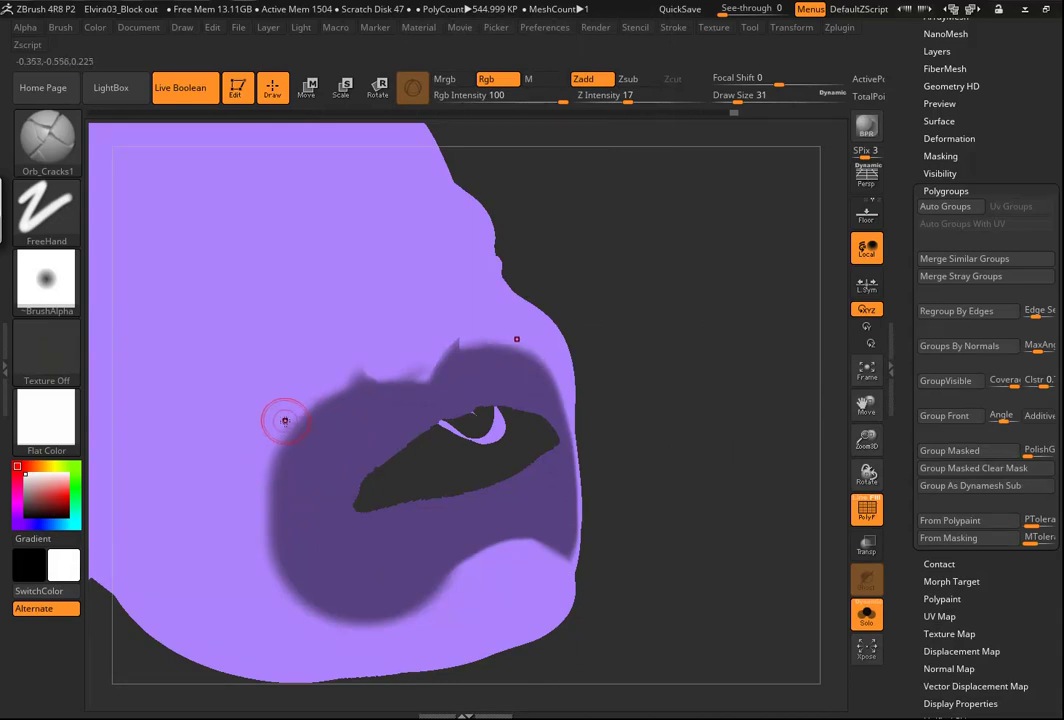
Clean up the mouth mask's upper edge below the nose by erasing the mask that spills onto the nostrils
key(ctrl)
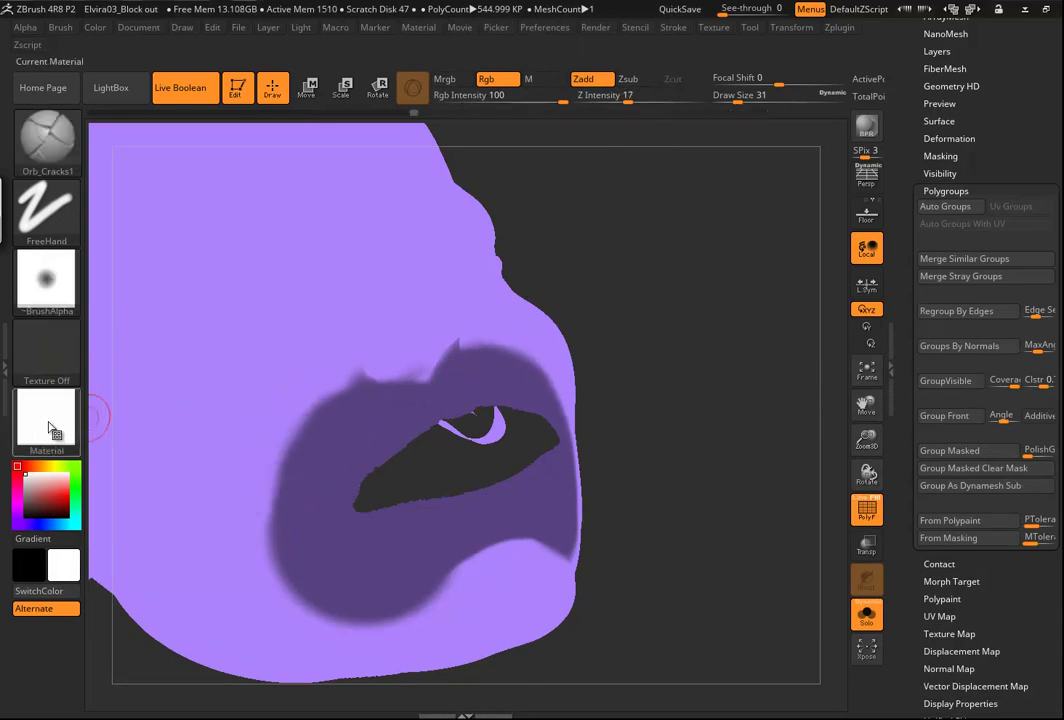
mouse_move(636, 318)
mouse_down()
mouse_move(646, 295)
mouse_move(363, 375)
mouse_up()
key(ctrl)
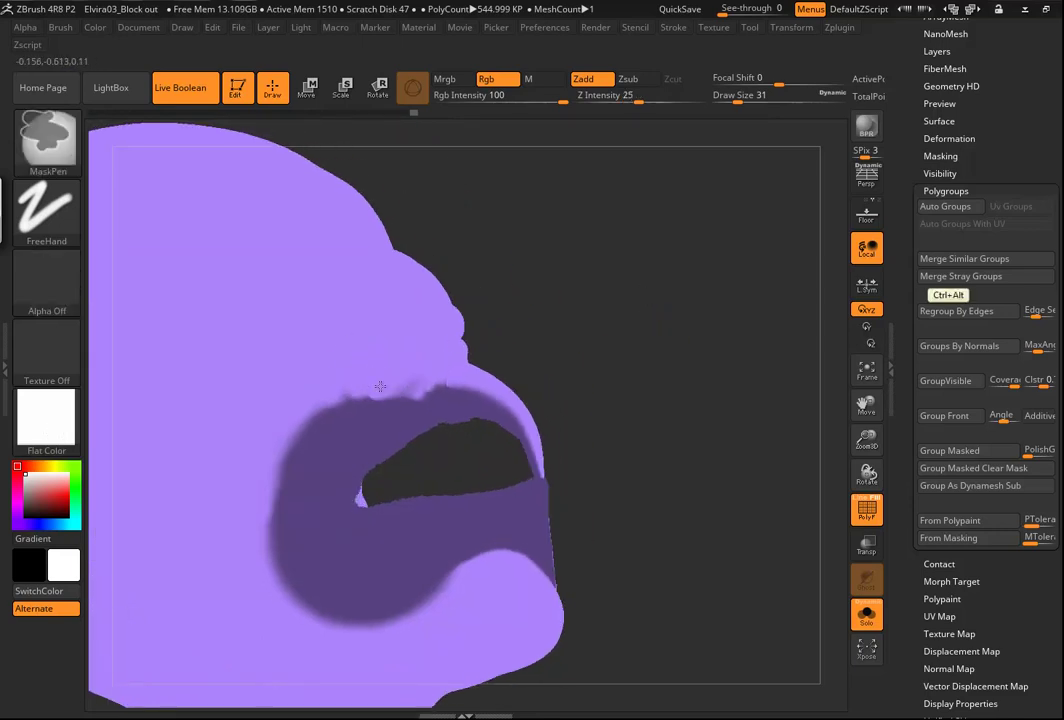
ctrl+alt+drag(400, 384, 412, 380)
drag(750, 355, 673, 384)
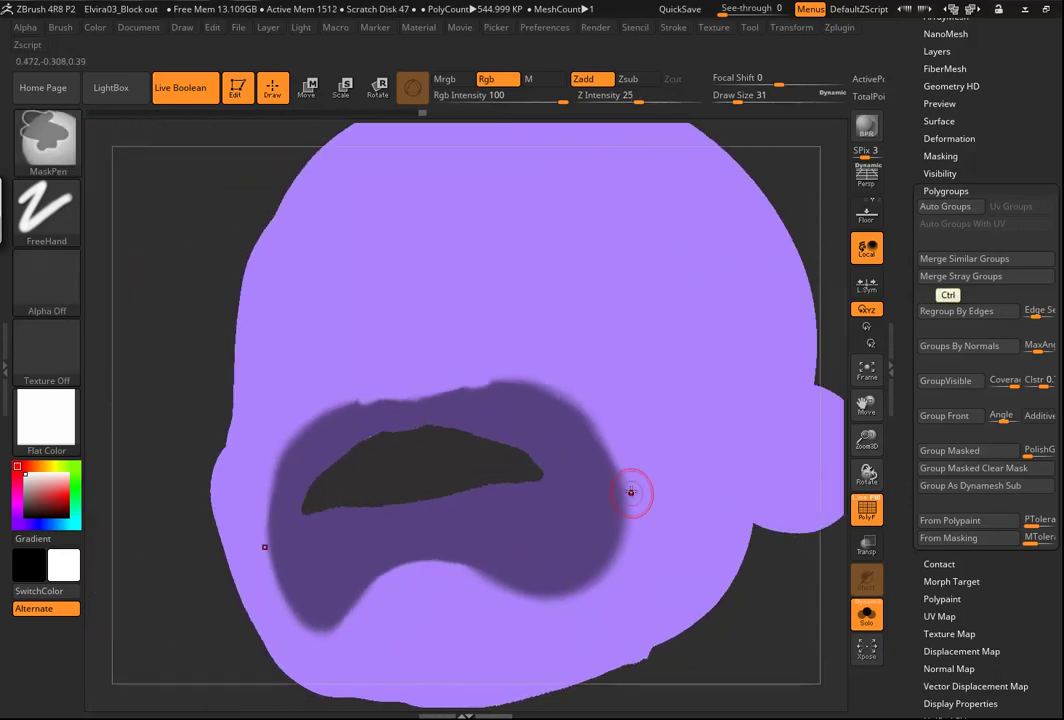
Switch the material back to BasicMaterial2 and check the mask's outline around the mouth
click(50, 430)
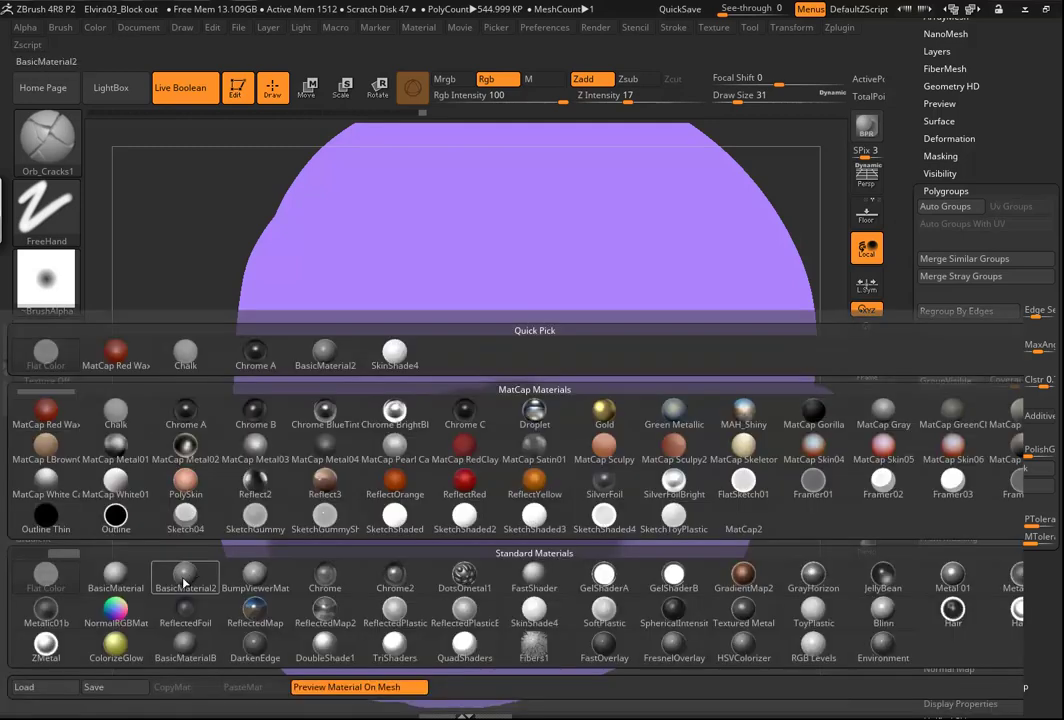
click(157, 485)
drag(147, 498, 330, 400)
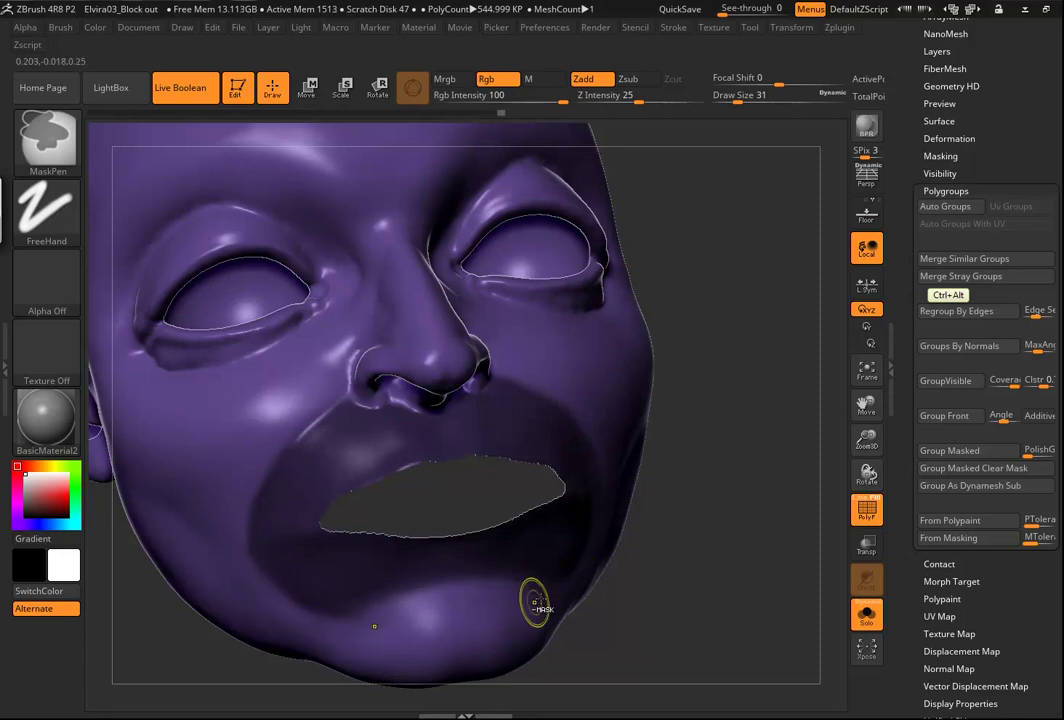
Turn the masked area around the mouth into a new polygroup and hide it
drag(745, 538, 757, 374)
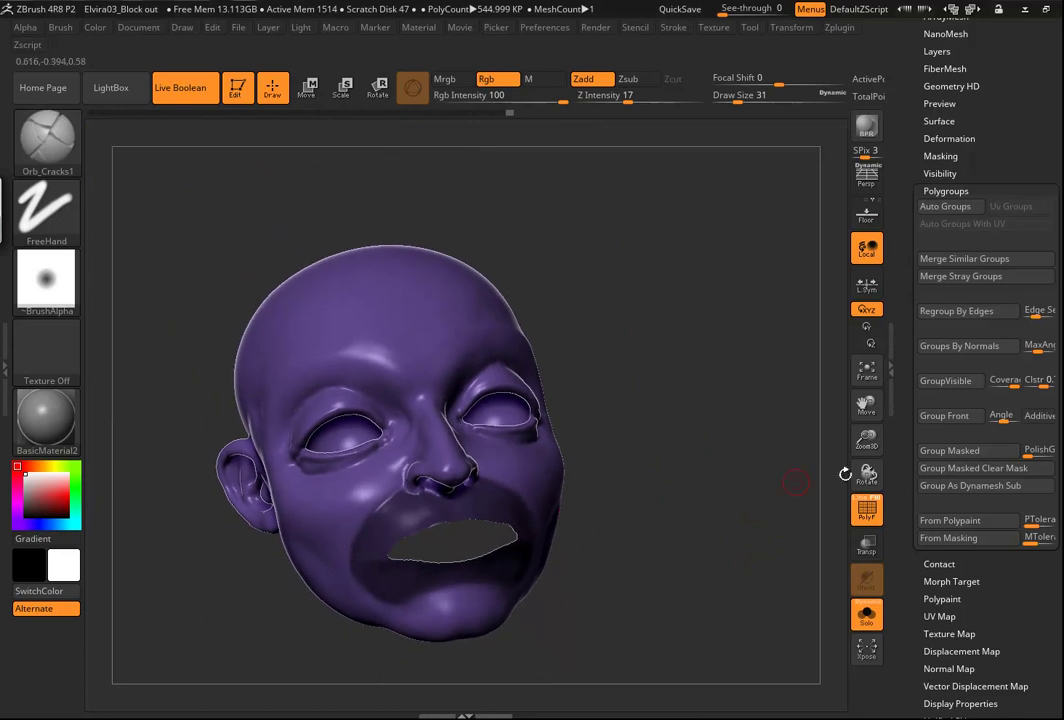
key(ctrl+w)
drag(628, 500, 490, 510)
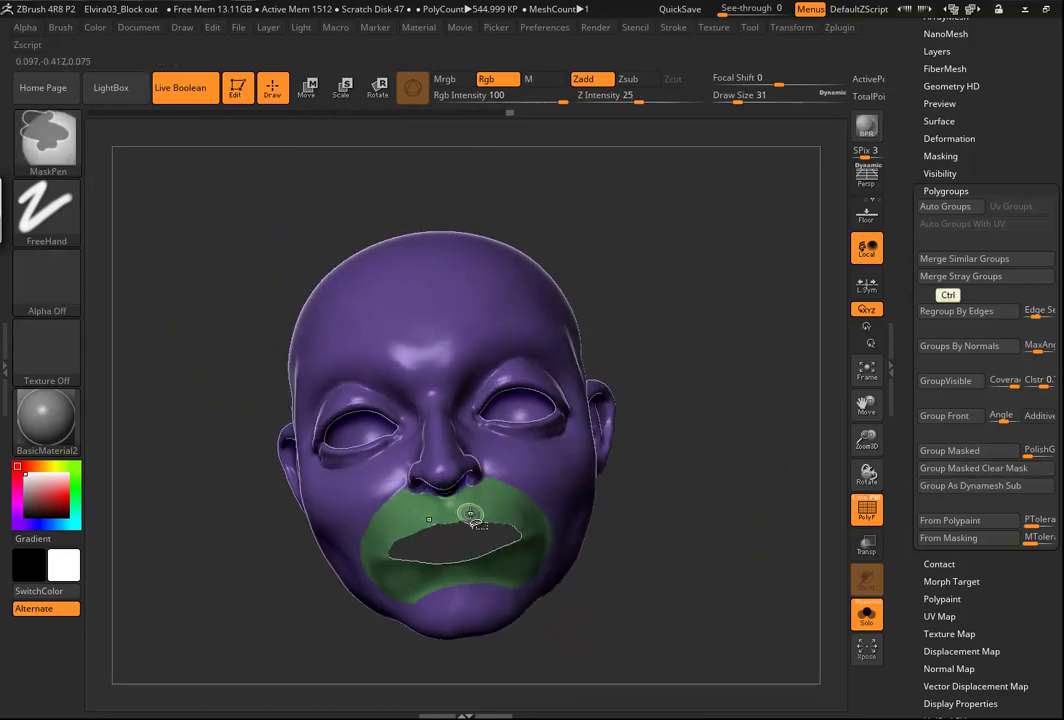
ctrl+shift+double_click(486, 499)
Paint a mask over the whole nose, covering the bridge, sides, tip and nostrils
mouse_move(724, 509)
mouse_down()
mouse_move(687, 536)
mouse_move(727, 541)
mouse_move(648, 545)
mouse_move(636, 598)
mouse_move(677, 487)
mouse_move(650, 462)
mouse_move(722, 537)
mouse_move(534, 470)
mouse_move(344, 382)
mouse_up()
ctrl+drag(331, 493, 322, 526)
ctrl+drag(441, 347, 414, 471)
mouse_move(492, 356)
ctrl+mouse_down()
mouse_move(385, 435)
mouse_move(313, 458)
mouse_move(250, 380)
mouse_move(275, 470)
ctrl+mouse_up()
mouse_move(312, 537)
ctrl+mouse_down()
mouse_move(205, 370)
mouse_move(262, 476)
ctrl+mouse_up()
ctrl+drag(221, 401, 215, 392)
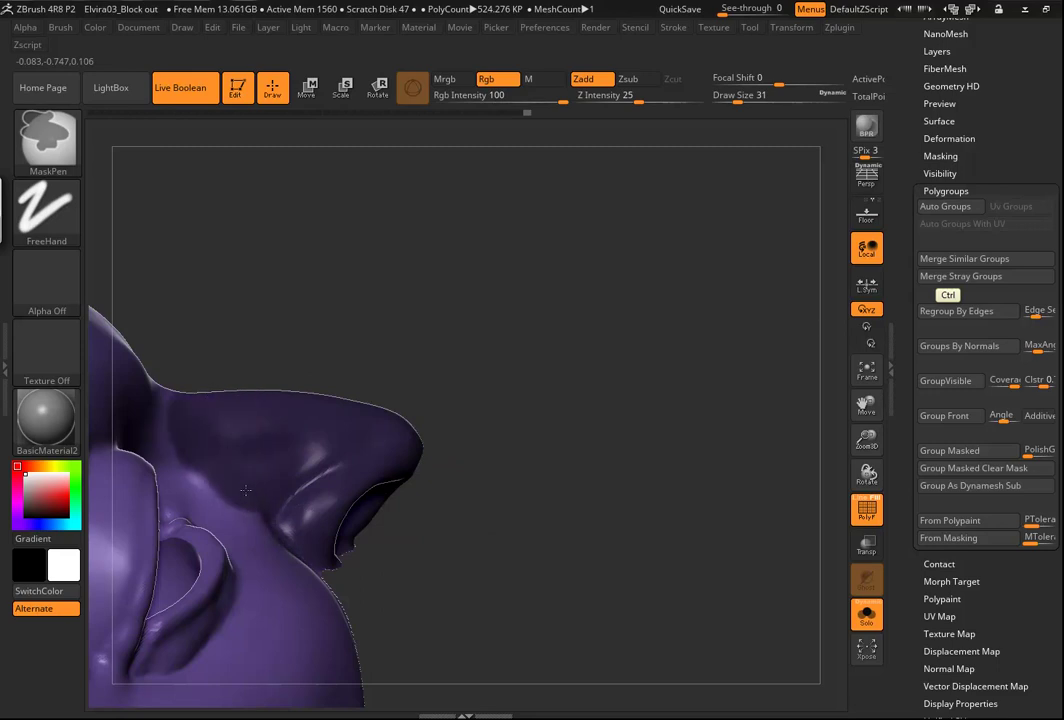
drag(653, 492, 302, 551)
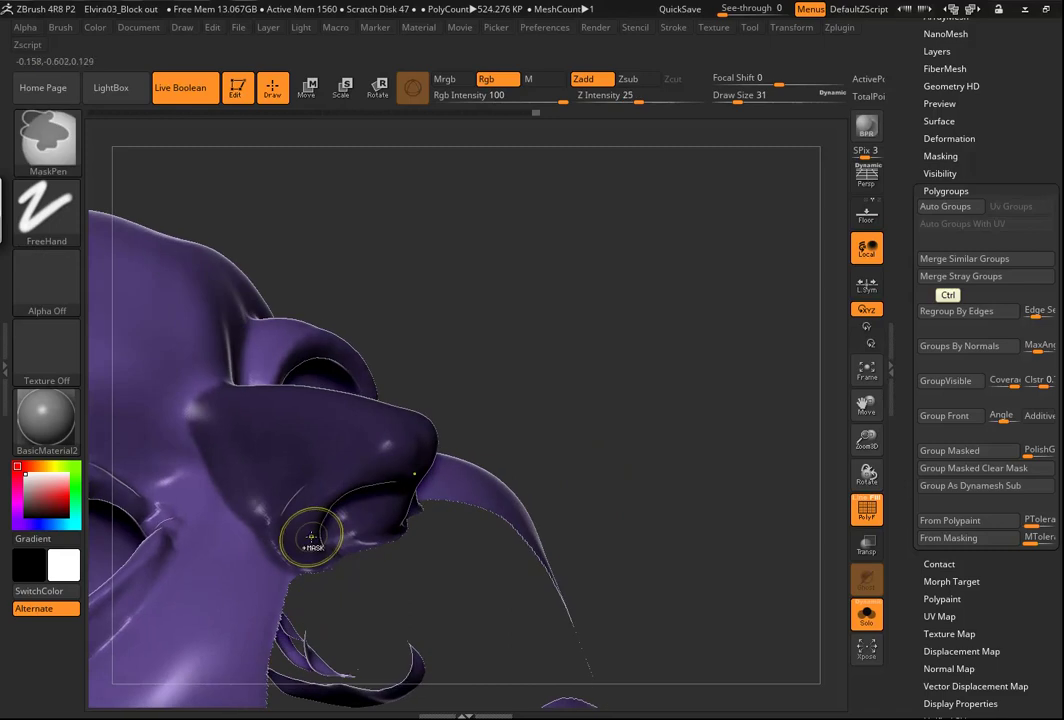
mouse_move(646, 420)
mouse_down()
mouse_move(577, 358)
mouse_move(603, 347)
mouse_move(597, 434)
mouse_move(572, 530)
mouse_move(500, 552)
mouse_up()
drag(469, 595, 458, 572)
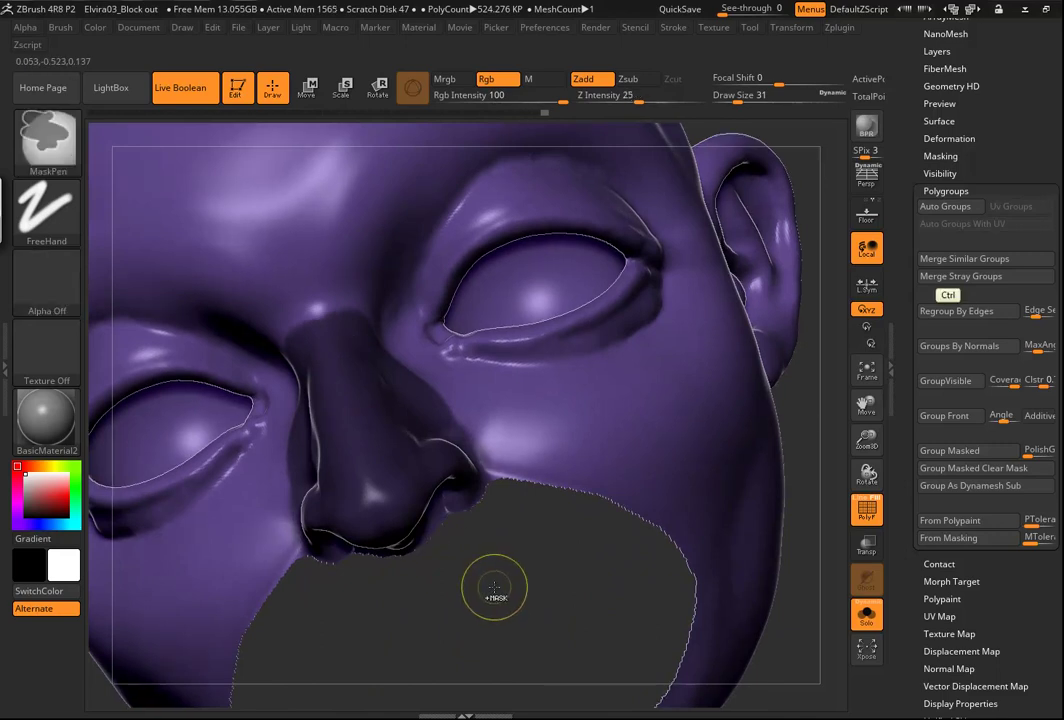
Turn the masked nose into a new polygroup, and hide and reshow it to check its border
key(ctrl+w)
mouse_move(499, 589)
mouse_down()
mouse_move(515, 566)
mouse_move(491, 547)
mouse_move(553, 494)
mouse_move(405, 504)
mouse_up()
ctrl+alt+shift+click(350, 400)
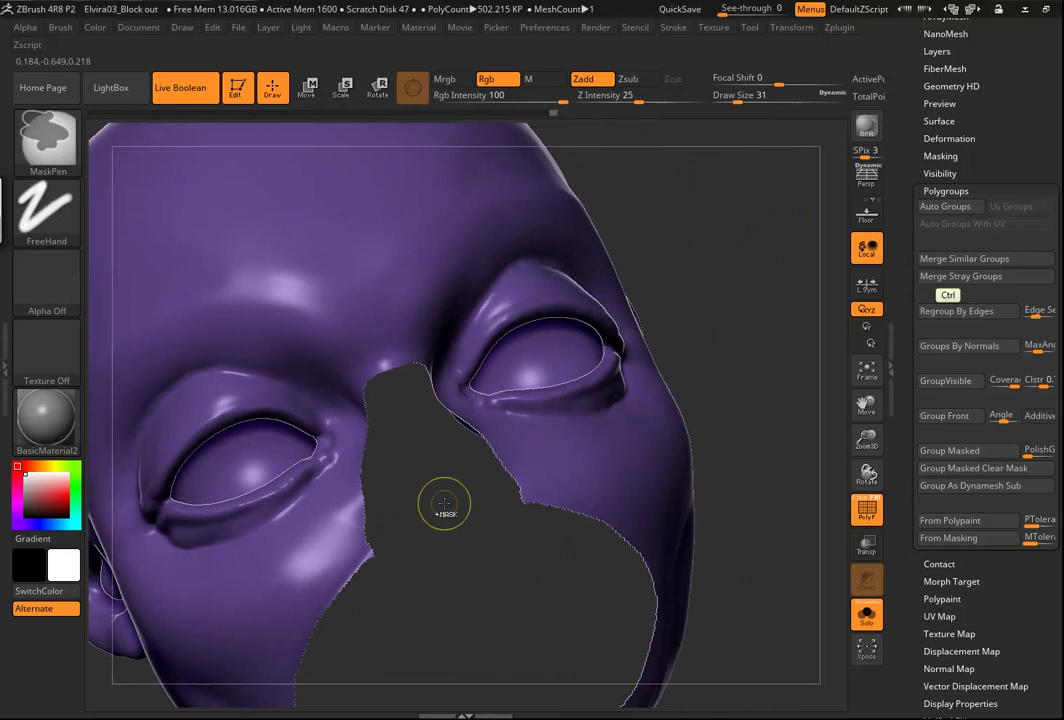
ctrl+shift+click(446, 502)
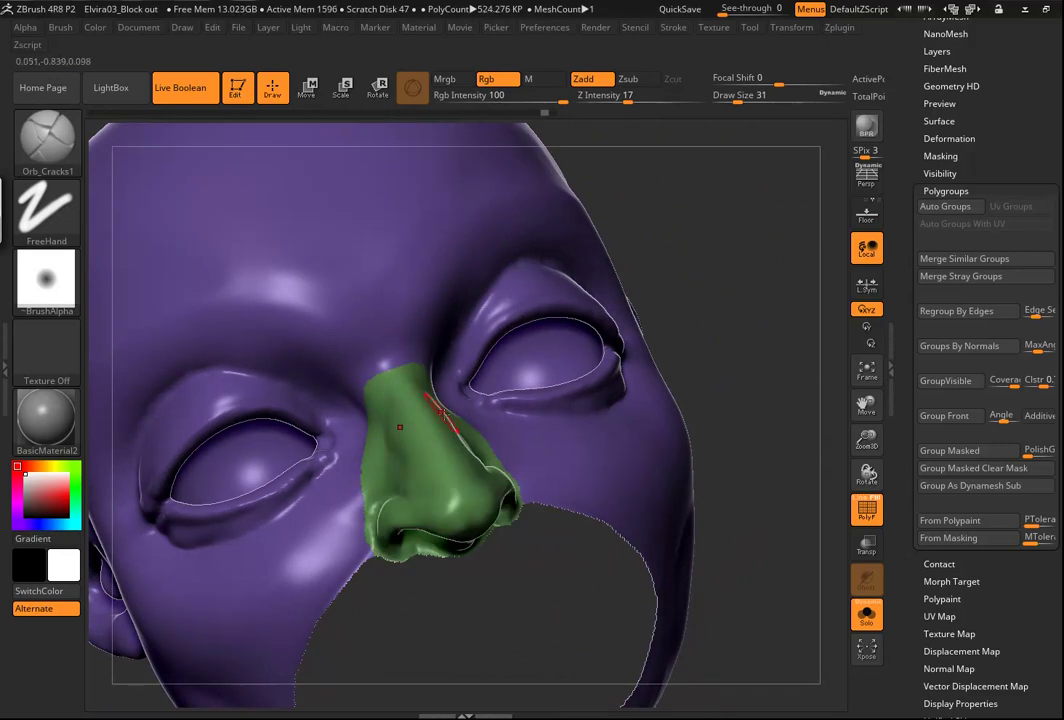
Paint a symmetrical mask over the upper and lower eyelids around both eye openings
drag(743, 430, 700, 458)
drag(801, 459, 299, 450)
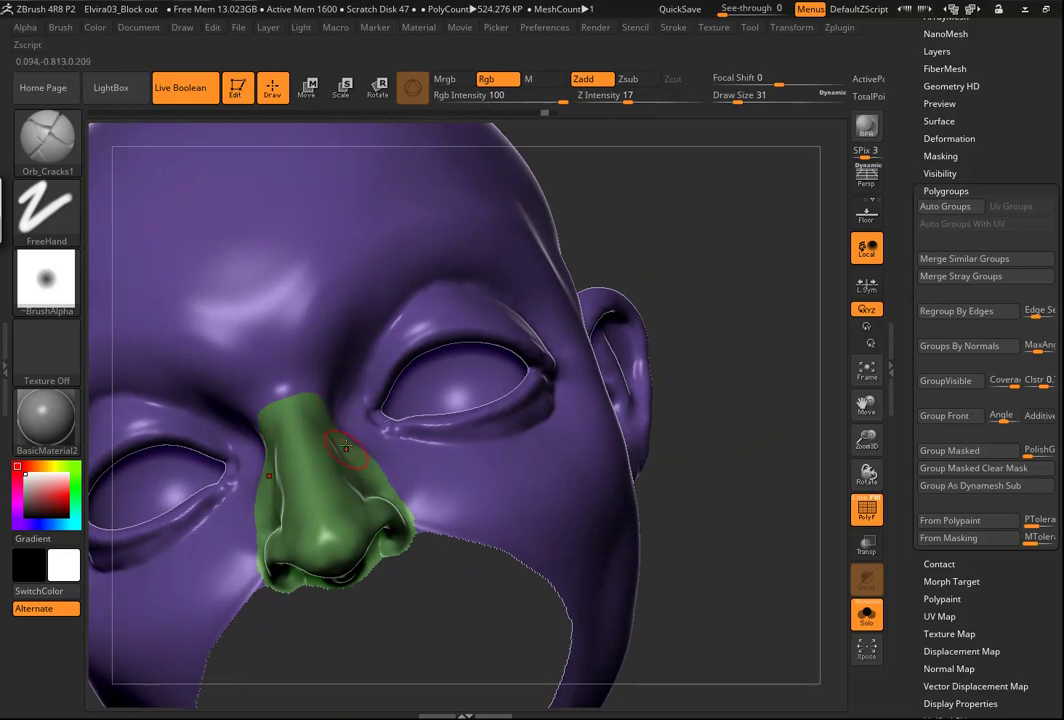
mouse_move(404, 610)
mouse_down()
mouse_move(420, 615)
mouse_move(391, 614)
mouse_move(310, 490)
mouse_up()
drag(718, 478, 500, 374)
drag(731, 487, 621, 317)
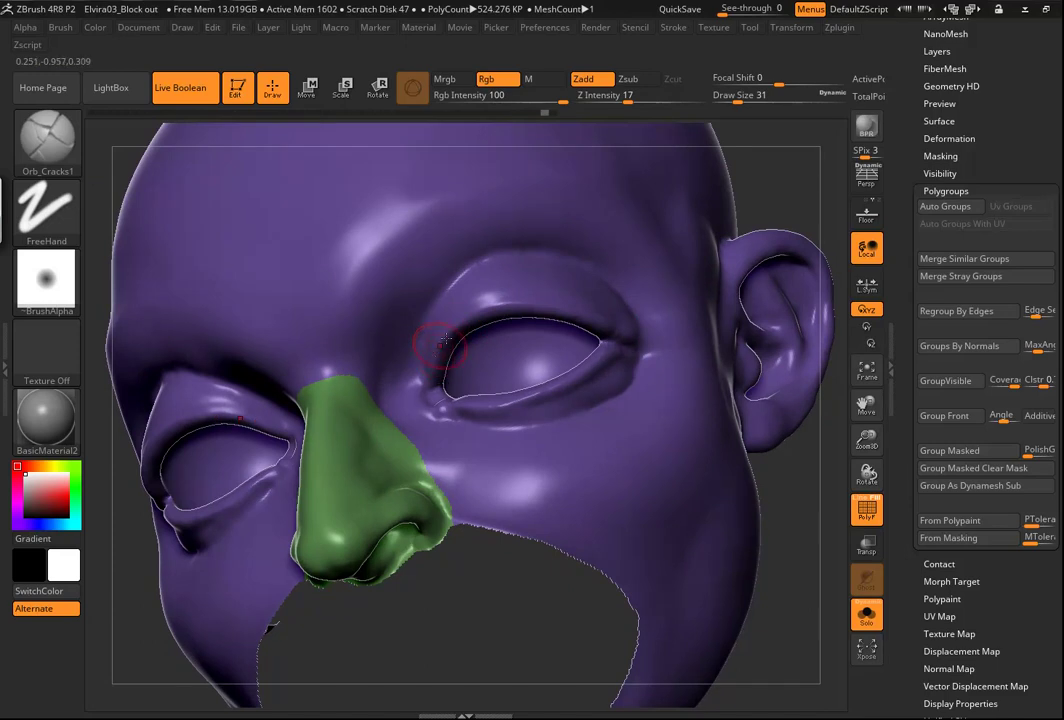
key(ctrl)
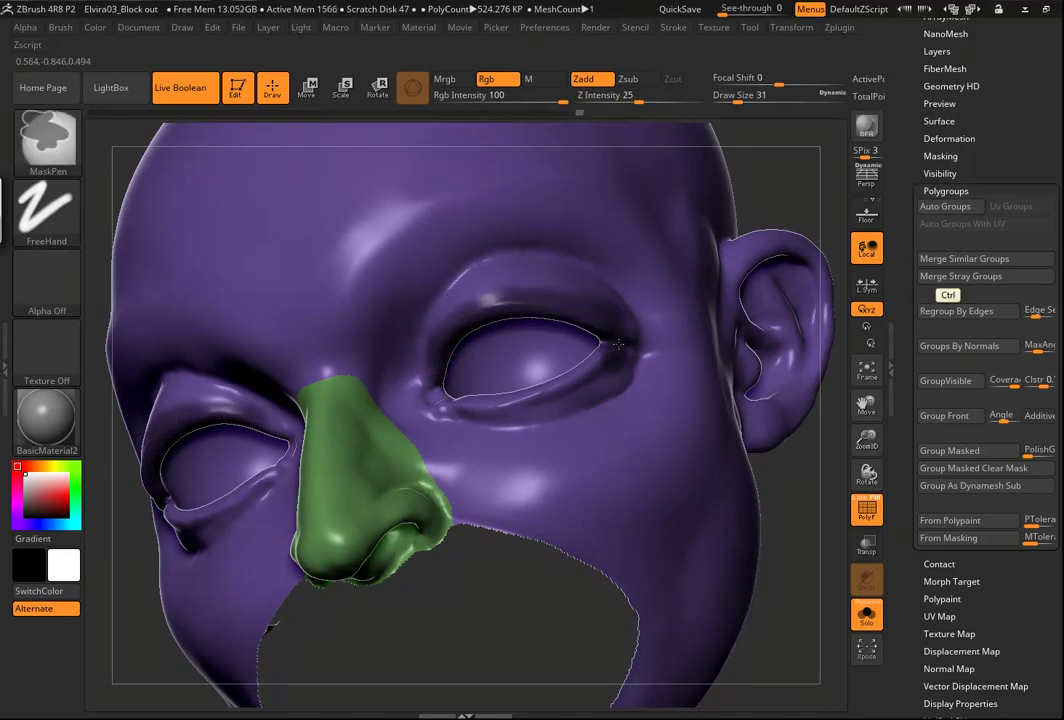
mouse_move(605, 352)
mouse_down()
mouse_move(530, 392)
mouse_move(456, 405)
mouse_up()
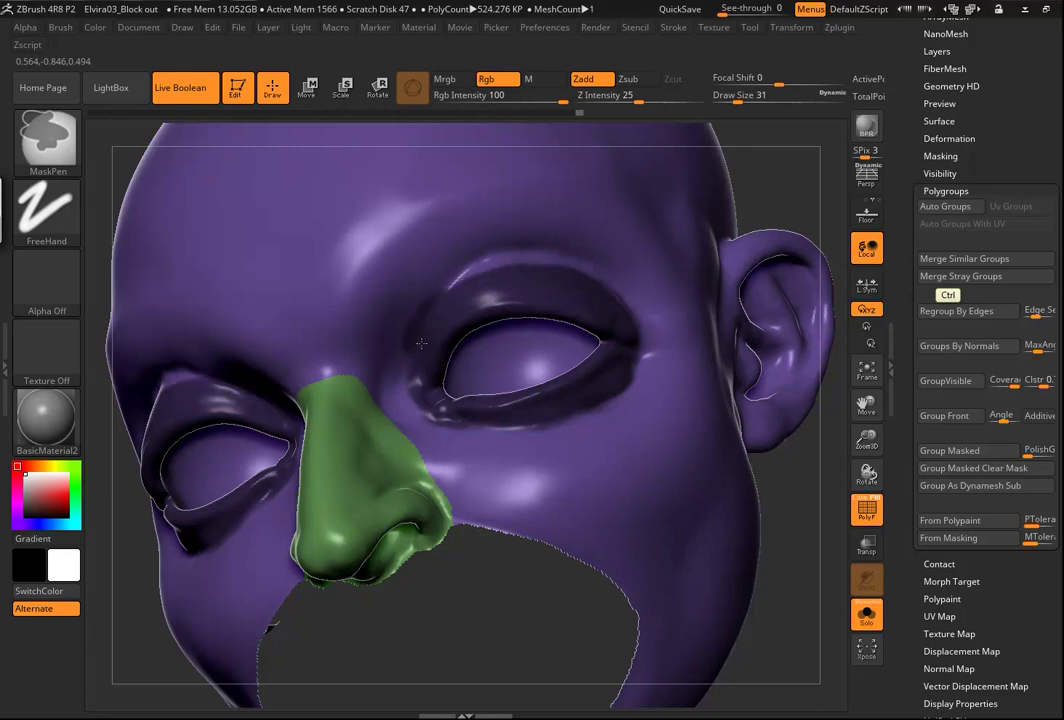
mouse_move(484, 277)
ctrl+mouse_down()
mouse_move(562, 257)
mouse_move(622, 306)
ctrl+mouse_up()
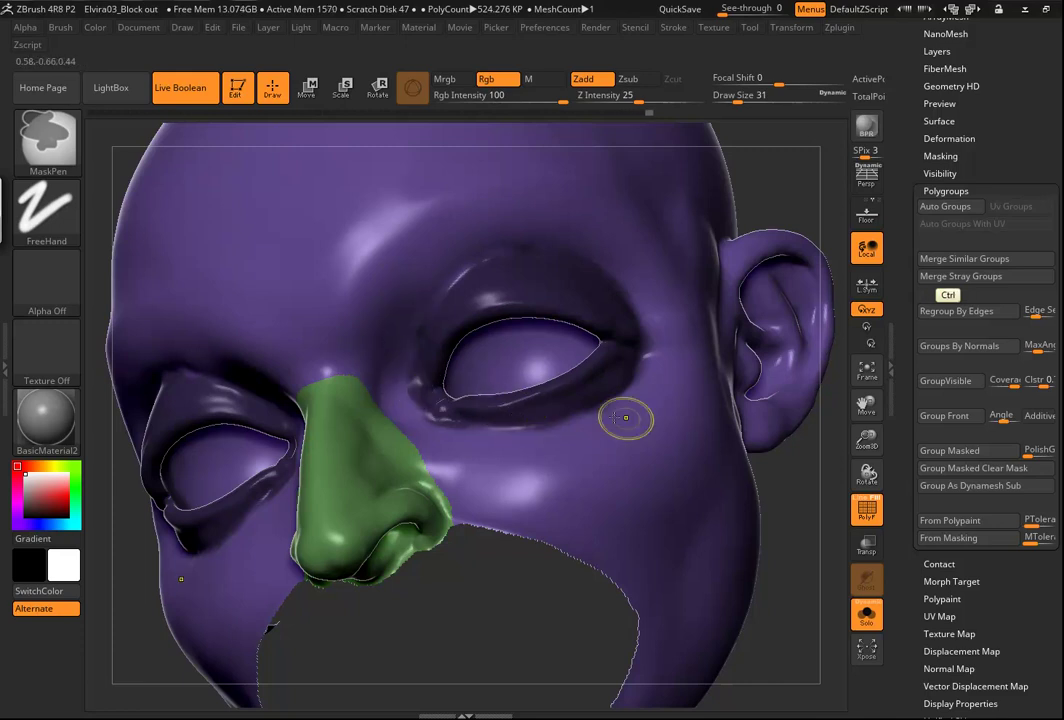
Sharpen the eyelid mask and turn the masked eyelids into a new polygroup
mouse_move(807, 487)
mouse_down()
mouse_move(810, 503)
mouse_move(790, 459)
mouse_up()
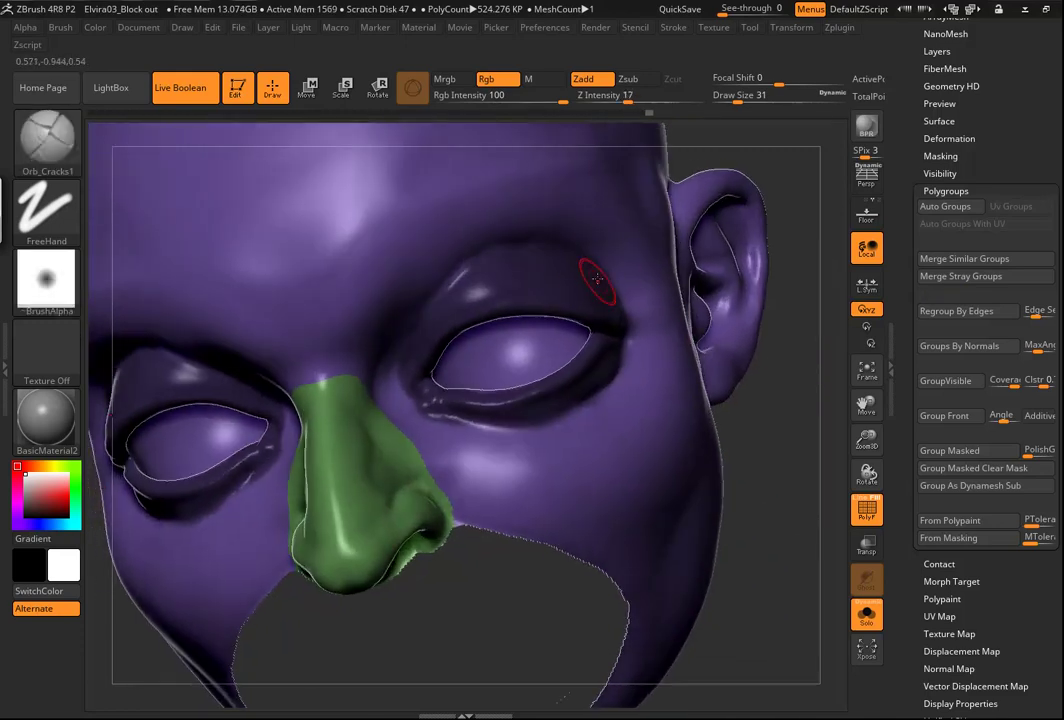
key(ctrl)
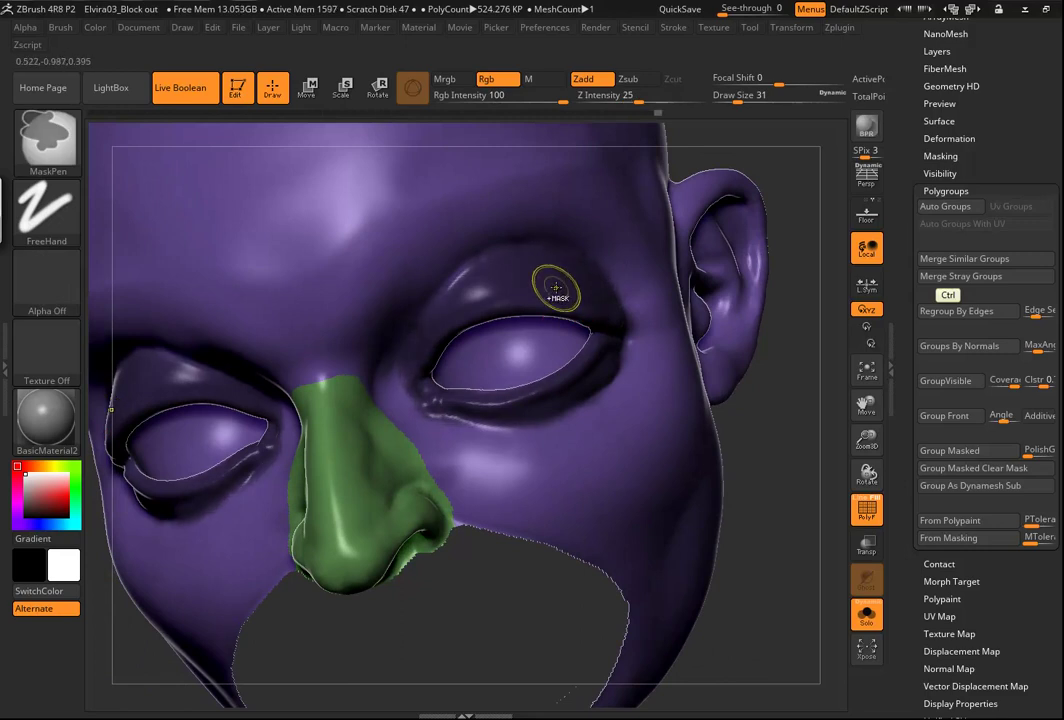
click(940, 156)
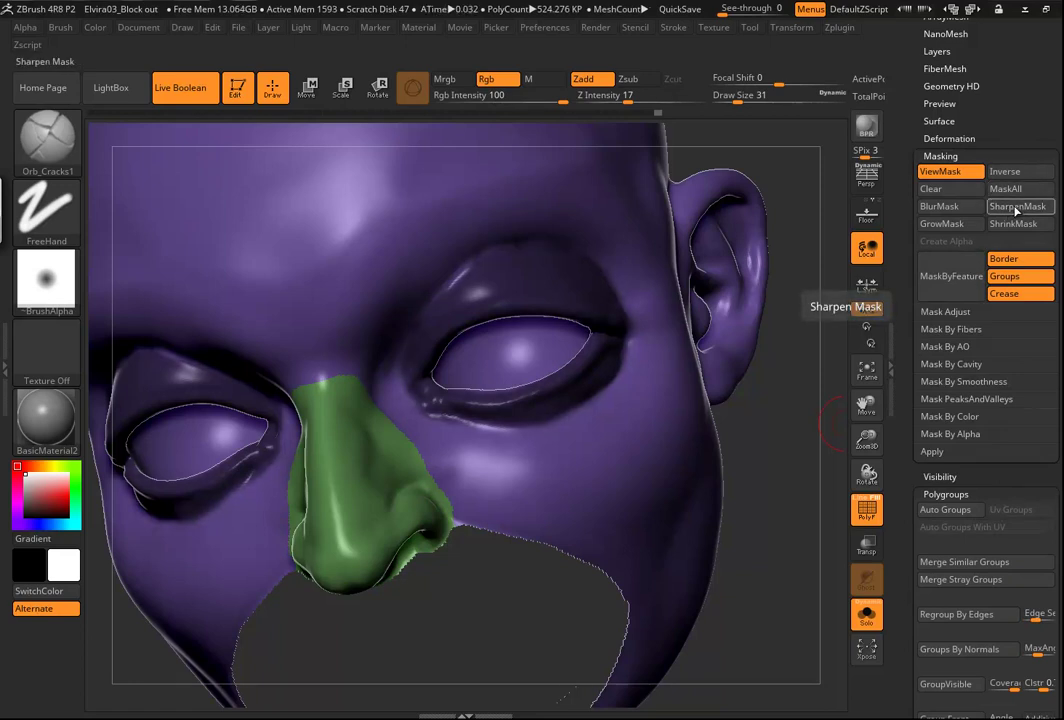
mouse_move(767, 399)
mouse_down()
mouse_move(761, 420)
mouse_move(763, 407)
mouse_up()
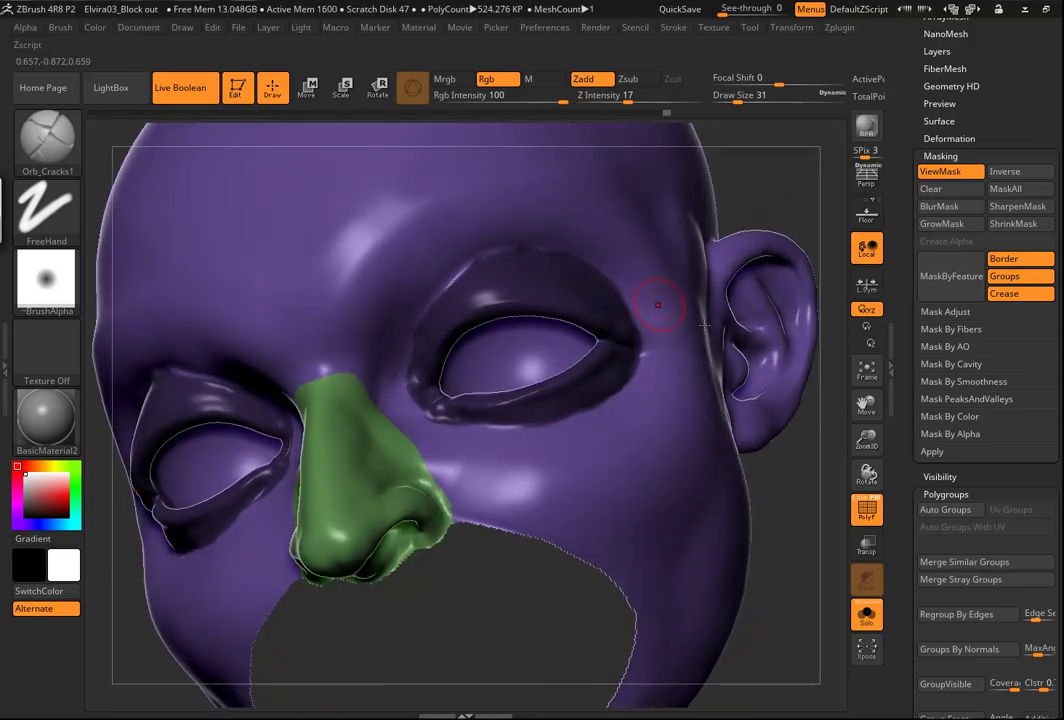
drag(763, 487, 869, 470)
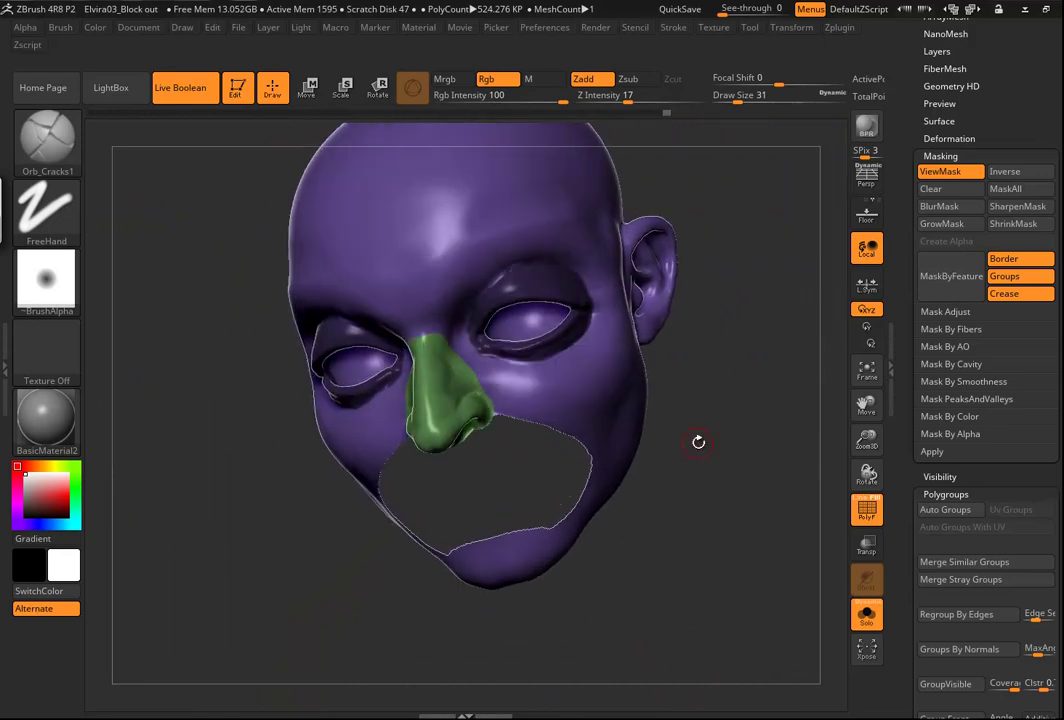
key(ctrl+w)
drag(718, 447, 711, 444)
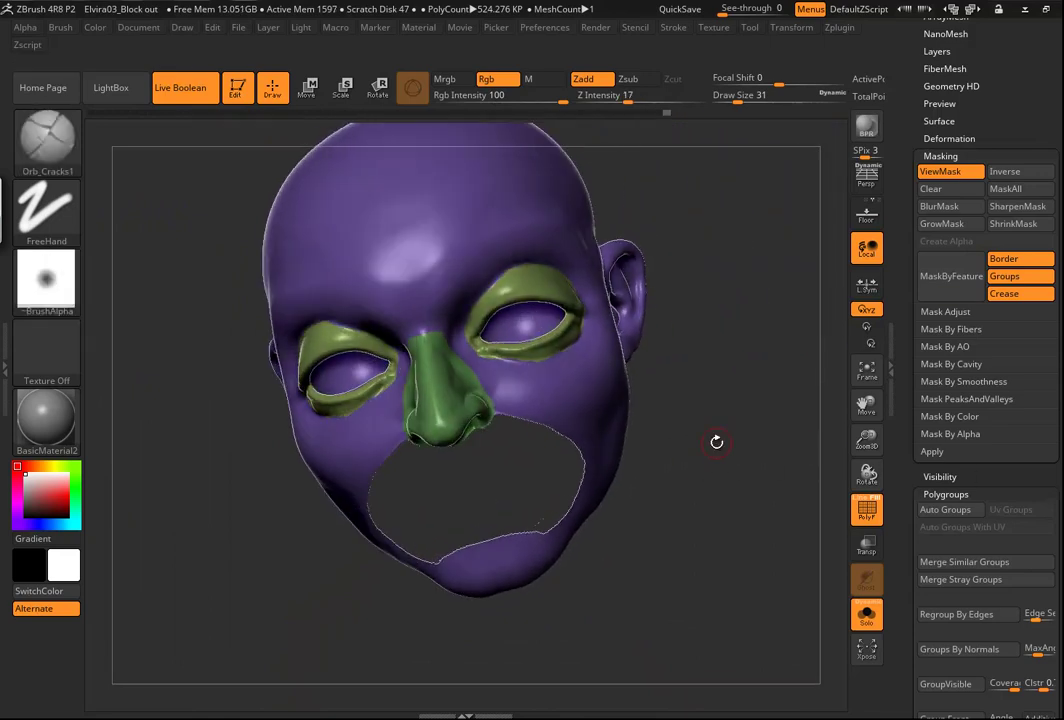
Hide the eyelid polygroup and examine its border around the eye sockets
ctrl+alt+shift+click(465, 294)
drag(655, 375, 757, 492)
mouse_move(742, 406)
mouse_down()
mouse_move(765, 414)
mouse_move(755, 418)
mouse_up()
drag(498, 573, 443, 372)
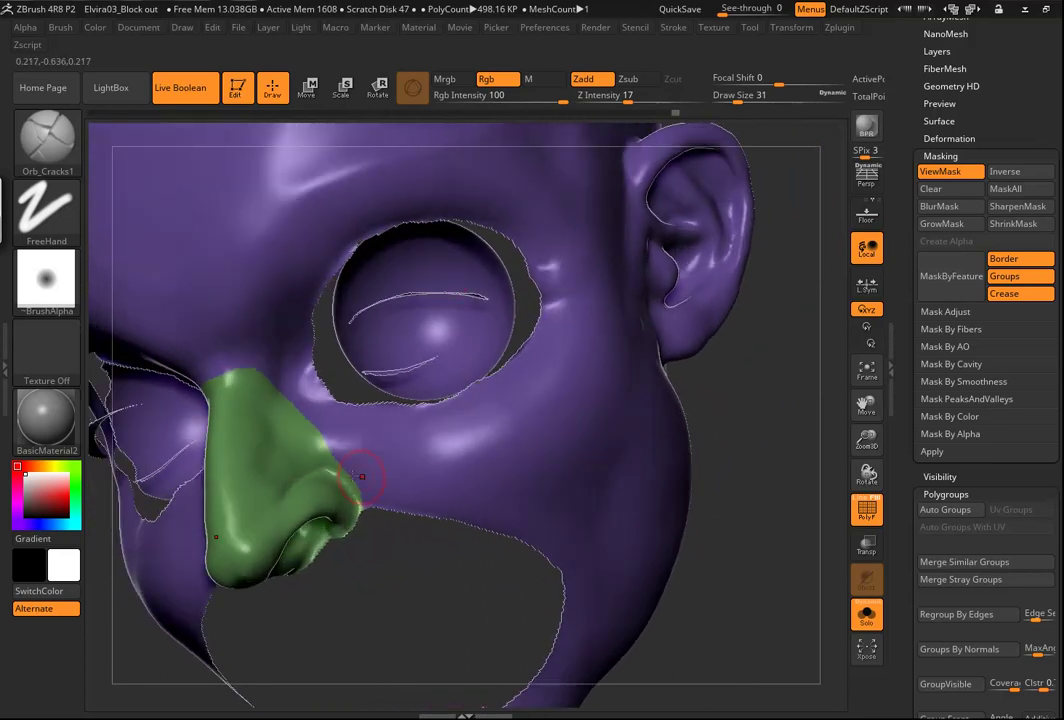
Isolate the nose polygroup, hiding the rest of the head, and bring the nostril openings into view
drag(742, 433, 513, 342)
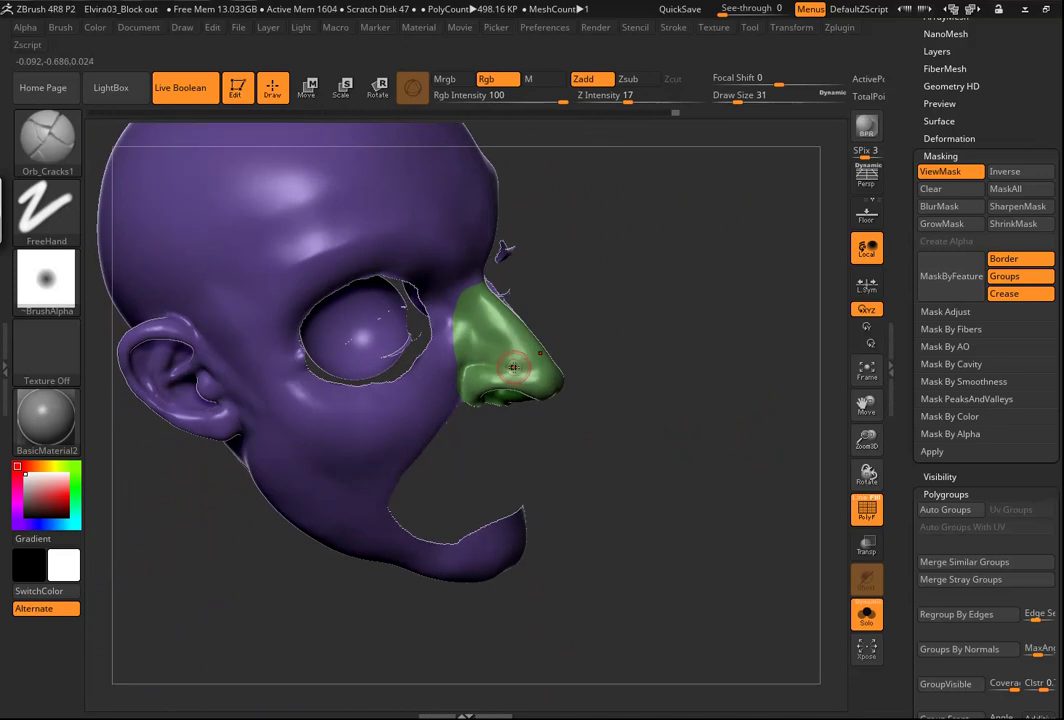
key(ctrl+shift)
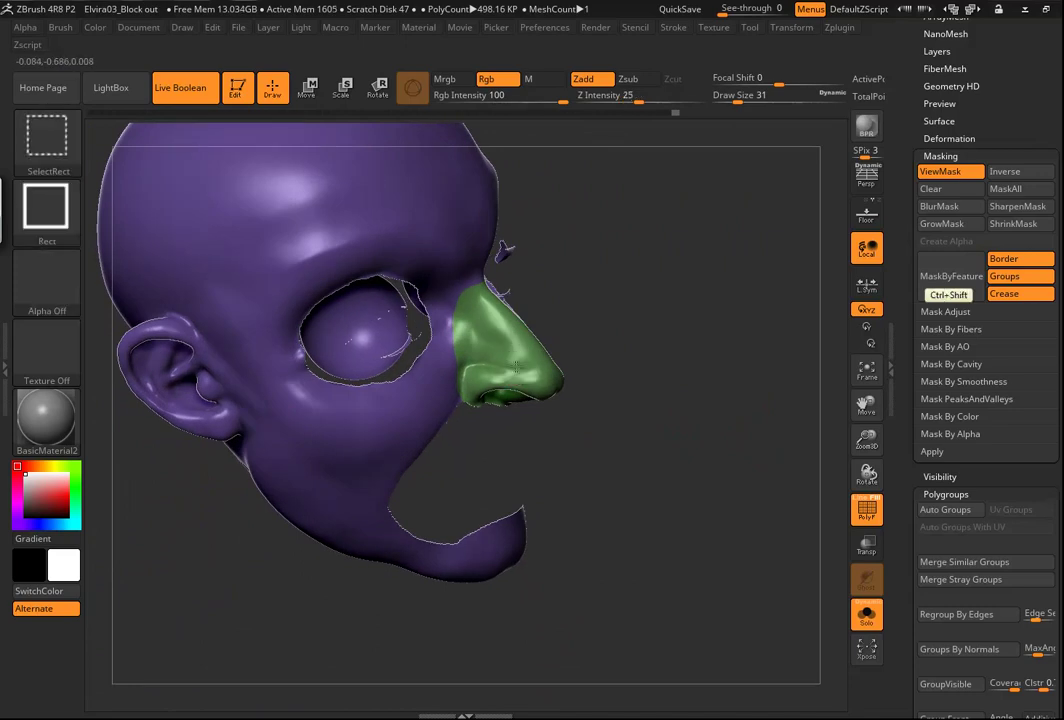
ctrl+shift+click(527, 357)
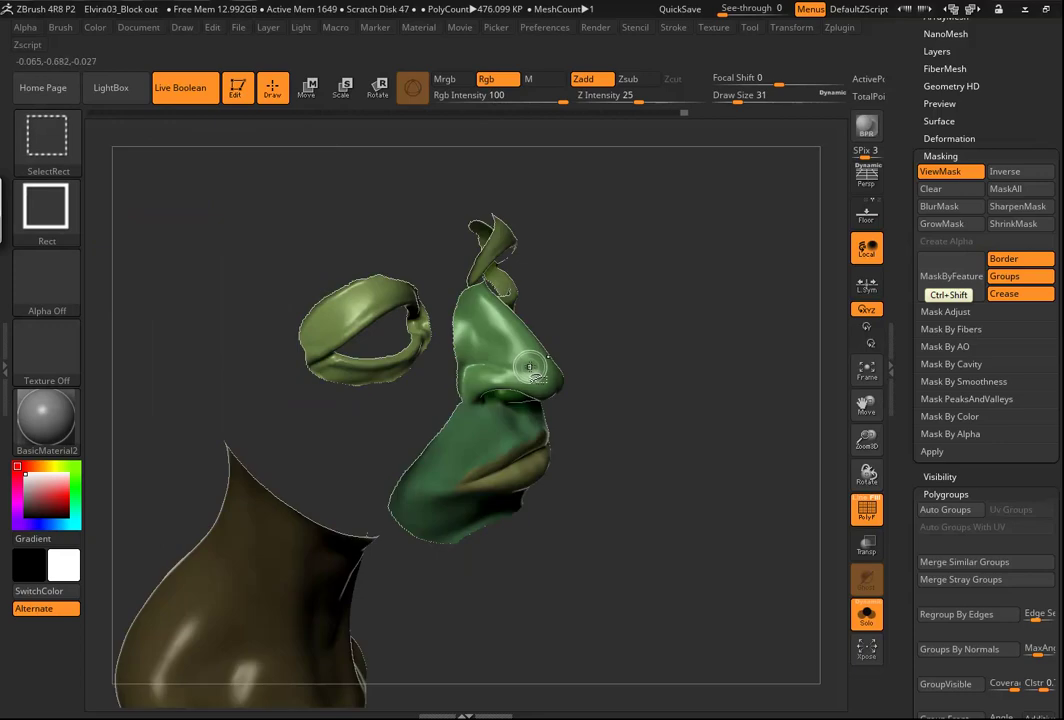
ctrl+shift+click(671, 408)
ctrl+shift+click(510, 362)
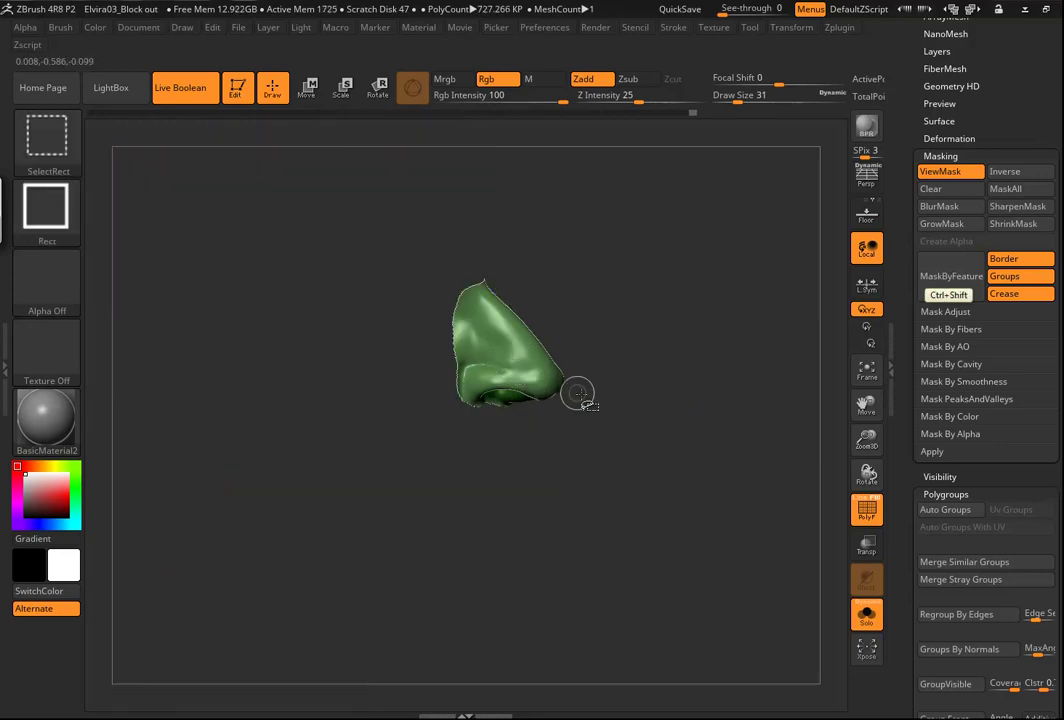
drag(661, 414, 714, 432)
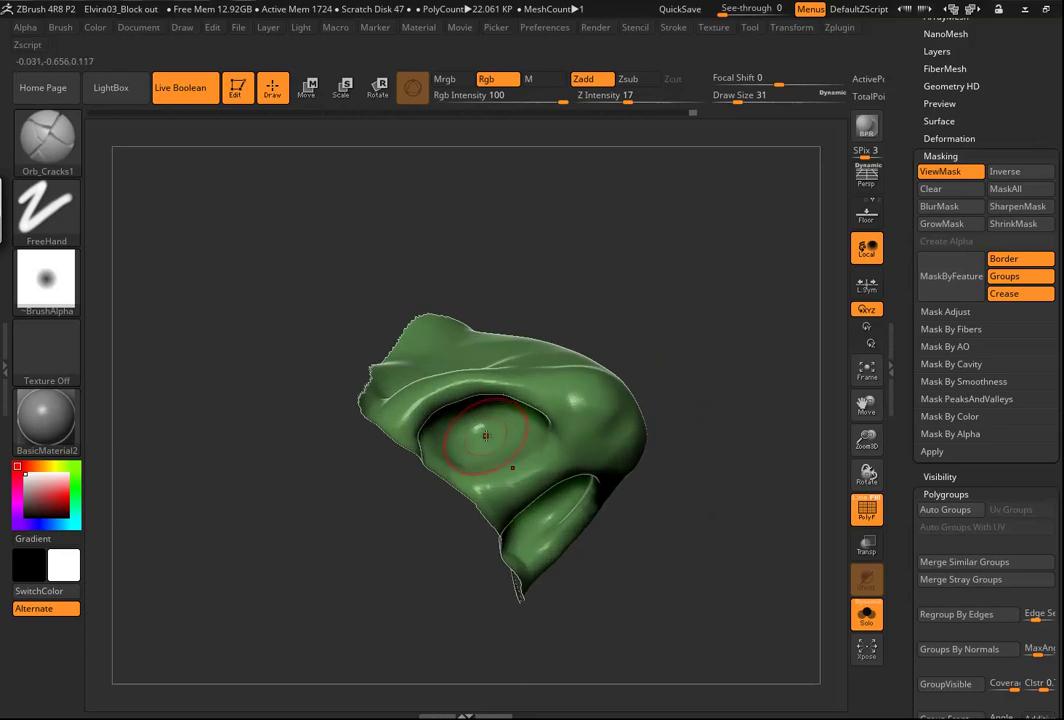
Try to mask the inside of the nostrils with the MaskPen brush
ctrl+drag(485, 441, 501, 444)
mouse_move(708, 372)
mouse_down()
mouse_move(748, 308)
mouse_move(727, 280)
mouse_up()
key(ctrl)
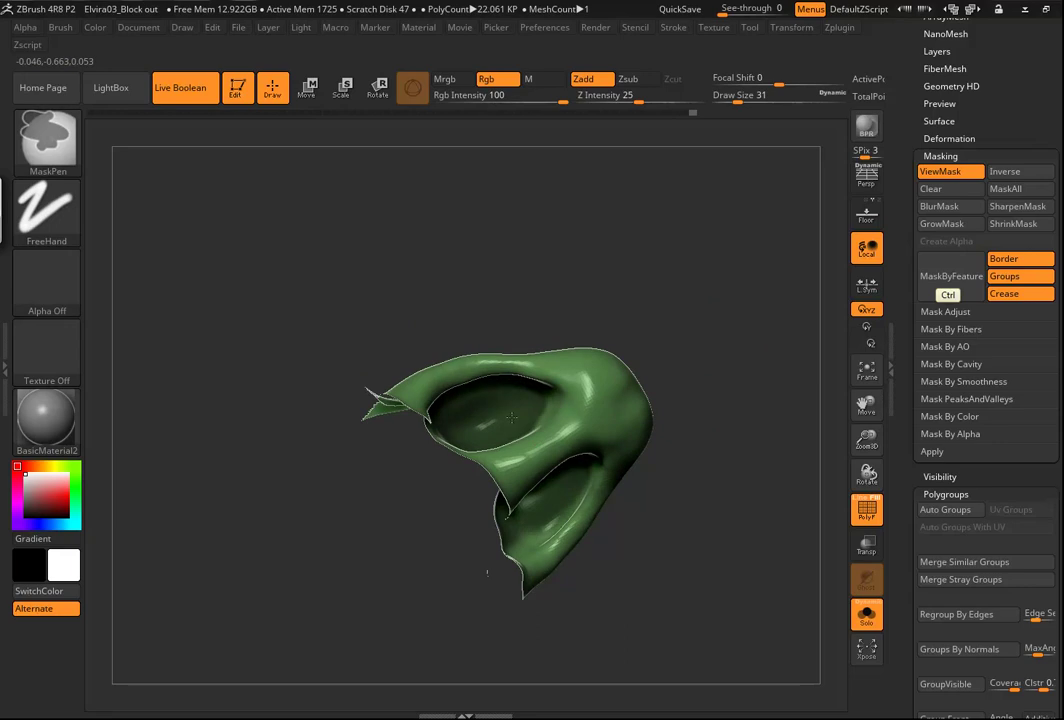
mouse_move(724, 380)
mouse_down()
mouse_move(694, 387)
mouse_move(684, 404)
mouse_move(695, 366)
mouse_up()
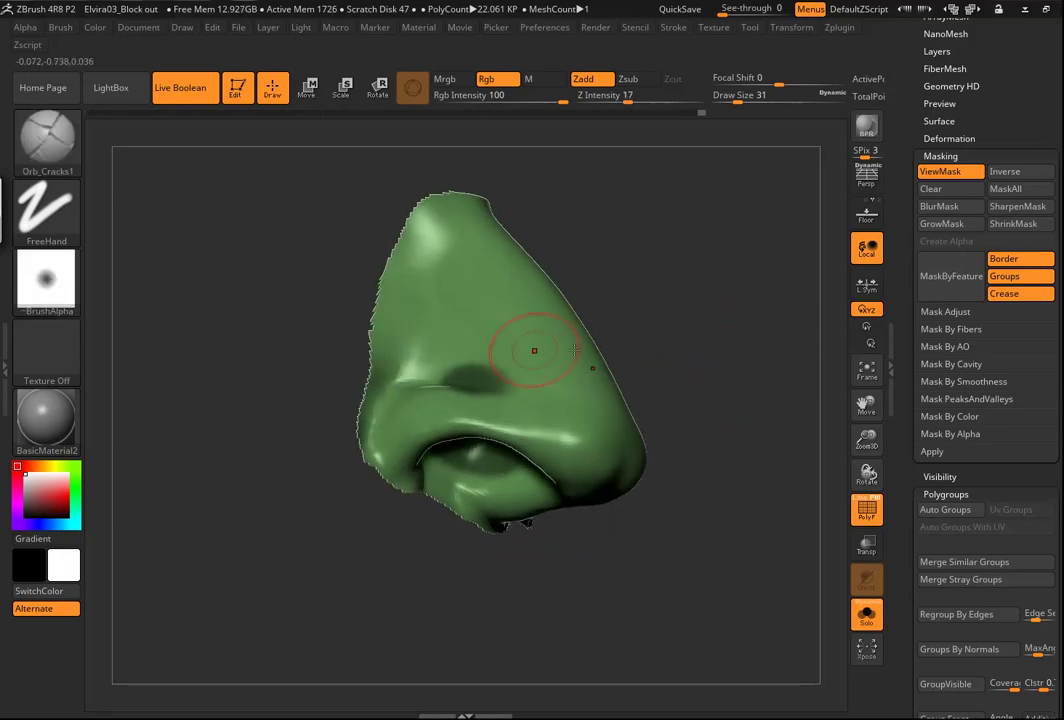
Enable BackfaceMask in the auto masking settings of the MaskPen brush
key(ctrl)
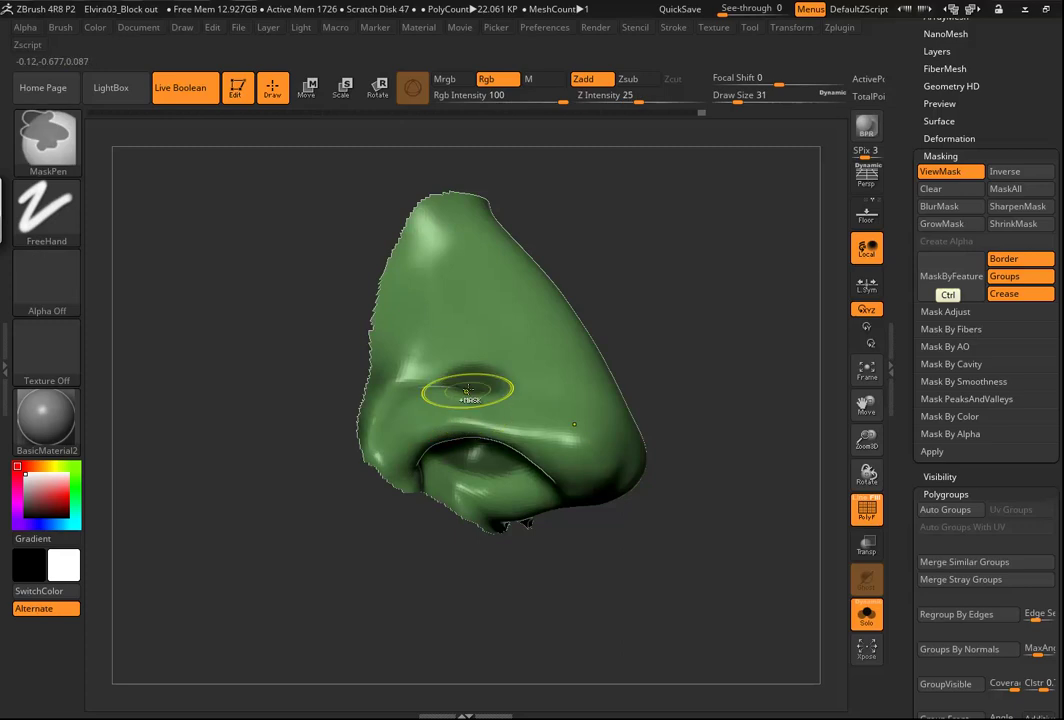
click(62, 28)
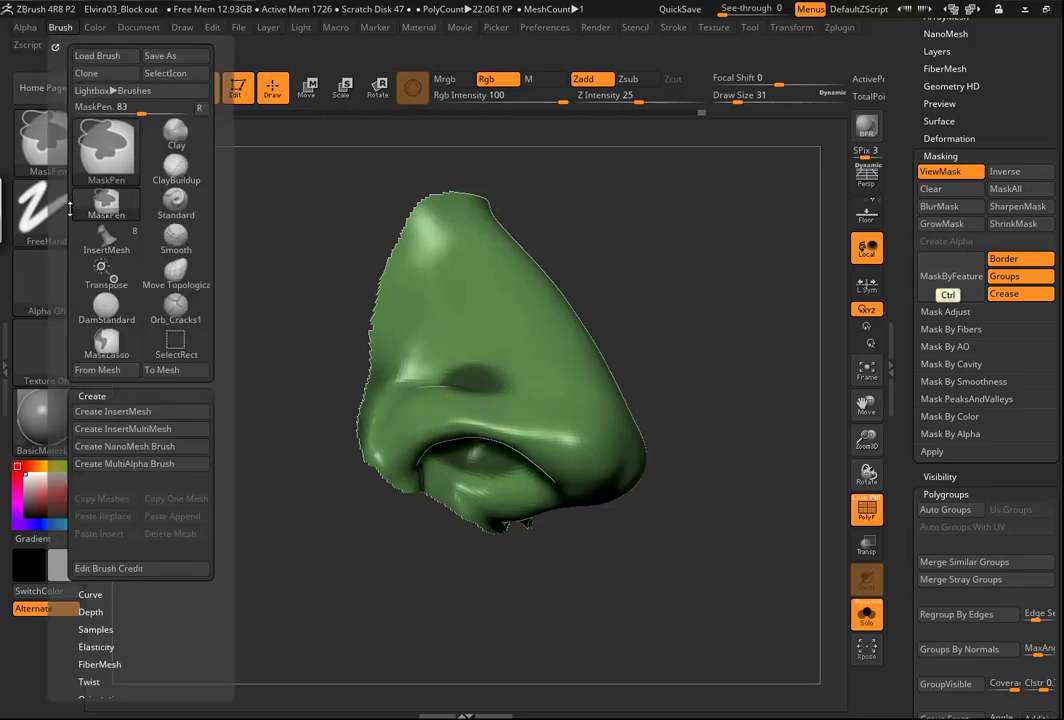
drag(172, 615, 173, 465)
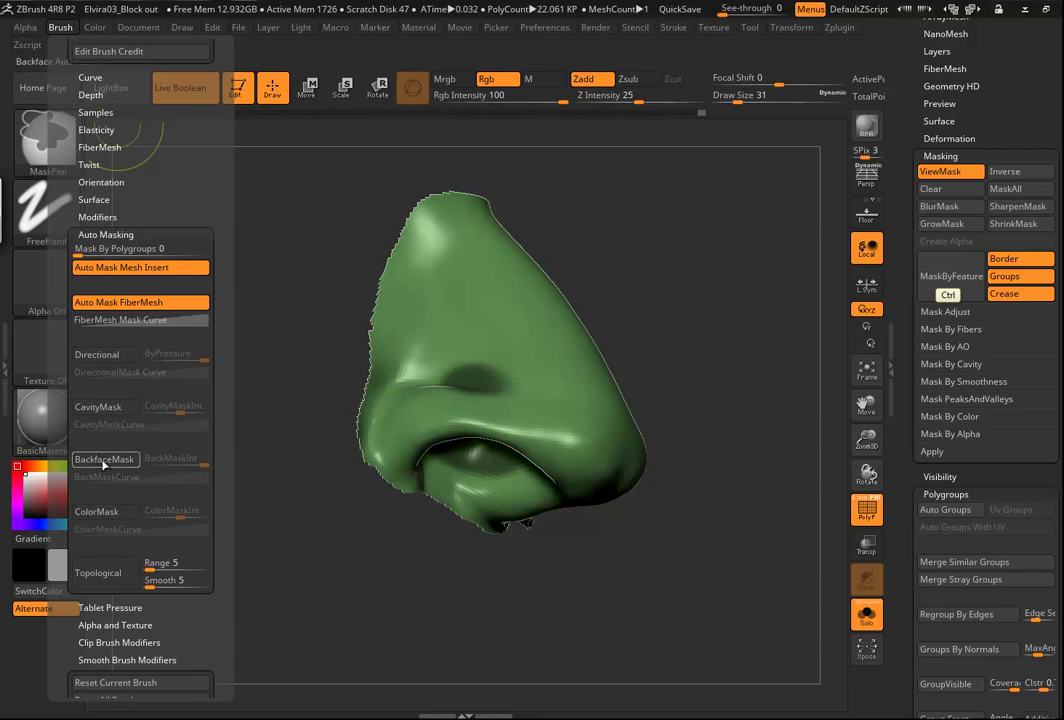
mouse_move(104, 465)
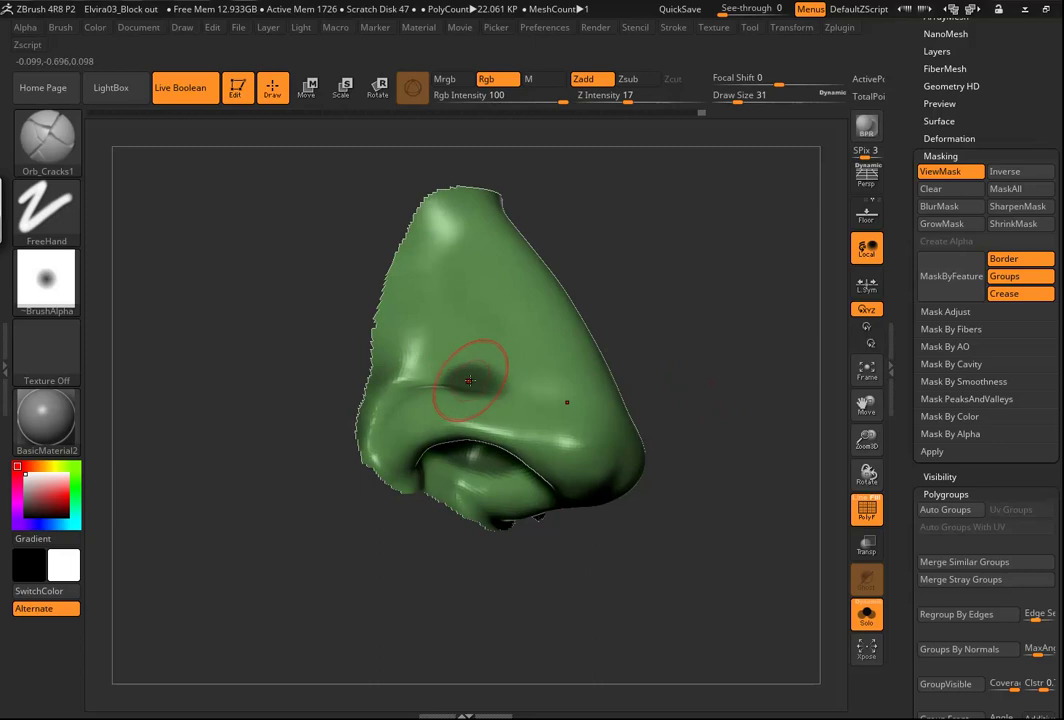
key(ctrl)
Mask the entire isolated nose
mouse_move(723, 361)
mouse_down()
mouse_move(684, 280)
mouse_move(696, 414)
mouse_up()
mouse_move(726, 186)
ctrl+mouse_down()
mouse_move(261, 542)
mouse_move(238, 619)
ctrl+mouse_up()
mouse_move(701, 350)
mouse_down()
mouse_move(705, 392)
mouse_move(703, 376)
mouse_up()
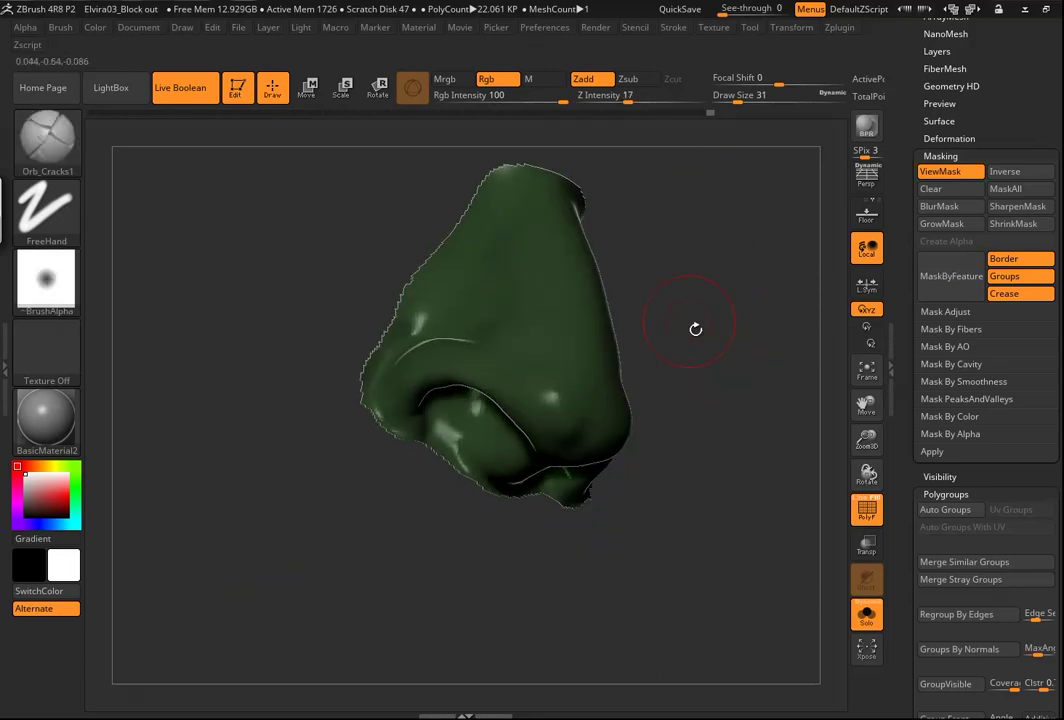
Erase the mask from the nose's outer surface, tip, wings and underside, keeping only the nostril interiors masked
mouse_move(537, 285)
ctrl+alt+mouse_down()
mouse_move(578, 250)
mouse_move(593, 205)
mouse_move(400, 170)
mouse_move(410, 262)
mouse_move(505, 300)
mouse_move(585, 381)
mouse_move(390, 290)
mouse_move(537, 400)
ctrl+alt+mouse_up()
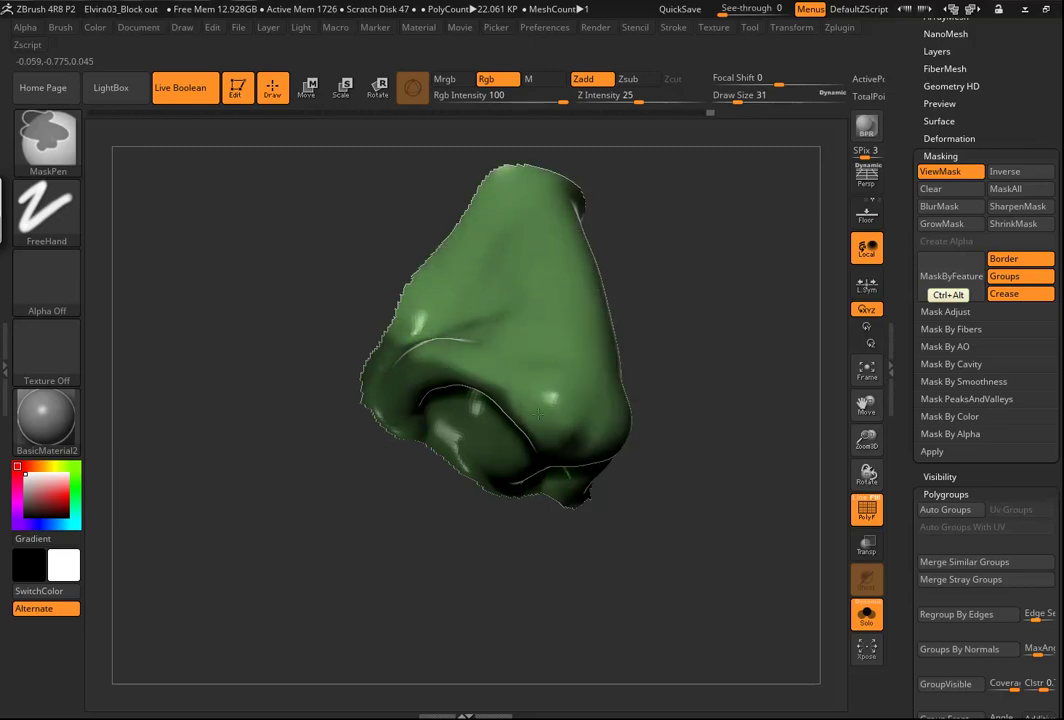
ctrl+alt+drag(461, 362, 369, 395)
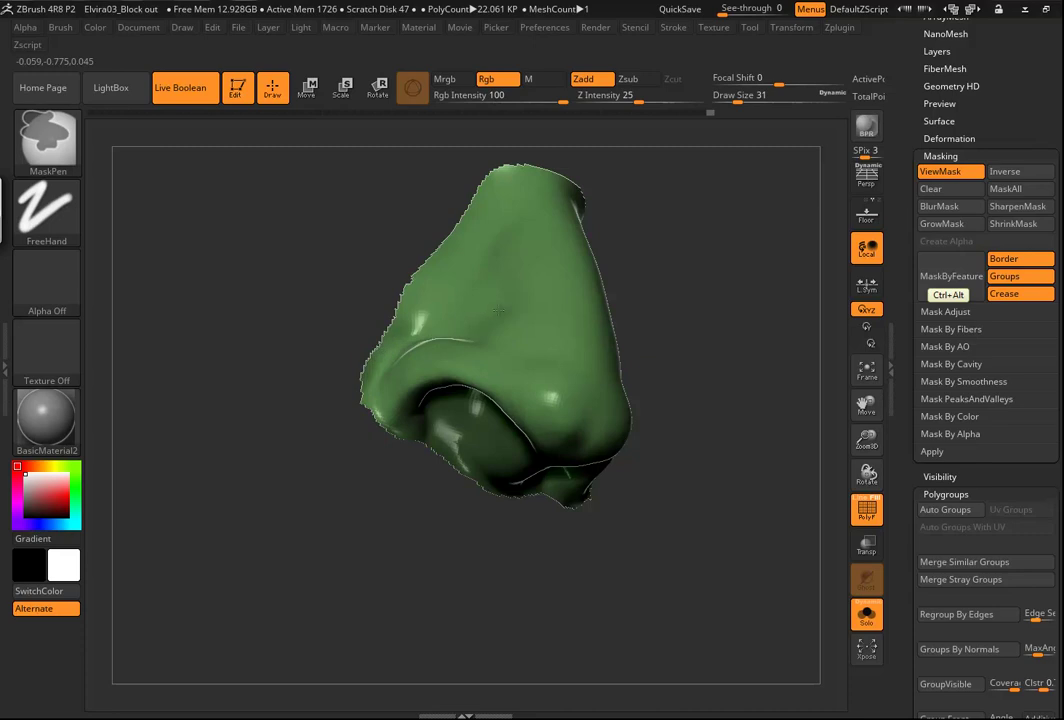
ctrl+drag(713, 383, 727, 294)
drag(679, 354, 714, 277)
key(ctrl)
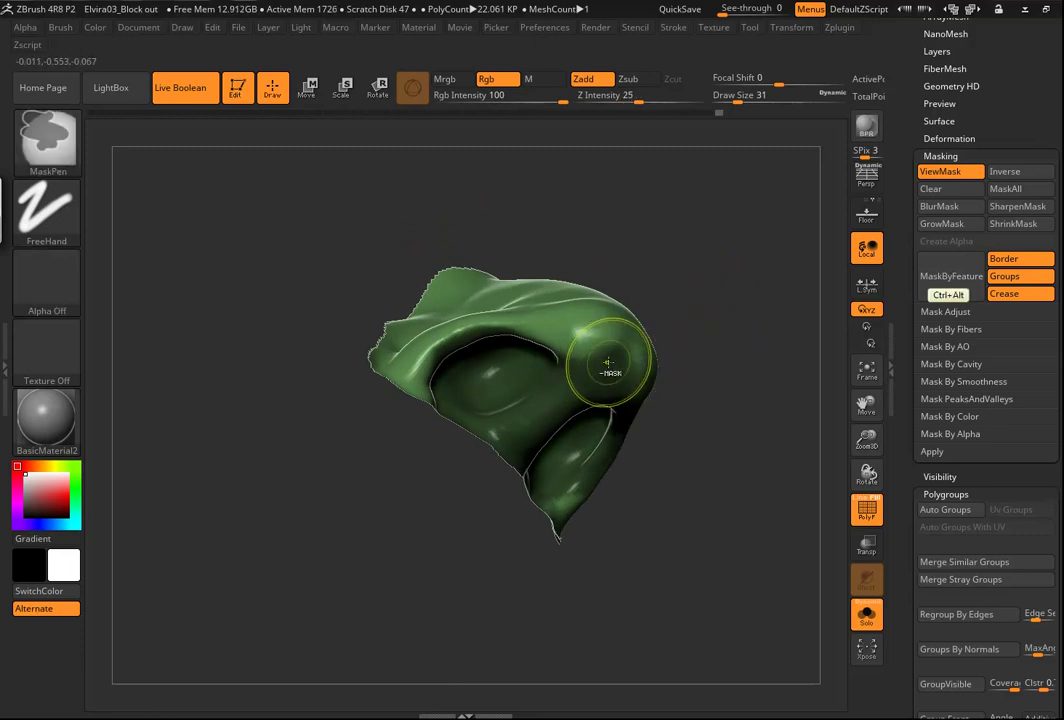
ctrl+alt+drag(607, 355, 567, 381)
mouse_move(508, 430)
ctrl+alt+mouse_down()
mouse_move(471, 455)
mouse_move(453, 418)
mouse_move(381, 406)
ctrl+alt+mouse_up()
ctrl+alt+drag(464, 334, 525, 317)
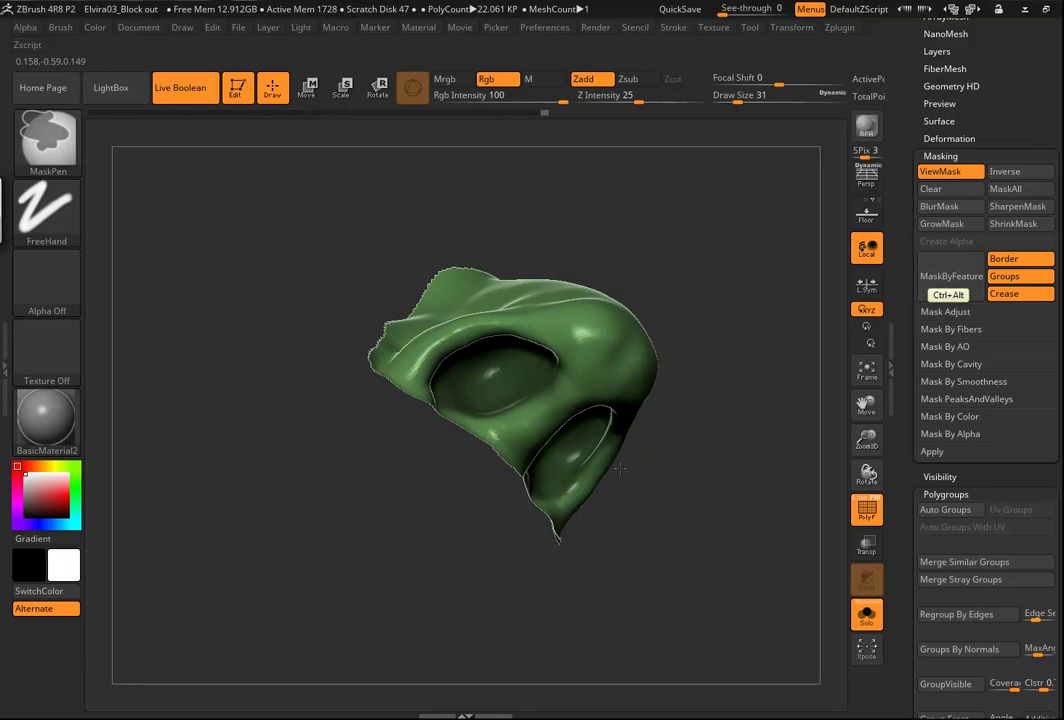
Turn the masked nostril interiors into a new polygroup and show the whole head again
drag(717, 368, 705, 381)
key(ctrl+w)
mouse_move(669, 438)
mouse_down()
mouse_move(681, 361)
mouse_move(684, 423)
mouse_move(710, 405)
mouse_move(672, 415)
mouse_up()
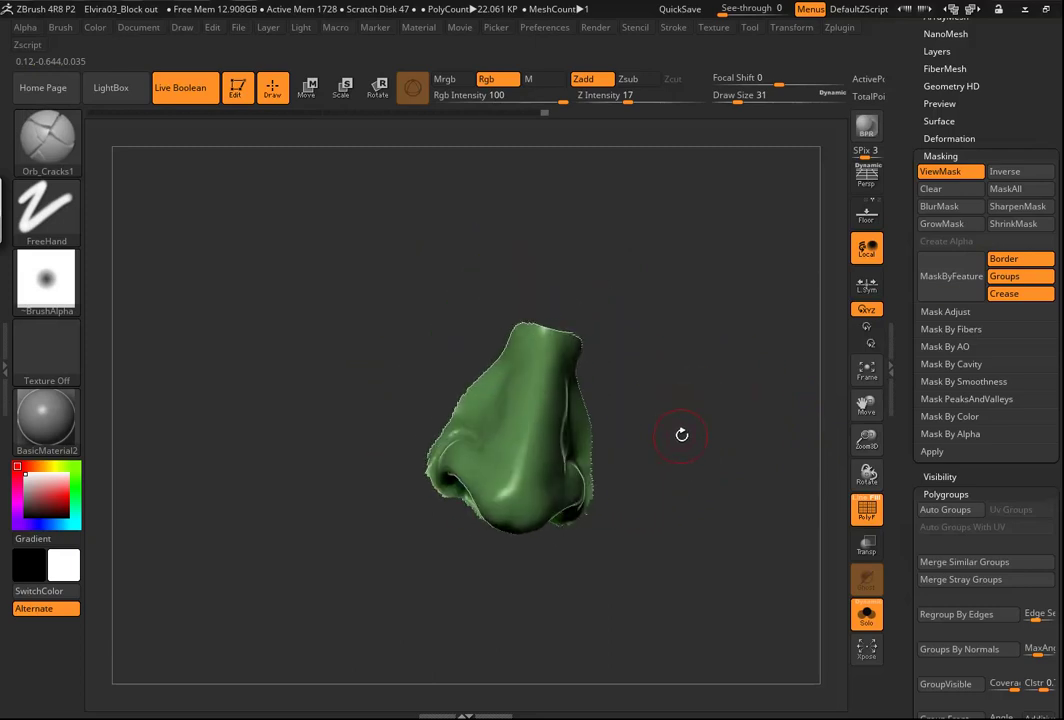
ctrl+shift+click(641, 369)
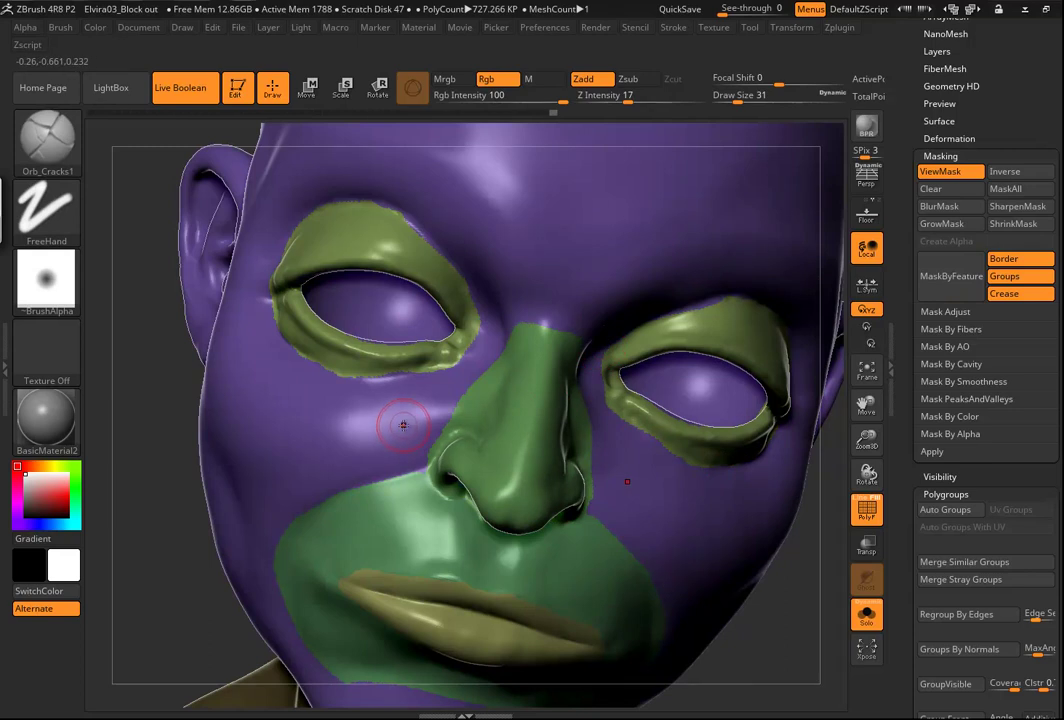
Show only the main head and outer nose polygroups, hiding the eyelids, nostrils, mouth area, lips and neck
key(ctrl+shift)
ctrl+shift+click(288, 365)
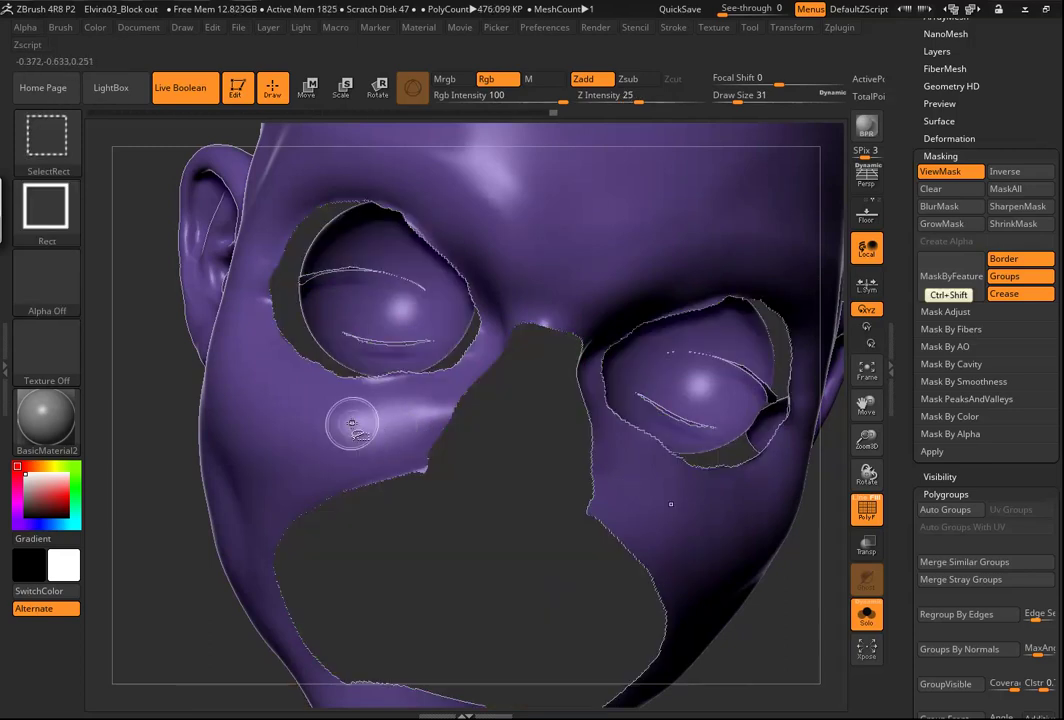
ctrl+shift+click(506, 446)
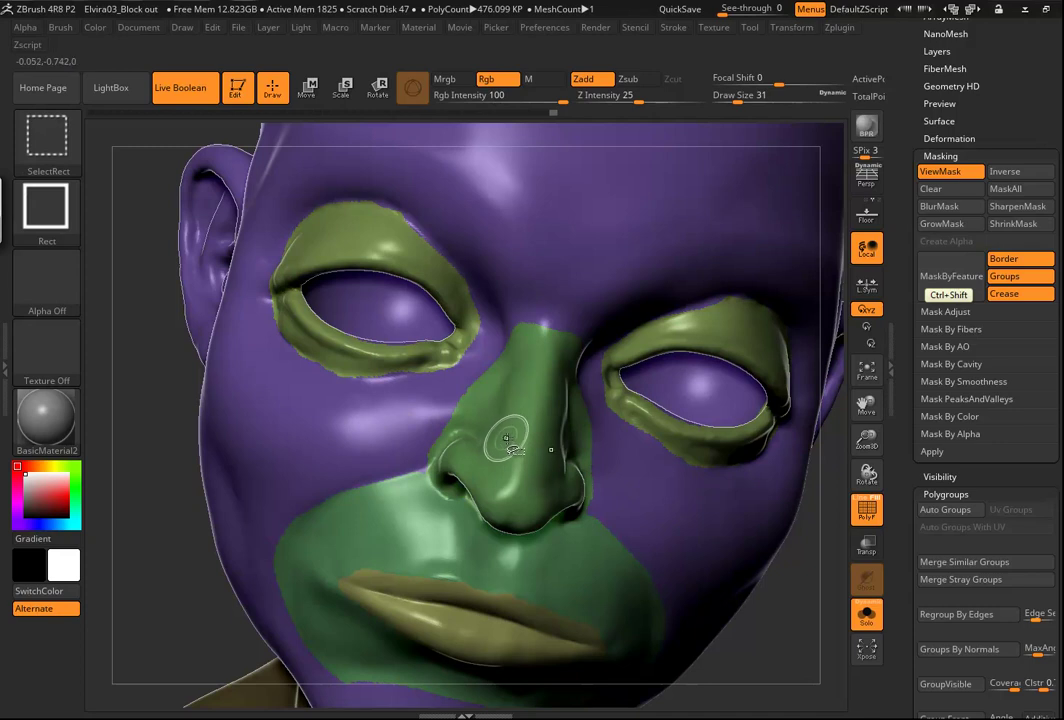
ctrl+shift+click(503, 438)
ctrl+shift+click(510, 430)
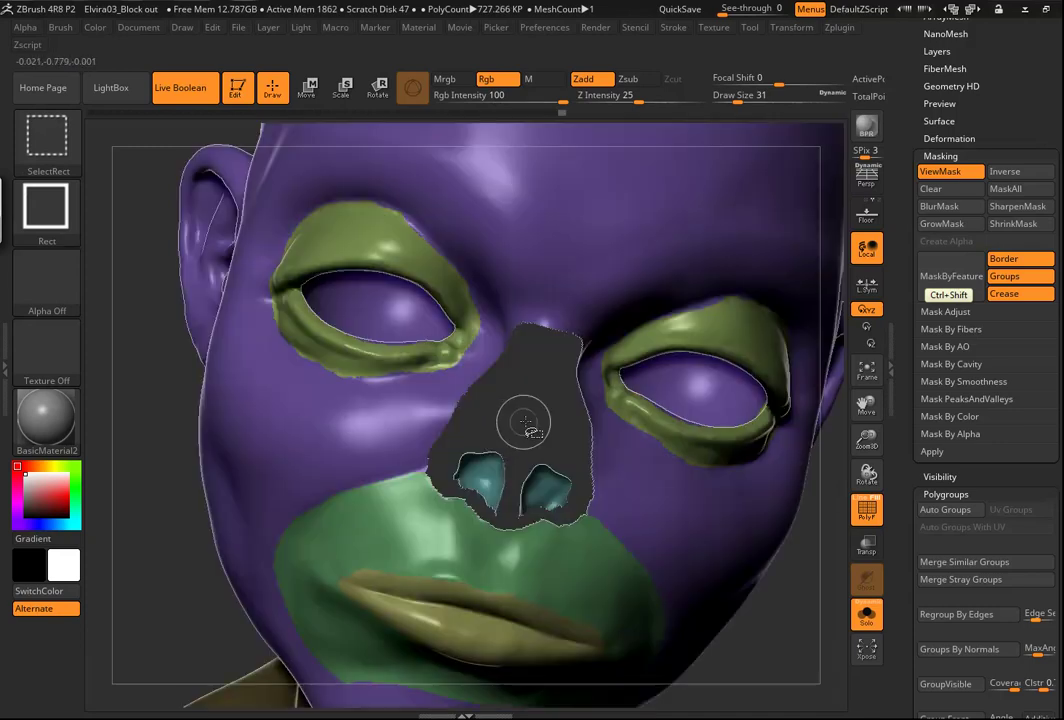
ctrl+shift+click(403, 418)
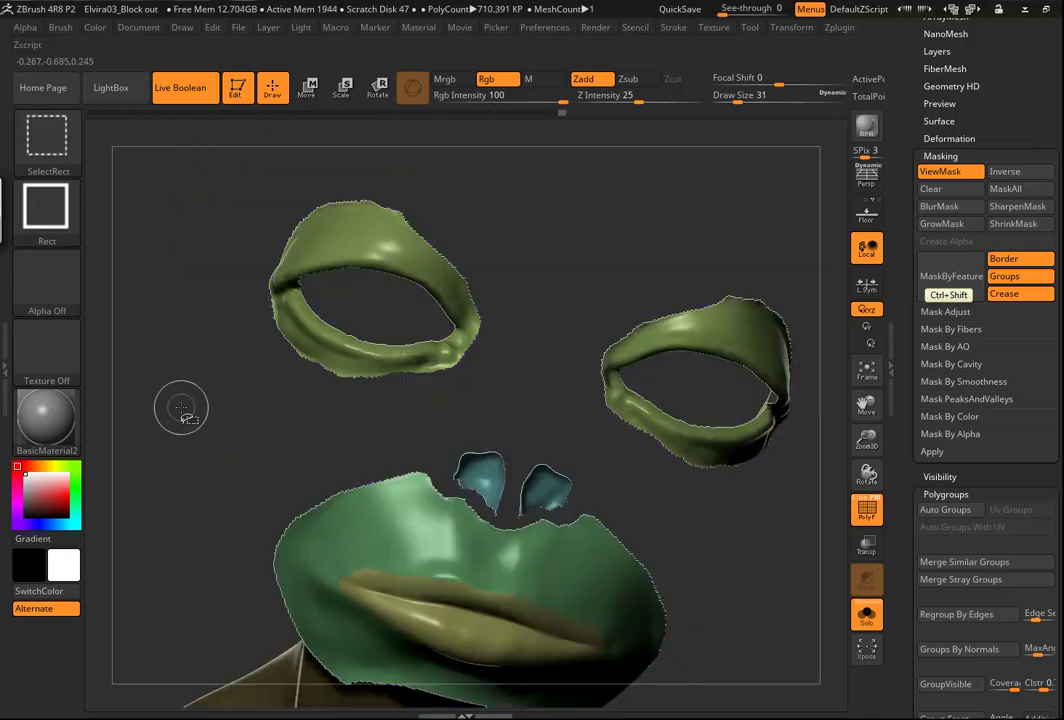
ctrl+shift+click(247, 480)
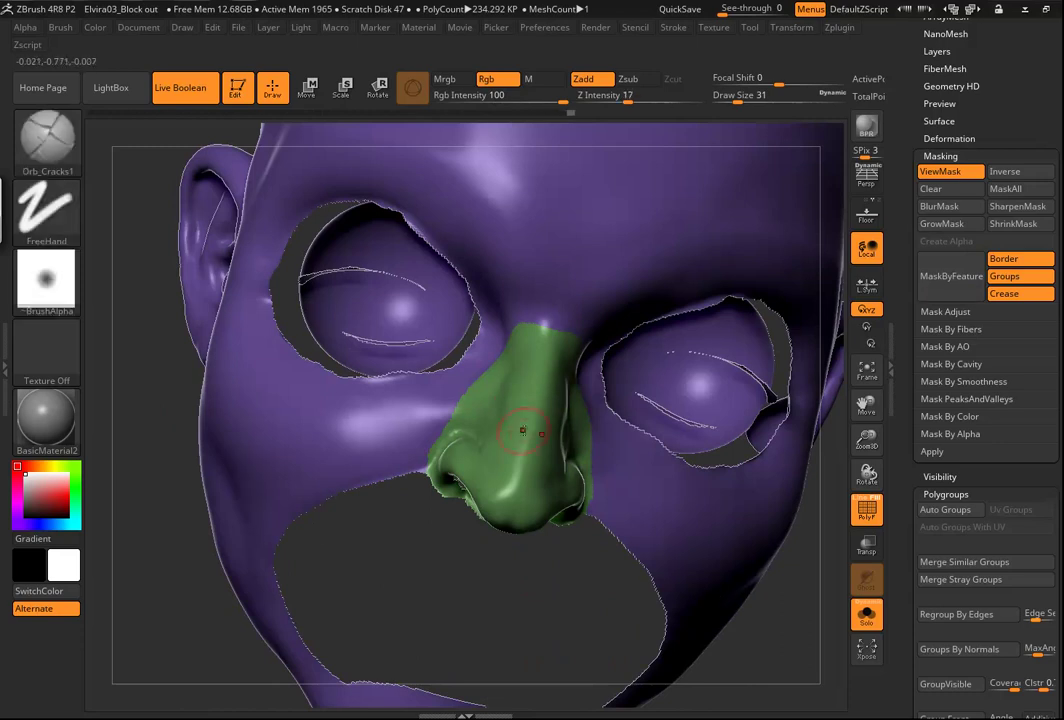
Apply Auto Groups to the visible parts so the head and each eye socket get separate polygroups
drag(417, 581, 633, 492)
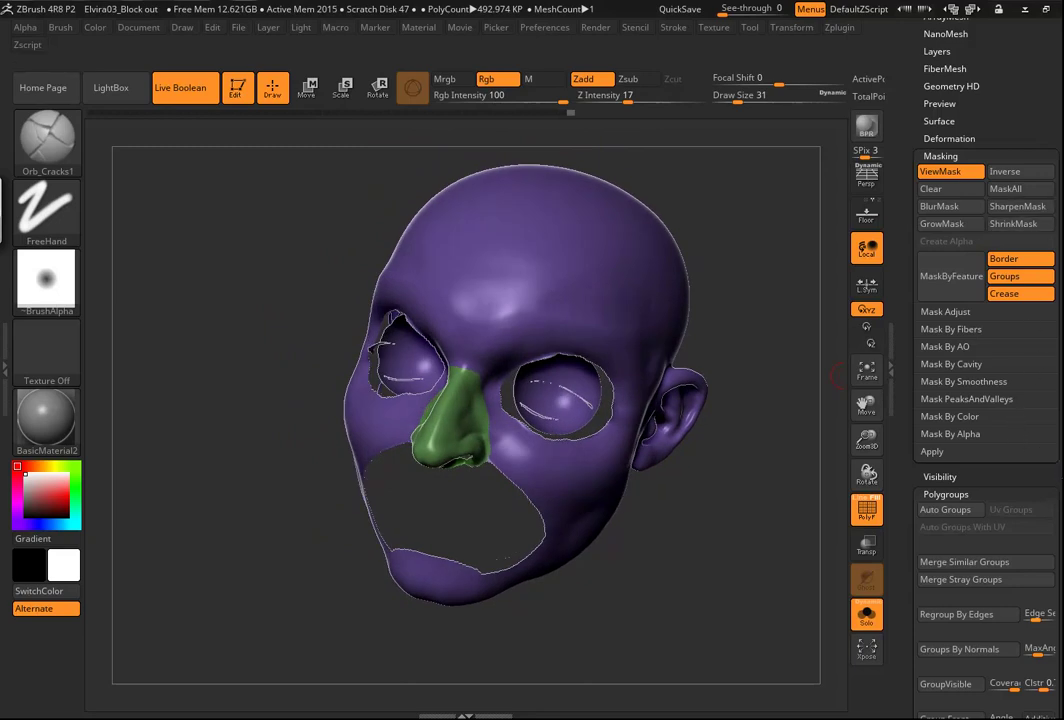
scroll(1051, 354, down, 5)
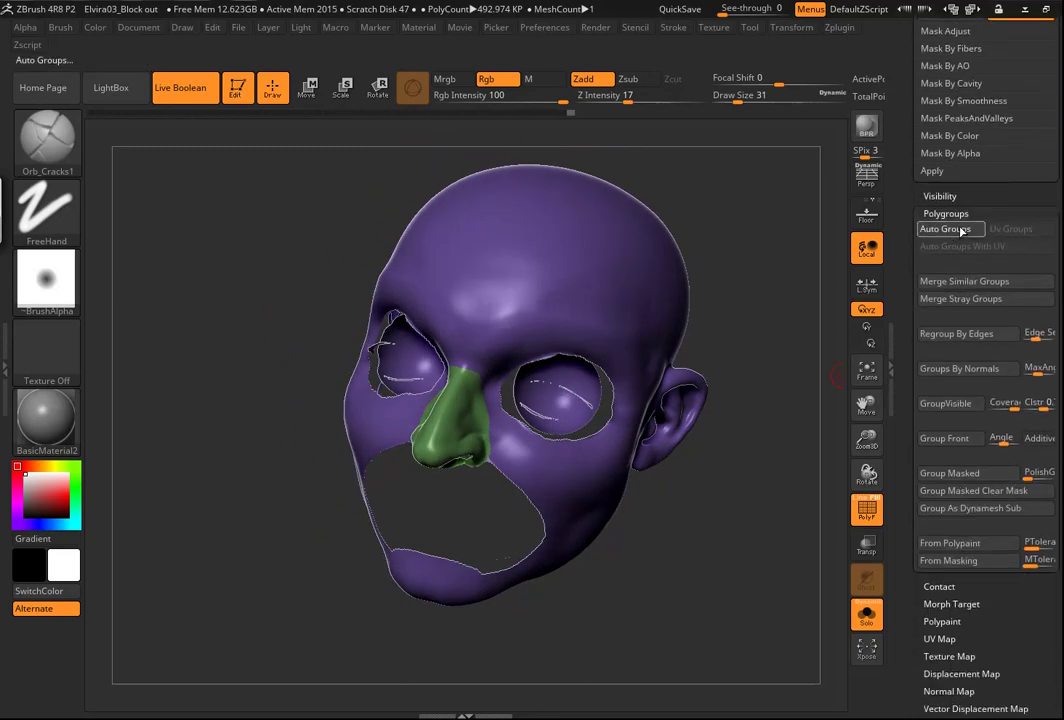
click(963, 231)
drag(660, 470, 615, 318)
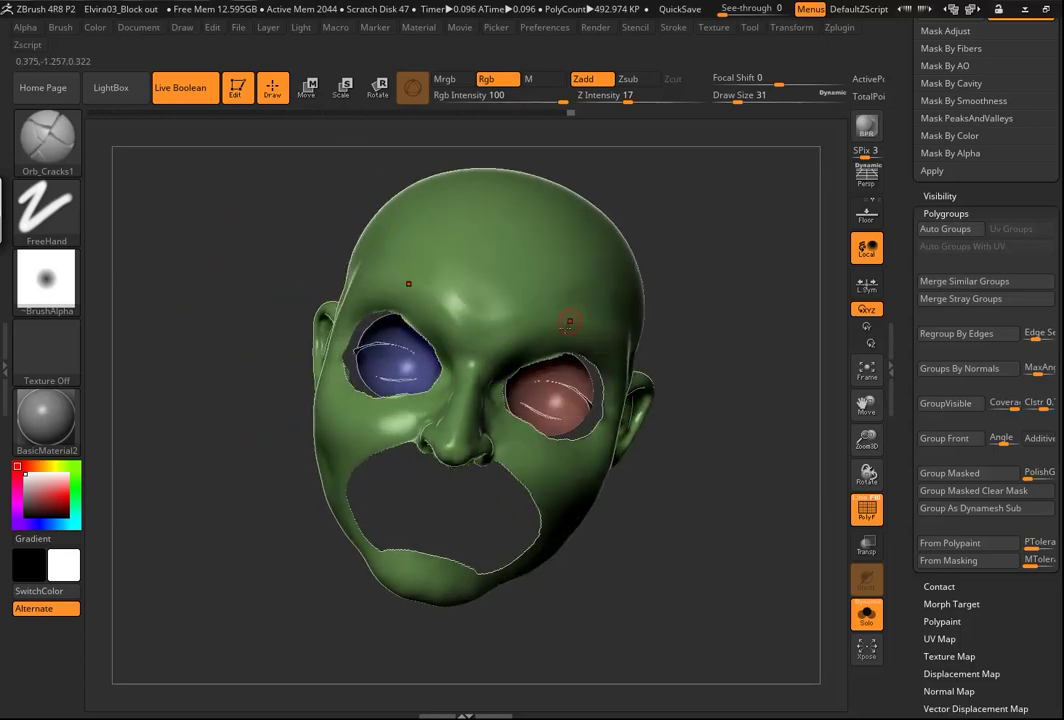
Hide the head shell and combine the two eye sockets into one polygroup with GroupVisible
ctrl+shift+double_click(507, 330)
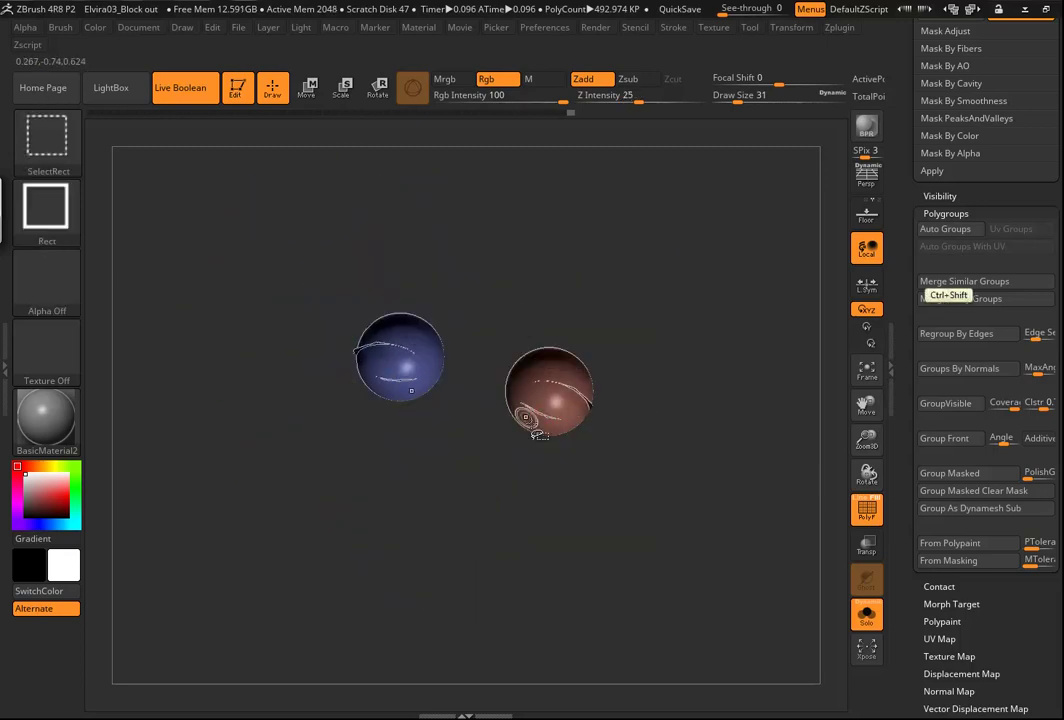
drag(649, 428, 751, 410)
click(948, 403)
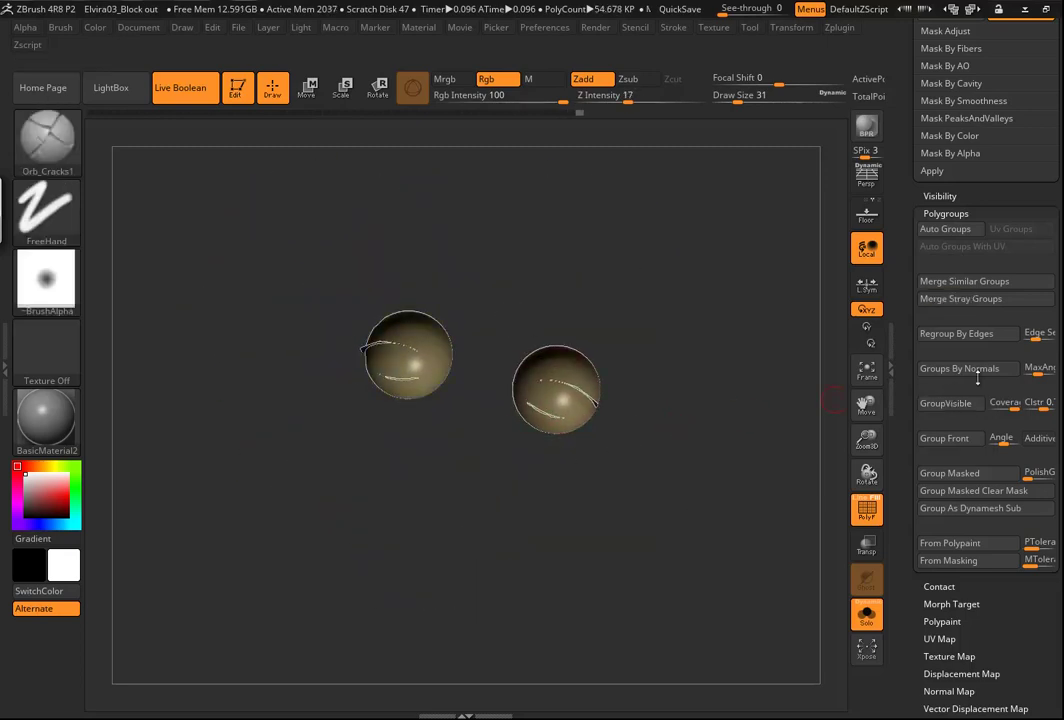
Show the whole head again and isolate the main head shell, hiding the eyelids, sockets, mouth area, lips and neck
key(ctrl+shift)
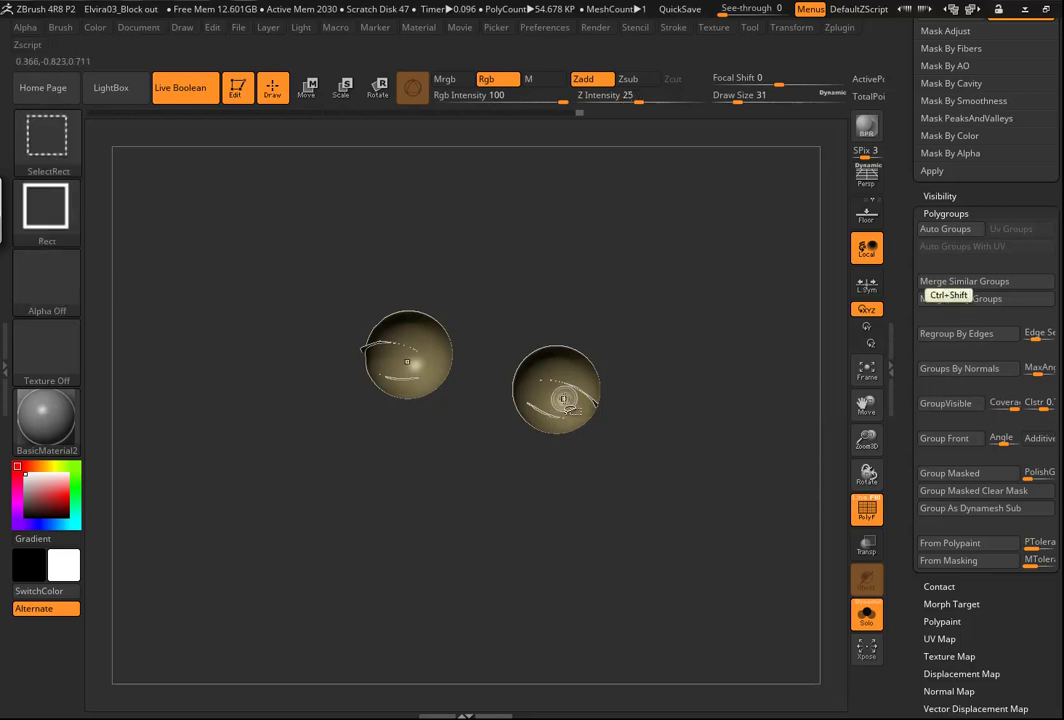
ctrl+shift+click(566, 403)
drag(694, 494, 630, 480)
key(ctrl)
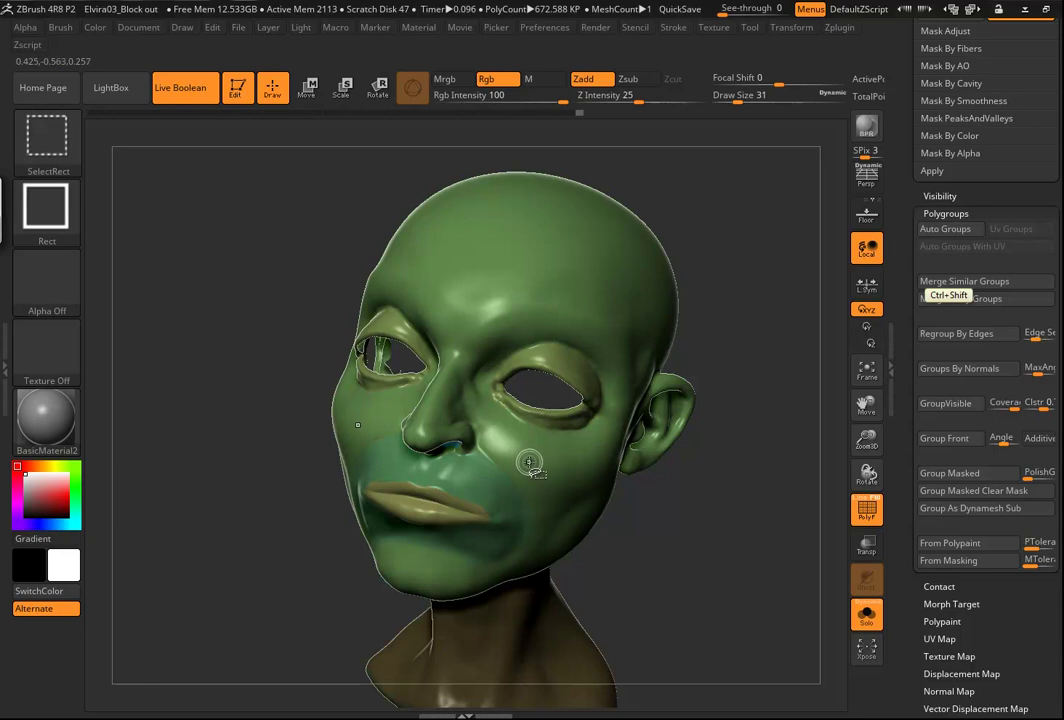
ctrl+alt+shift+click(532, 459)
ctrl+shift+click(526, 465)
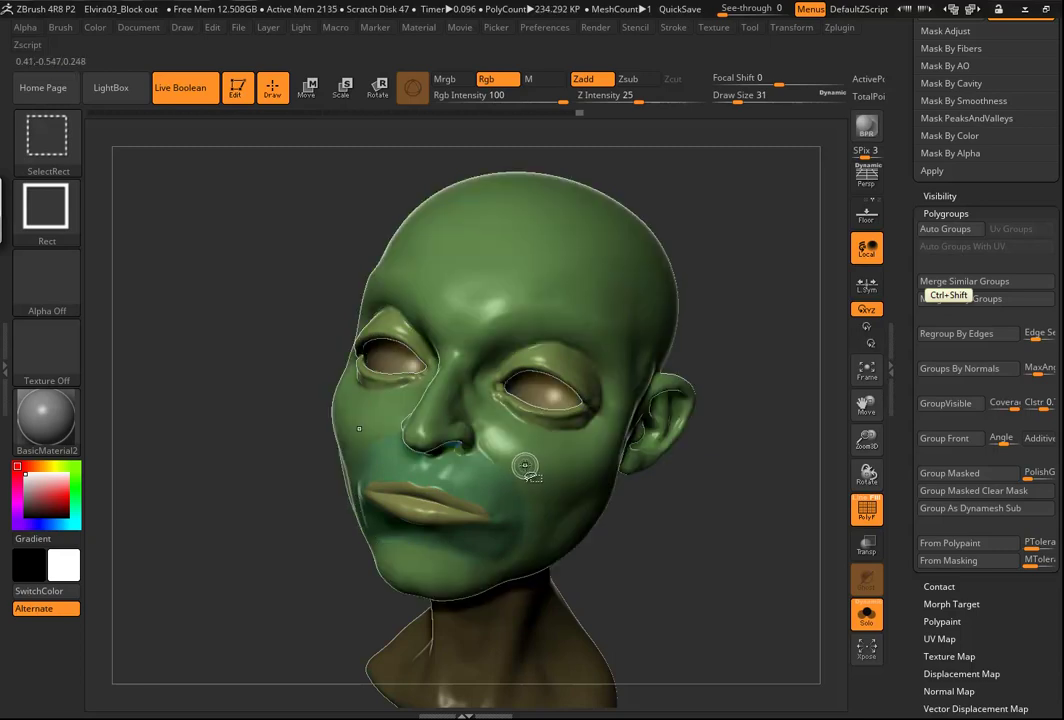
ctrl+shift+click(528, 462)
Paint a mask over the whole outer nose, from the bridge down to the nostril rims, and clean its edges
mouse_move(644, 580)
mouse_down()
mouse_move(305, 476)
mouse_move(342, 487)
mouse_up()
alt+drag(282, 458, 338, 492)
drag(338, 492, 290, 448)
mouse_move(446, 459)
mouse_down()
mouse_move(475, 451)
mouse_move(471, 492)
mouse_move(465, 468)
mouse_up()
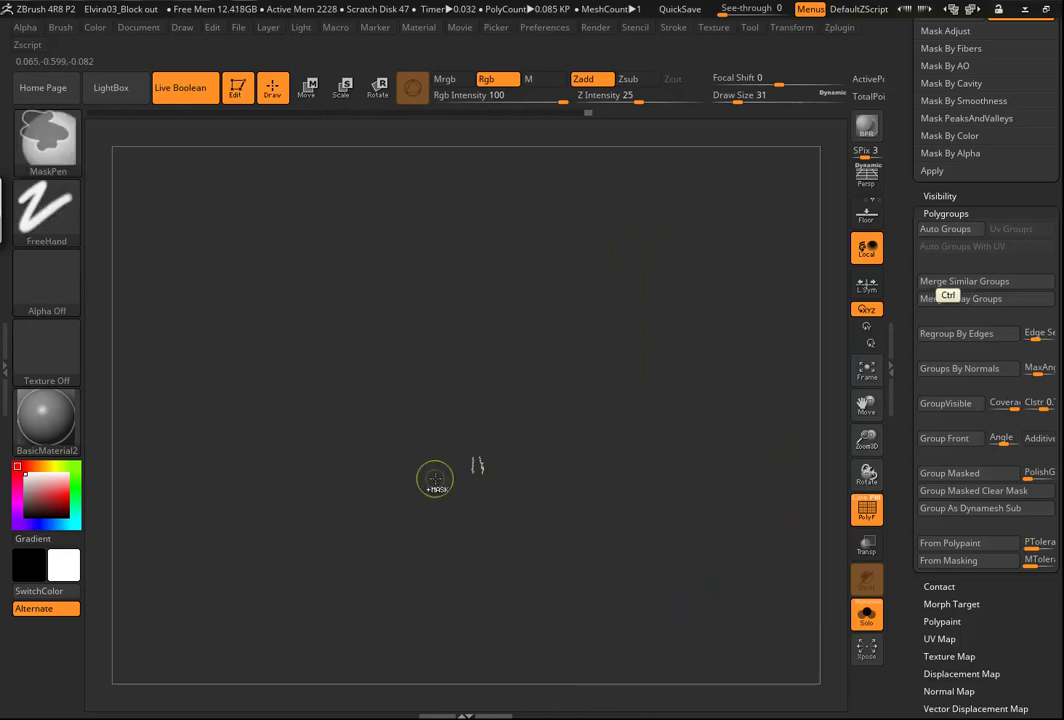
key(ctrl+z)
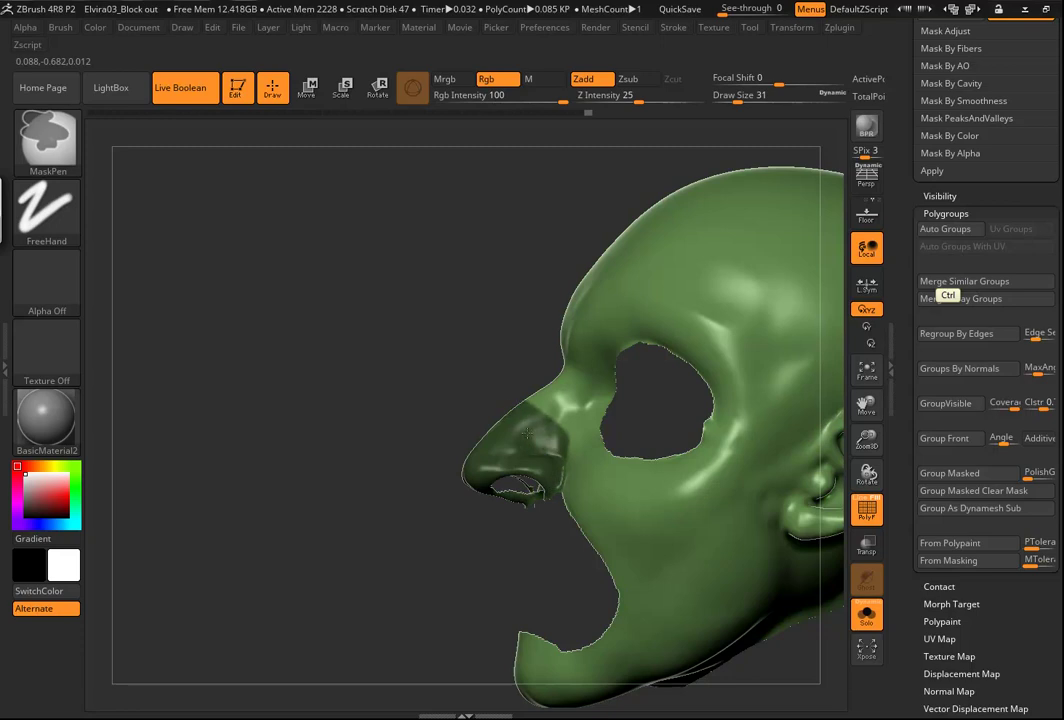
drag(454, 411, 483, 507)
drag(690, 512, 722, 528)
key(ctrl+alt)
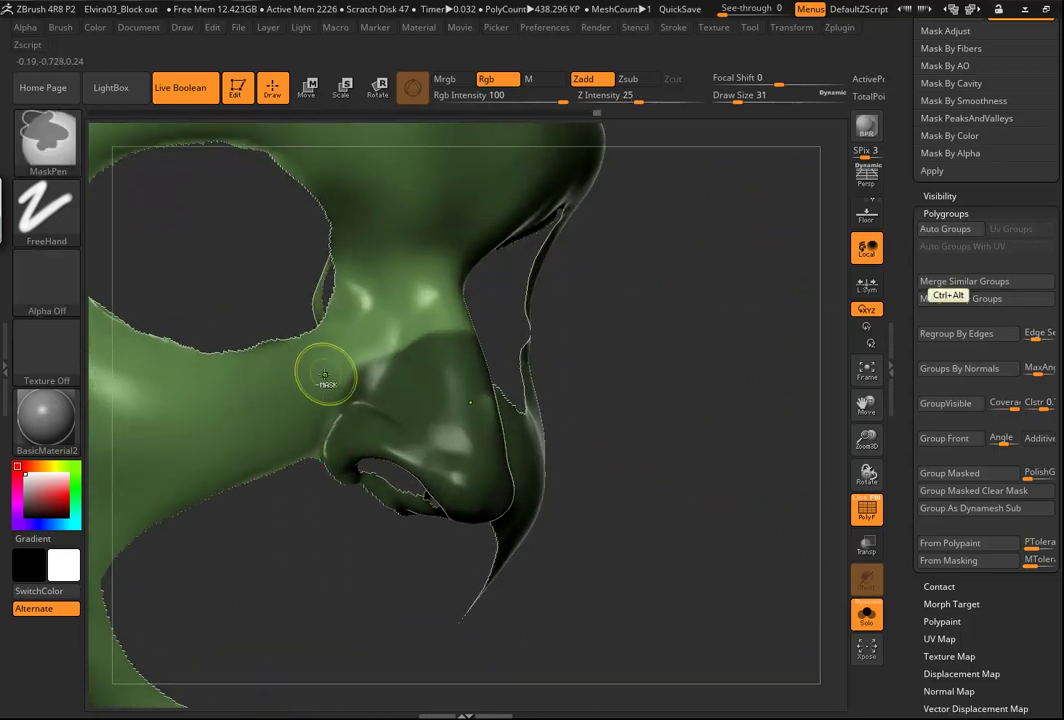
Turn the masked outer nose into its own polygroup
drag(595, 477, 547, 440)
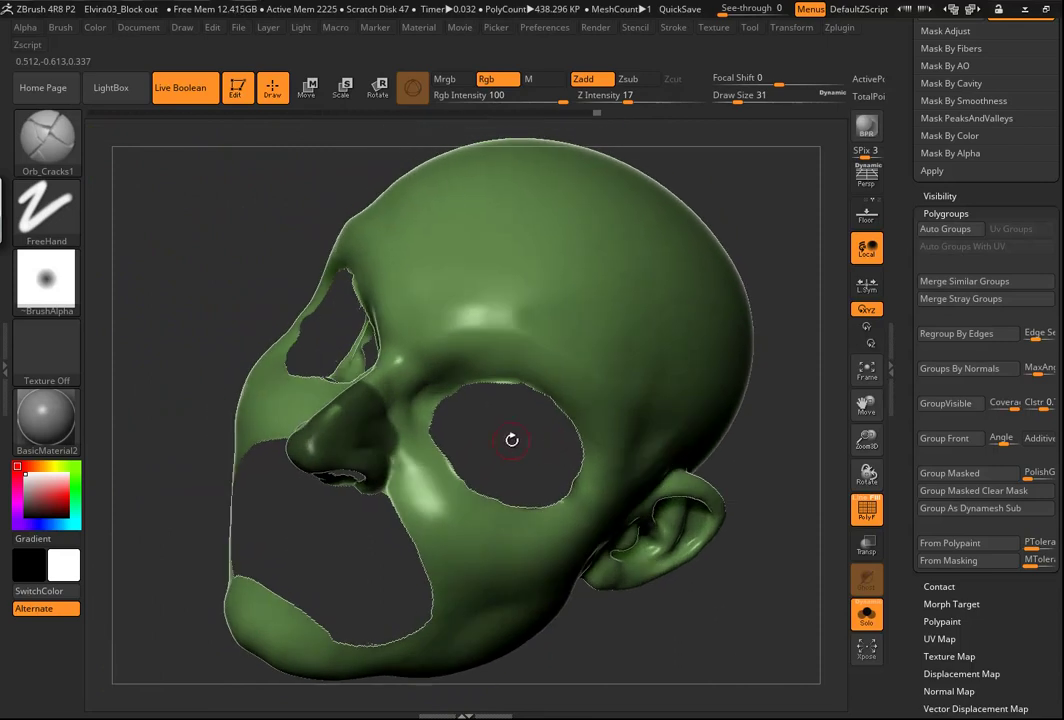
key(ctrl)
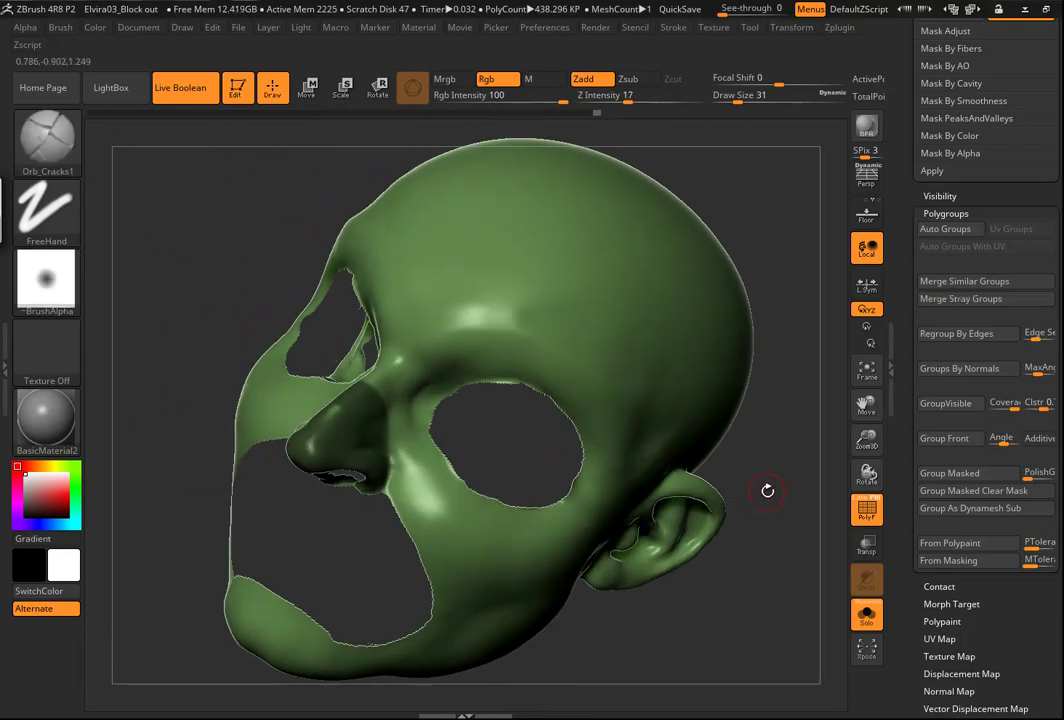
drag(765, 484, 762, 473)
key(ctrl)
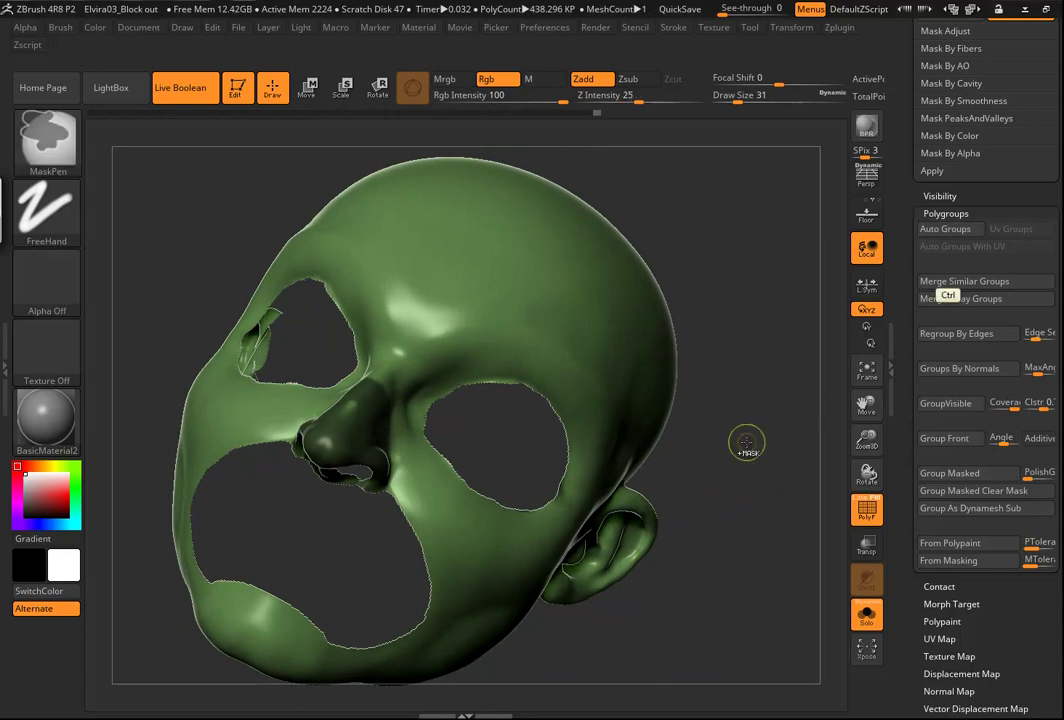
drag(717, 487, 380, 470)
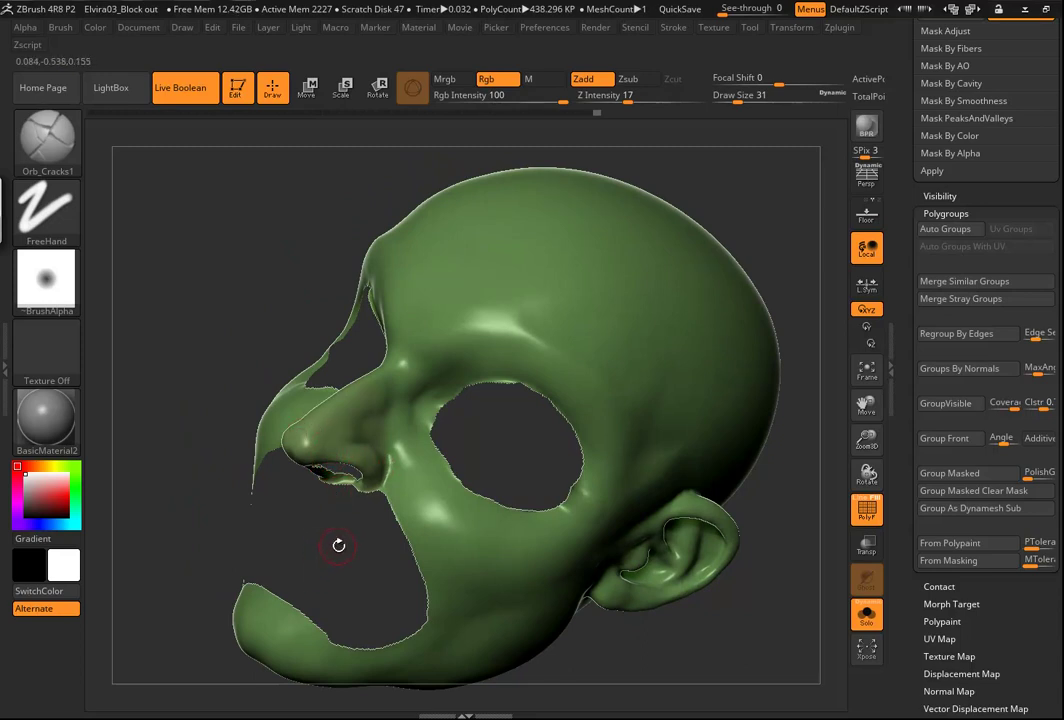
Isolate the nose polygroup to check it for gaps, and bring back the head shell
drag(330, 549, 466, 505)
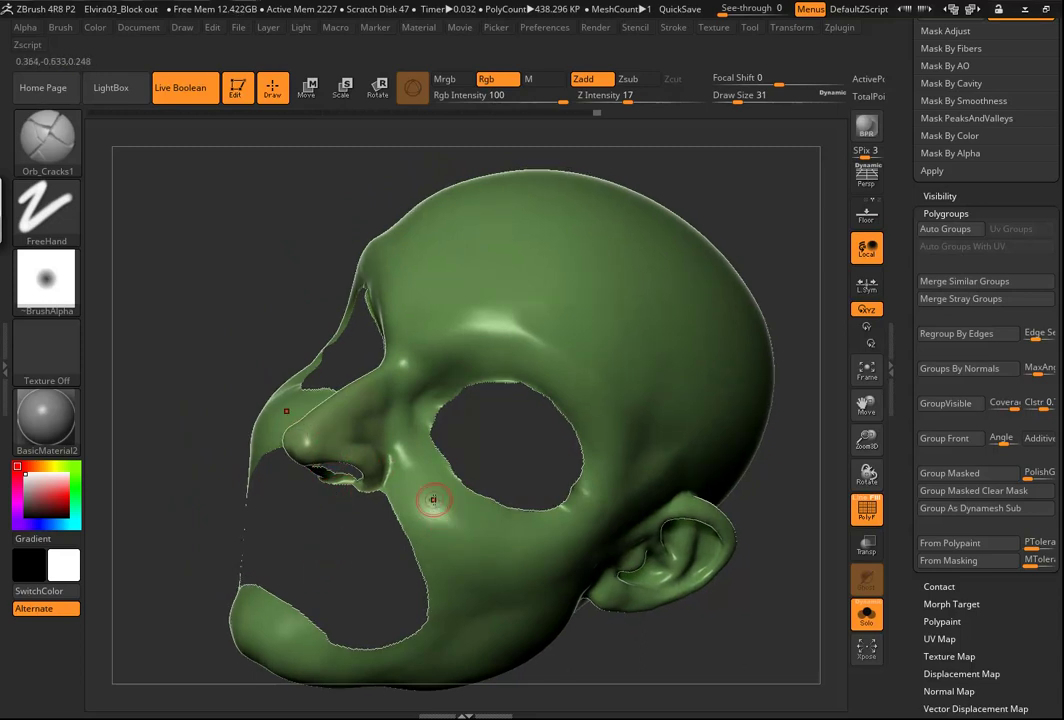
key(ctrl)
key(shift)
ctrl+shift+click(440, 507)
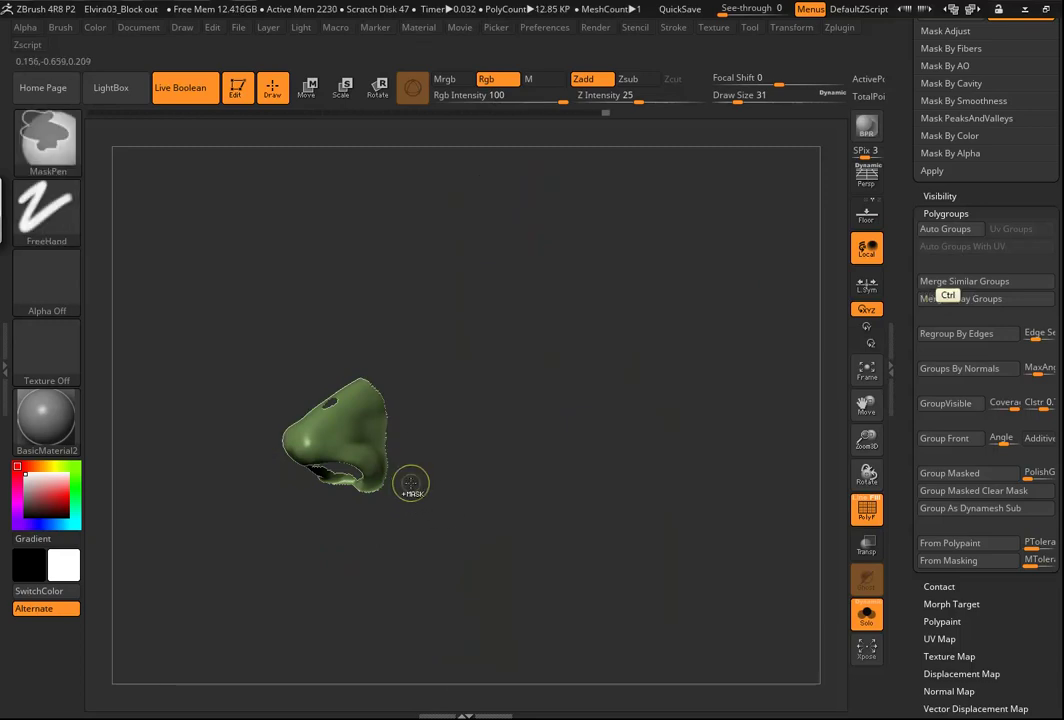
ctrl+shift+click(412, 487)
Mask the complete nose again, filling the gap on its bridge, and regroup it as a new polygroup
drag(376, 423, 325, 431)
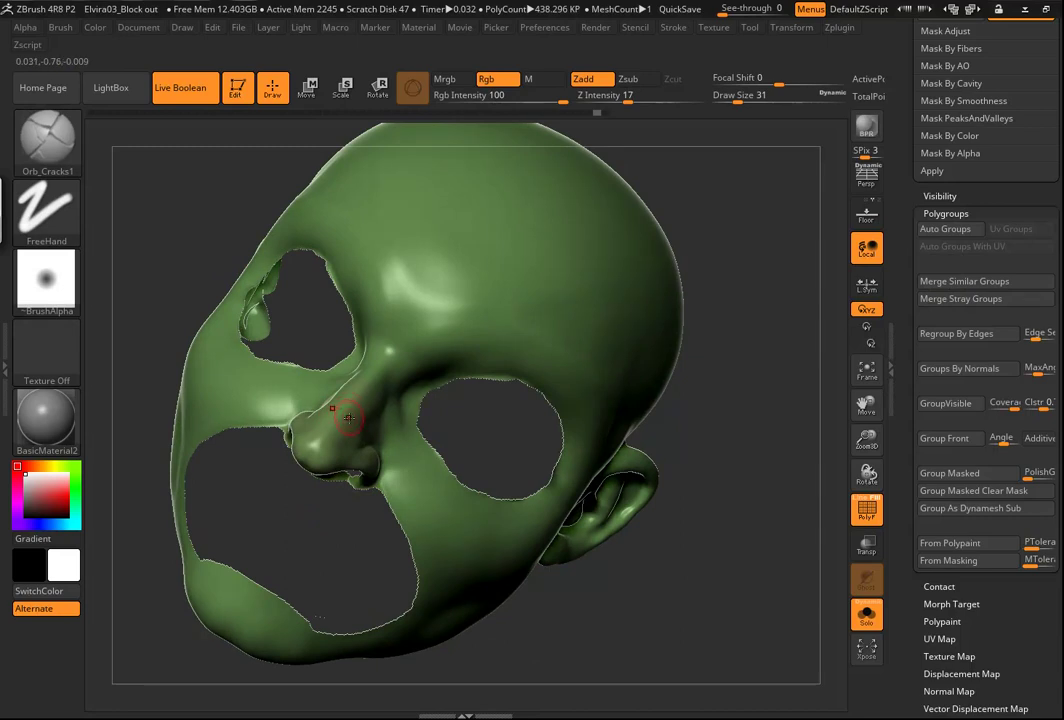
ctrl+click(340, 420)
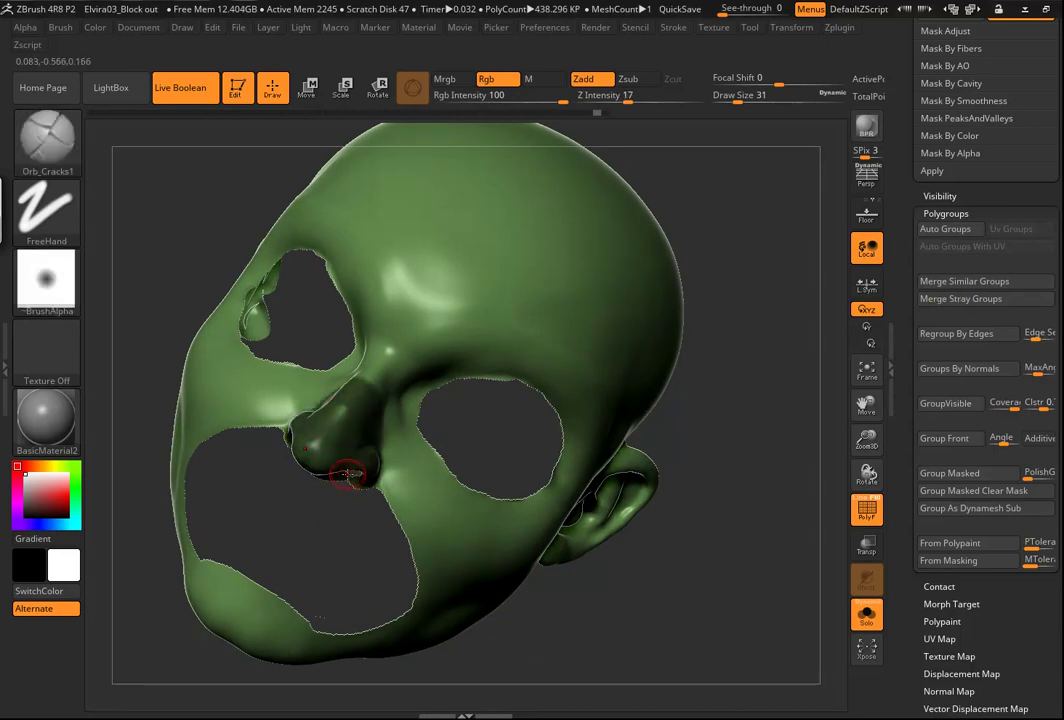
key(ctrl+shift)
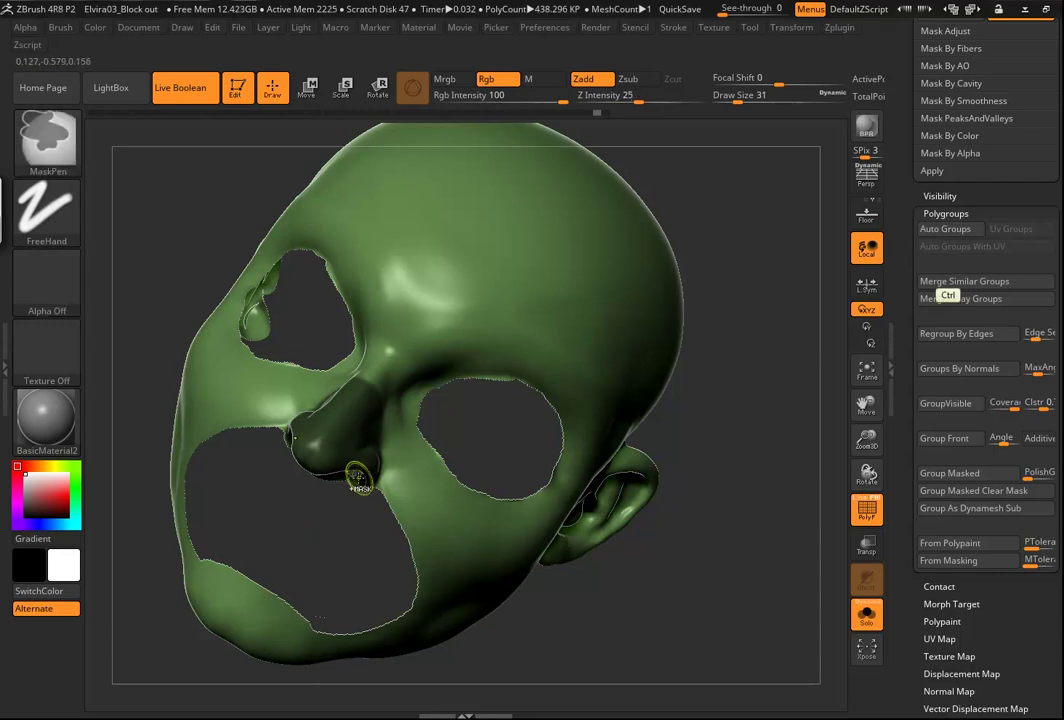
key(ctrl+w)
Hide the nose polygroup and mask the nose bridge and the inner brow areas beside the eye openings
drag(689, 469, 692, 343)
alt+drag(689, 423, 704, 446)
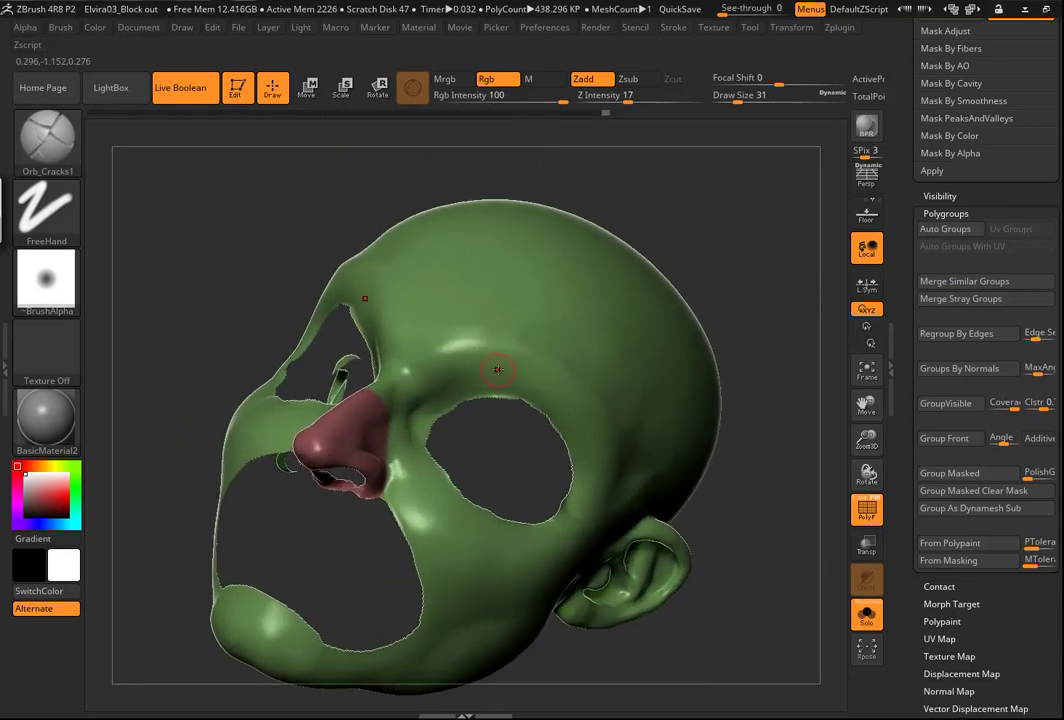
ctrl+shift+click(335, 447)
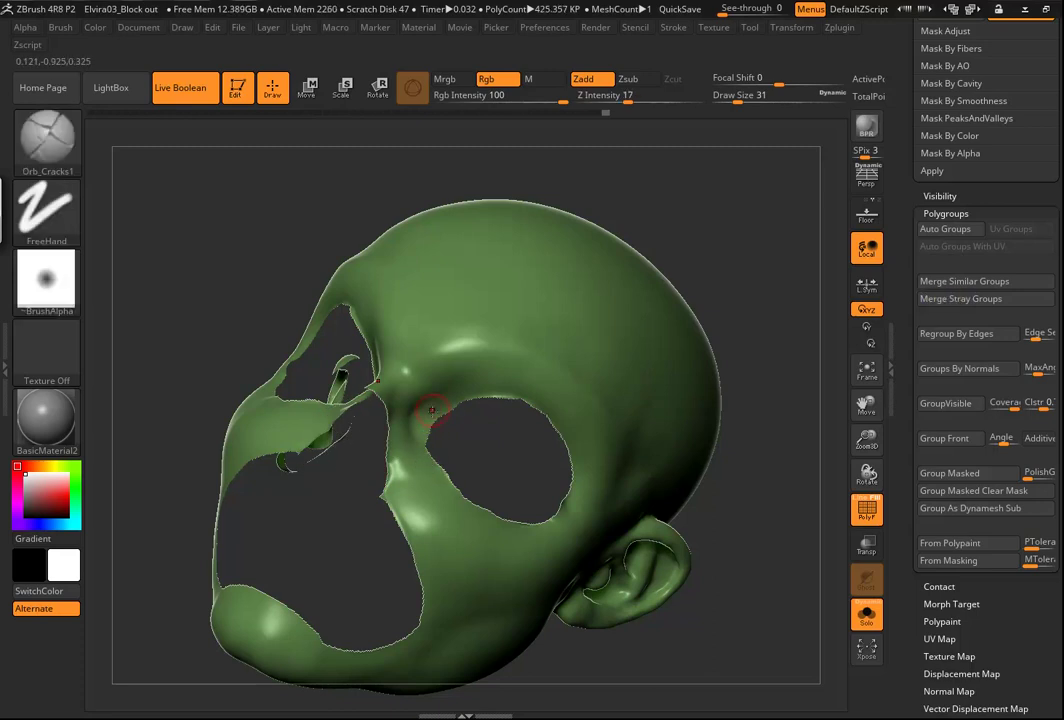
key(ctrl)
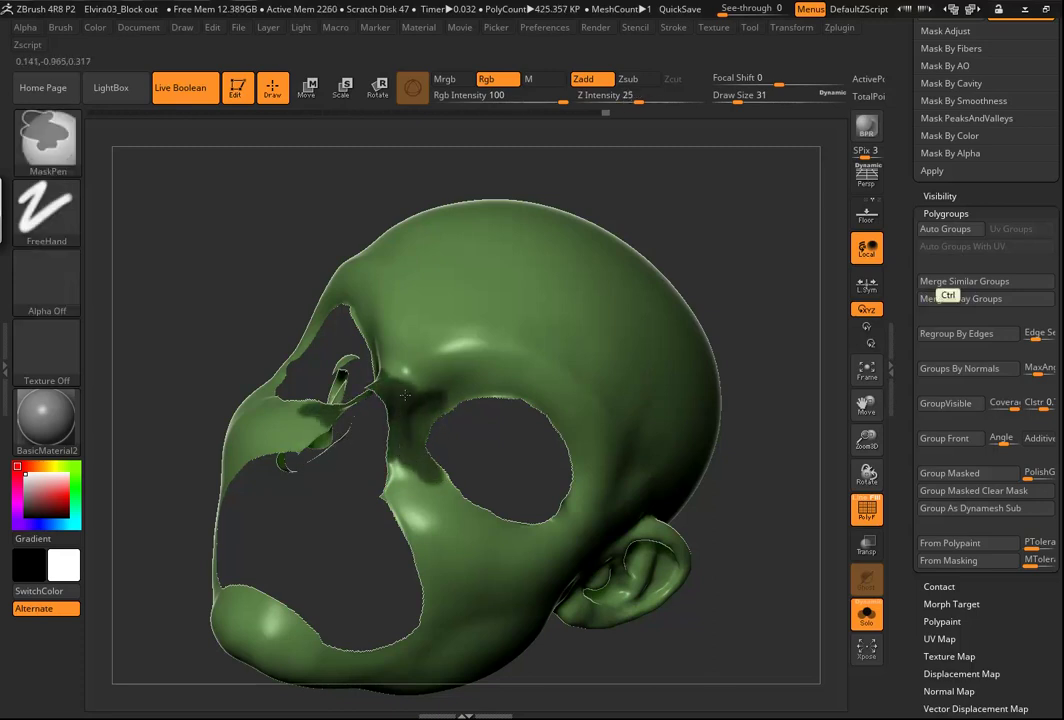
mouse_move(417, 382)
ctrl+mouse_down()
mouse_move(350, 300)
mouse_move(423, 362)
ctrl+mouse_up()
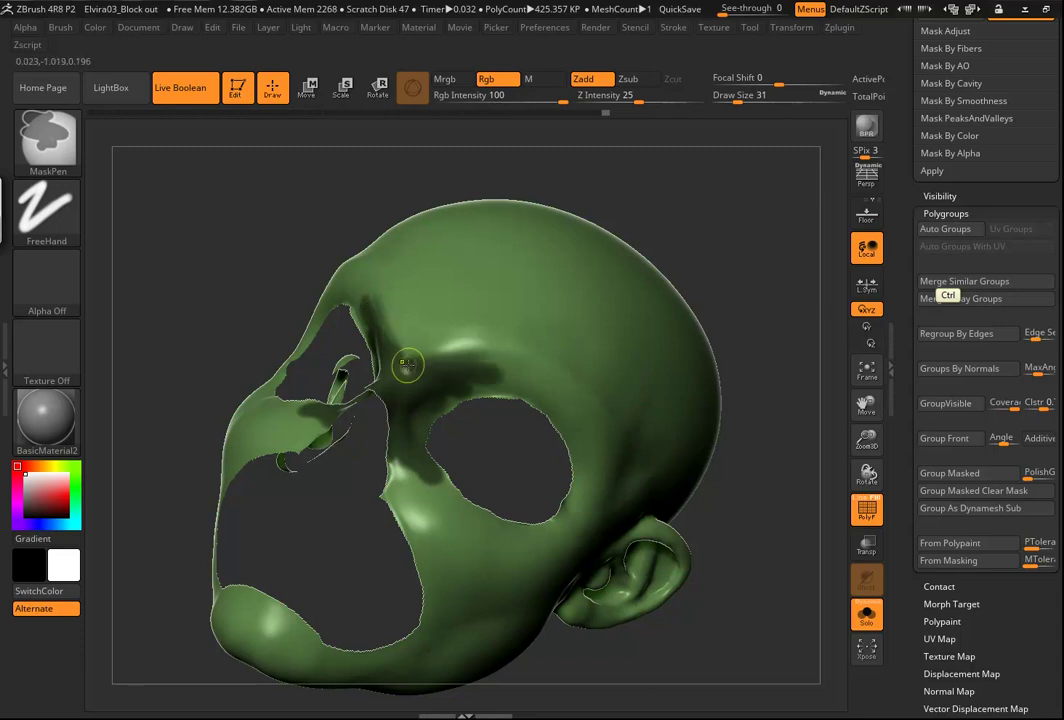
key(ctrl)
Set the draw size to 90 and extend the mask into a wide band around both eye openings
key(s)
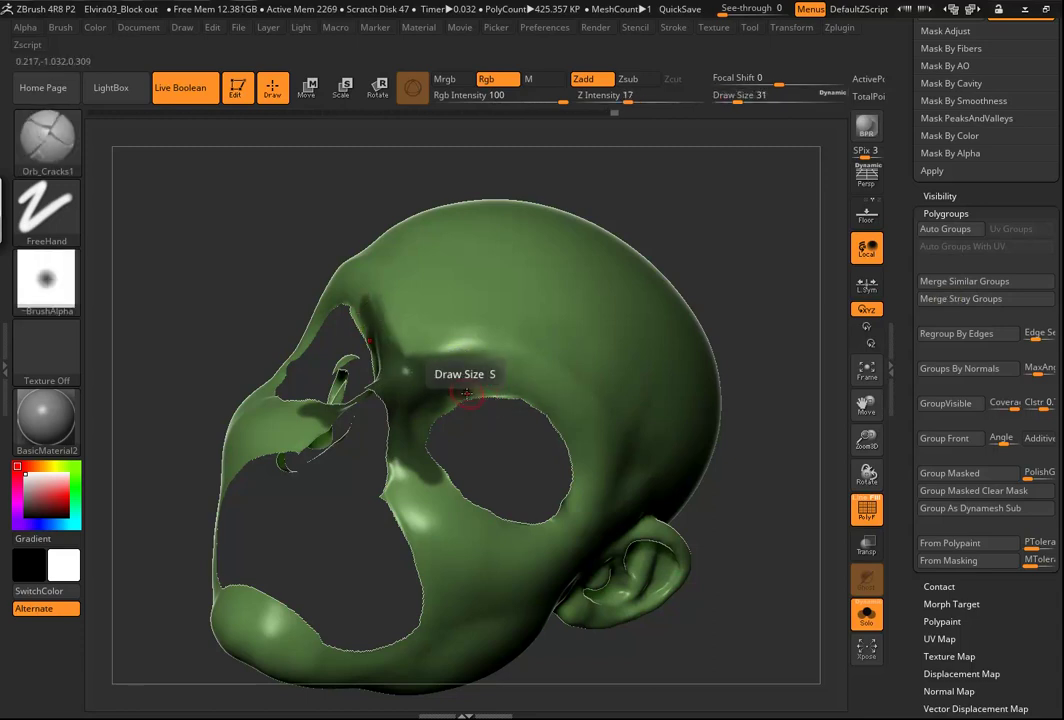
key(s)
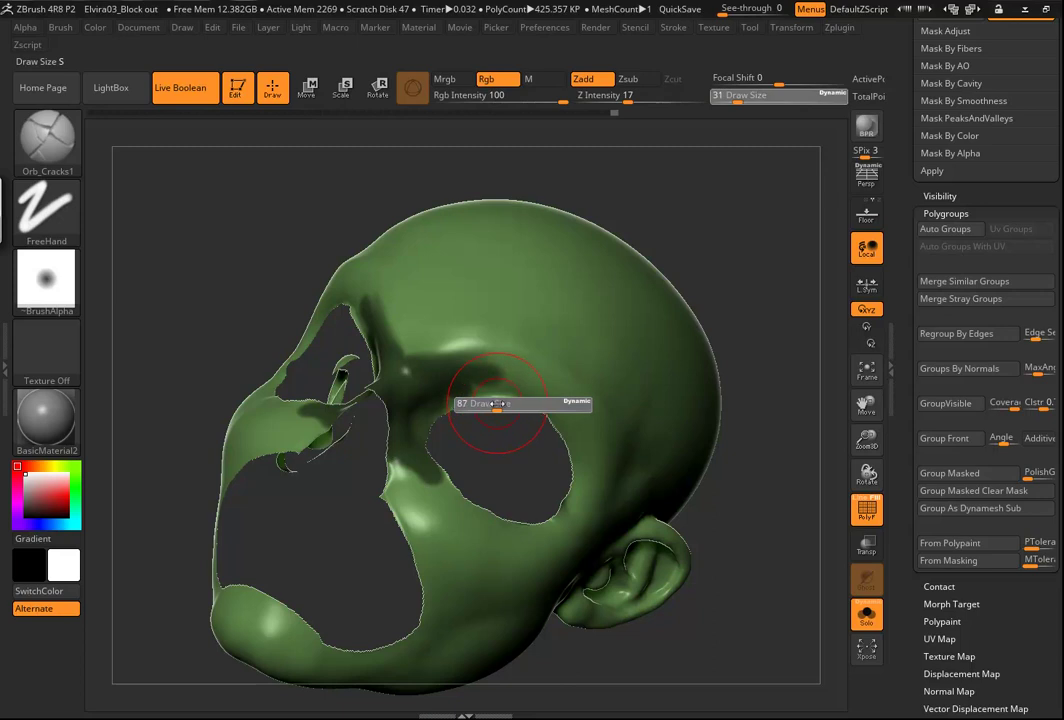
click(496, 403)
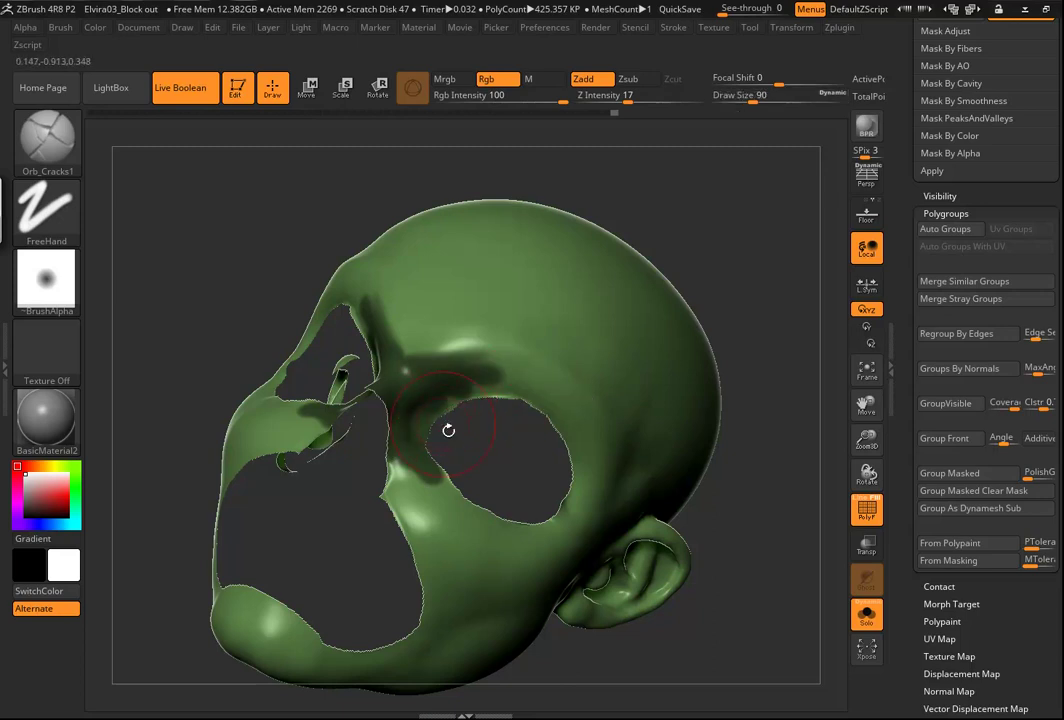
mouse_move(452, 409)
ctrl+mouse_down()
mouse_move(490, 396)
mouse_move(519, 405)
mouse_move(547, 511)
mouse_move(420, 453)
ctrl+mouse_up()
mouse_move(474, 498)
ctrl+mouse_down()
mouse_move(451, 435)
mouse_move(522, 408)
mouse_move(568, 428)
ctrl+mouse_up()
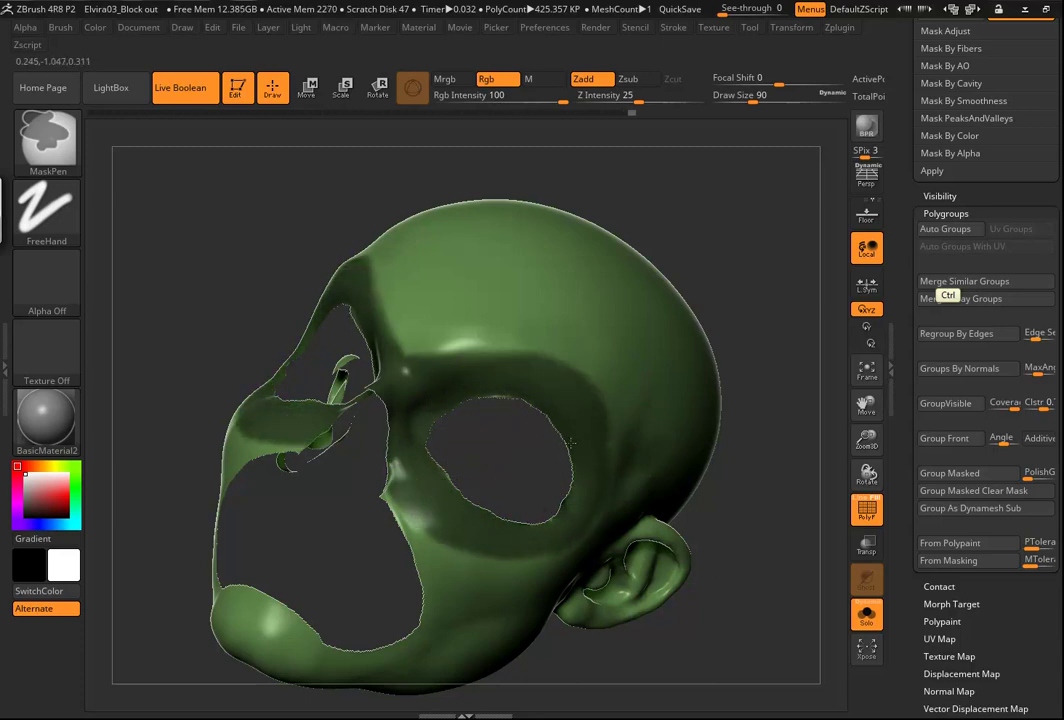
mouse_move(540, 509)
ctrl+mouse_down()
mouse_move(552, 482)
mouse_move(479, 386)
ctrl+mouse_up()
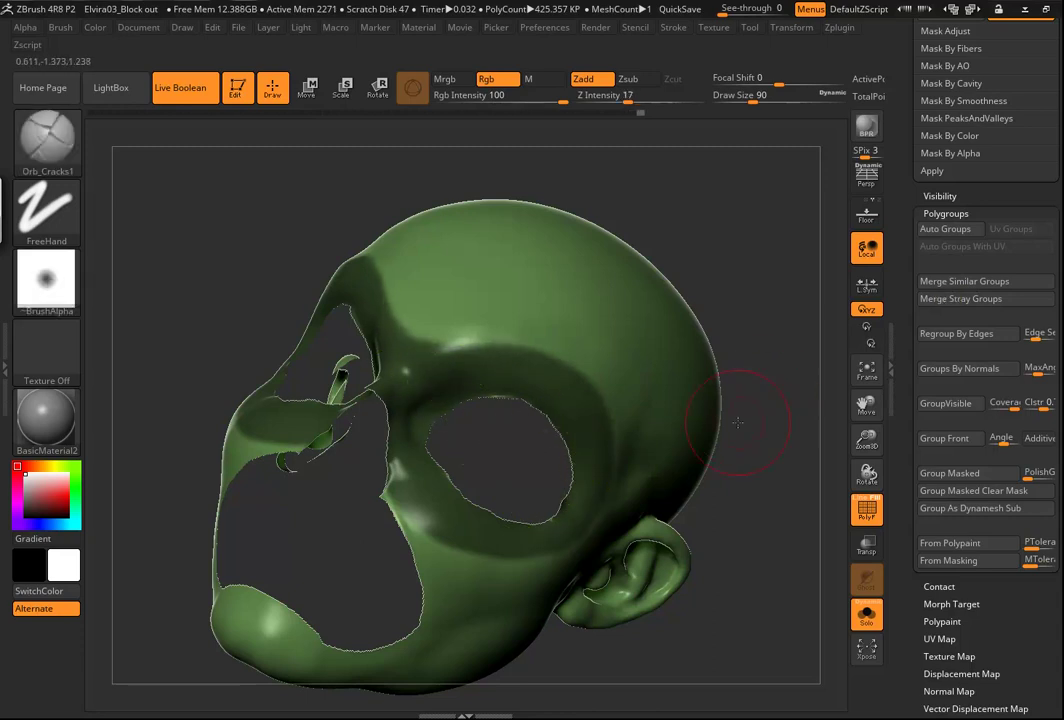
Trim the mask's lower edge on the cheeks and turn the masked eye surroundings into a new polygroup
ctrl+alt+drag(409, 548, 365, 480)
ctrl+alt+drag(421, 562, 445, 568)
mouse_move(731, 525)
alt+mouse_down()
mouse_move(698, 489)
mouse_move(684, 506)
mouse_move(694, 513)
mouse_move(691, 451)
alt+mouse_up()
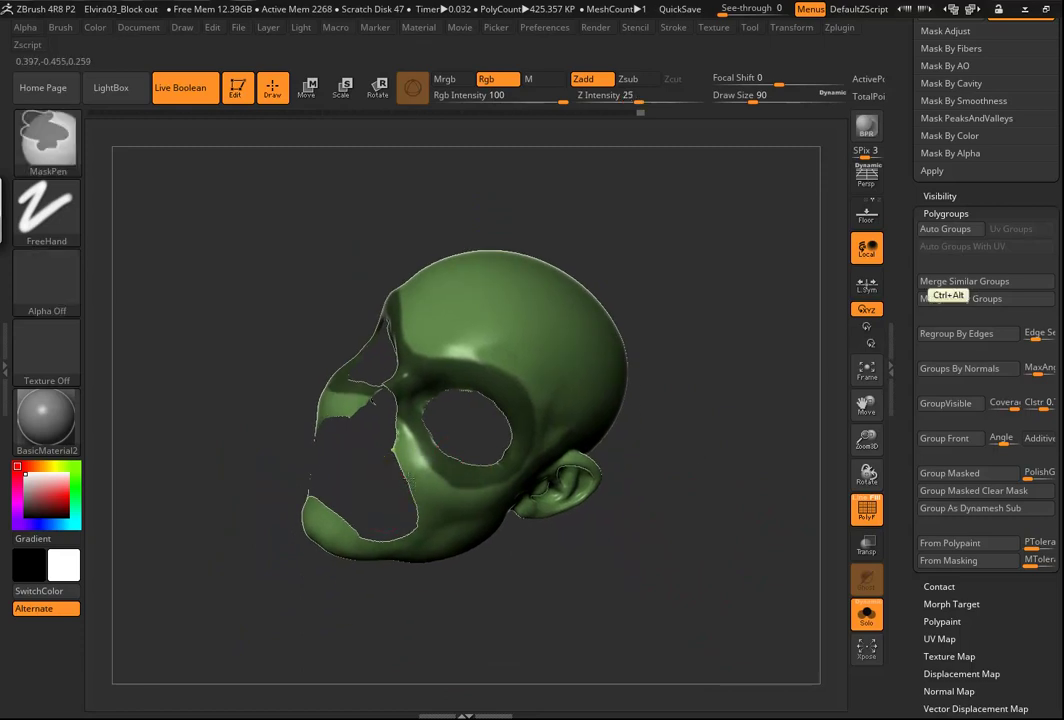
mouse_move(684, 506)
mouse_down()
mouse_move(693, 553)
mouse_move(690, 509)
mouse_move(648, 494)
mouse_move(677, 577)
mouse_move(780, 472)
mouse_move(640, 485)
mouse_move(548, 469)
mouse_up()
key(ctrl+w)
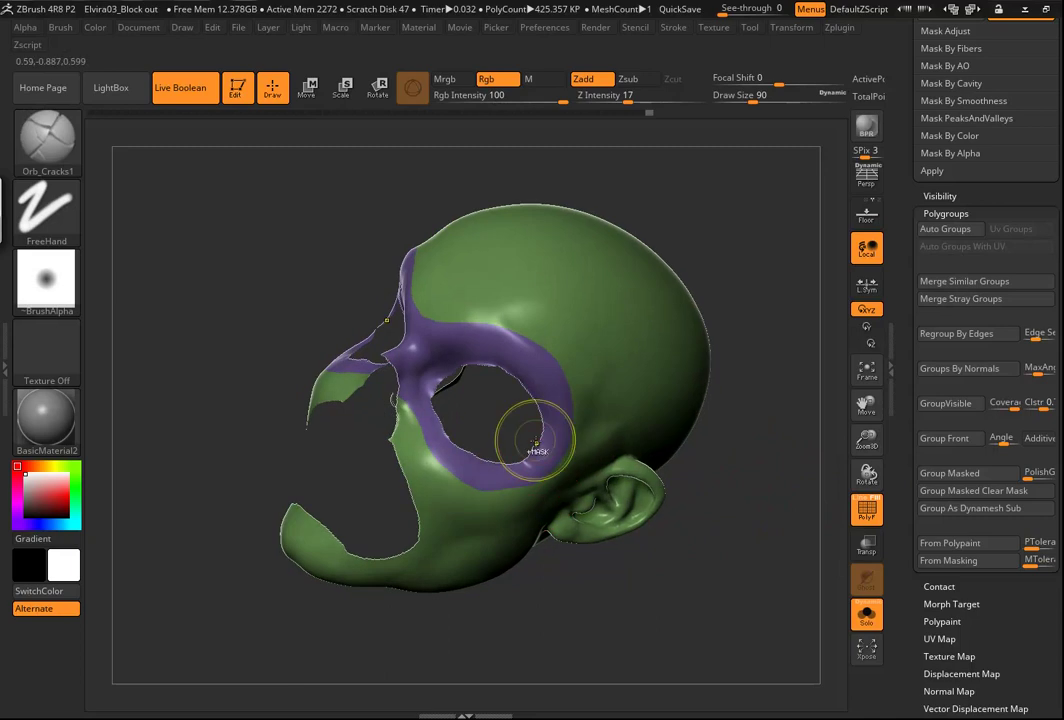
Hide the eye surroundings polygroup and mask the front cheeks, jaw and chin around the mouth opening
ctrl+shift+click(493, 541)
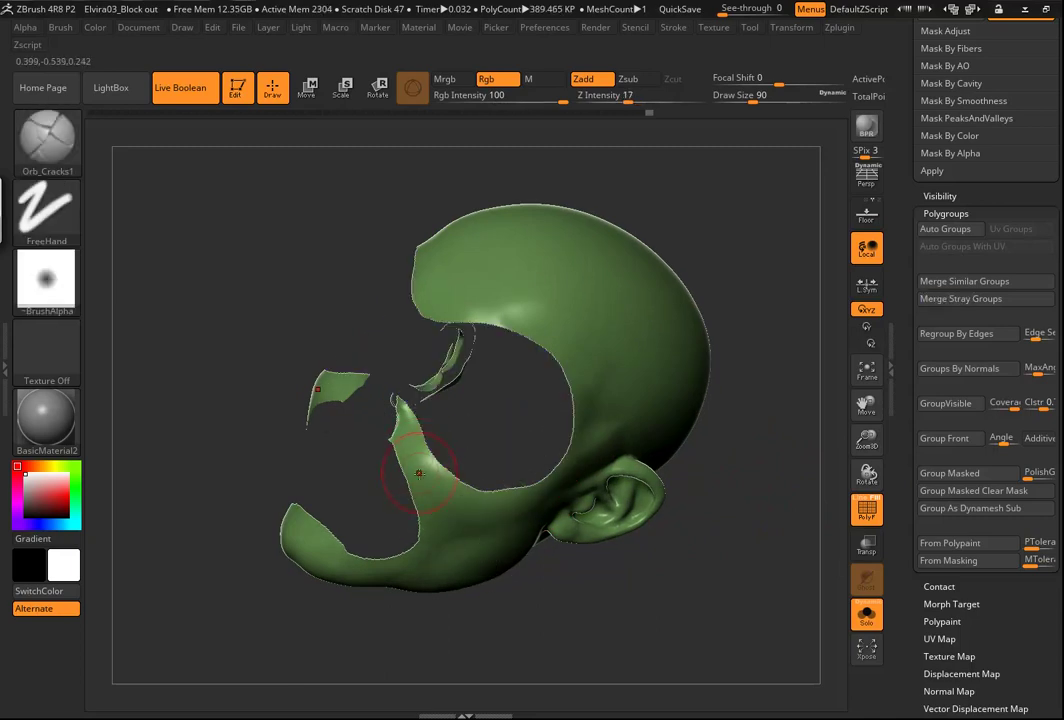
mouse_move(429, 506)
ctrl+mouse_down()
mouse_move(426, 553)
mouse_move(298, 535)
mouse_move(335, 570)
ctrl+mouse_up()
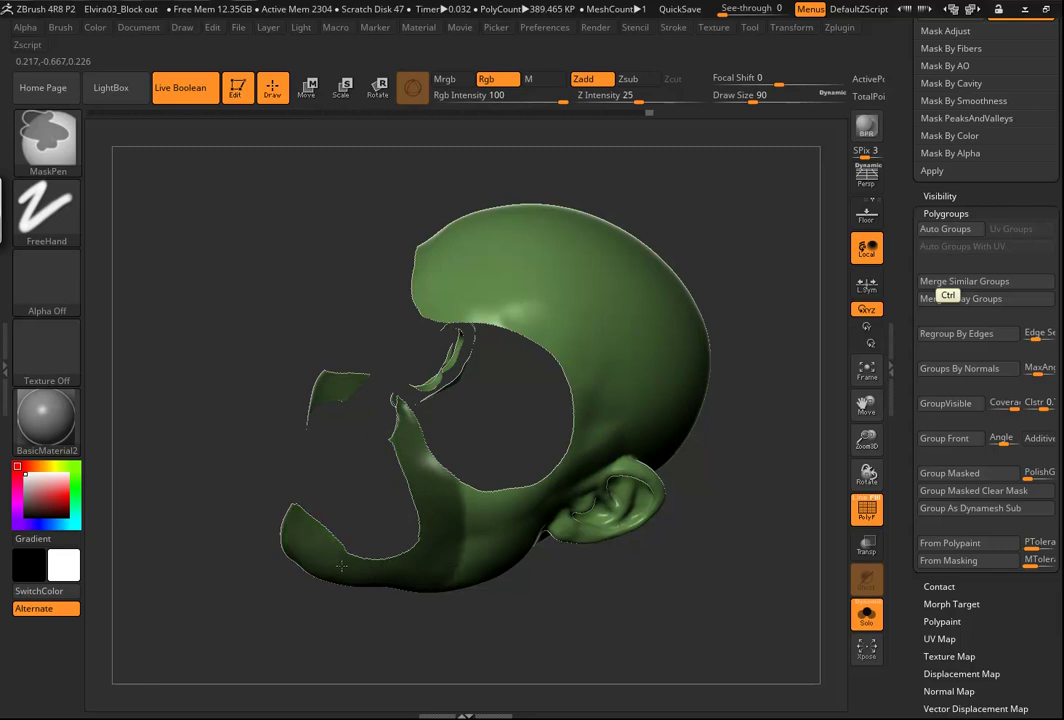
mouse_move(321, 622)
mouse_down()
mouse_move(328, 516)
mouse_move(284, 530)
mouse_up()
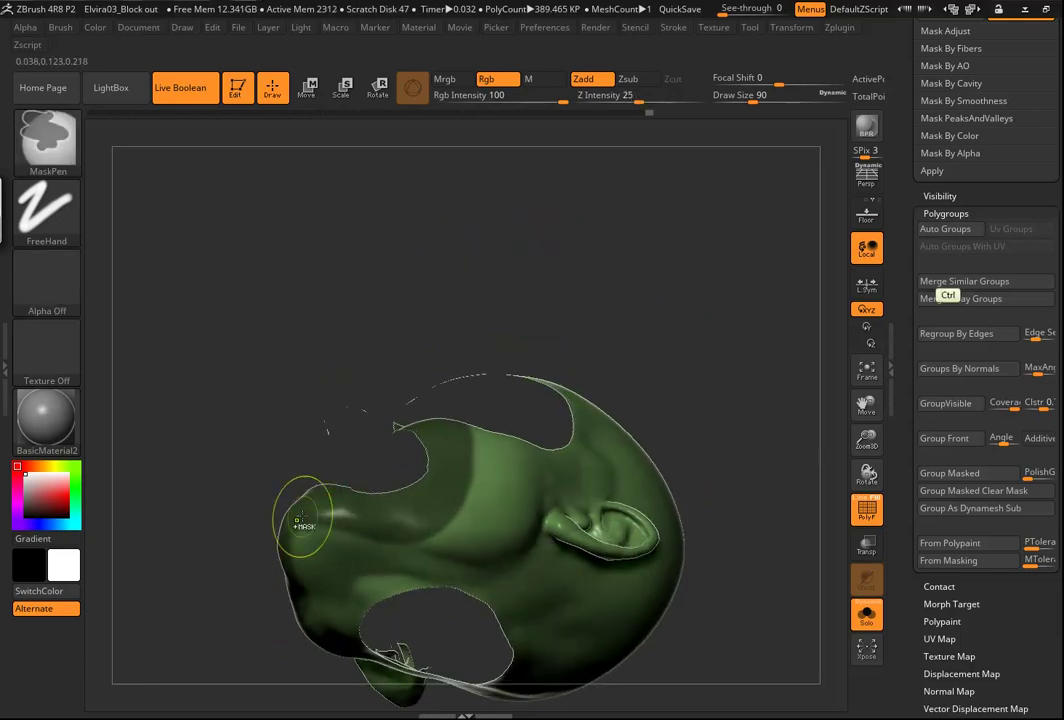
drag(602, 316, 465, 485)
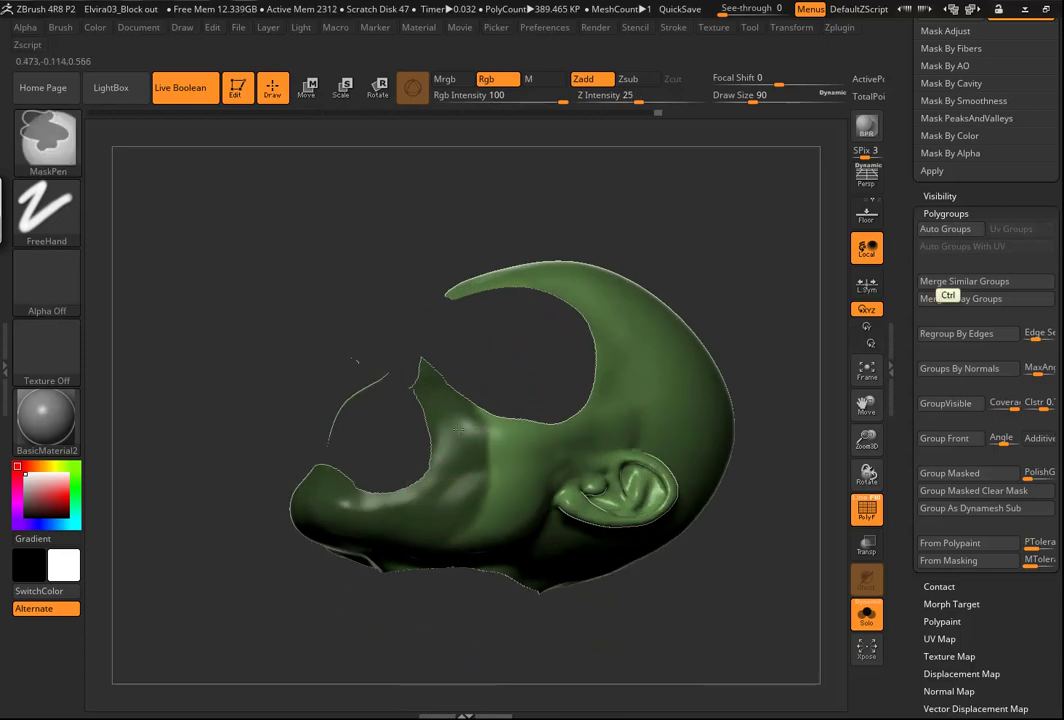
drag(750, 404, 718, 345)
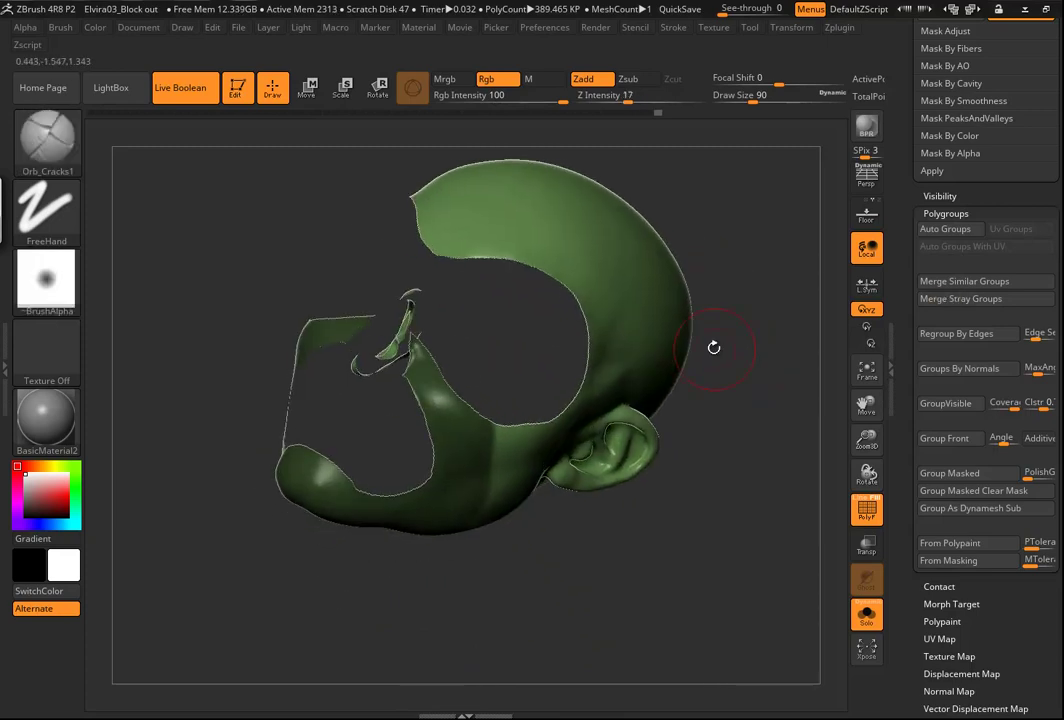
drag(739, 481, 738, 433)
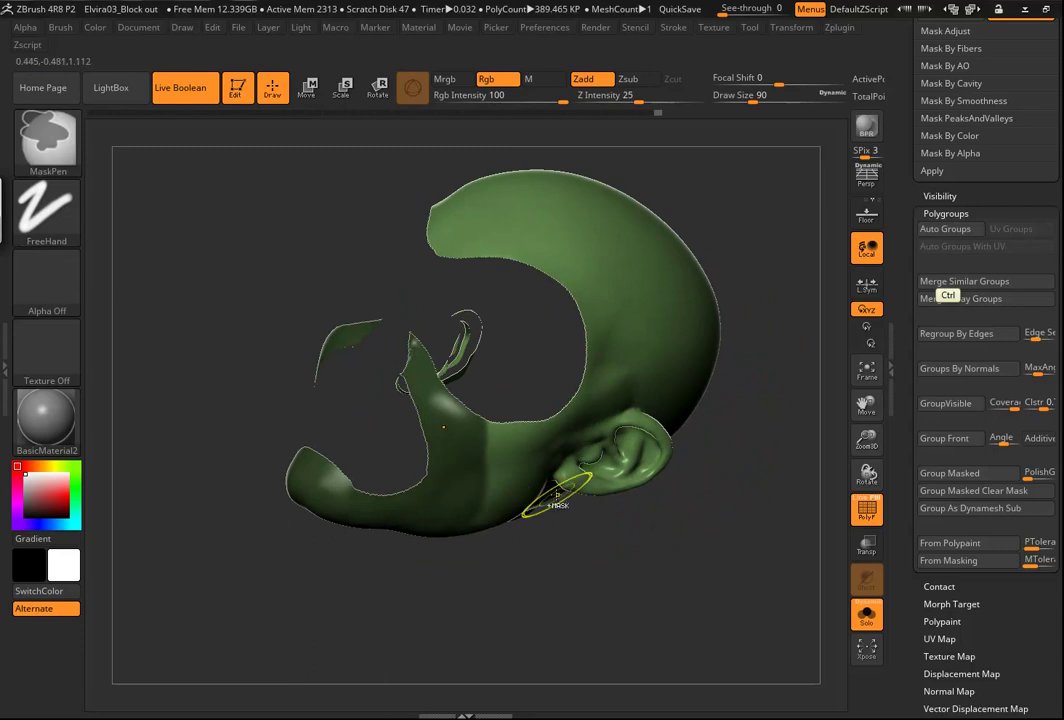
Turn the masked lower face into its own polygroup, undoing and repeating the grouping for a more distinct colour
key(ctrl+w)
drag(529, 553, 566, 525)
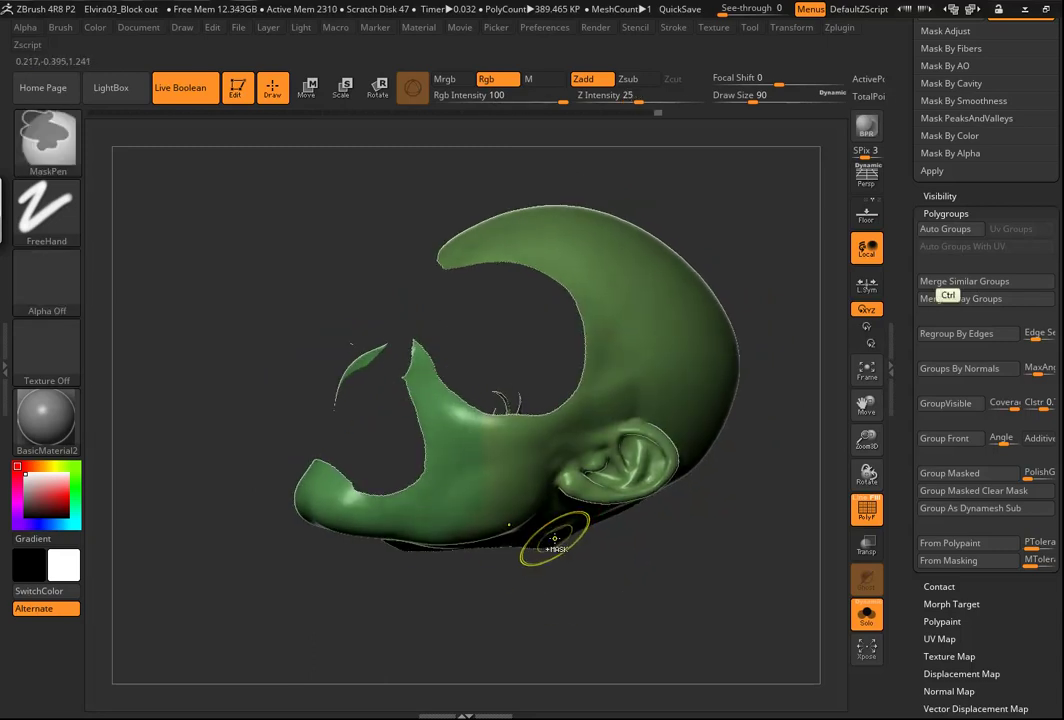
key(ctrl+z)
key(ctrl+w)
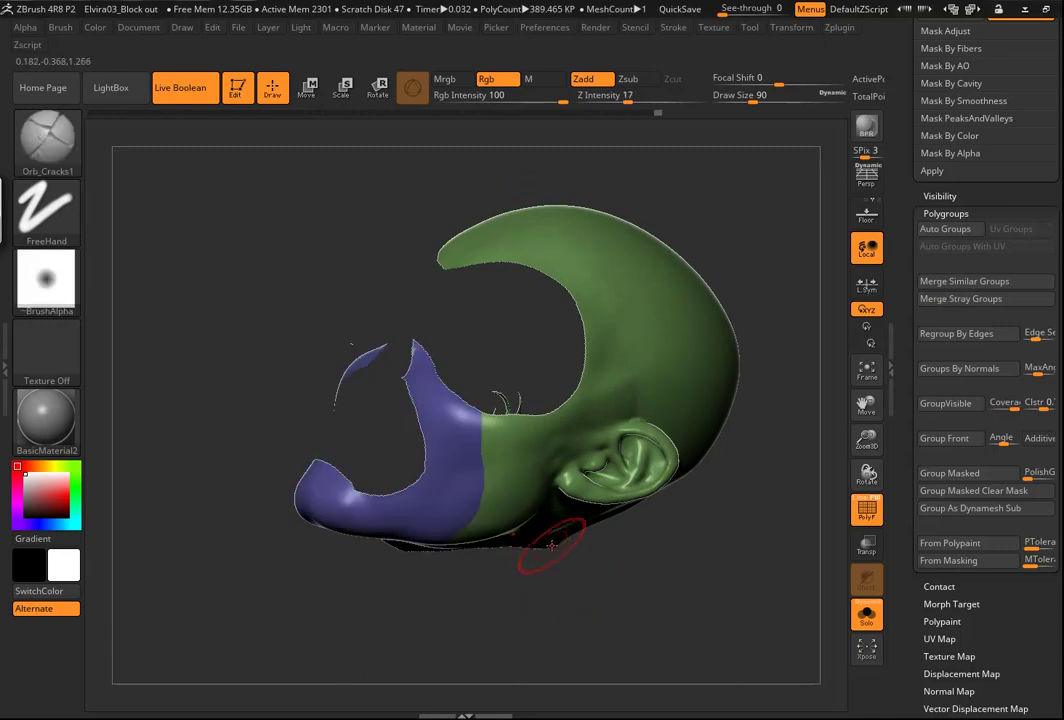
Hide the lower face polygroup so that only the skull and ears remain visible
drag(553, 558, 679, 532)
ctrl+shift+click(438, 467)
mouse_move(500, 568)
mouse_down()
mouse_move(624, 513)
mouse_move(641, 439)
mouse_move(601, 387)
mouse_move(636, 391)
mouse_move(648, 359)
mouse_move(615, 366)
mouse_move(608, 397)
mouse_move(624, 371)
mouse_move(658, 435)
mouse_move(677, 380)
mouse_move(597, 363)
mouse_up()
mouse_move(430, 313)
mouse_down()
mouse_move(391, 301)
mouse_move(430, 285)
mouse_move(435, 317)
mouse_move(482, 368)
mouse_up()
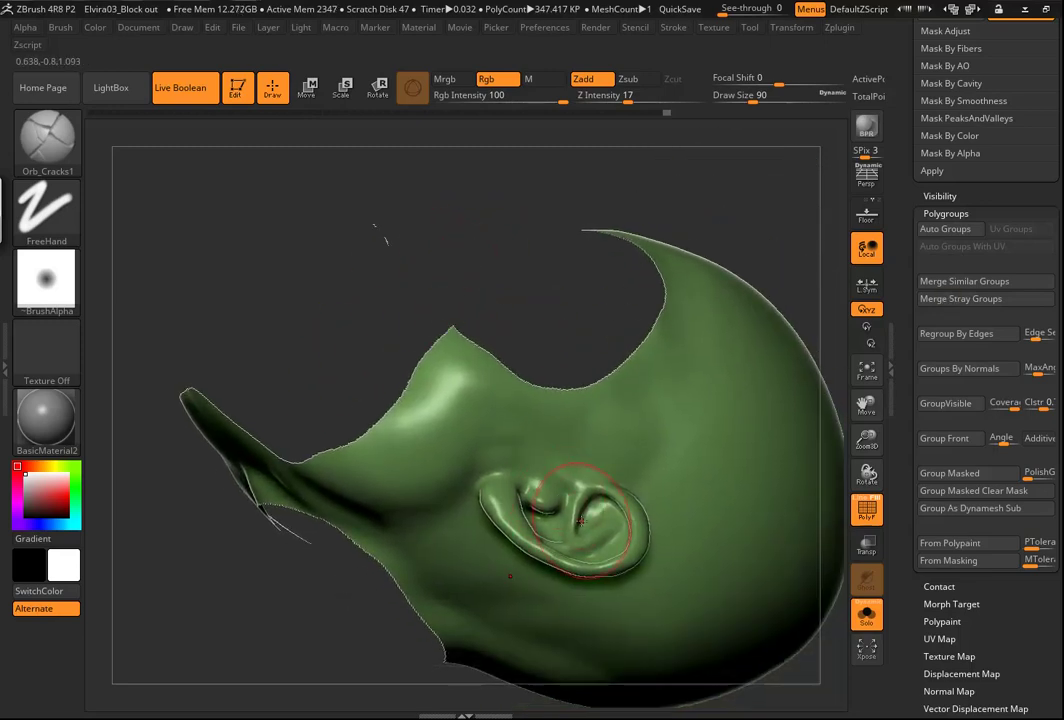
Set the draw size to 62 and mask the ears, including their front folds and the back where they meet the skull
key(s)
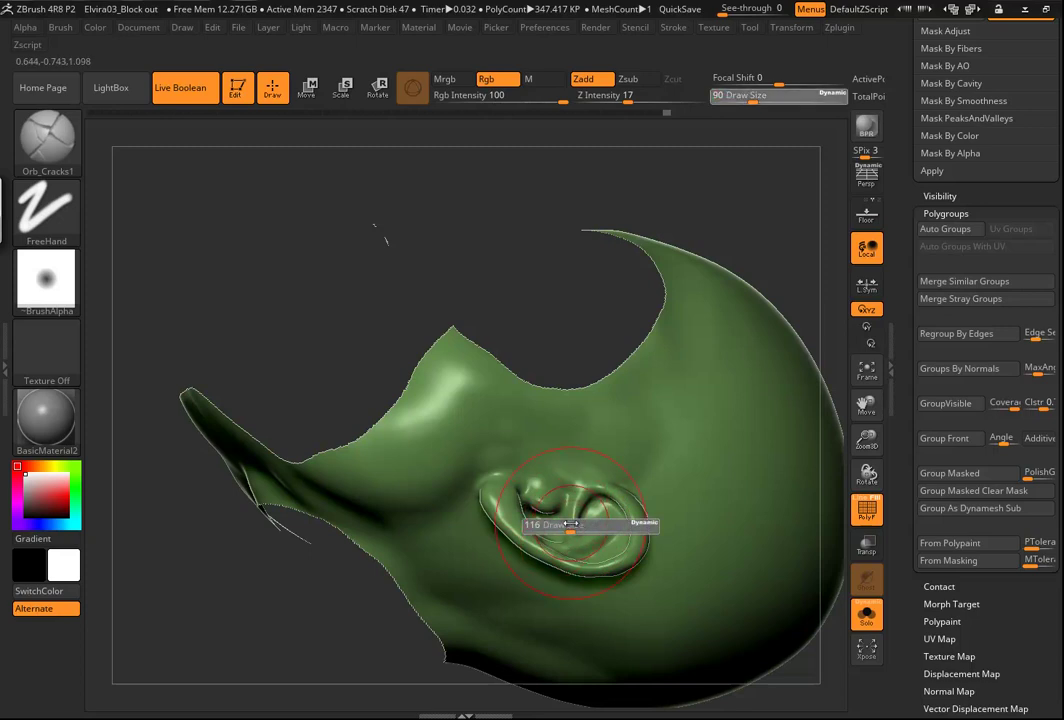
drag(563, 522, 548, 516)
key(ctrl)
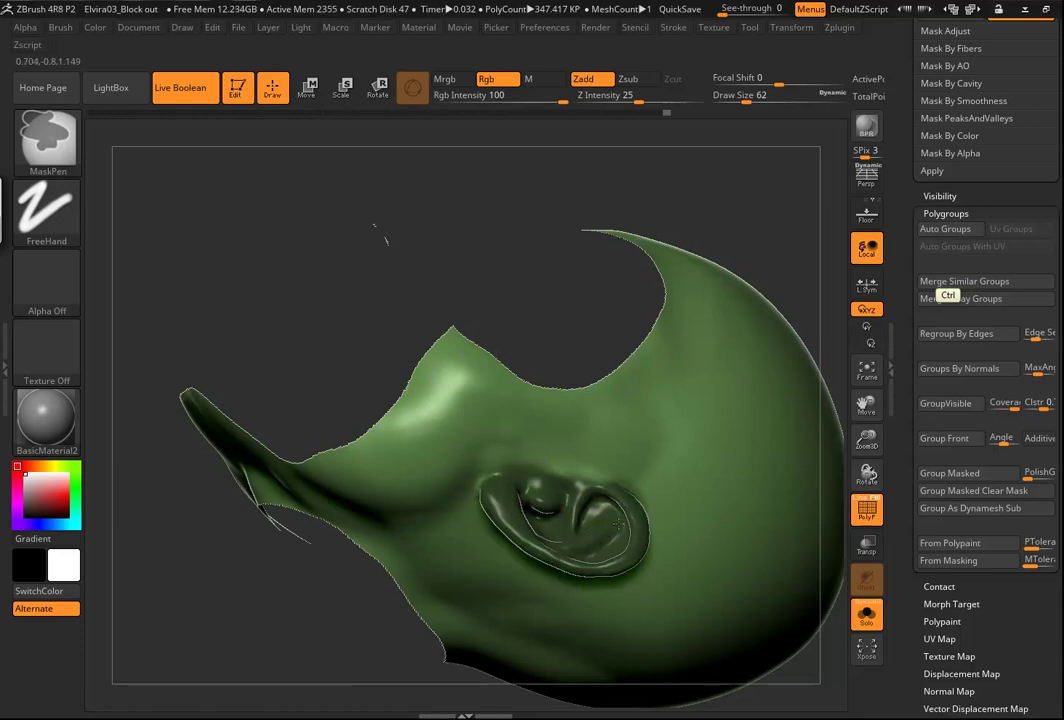
mouse_move(267, 311)
mouse_down()
mouse_move(288, 253)
mouse_move(527, 340)
mouse_move(663, 302)
mouse_move(646, 349)
mouse_up()
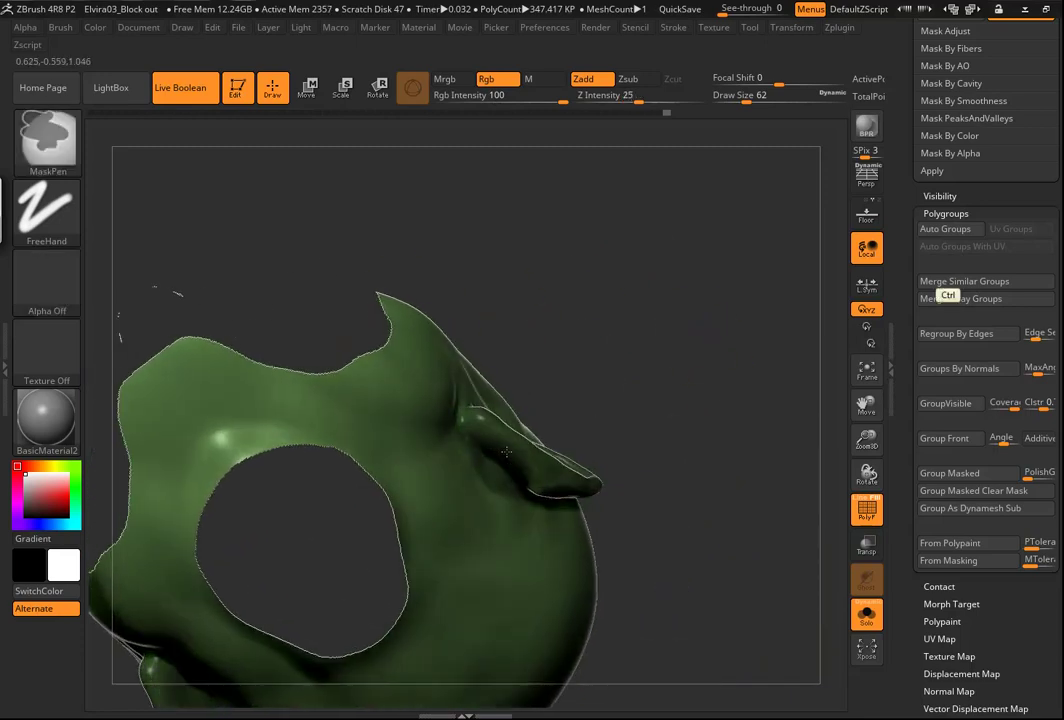
mouse_move(773, 465)
mouse_down()
mouse_move(698, 366)
mouse_move(690, 370)
mouse_up()
ctrl+drag(566, 458, 551, 462)
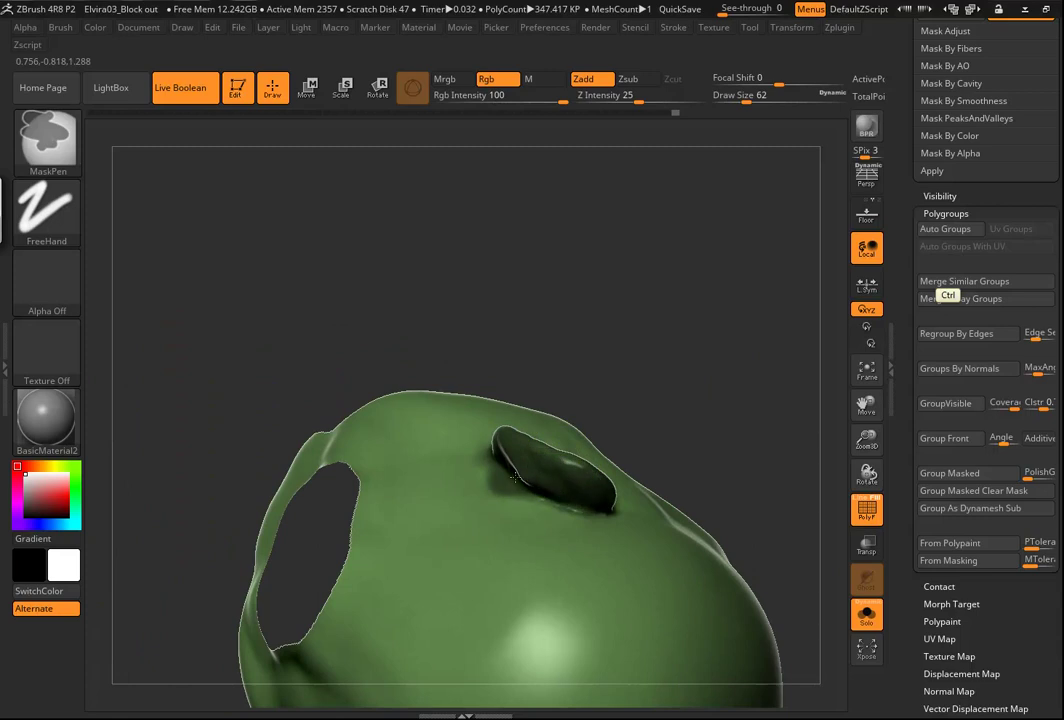
Trim the excess mask from the skull around the base of the ear
drag(684, 413, 490, 428)
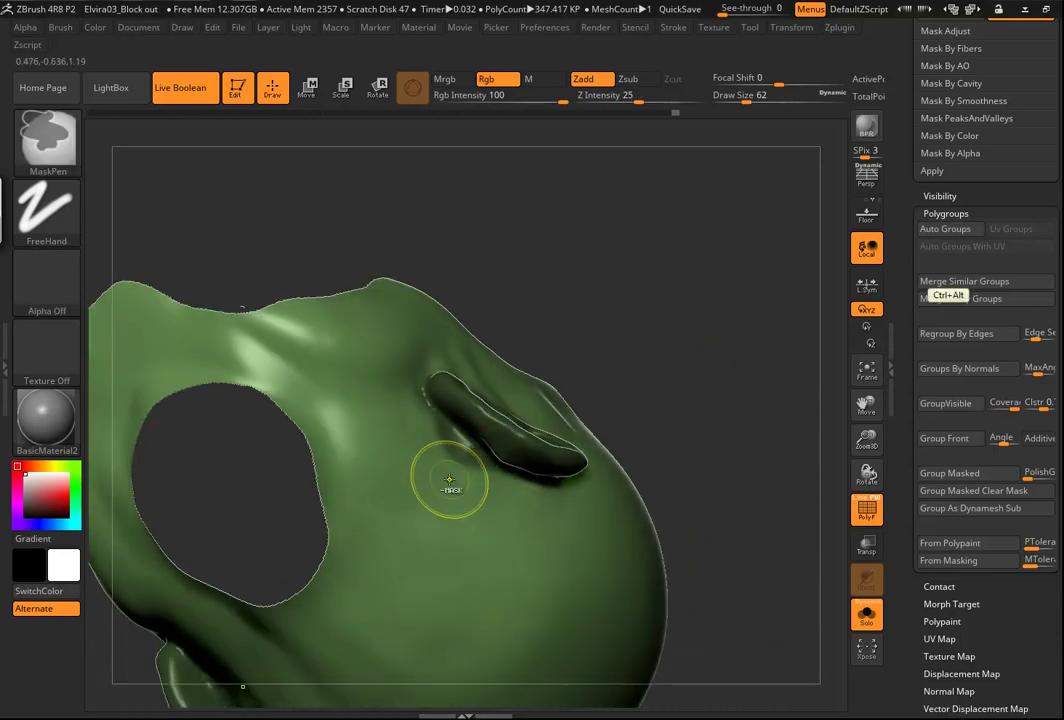
ctrl+alt+drag(449, 483, 451, 480)
drag(784, 404, 706, 443)
mouse_move(522, 527)
ctrl+alt+mouse_down()
mouse_move(505, 505)
mouse_move(567, 585)
ctrl+alt+mouse_up()
Hide the ears' polygroup and regroup the remaining skull with Auto Groups
drag(750, 622, 717, 439)
ctrl+shift+click(386, 368)
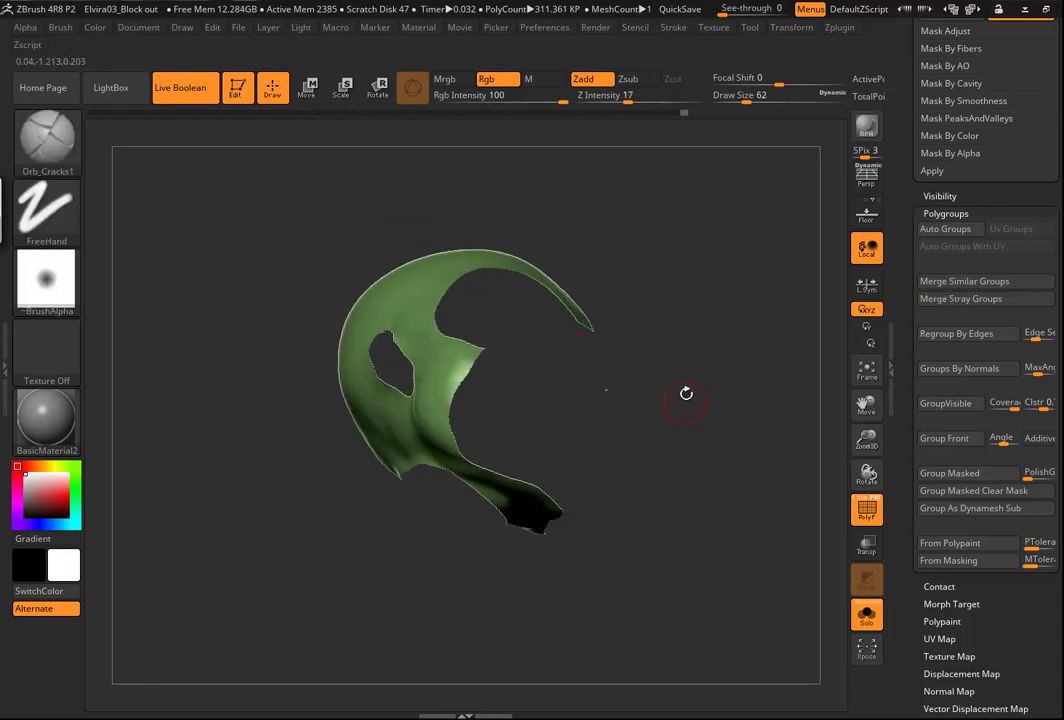
click(945, 229)
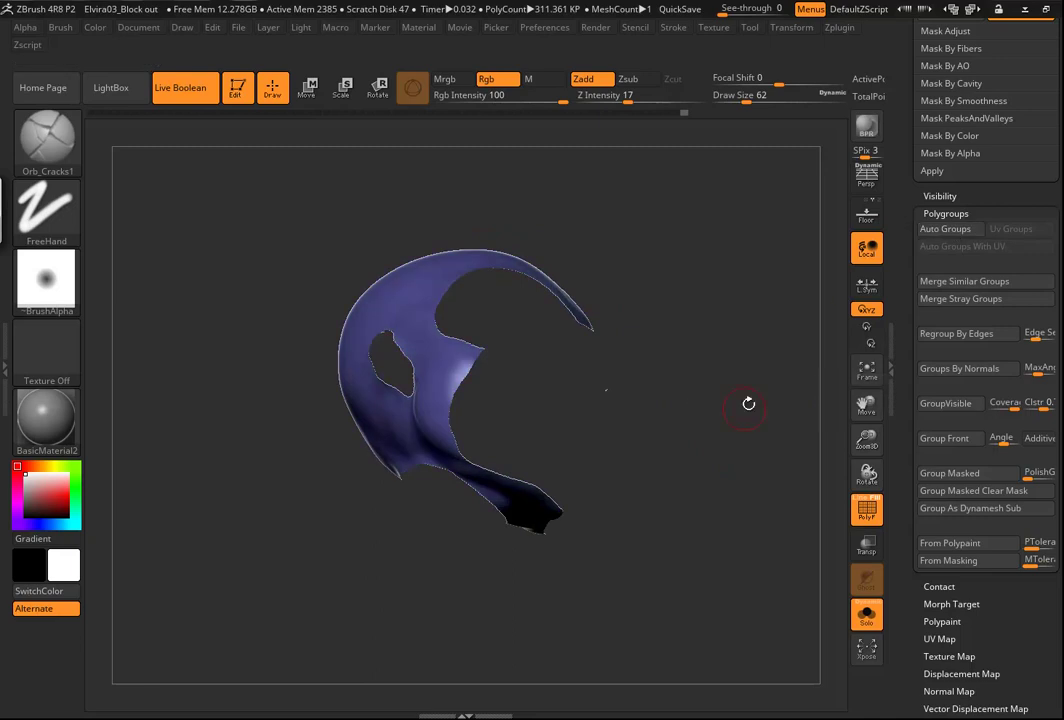
Show all hidden parts of the head again
mouse_move(708, 428)
mouse_down()
mouse_move(682, 430)
mouse_move(709, 402)
mouse_move(774, 414)
mouse_move(734, 432)
mouse_move(658, 397)
mouse_move(425, 366)
mouse_up()
ctrl+shift+double_click(434, 316)
drag(689, 447, 734, 577)
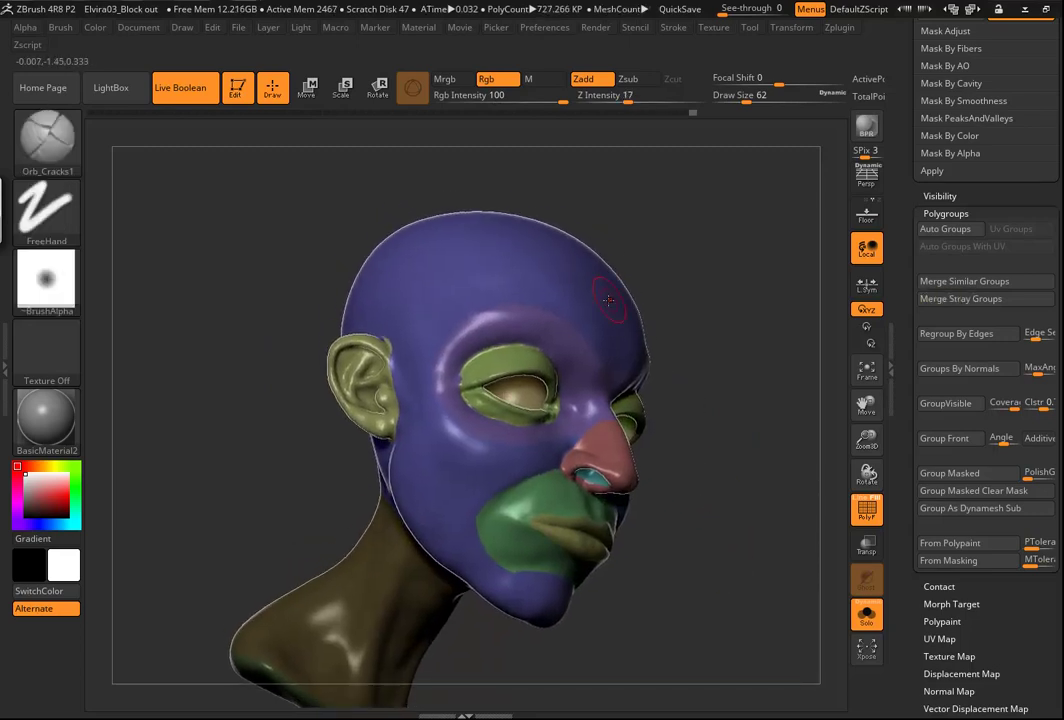
Isolate the ear polygroup, invert the visibility to hide it, and set the draw size to 35
drag(656, 379, 716, 483)
key(ctrl+shift)
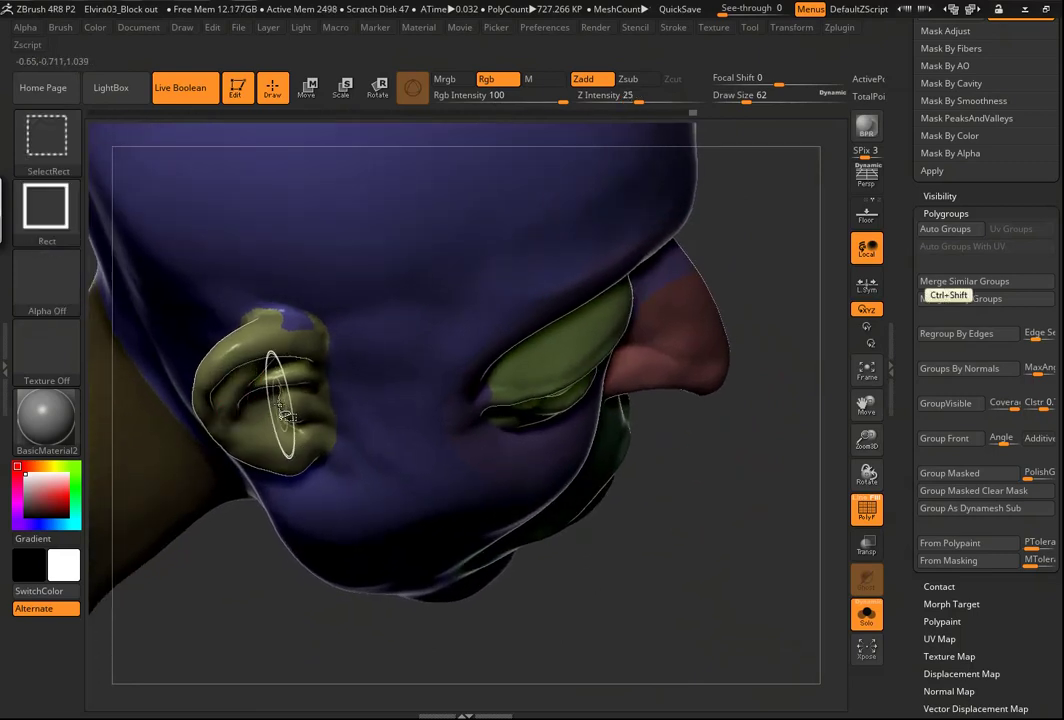
ctrl+shift+click(278, 372)
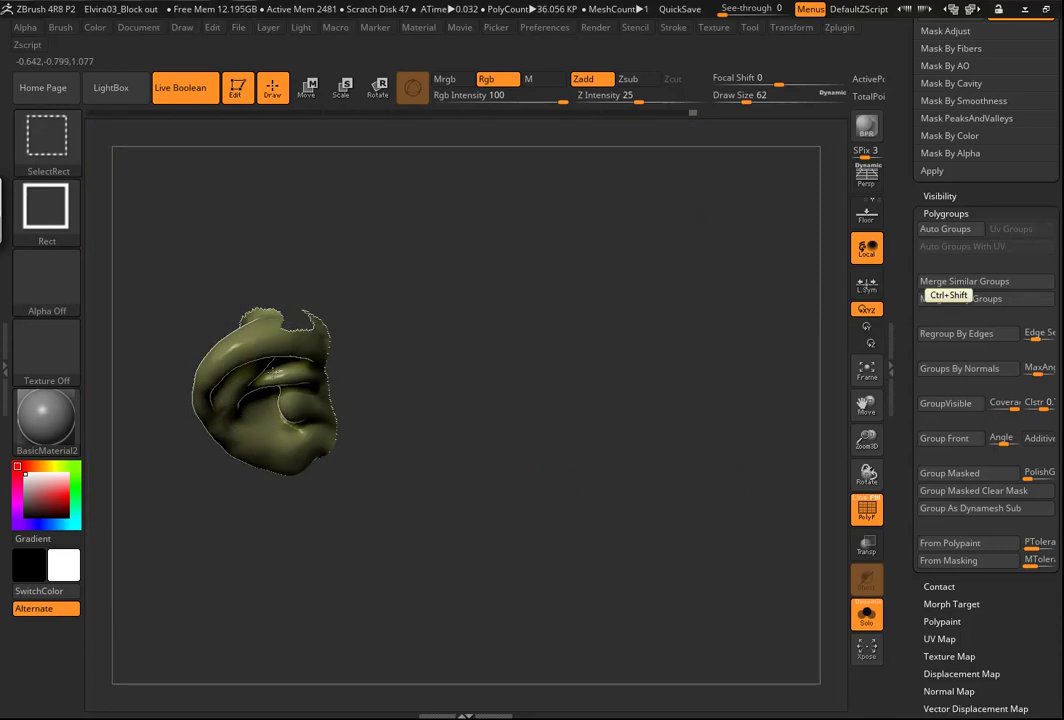
ctrl+shift+click(278, 372)
drag(689, 537, 650, 558)
key(s)
mouse_move(347, 342)
mouse_down()
mouse_move(355, 338)
mouse_move(342, 340)
mouse_up()
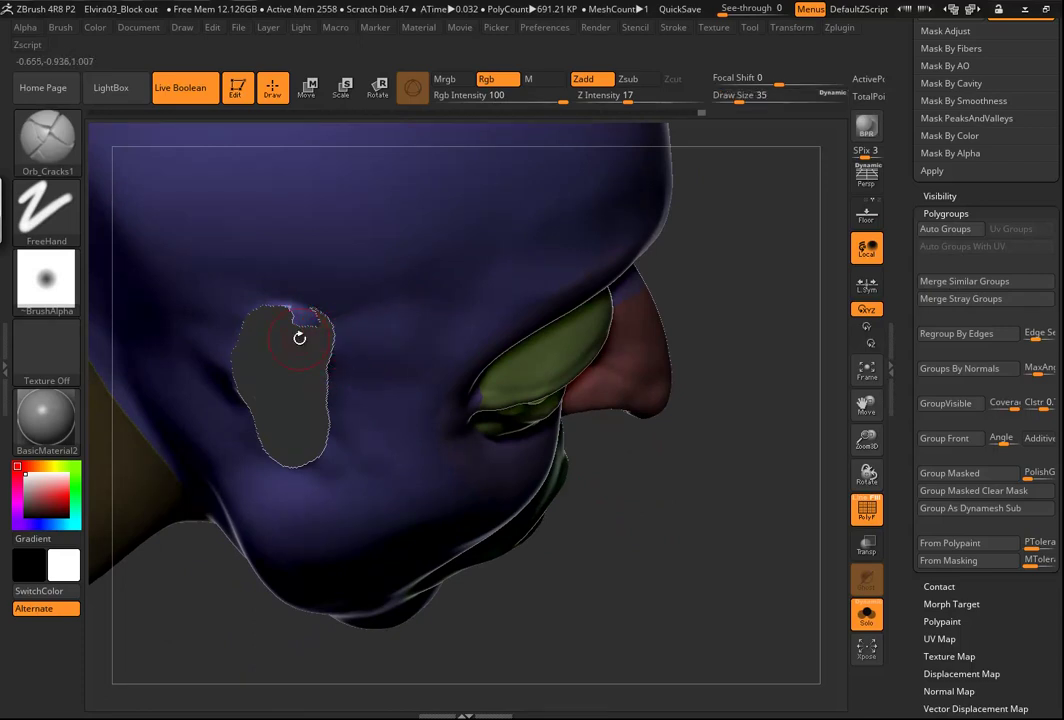
Hide the stray skull-coloured patch at the upper edge of the ear opening with a small selection rectangle
key(ctrl+shift)
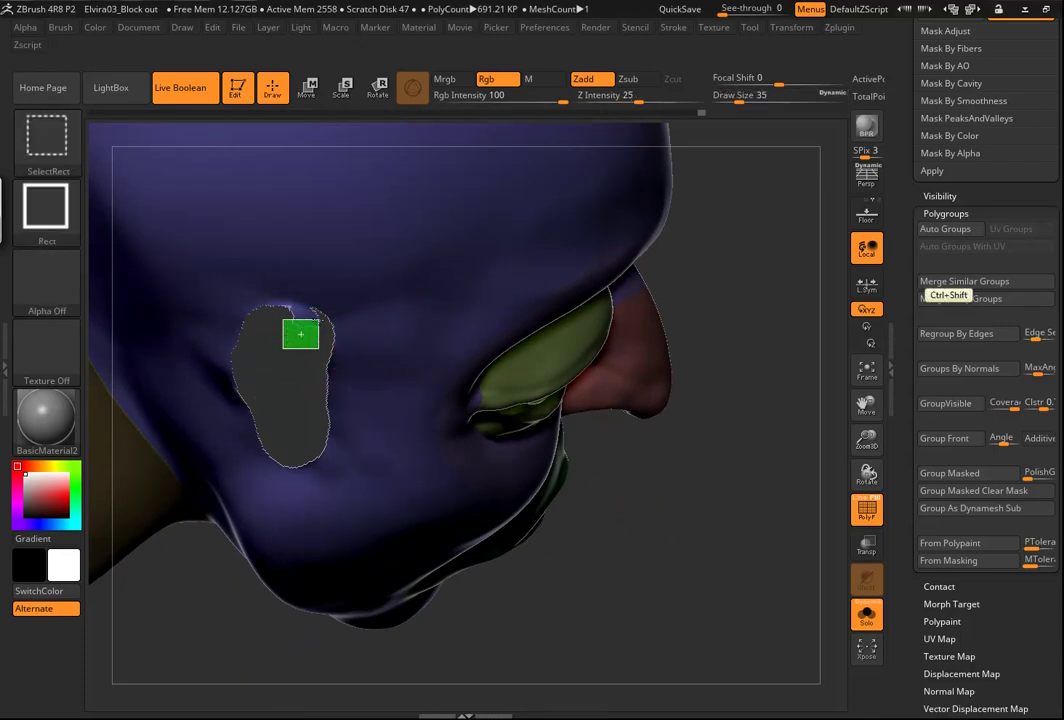
ctrl+shift+drag(300, 334, 292, 331)
ctrl+shift+click(298, 341)
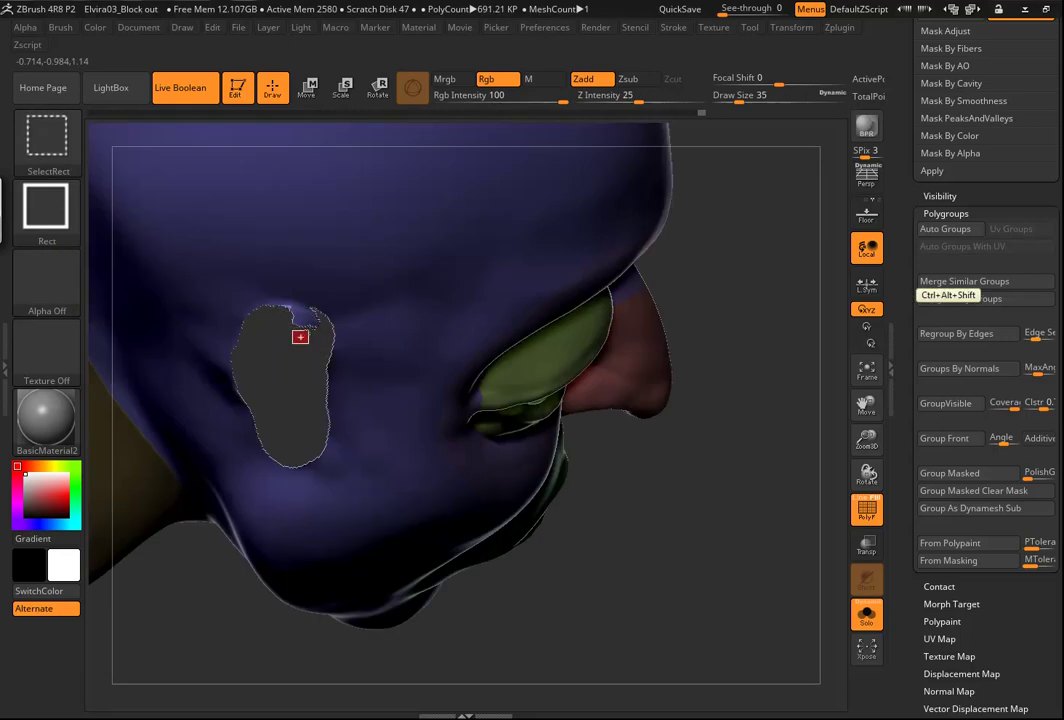
ctrl+alt+shift+drag(292, 344, 289, 335)
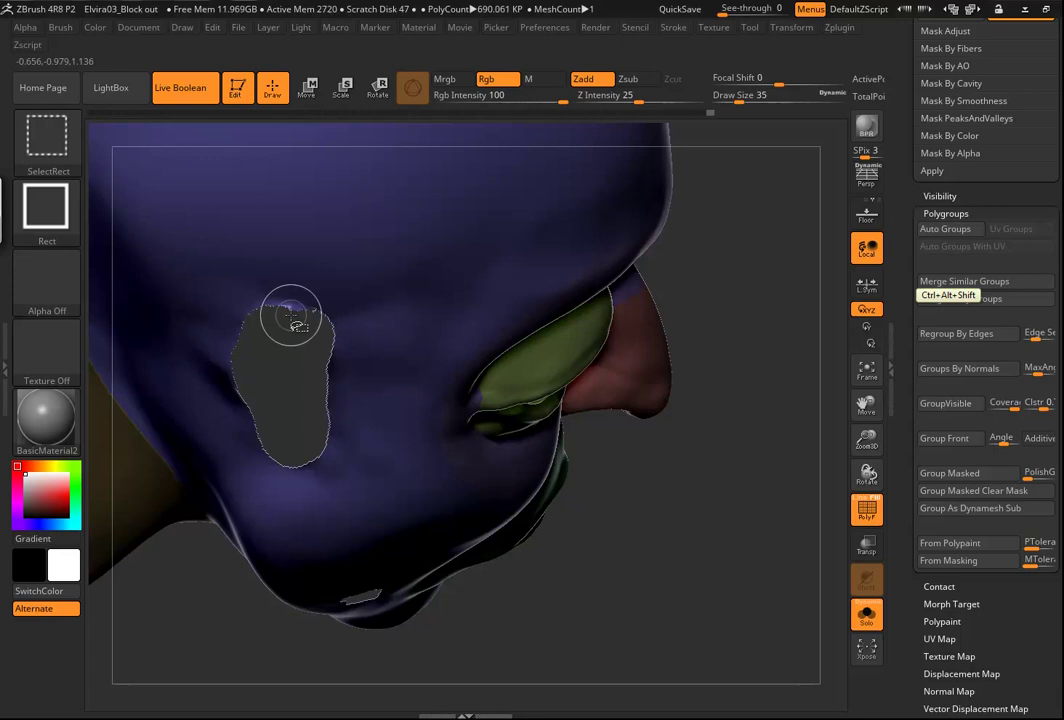
Invert the visibility to show the ears and hide the stray patch from the jaw
mouse_move(676, 527)
mouse_down()
mouse_move(682, 516)
mouse_move(622, 544)
mouse_move(604, 519)
mouse_move(617, 411)
mouse_up()
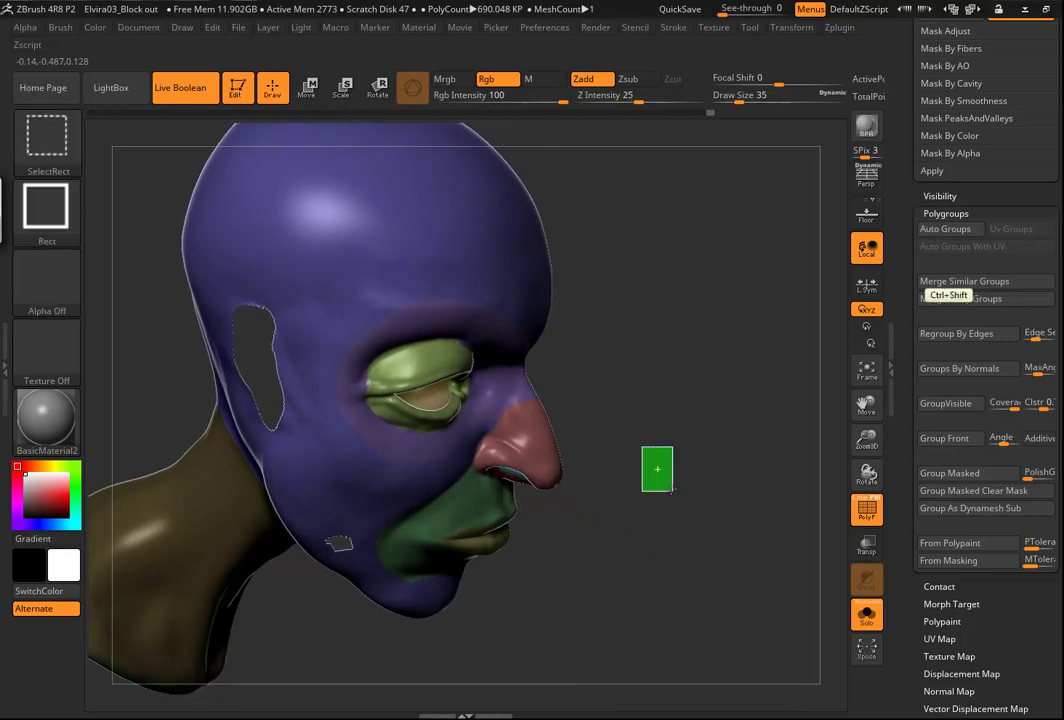
ctrl+shift+click(646, 452)
key(ctrl+shift)
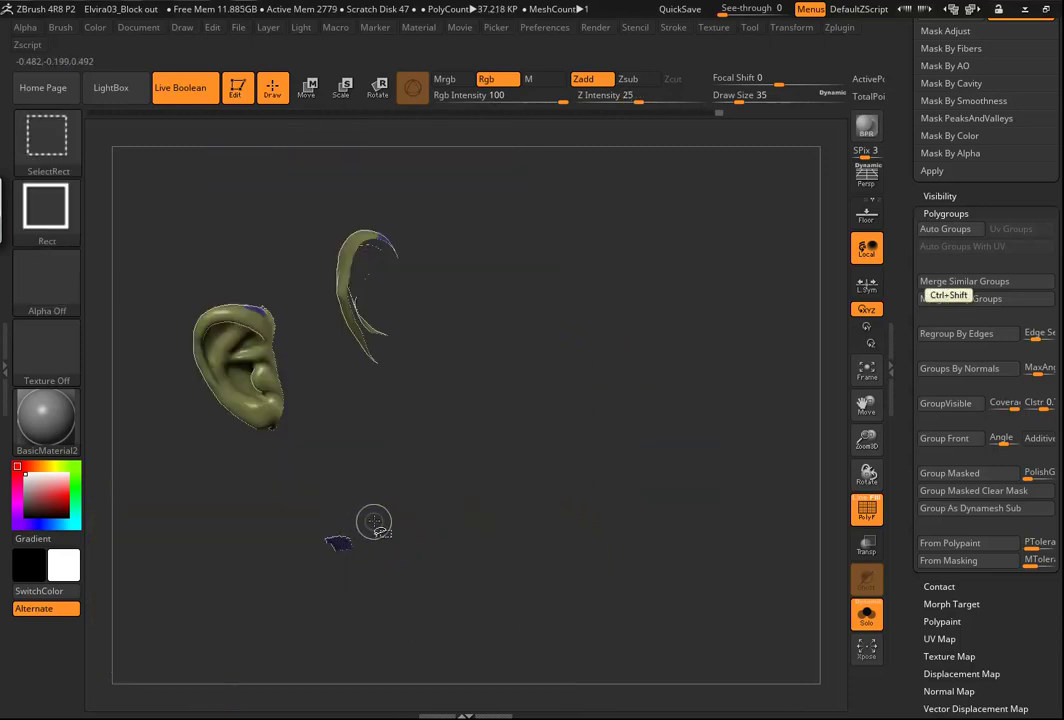
ctrl+alt+shift+drag(385, 509, 293, 590)
Group the visible ears with their stray patches into one polygroup and show the whole head
mouse_move(472, 525)
mouse_down()
mouse_move(589, 545)
mouse_move(541, 513)
mouse_move(998, 409)
mouse_up()
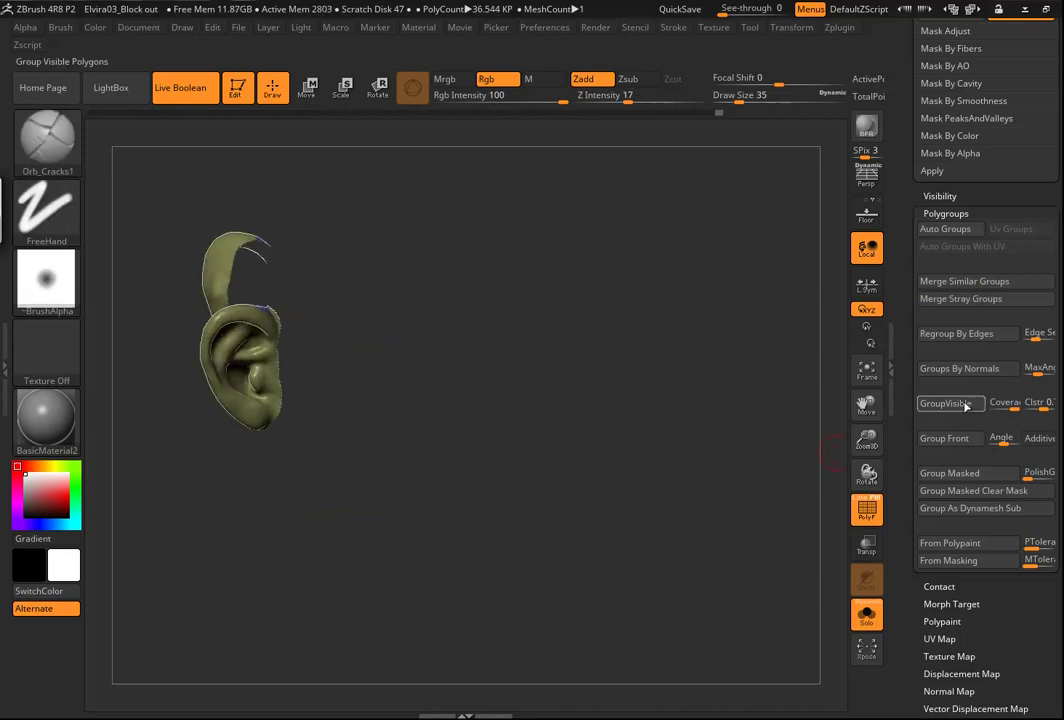
drag(418, 461, 551, 461)
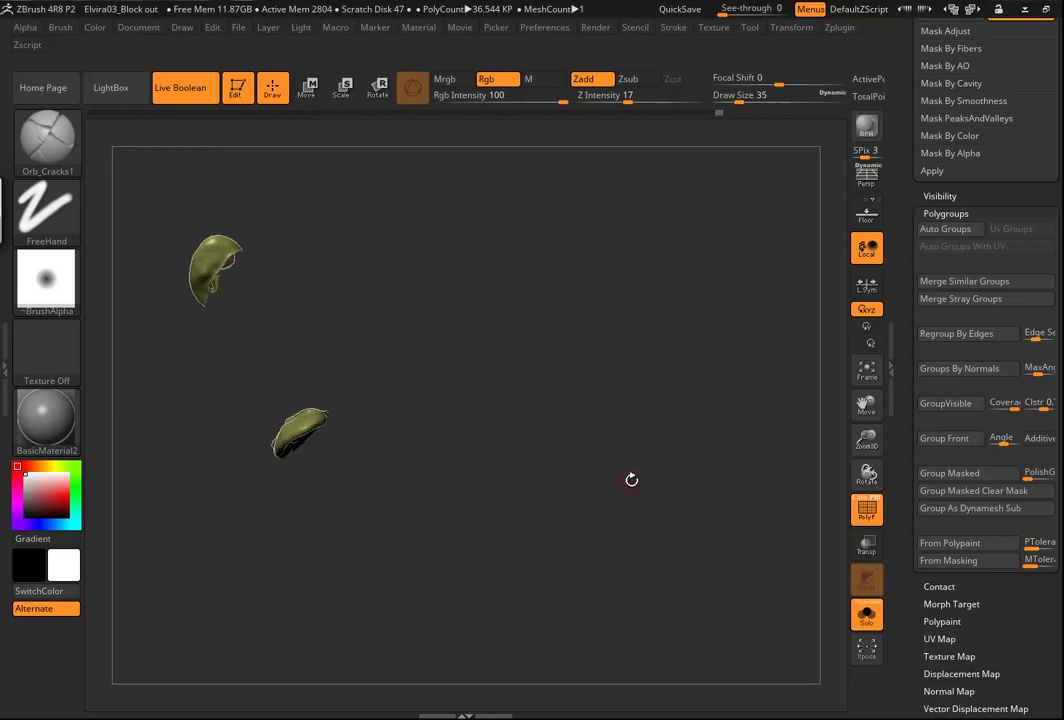
ctrl+shift+click(615, 481)
drag(615, 482, 620, 320)
Switch the material to Flat Color to make the polygroup borders easier to check
click(46, 417)
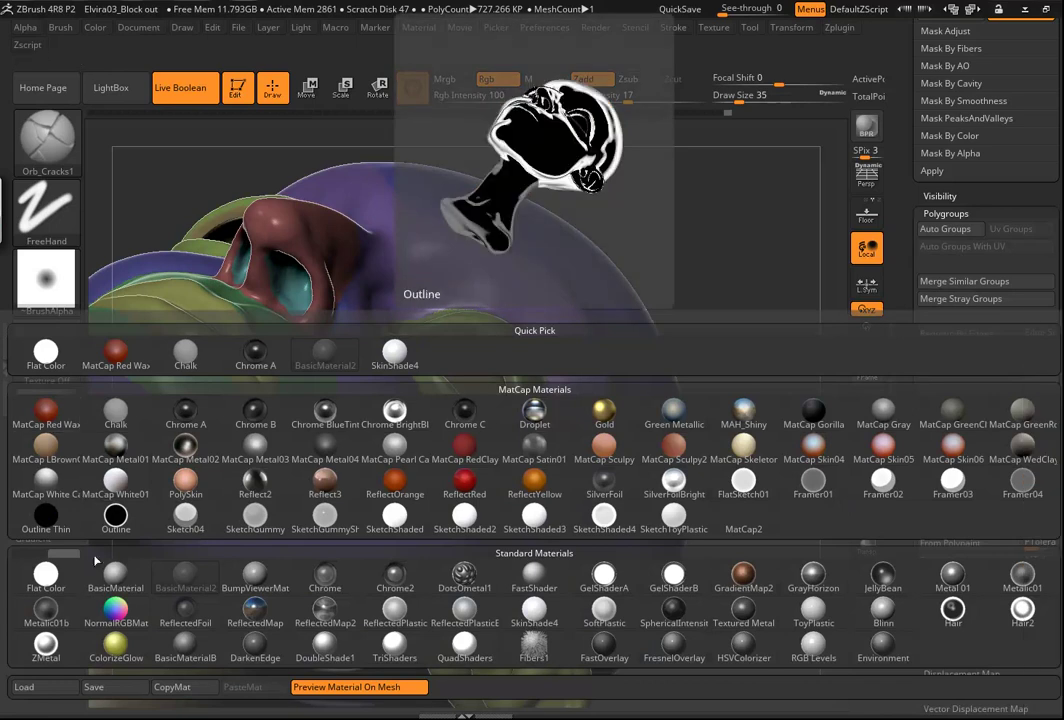
click(45, 574)
mouse_move(694, 321)
mouse_down()
mouse_move(748, 277)
mouse_move(716, 253)
mouse_move(724, 284)
mouse_move(672, 292)
mouse_move(700, 318)
mouse_move(696, 328)
mouse_up()
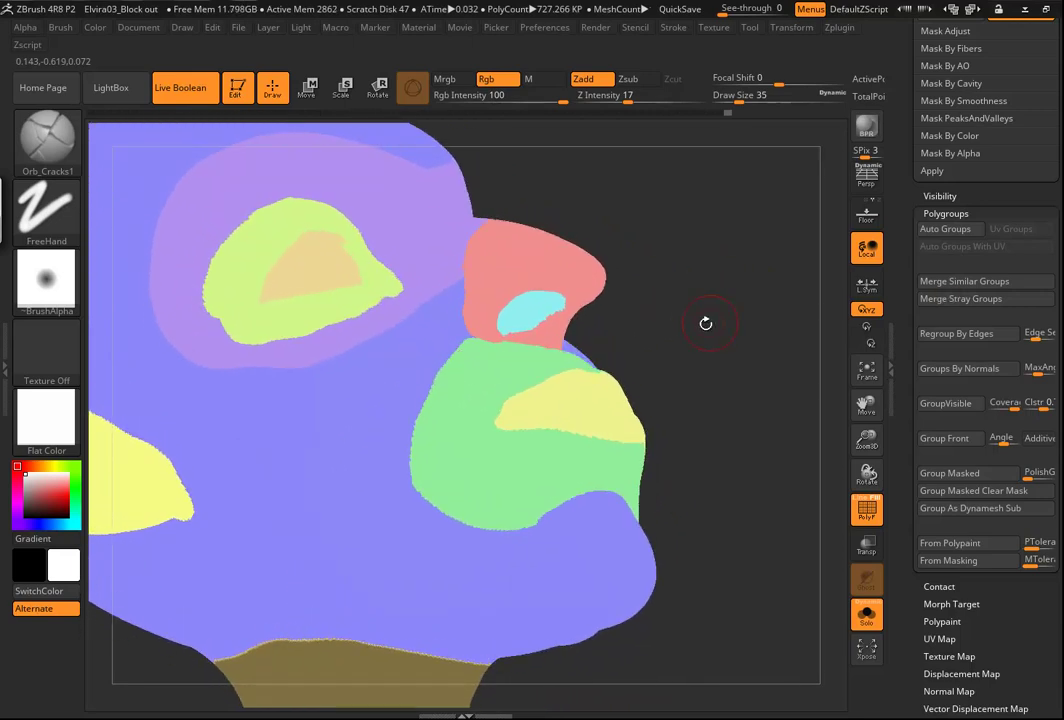
Hide the lower face, skull, ear, eye surroundings, eyelid and eyeball polygroups one after another
ctrl+shift+click(322, 461)
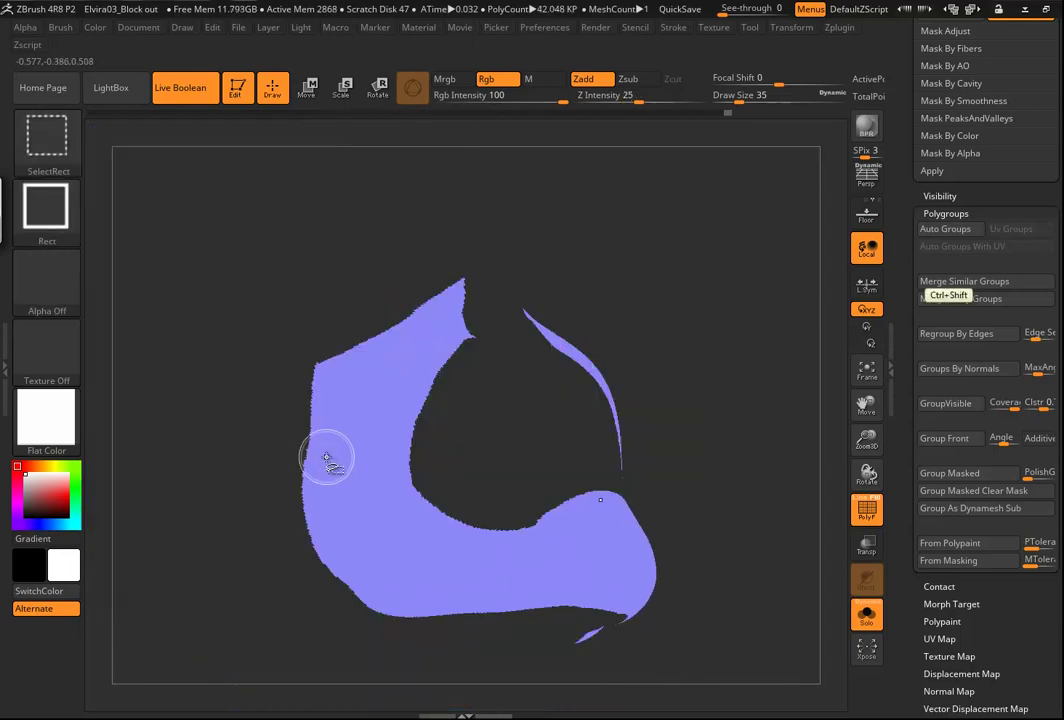
ctrl+shift+click(368, 518)
ctrl+alt+shift+click(256, 537)
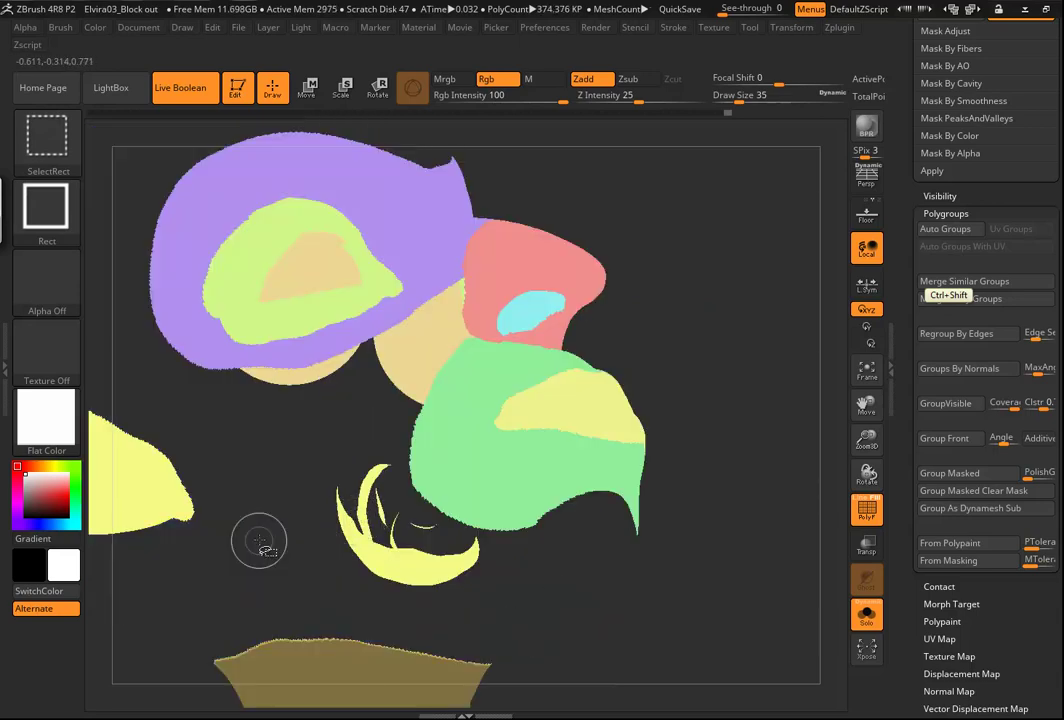
ctrl+alt+shift+click(135, 503)
ctrl+alt+shift+click(311, 343)
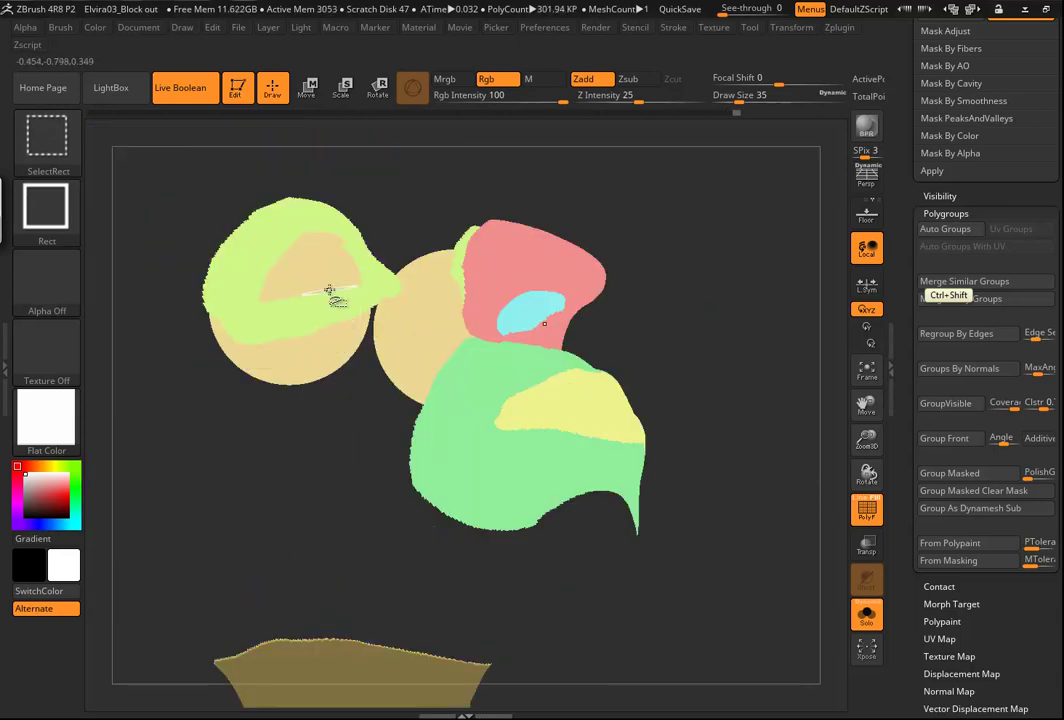
ctrl+alt+shift+click(322, 302)
ctrl+alt+shift+click(306, 333)
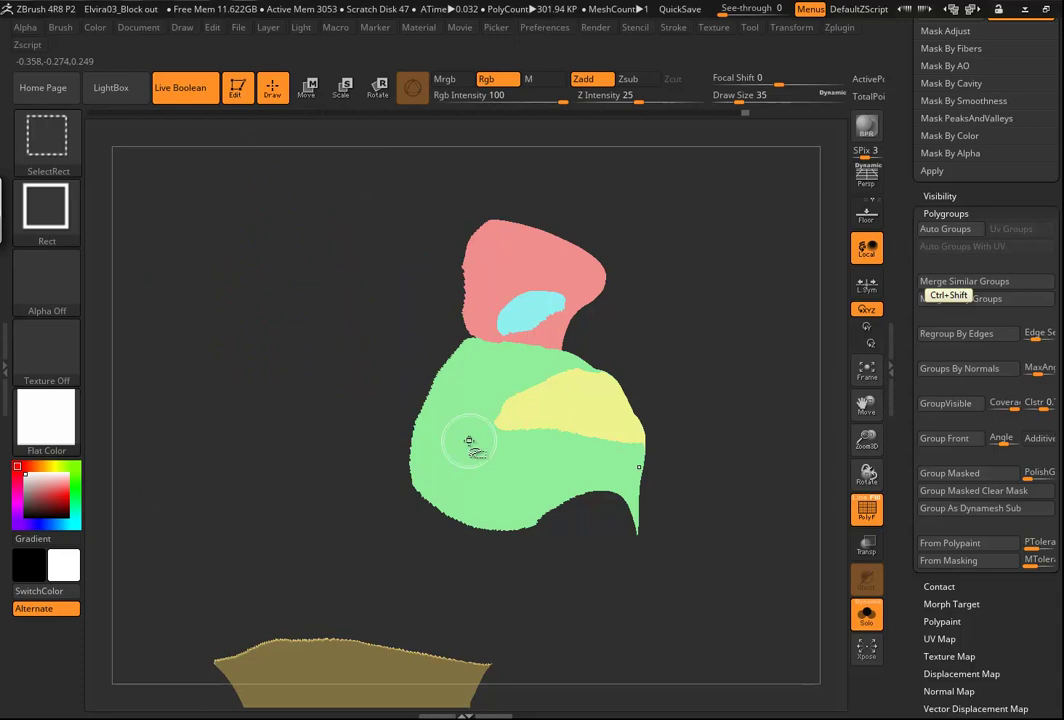
Hide the mouth area, lips and neck polygroups so that only the nose and nostrils remain
ctrl+alt+shift+click(449, 490)
ctrl+alt+shift+click(612, 442)
ctrl+alt+shift+click(333, 655)
mouse_move(496, 590)
mouse_down()
mouse_move(544, 527)
mouse_move(544, 477)
mouse_up()
ctrl+alt+shift+click(475, 625)
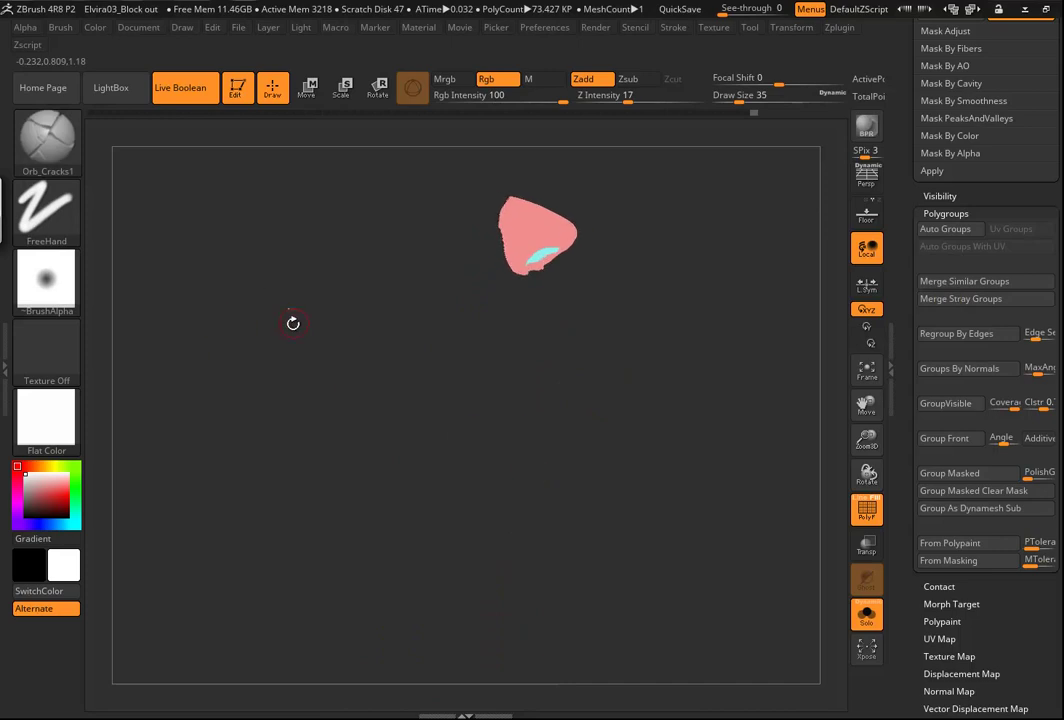
Hide the nose polygroup to inspect the nostrils from several angles, and bring the nose back
mouse_move(636, 366)
mouse_down()
mouse_move(613, 444)
mouse_move(596, 406)
mouse_move(624, 440)
mouse_move(568, 513)
mouse_up()
ctrl+alt+shift+click(453, 290)
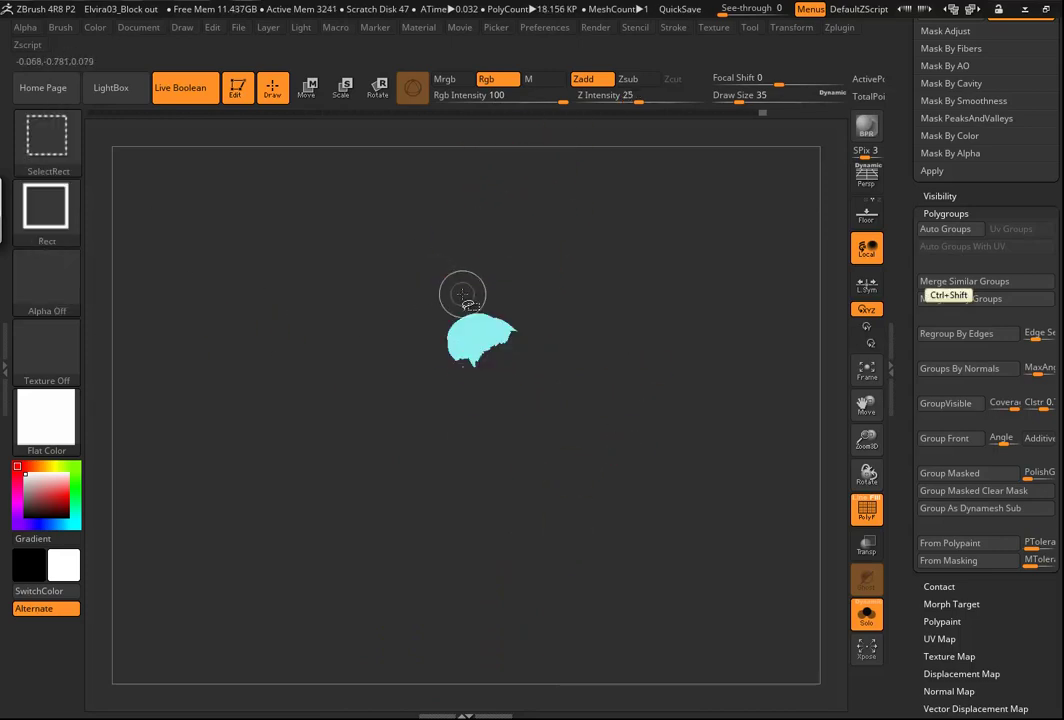
drag(627, 411, 592, 461)
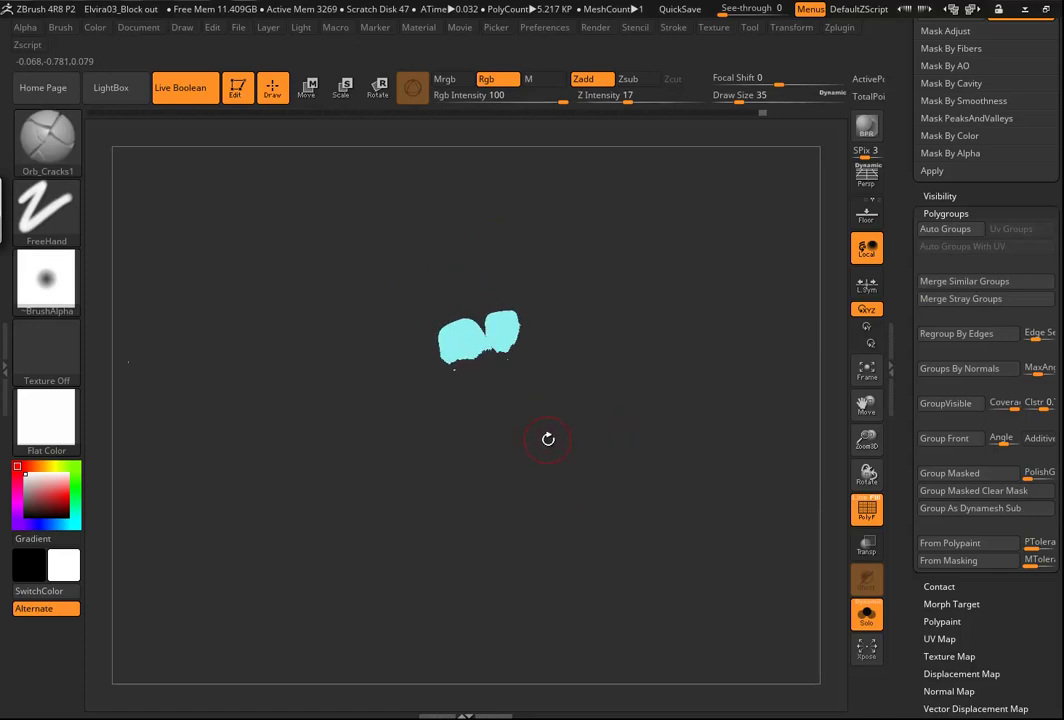
ctrl+shift+click(545, 438)
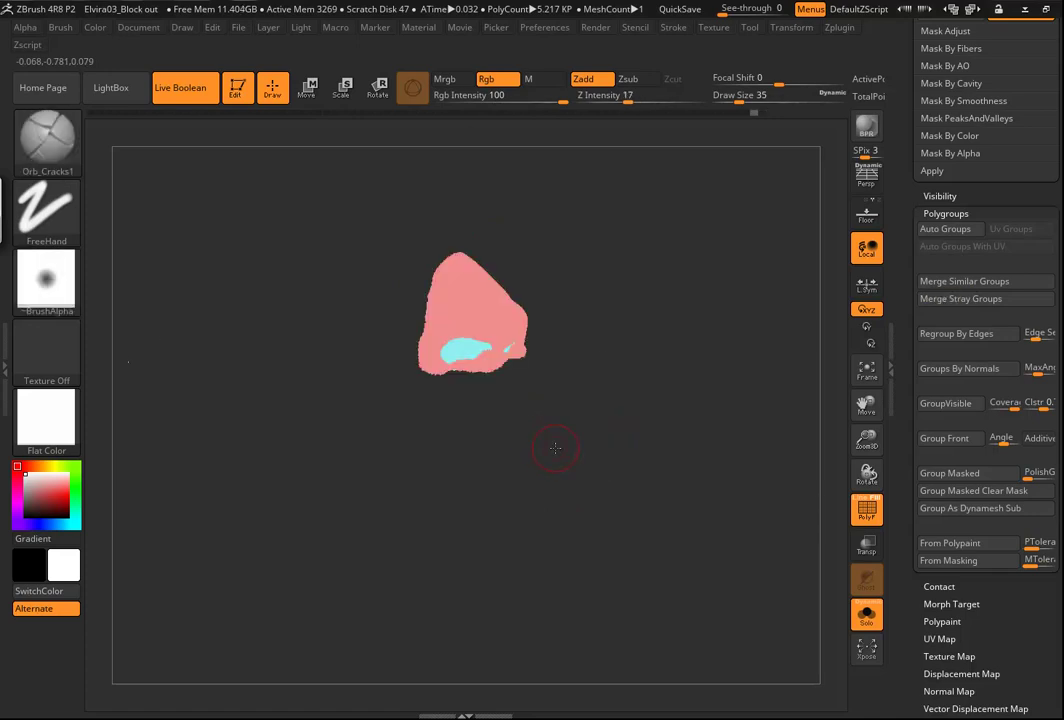
mouse_move(600, 470)
mouse_down()
mouse_move(572, 430)
mouse_move(604, 483)
mouse_up()
Hide the nostril polygroup and group the visible nose as a single polygroup
key(ctrl+shift)
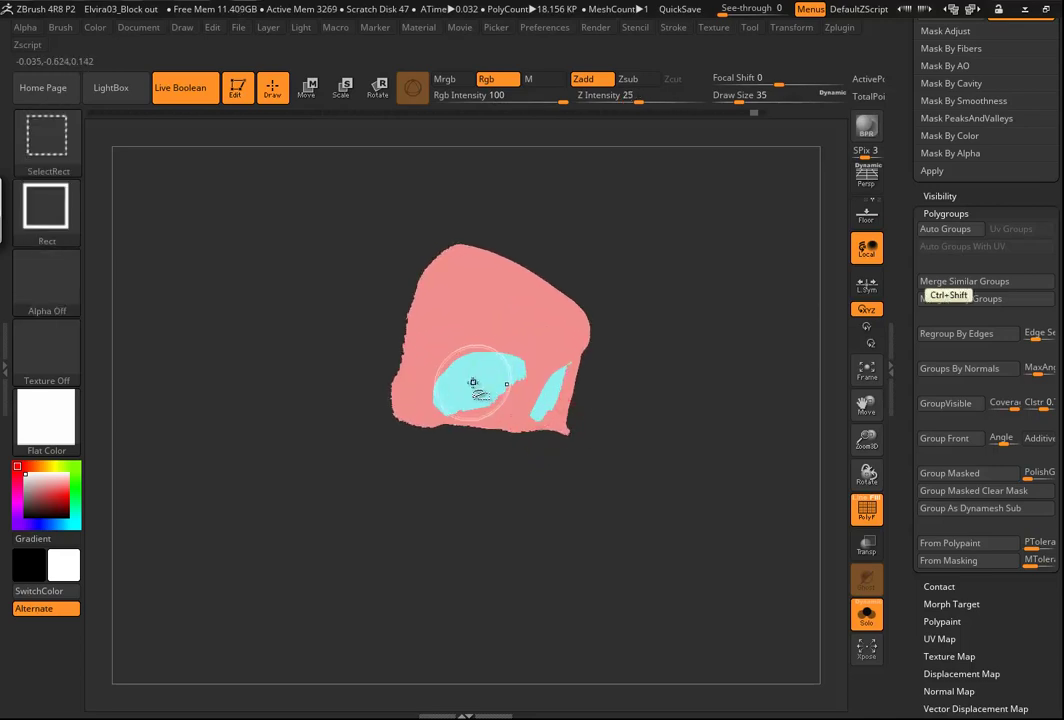
ctrl+shift+click(473, 384)
drag(518, 515, 530, 448)
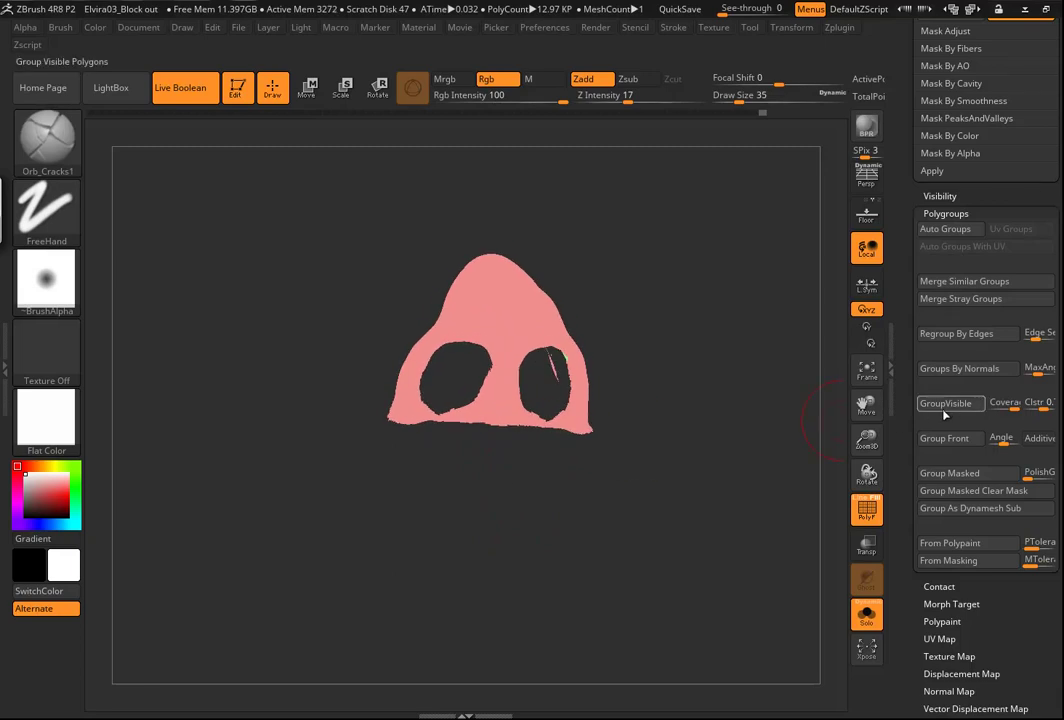
click(948, 411)
Check the isolated nose for stray pieces and regroup it with Auto Groups
alt+drag(575, 511, 390, 506)
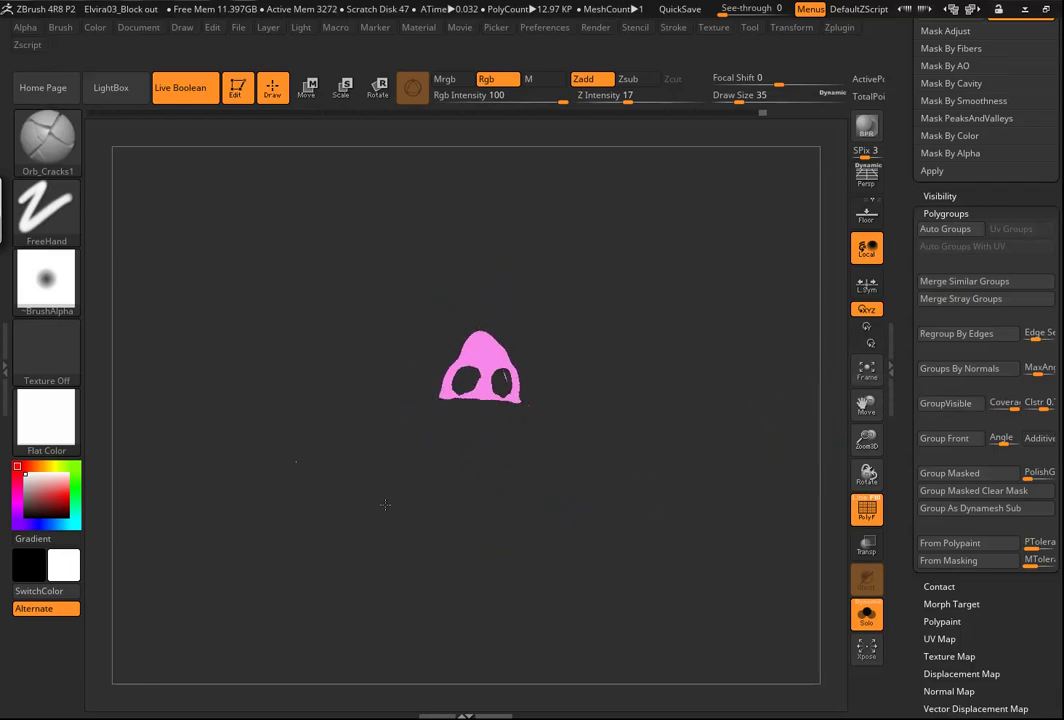
drag(435, 465, 377, 493)
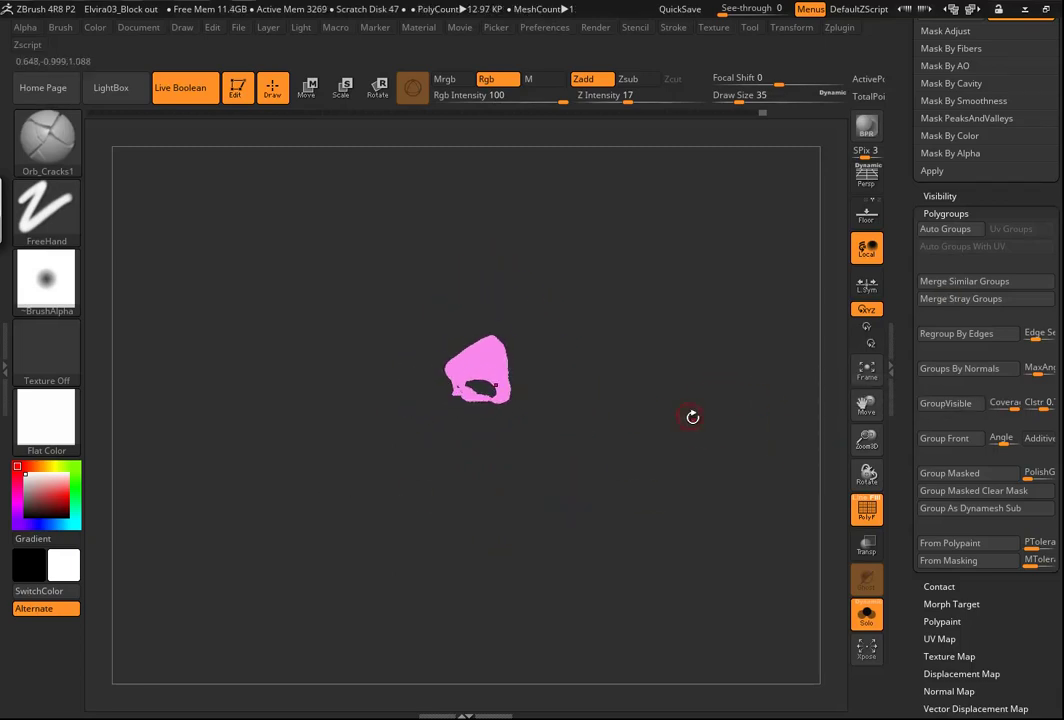
drag(636, 476, 601, 478)
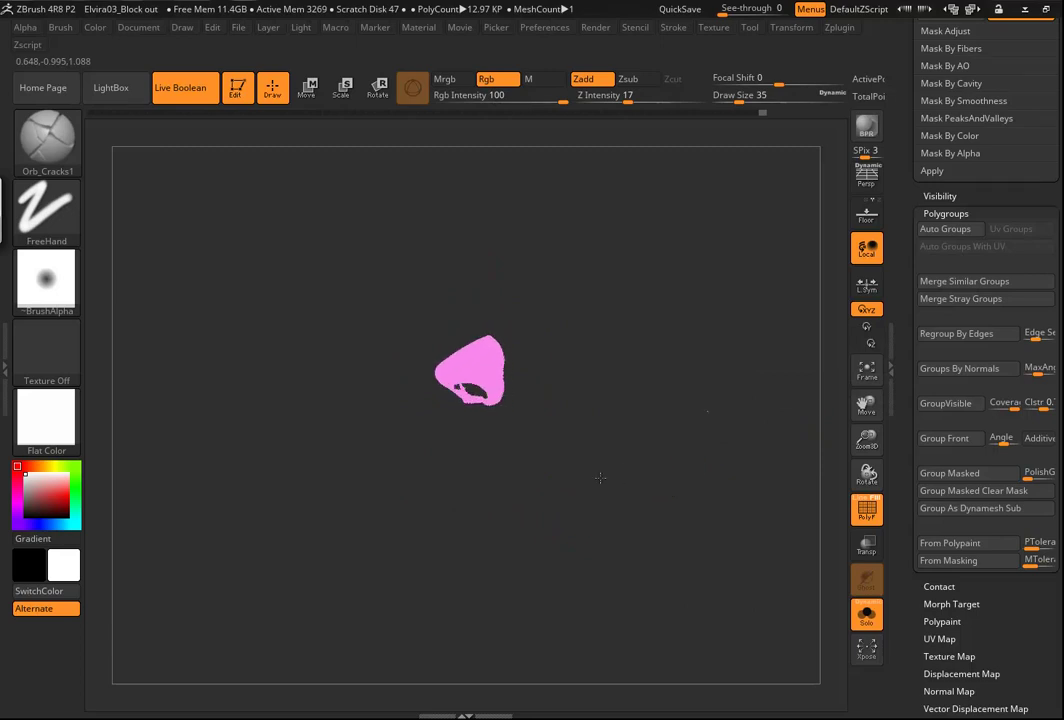
click(944, 230)
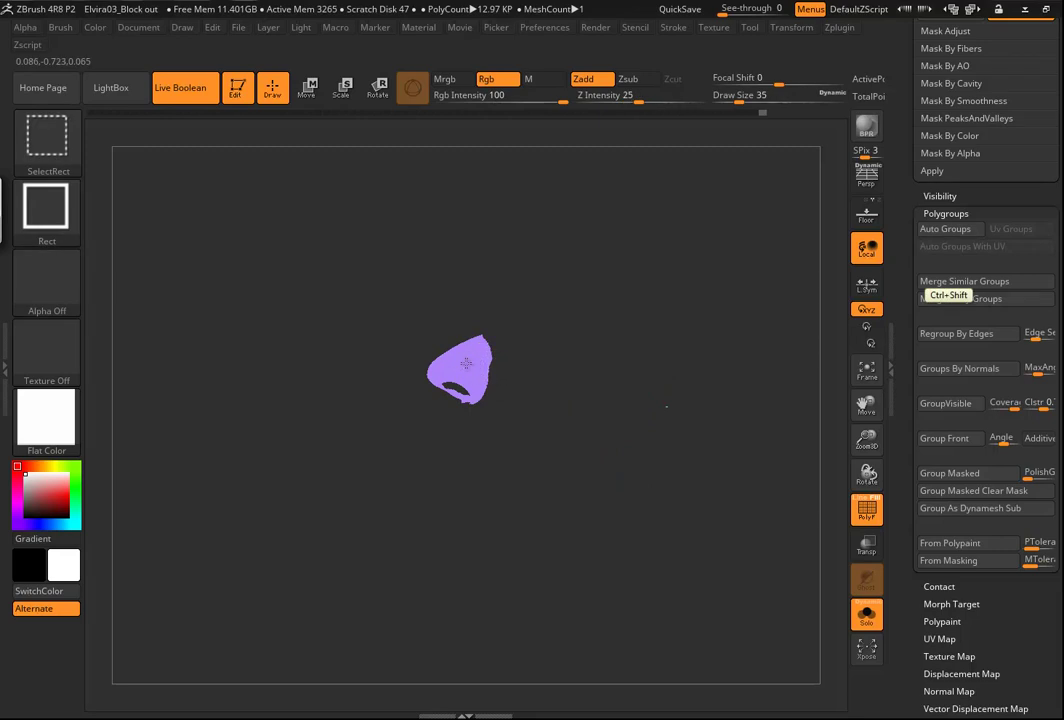
Hide the isolated nose polygroup to check for leftover pieces, and bring the whole head back
ctrl+shift+click(484, 359)
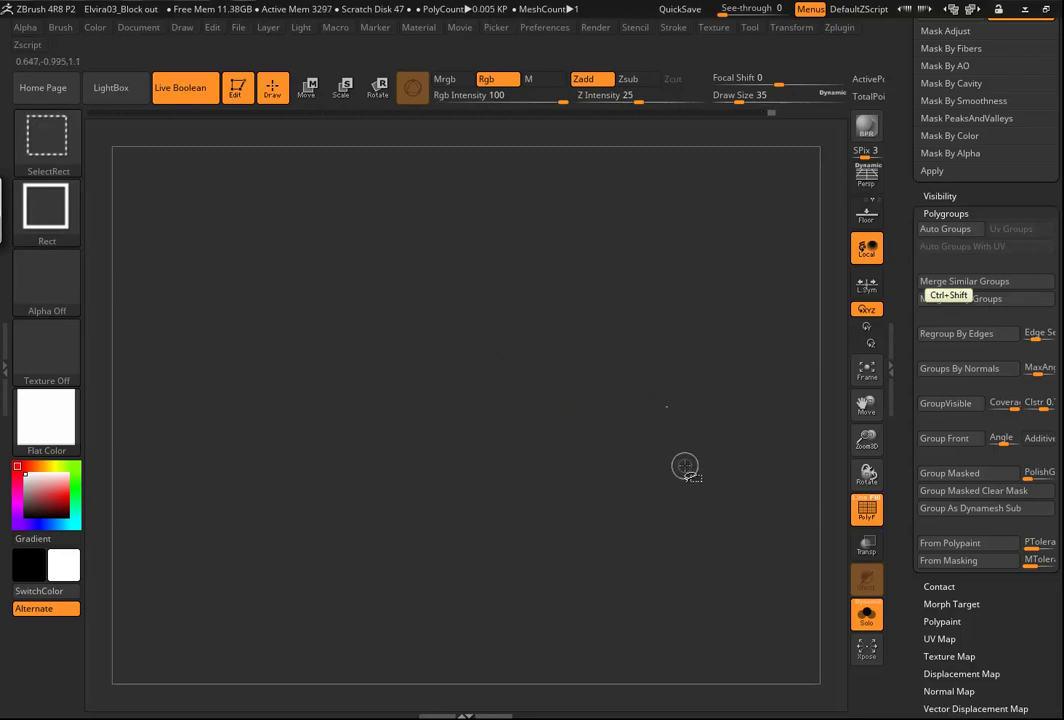
ctrl+shift+click(680, 468)
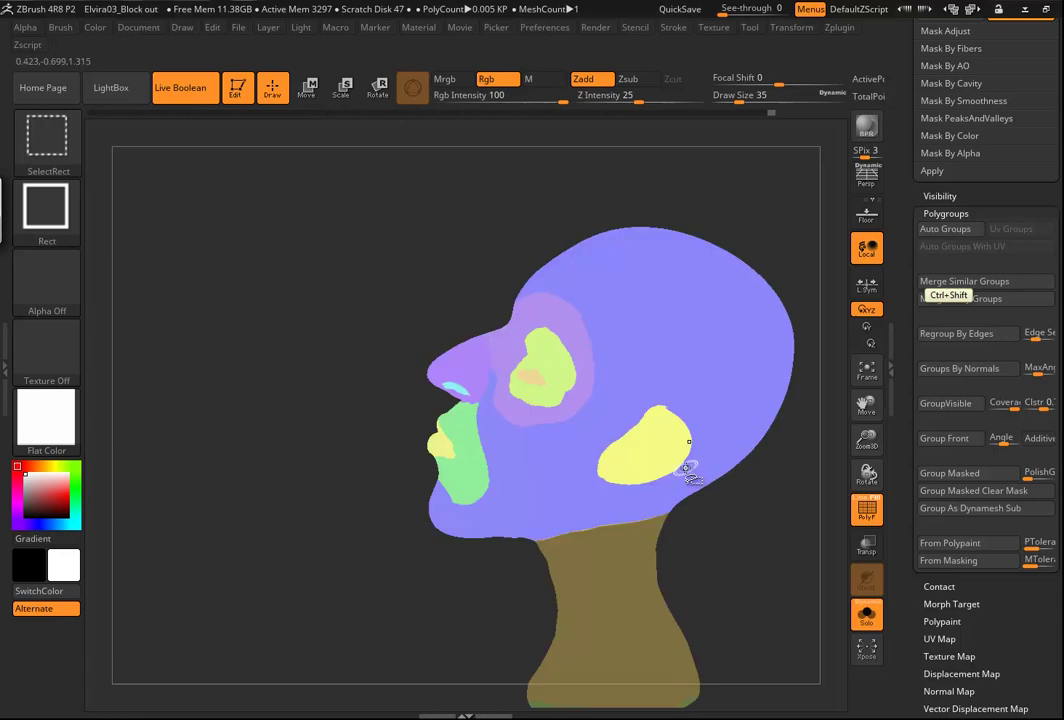
drag(700, 582, 738, 543)
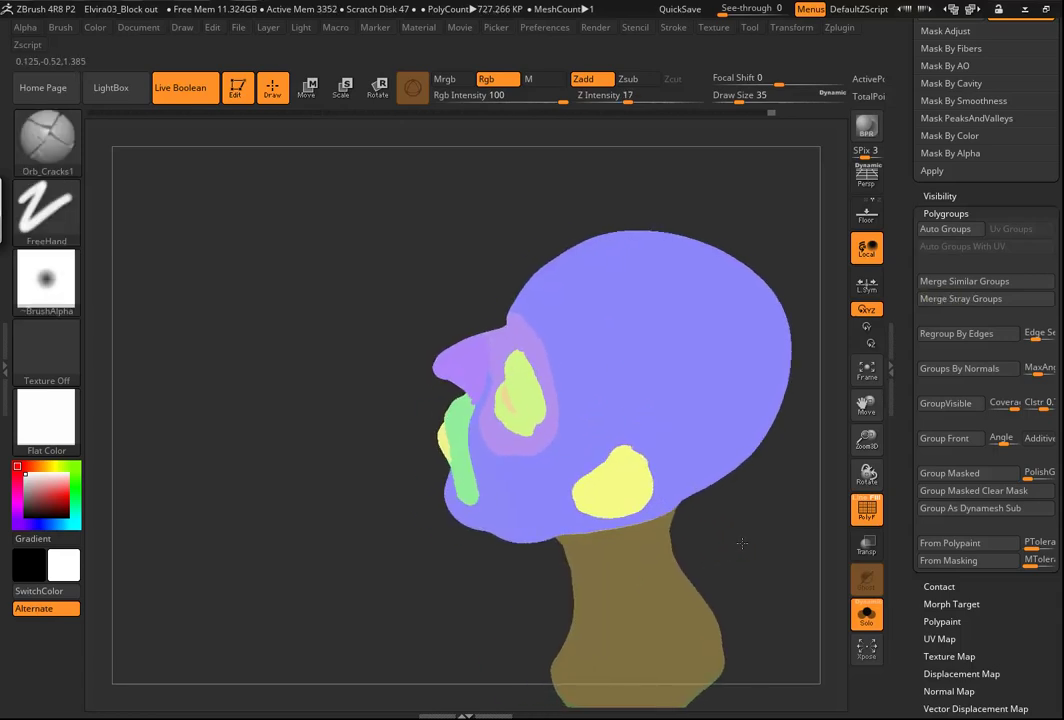
Isolate the skull polygroup and invert the visibility so that every other region of the head shows
ctrl+shift+click(672, 447)
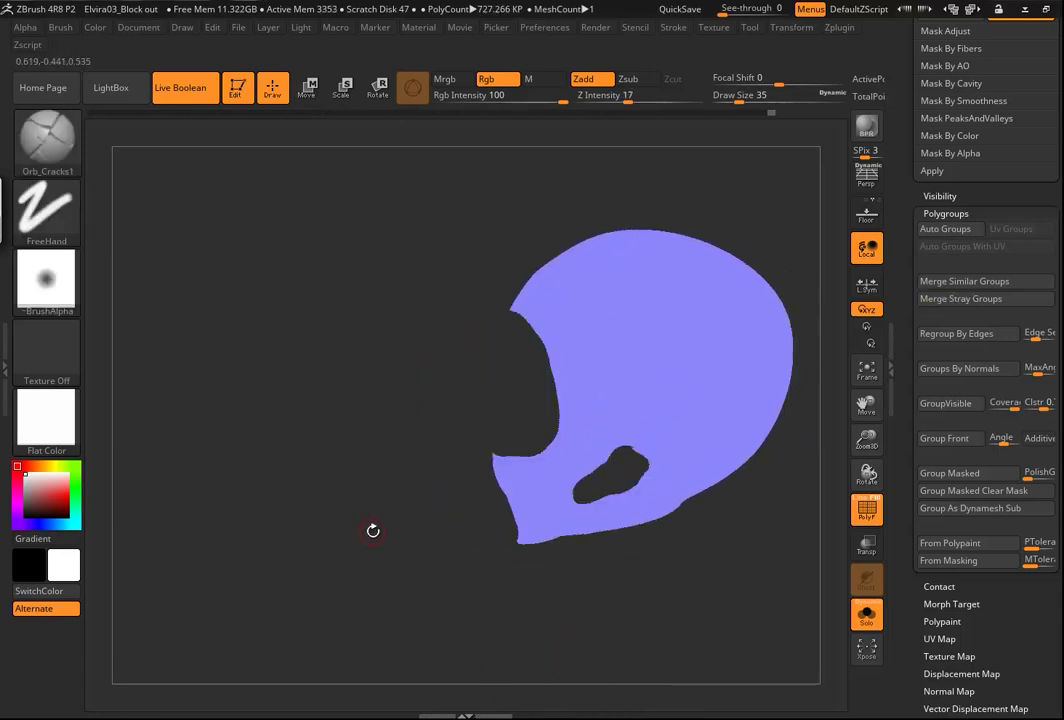
ctrl+shift+click(621, 374)
drag(342, 557, 384, 533)
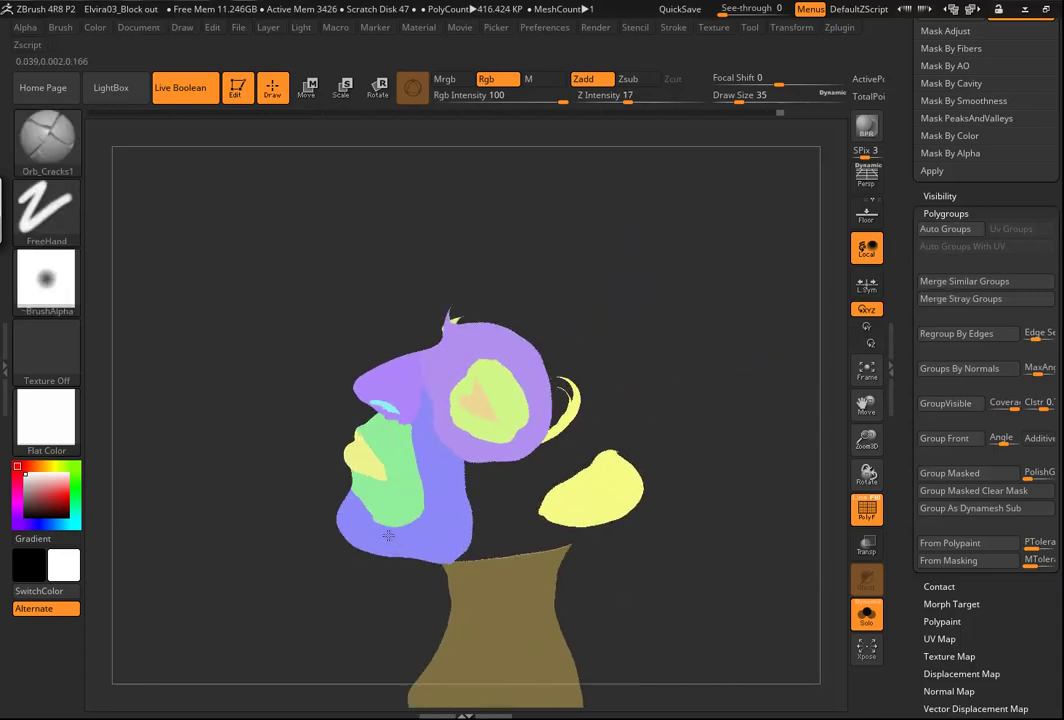
drag(705, 435, 684, 385)
key(ctrl+shift)
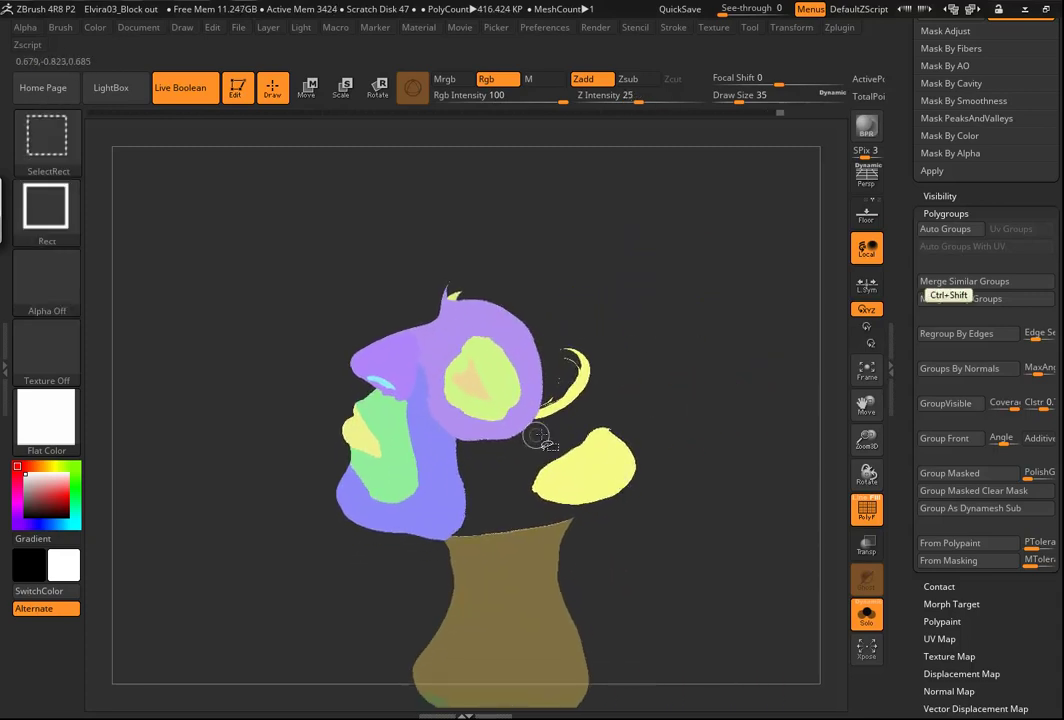
Hide the eye, nose, nostril, mouth area, lips, lower face and neck polygroups, keeping the ears and neck base visible
ctrl+shift+click(515, 335)
ctrl+shift+click(472, 366)
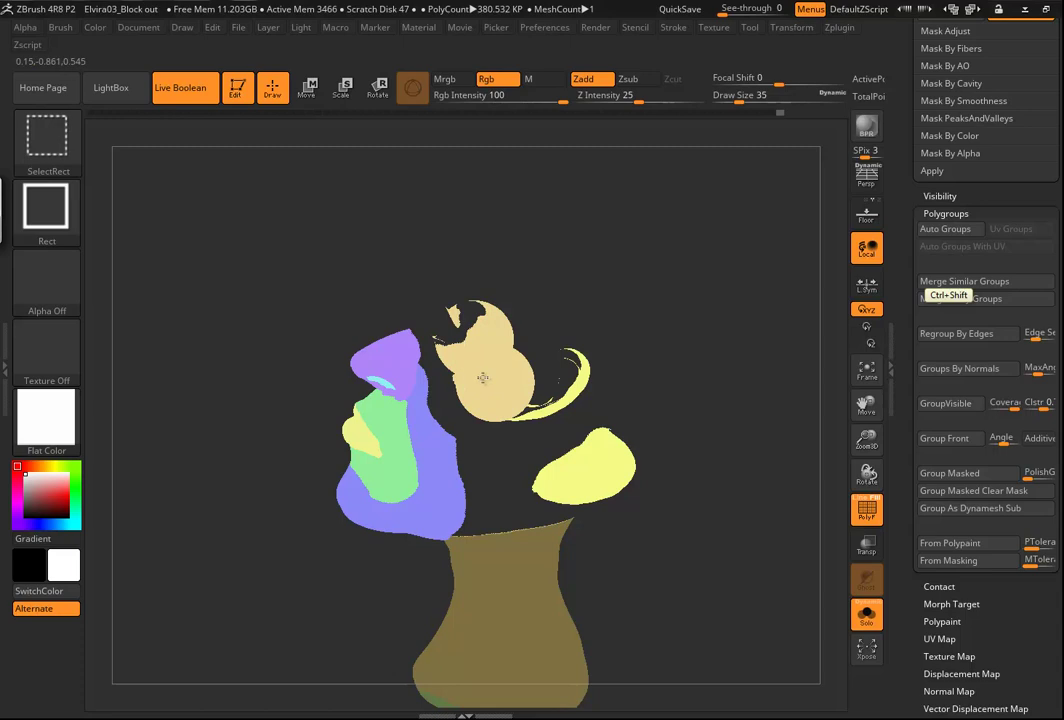
ctrl+shift+click(485, 378)
ctrl+shift+click(418, 432)
ctrl+shift+click(395, 372)
ctrl+shift+click(398, 402)
ctrl+shift+click(388, 374)
ctrl+shift+click(362, 432)
ctrl+shift+click(504, 610)
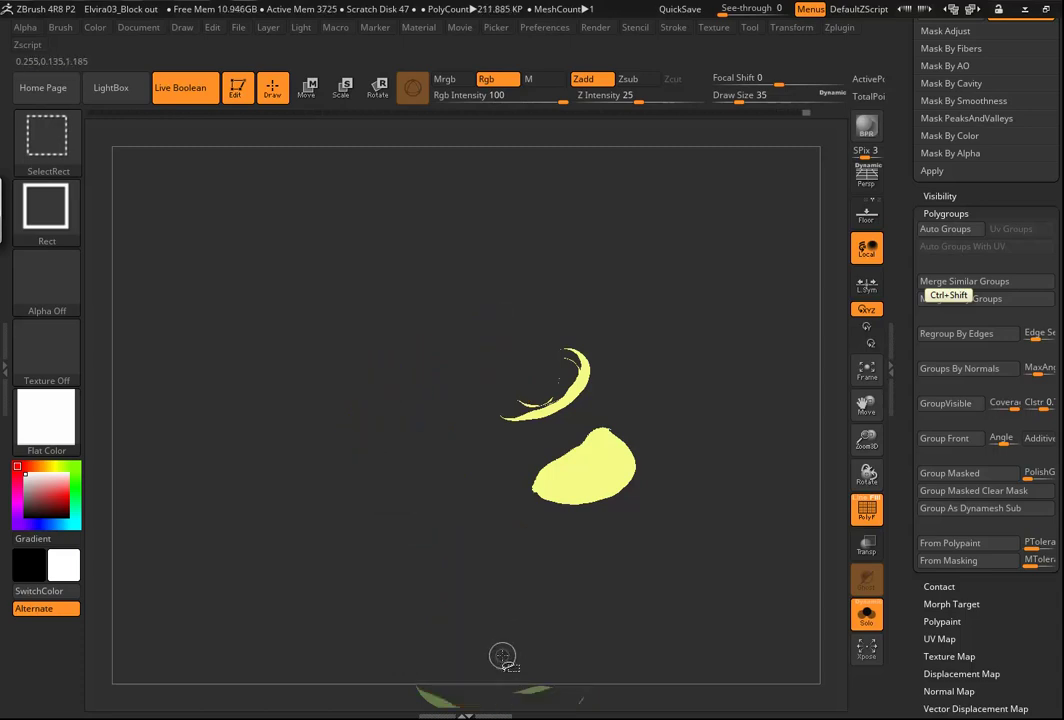
Hide the neck base polygroup, group the visible ears as a single polygroup, and bring the whole head back
ctrl+shift+click(436, 694)
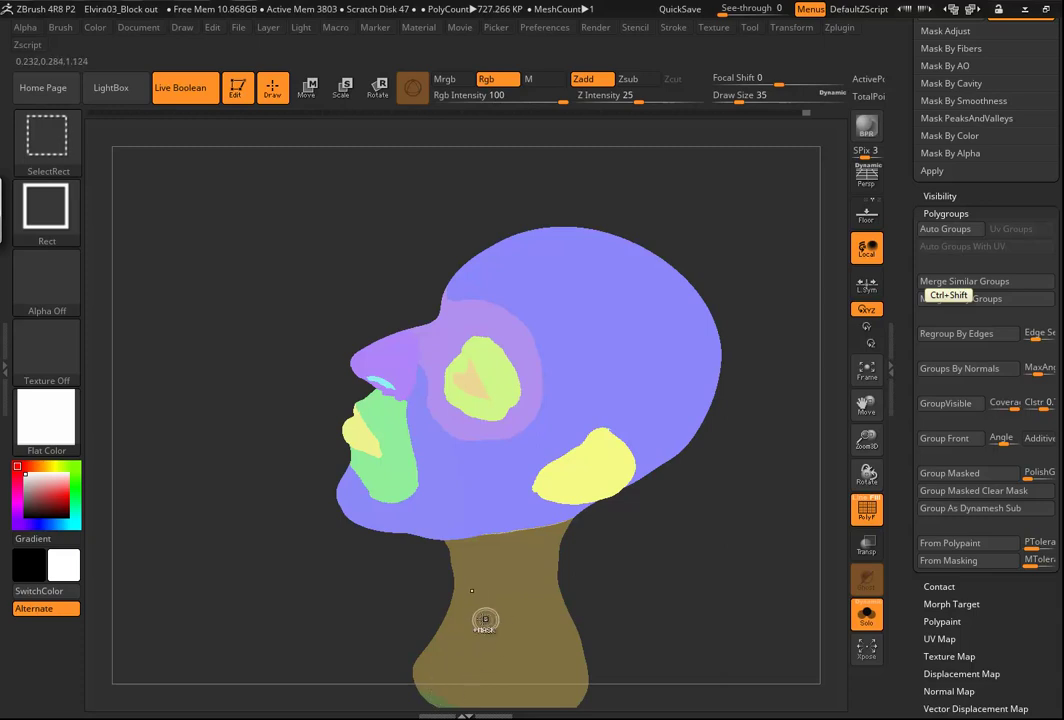
key(ctrl+z)
alt+drag(622, 556, 530, 550)
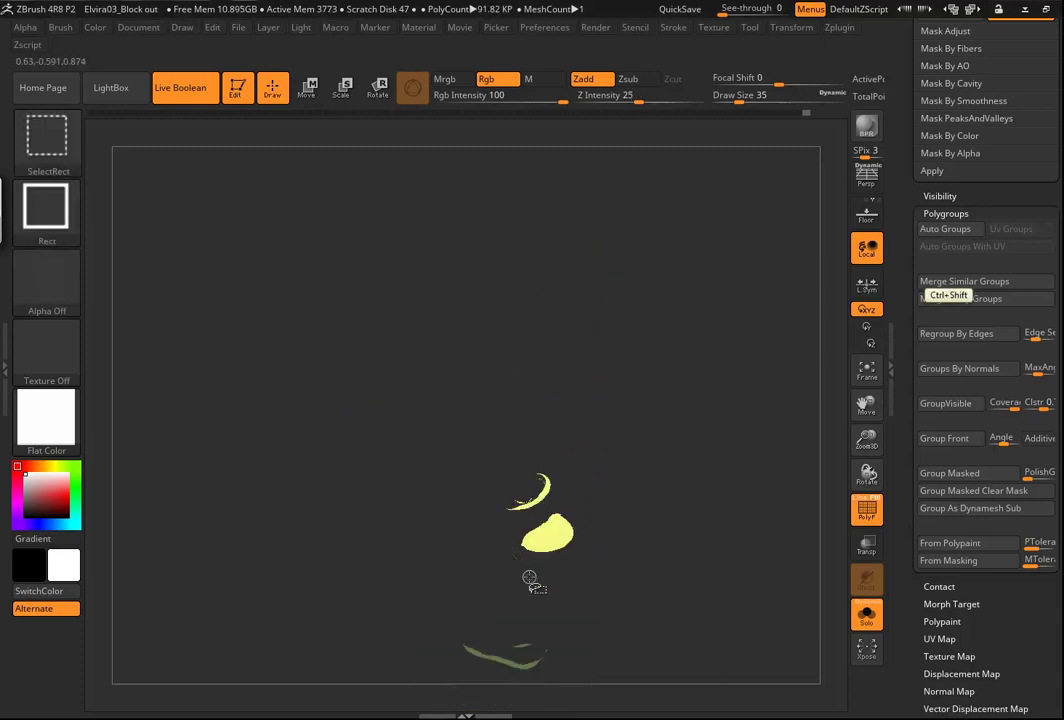
alt+drag(646, 541, 598, 318)
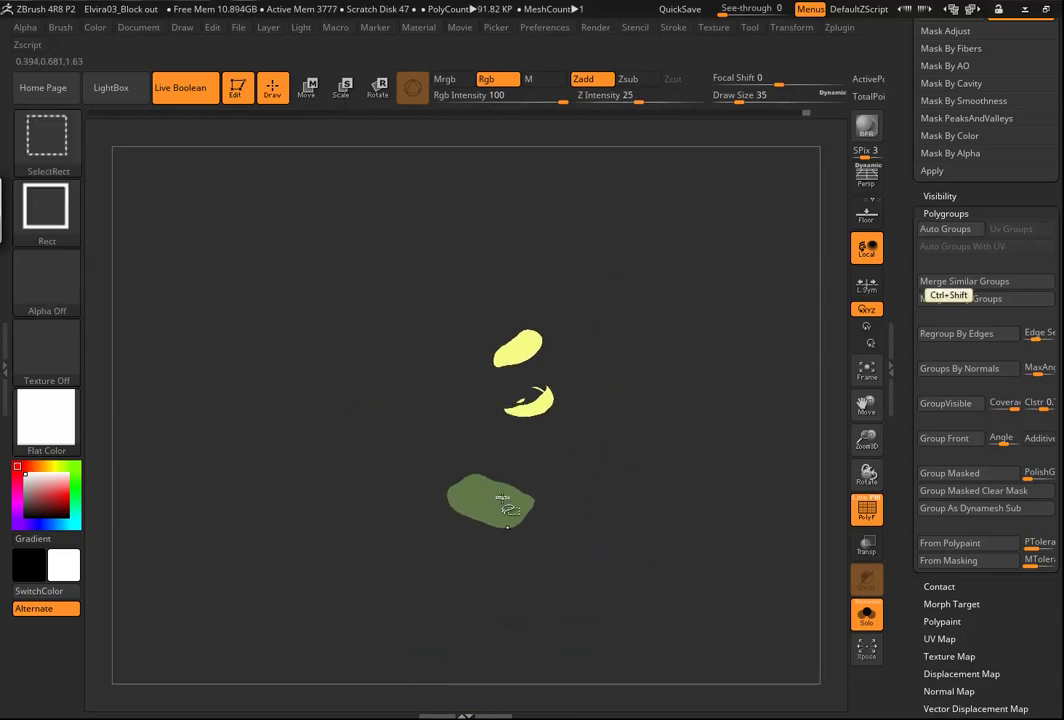
ctrl+shift+click(505, 500)
drag(646, 420, 668, 348)
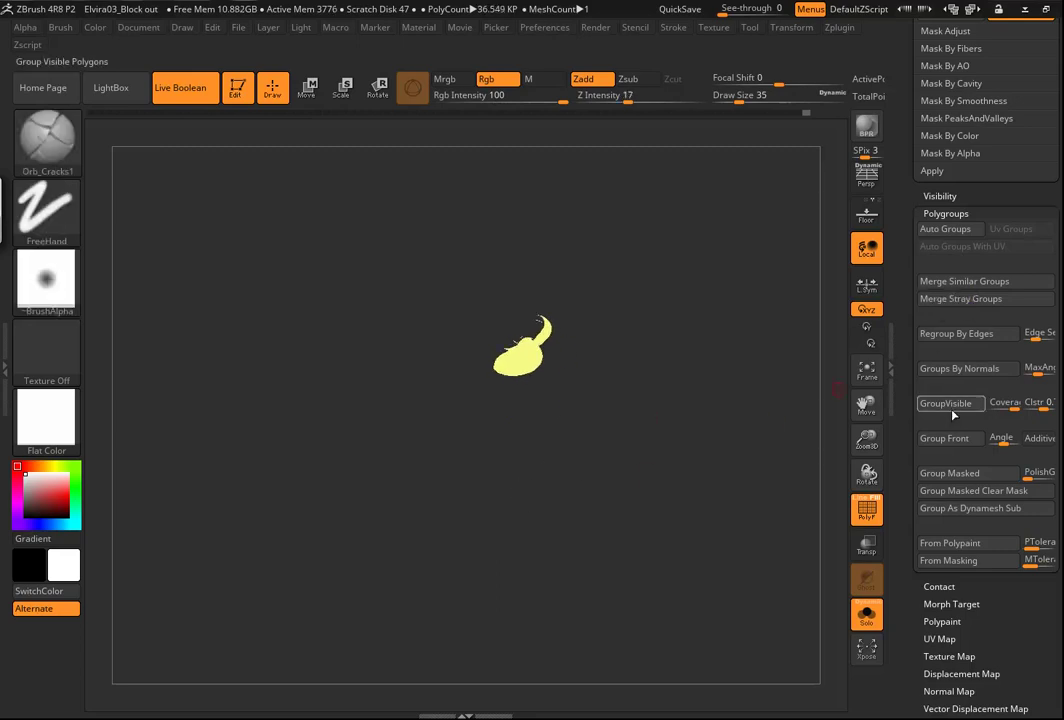
ctrl+shift+click(630, 445)
Isolate the lower face polygroup, invert the visibility to check its borders, and show the full head again
mouse_move(618, 462)
mouse_down()
mouse_move(676, 410)
mouse_move(717, 408)
mouse_move(747, 449)
mouse_move(674, 489)
mouse_move(686, 477)
mouse_move(697, 485)
mouse_up()
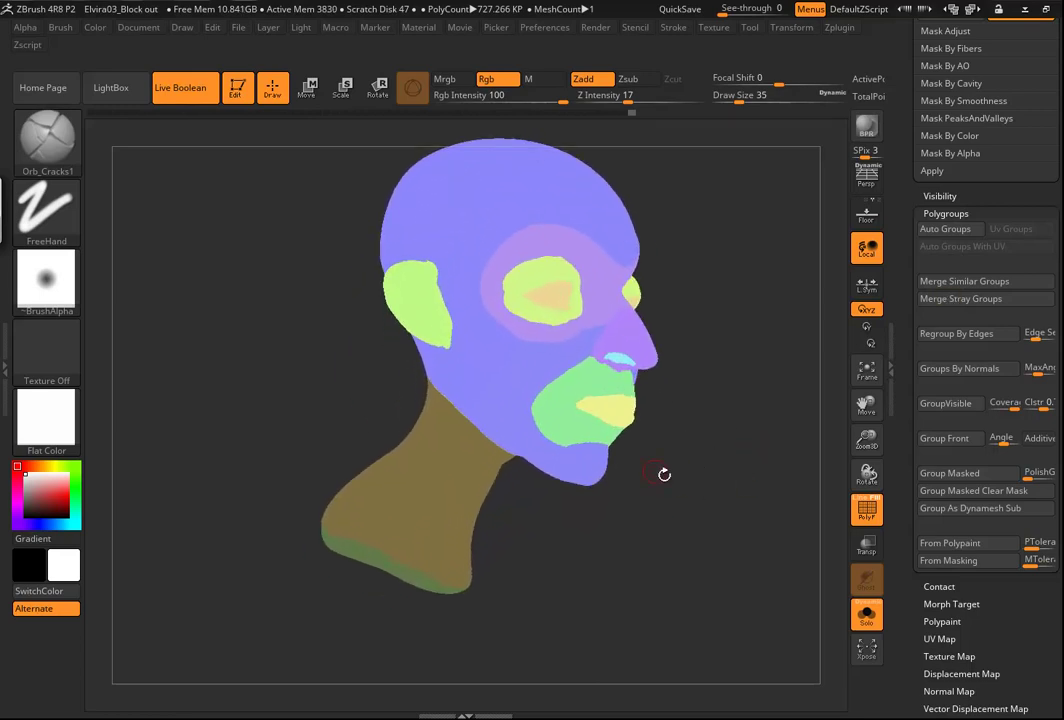
ctrl+shift+click(515, 376)
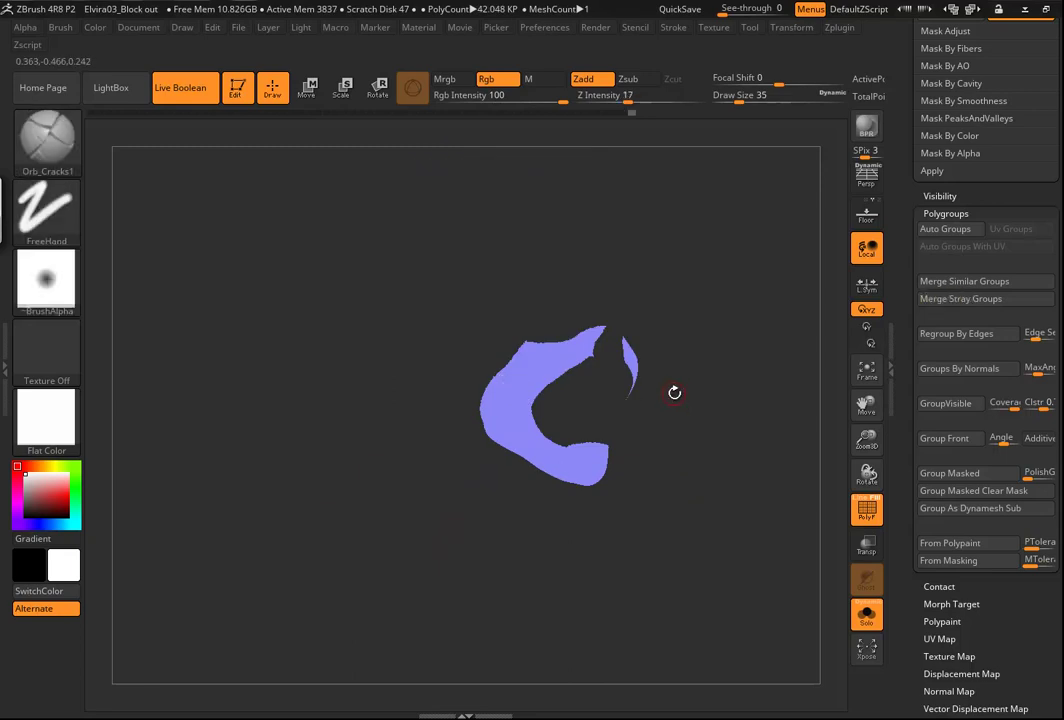
ctrl+shift+click(658, 295)
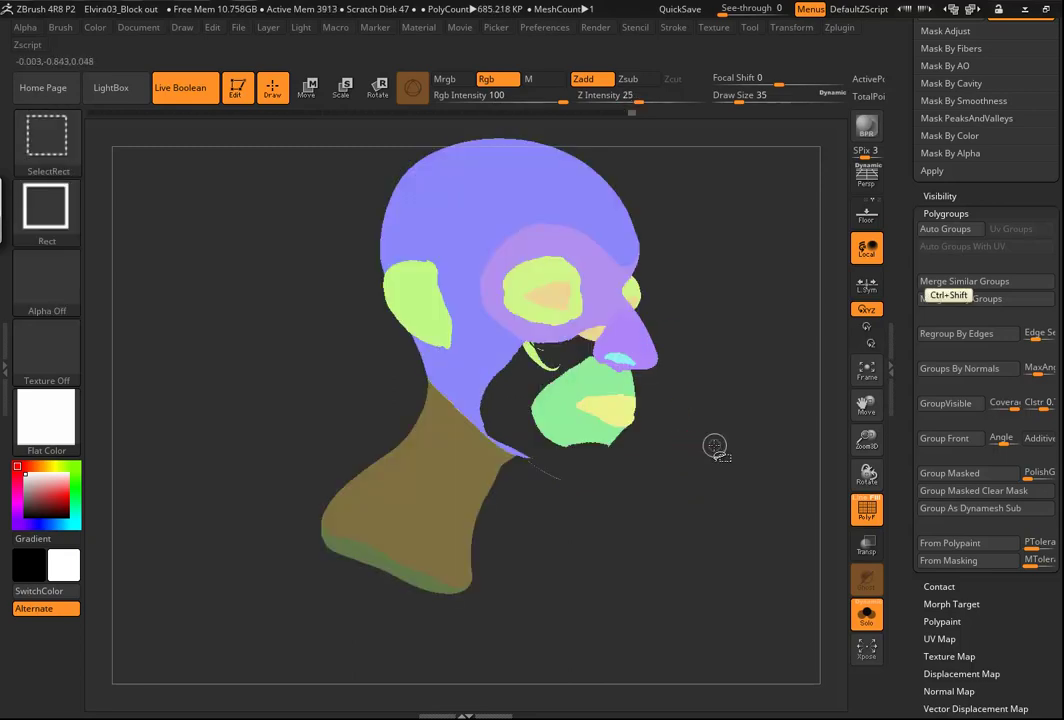
drag(719, 444, 682, 469)
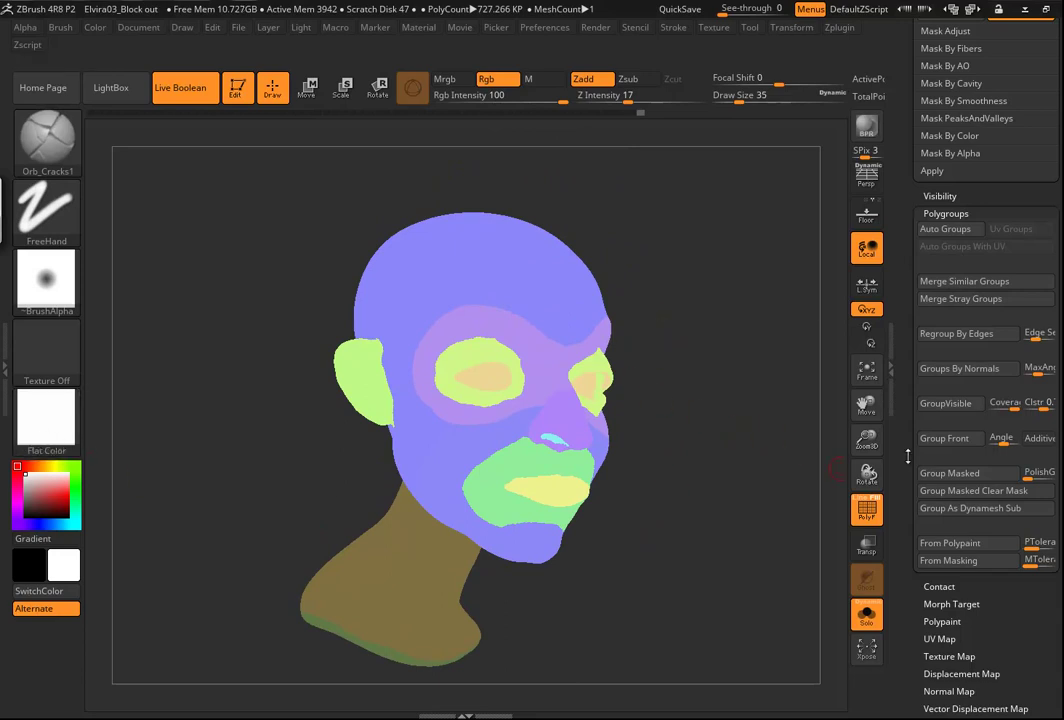
Switch the polyframe display to show wireframe lines together with the polygroup fill
click(867, 508)
drag(724, 492, 716, 400)
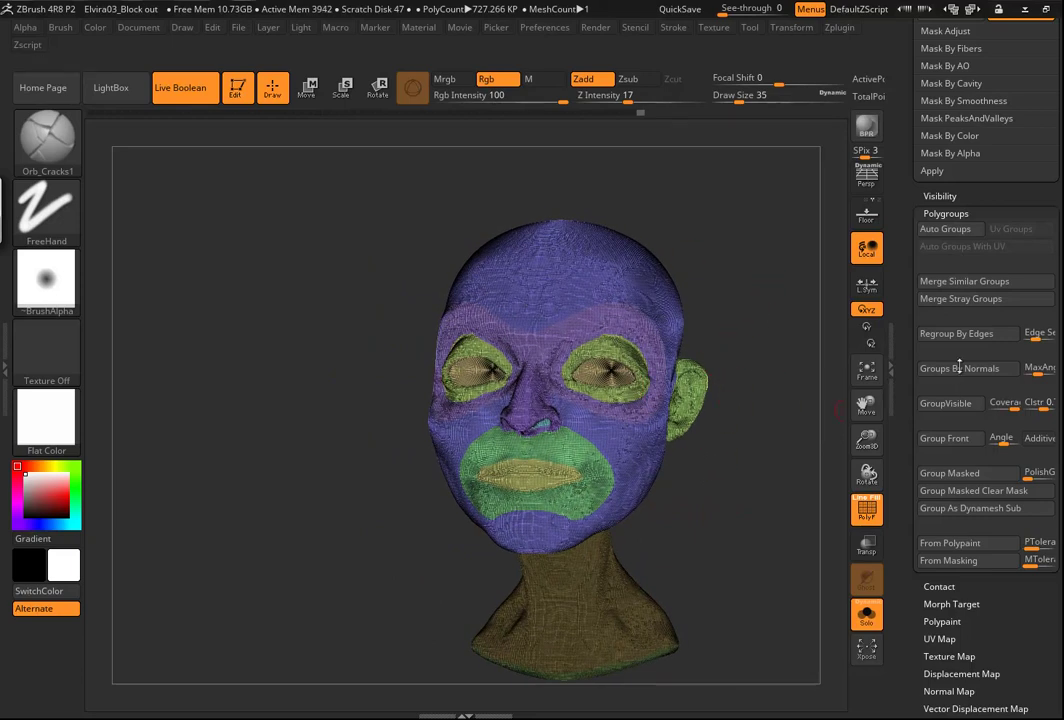
Open the ZRemesher settings in the Geometry section and enable KeepGroups
scroll(1058, 349, up, 8)
scroll(1058, 349, up, 6)
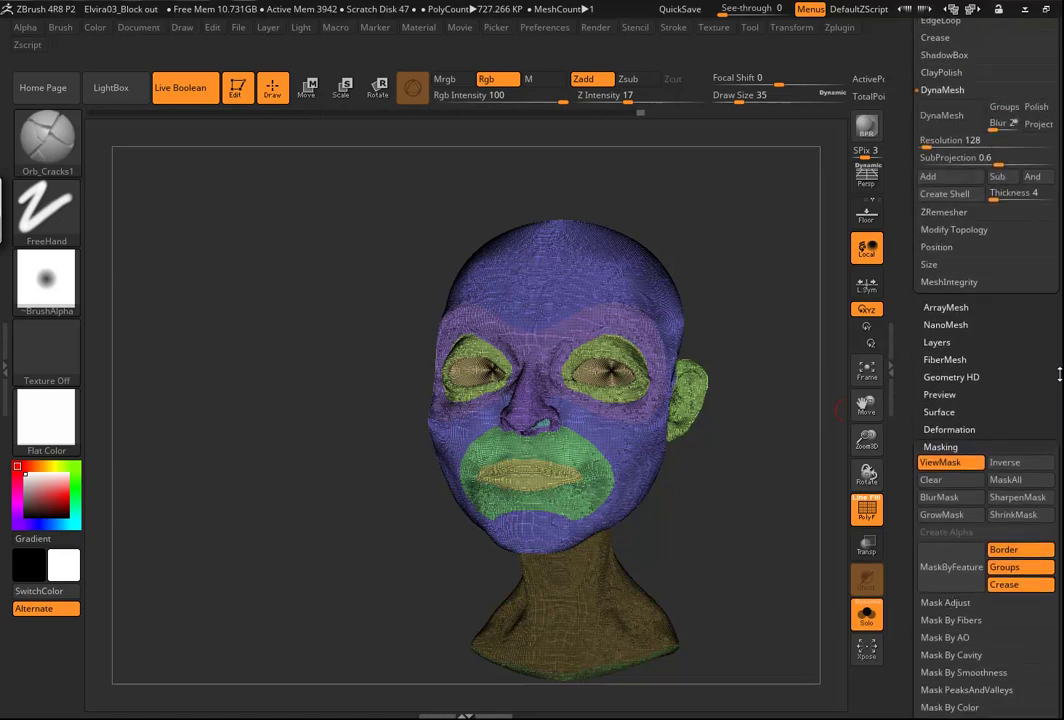
scroll(1056, 391, up, 2)
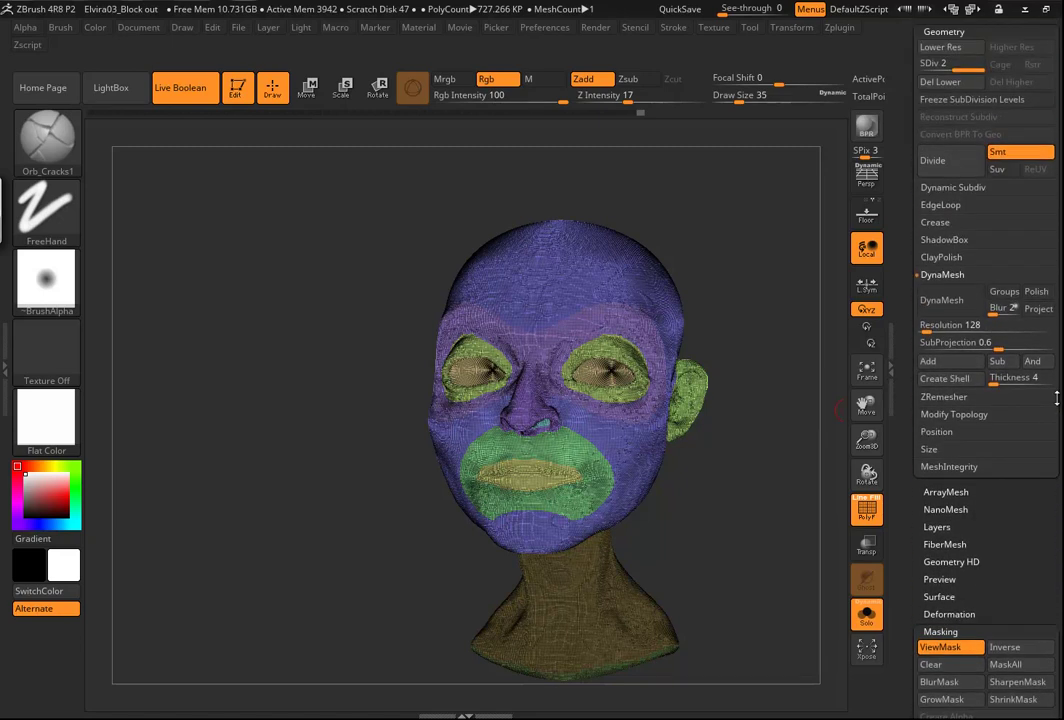
click(950, 276)
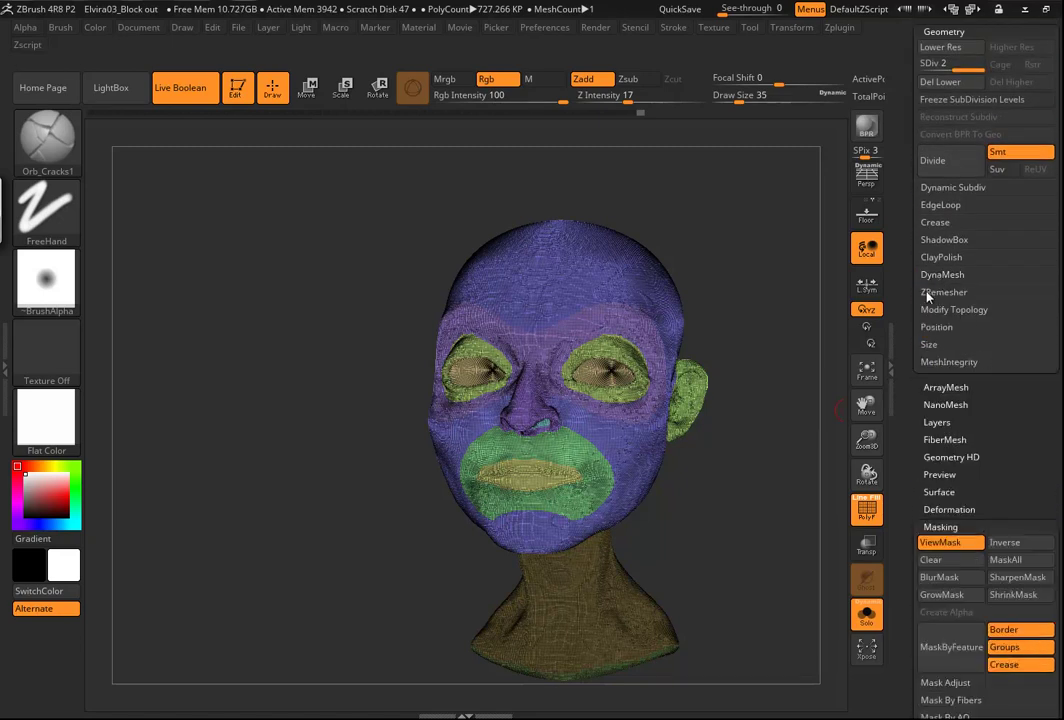
click(940, 292)
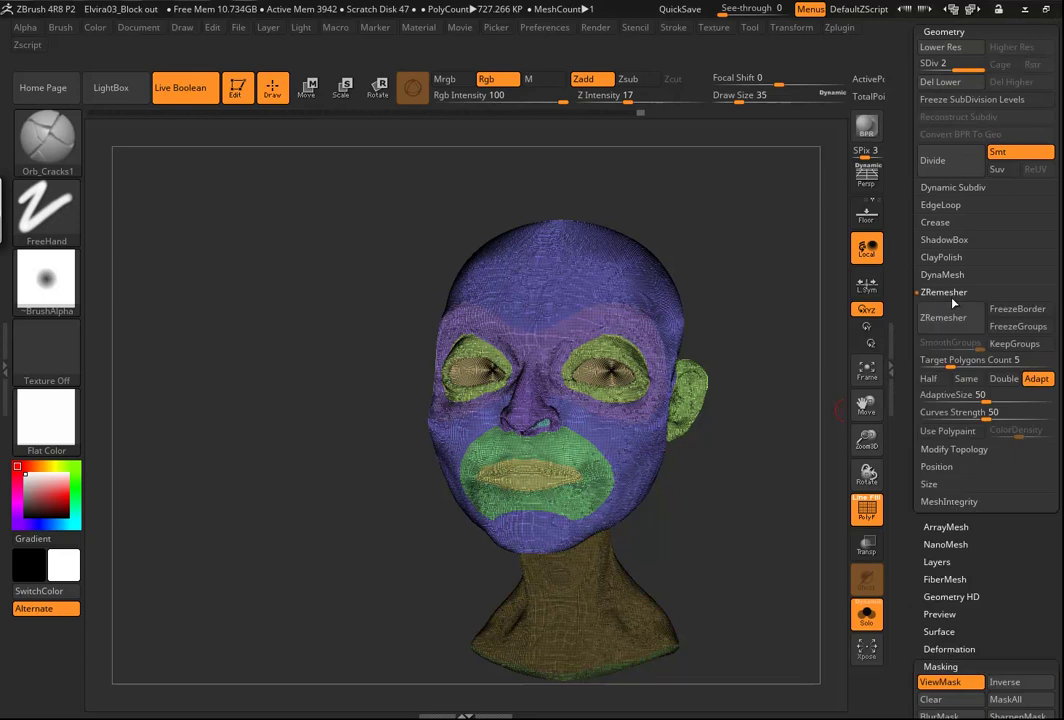
click(1010, 343)
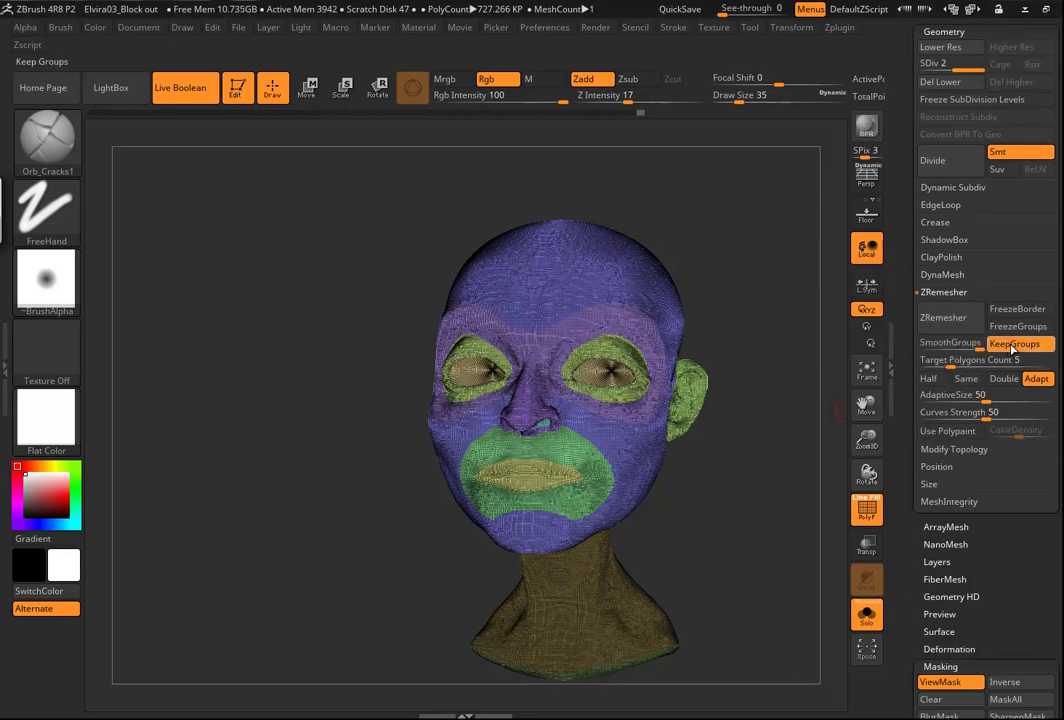
Remesh the head with ZRemesher at a target polygon count of 5, and remesh the result a second time
click(940, 317)
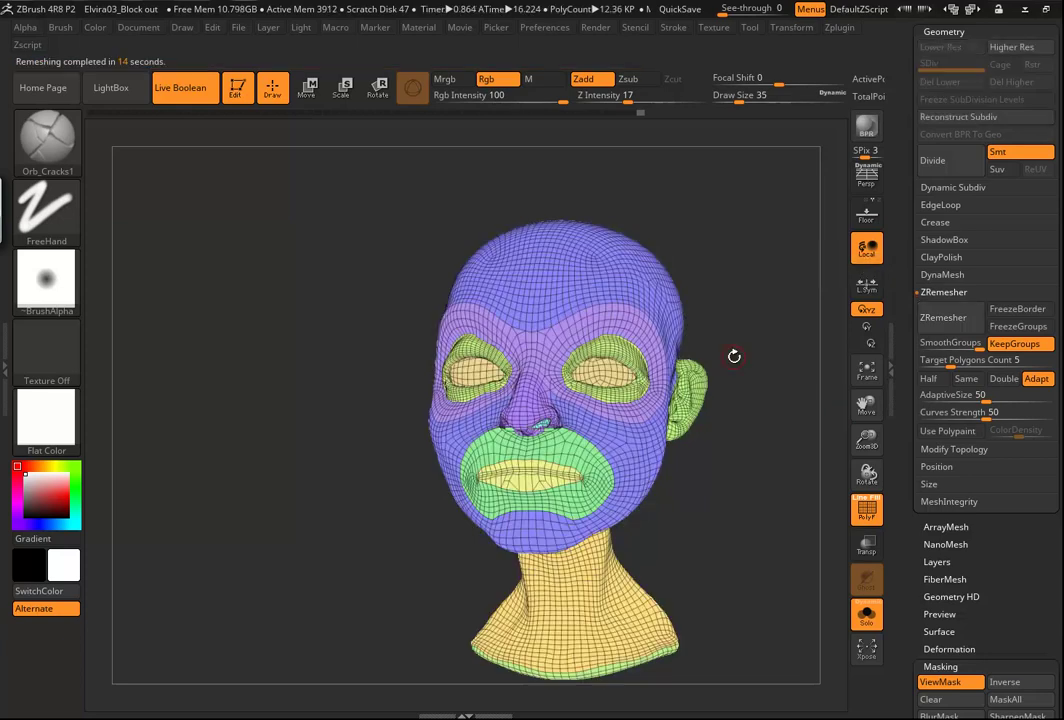
drag(735, 362, 517, 342)
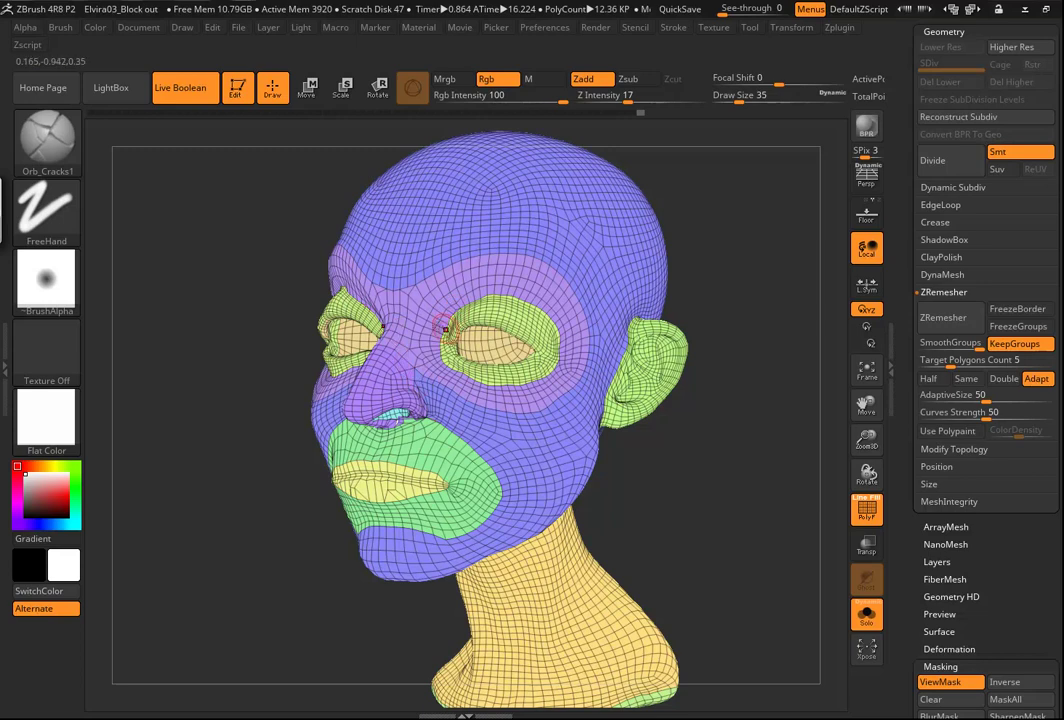
click(943, 317)
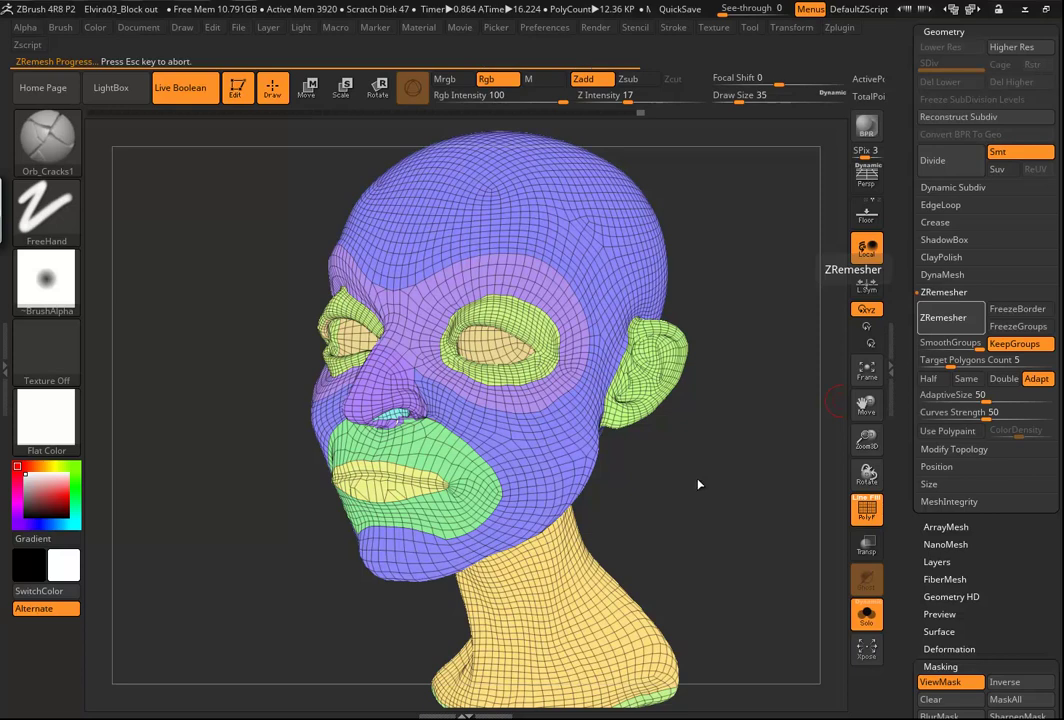
drag(704, 479, 760, 450)
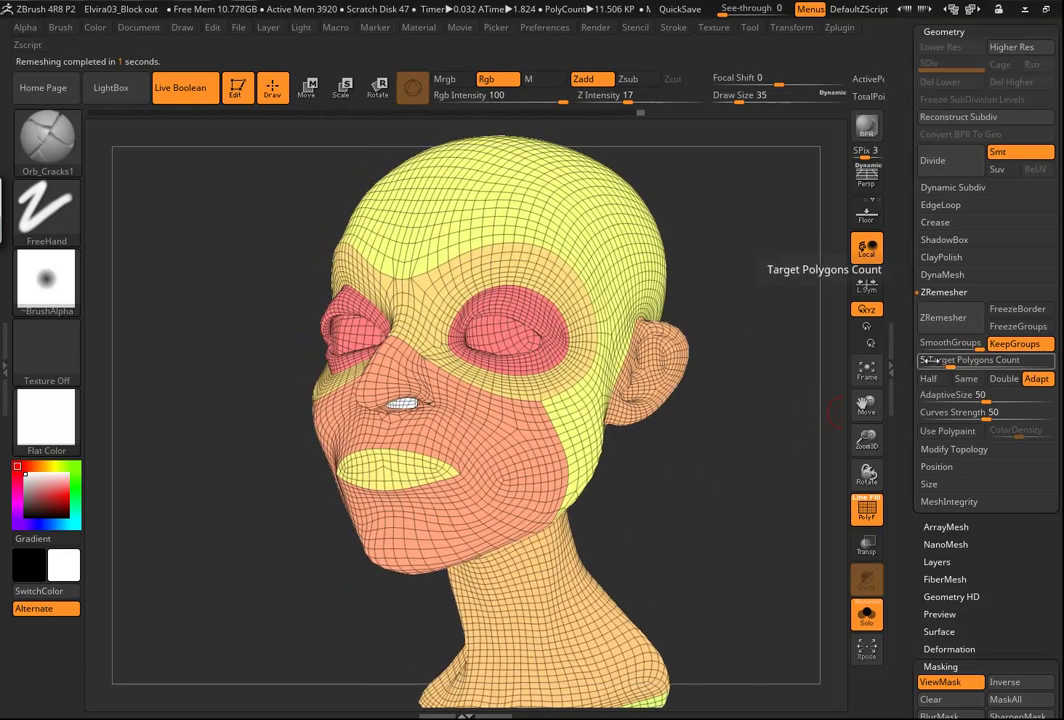
Set the ZRemesher target polygon count to 0.5
click(933, 361)
text(1)
key(Return)
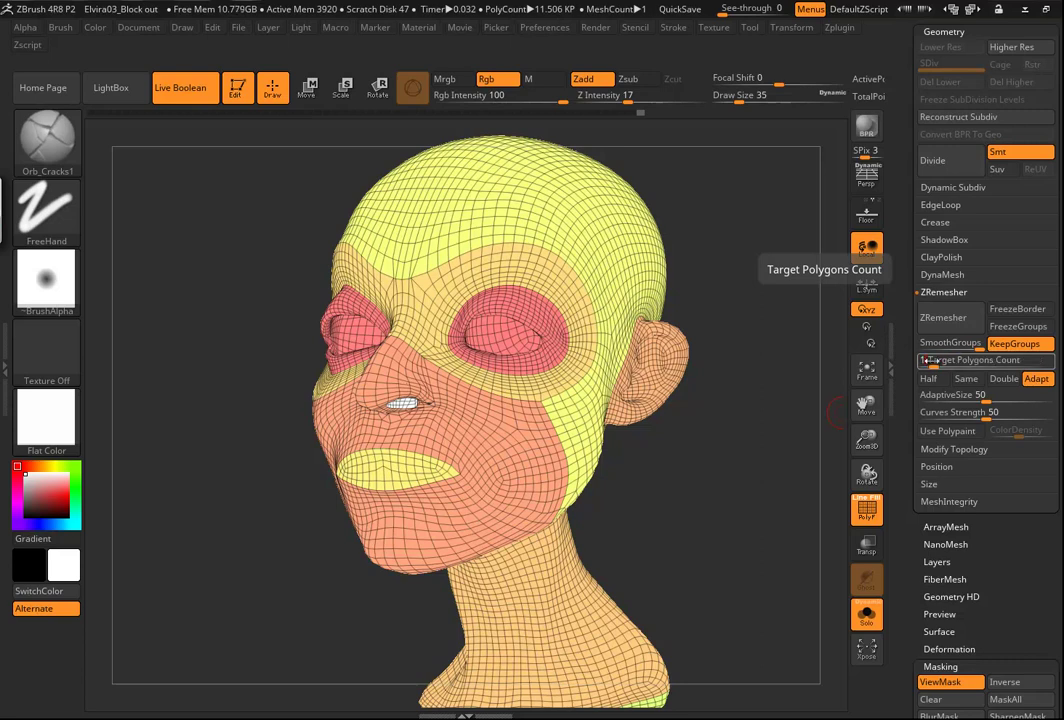
key(BackSpace)
text(0.5)
key(Return)
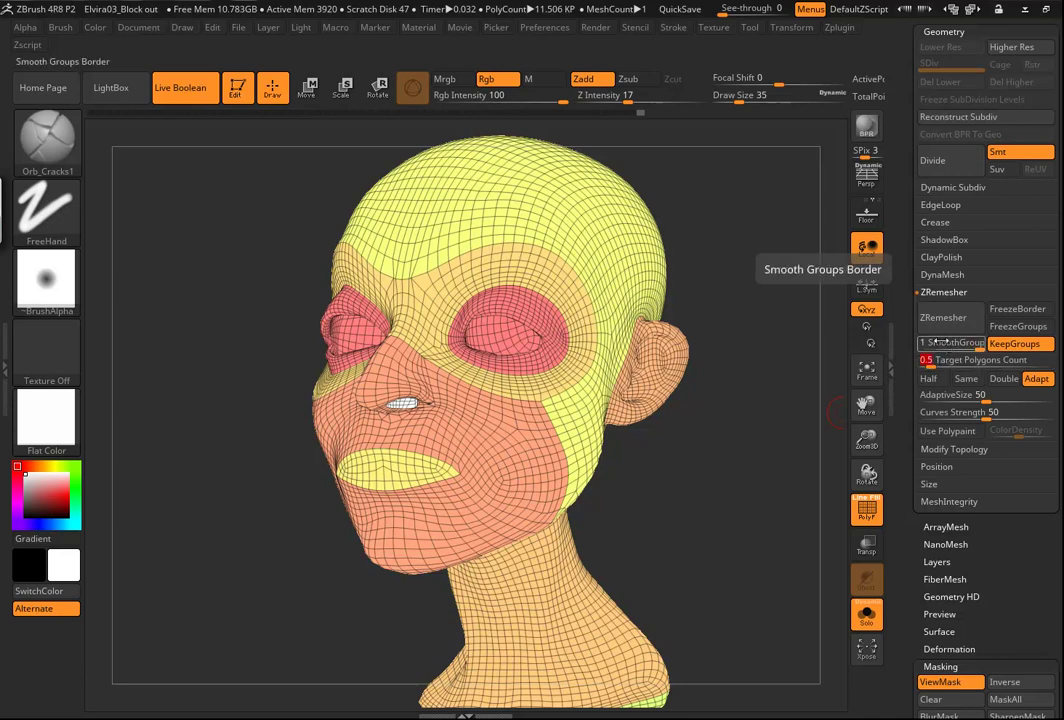
Try remeshing the already remeshed head twice at a target polygon count of 0.5
click(943, 317)
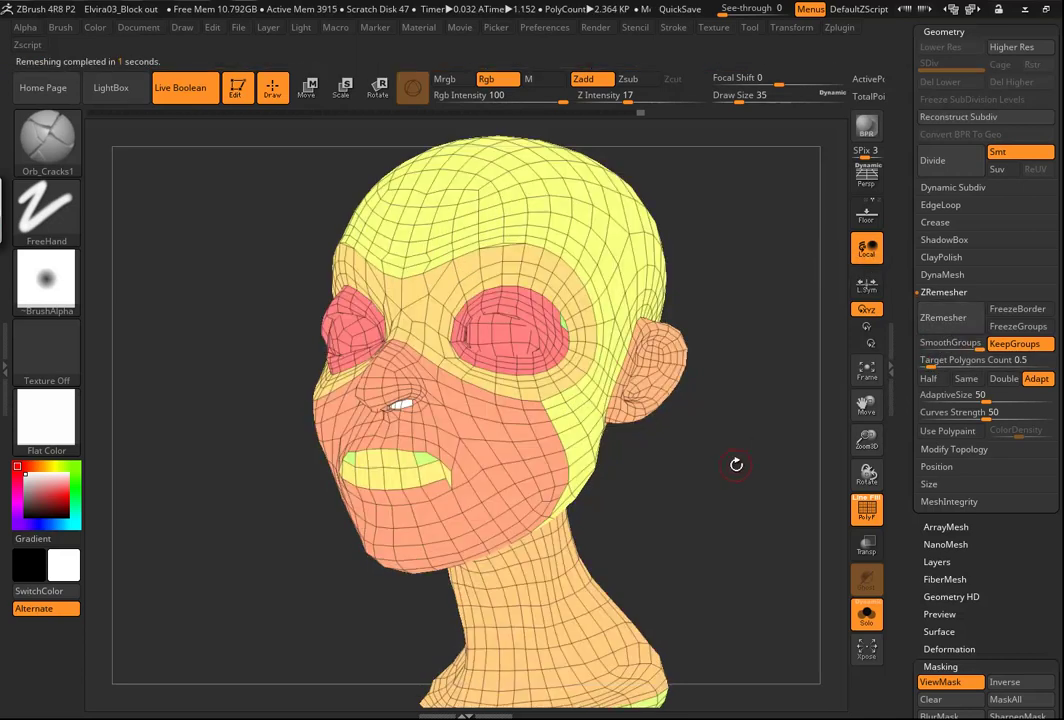
mouse_move(741, 479)
mouse_down()
mouse_move(730, 485)
mouse_move(733, 467)
mouse_up()
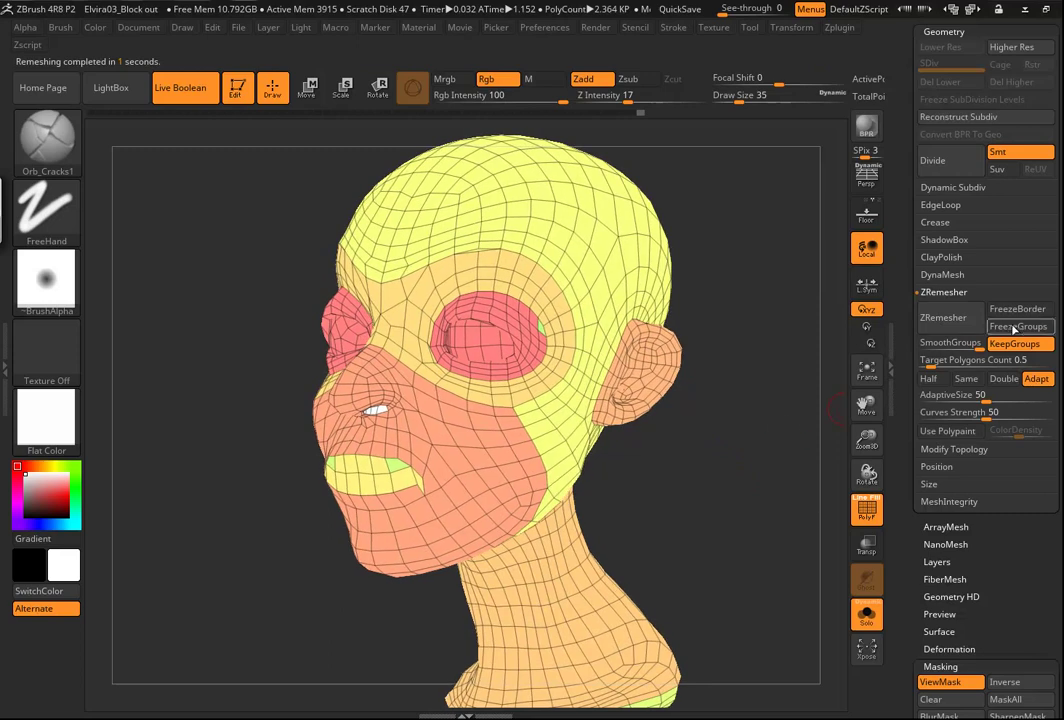
click(950, 326)
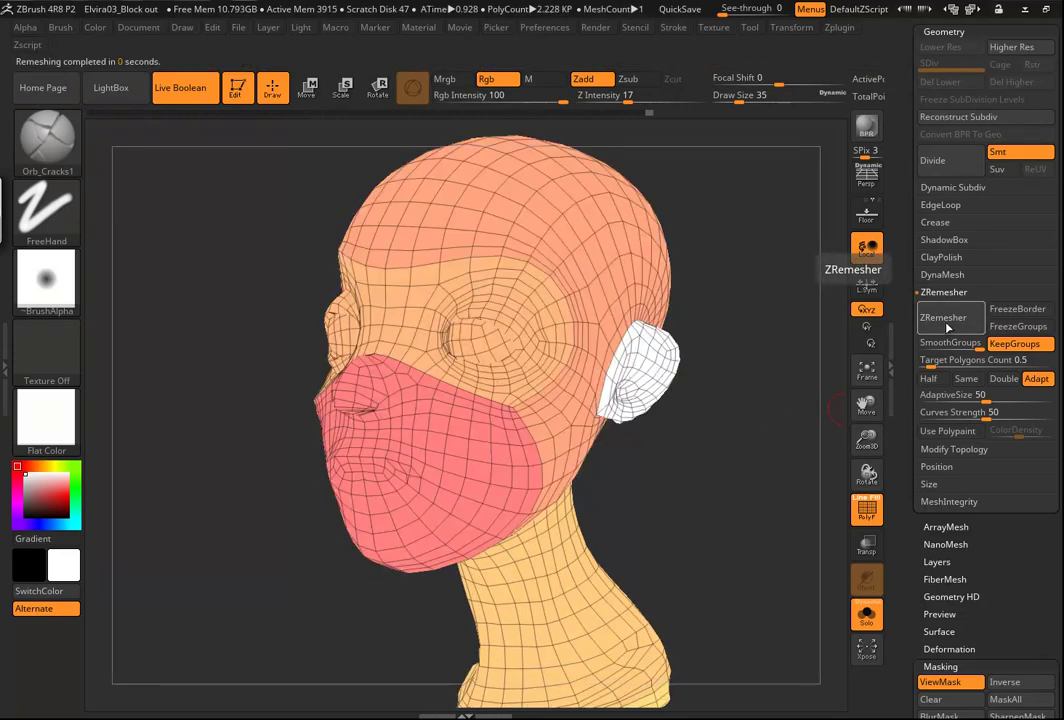
Undo all the ZRemesher passes to restore the original dense head mesh
key(ctrl+z)
key(ctrl+z)
key(ctrl+z)
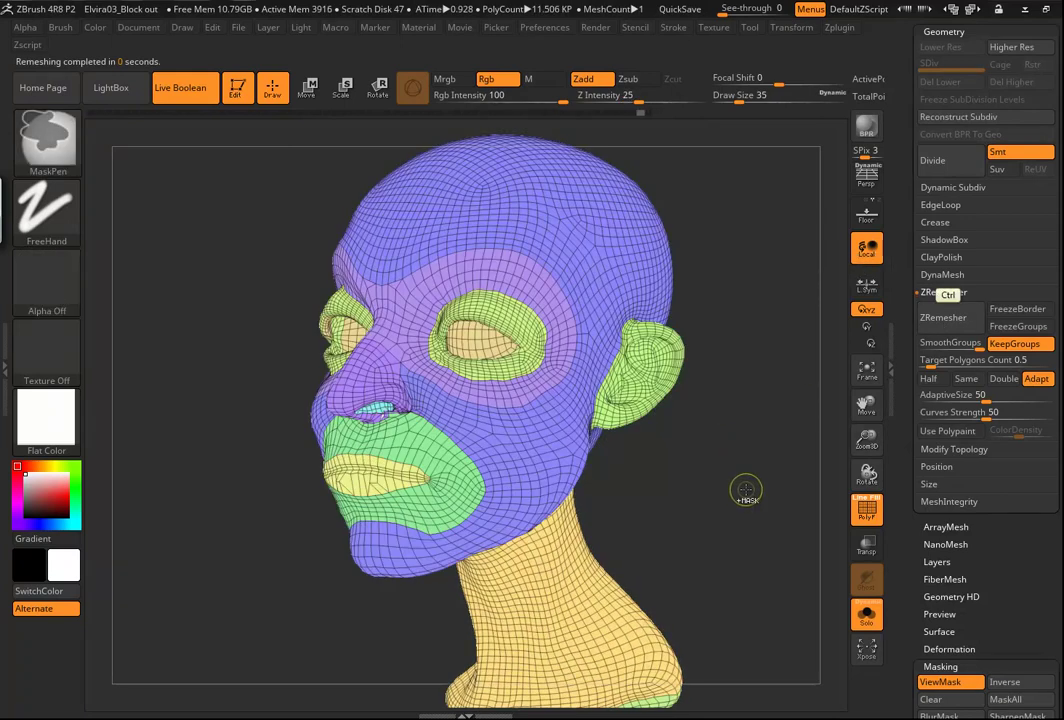
key(ctrl+z)
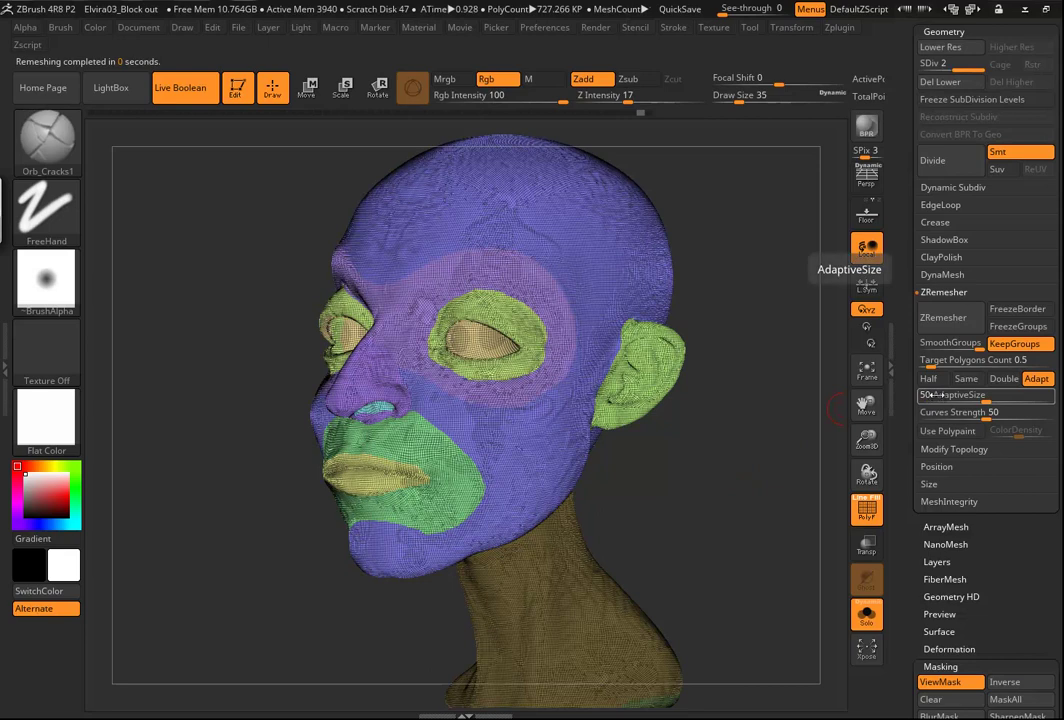
Remesh the dense head directly with ZRemesher at a target polygon count of 0.5, keeping the polygroups
click(931, 361)
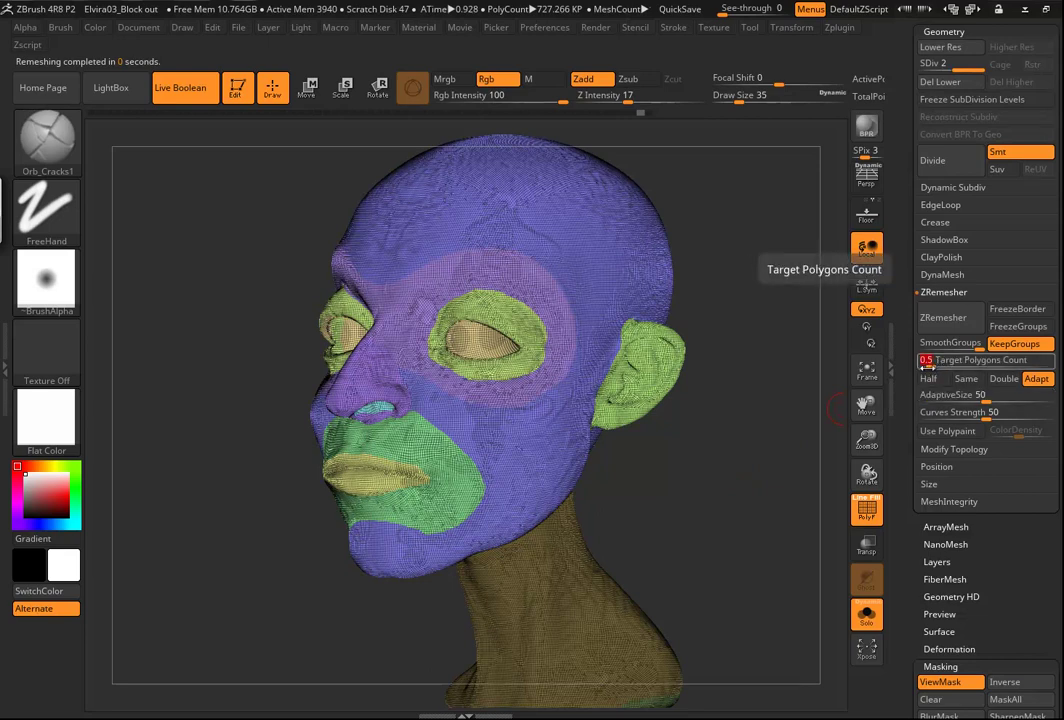
click(942, 318)
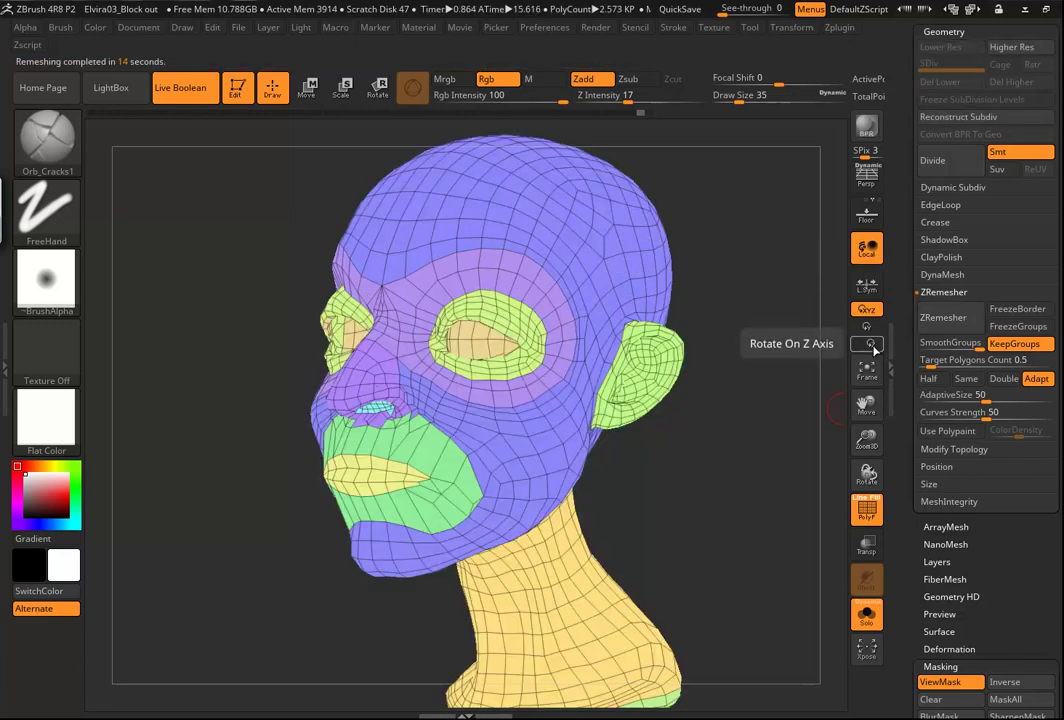
Try a second ZRemesher pass on the already remeshed head at a target polygon count of 0.5, and undo it
drag(753, 483, 720, 465)
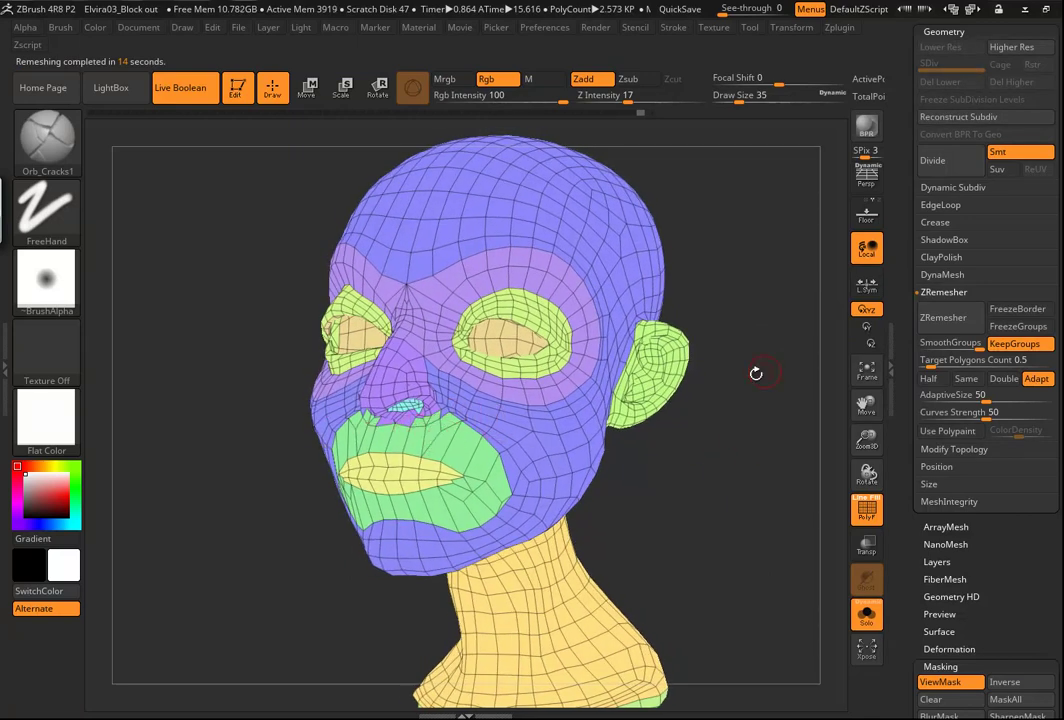
click(944, 328)
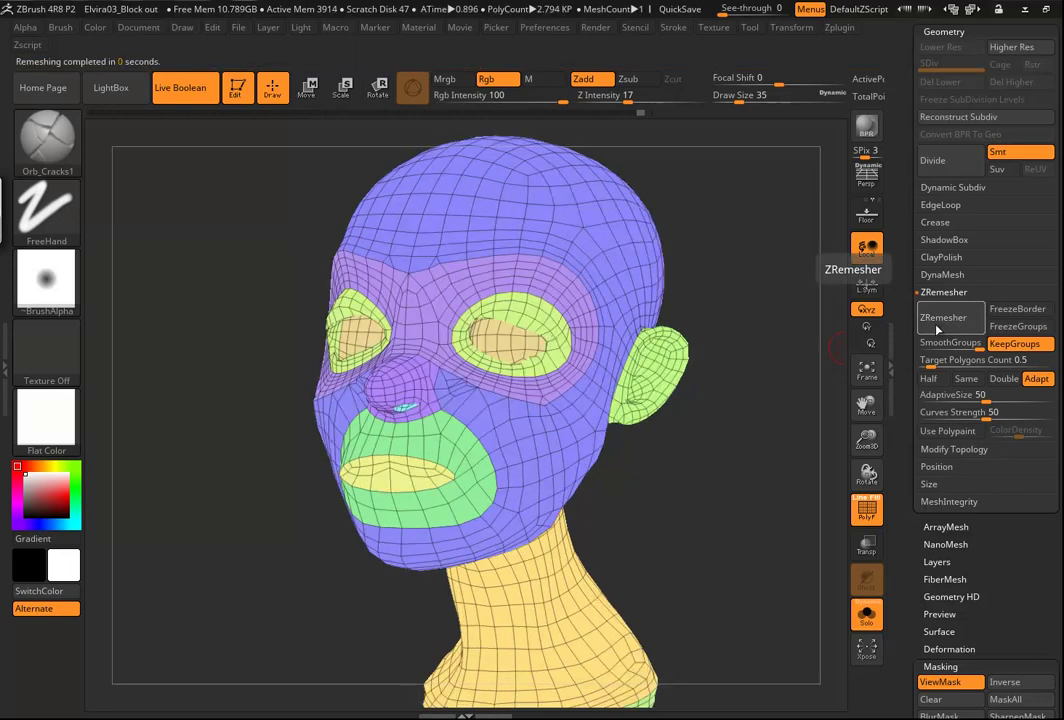
key(ctrl+z)
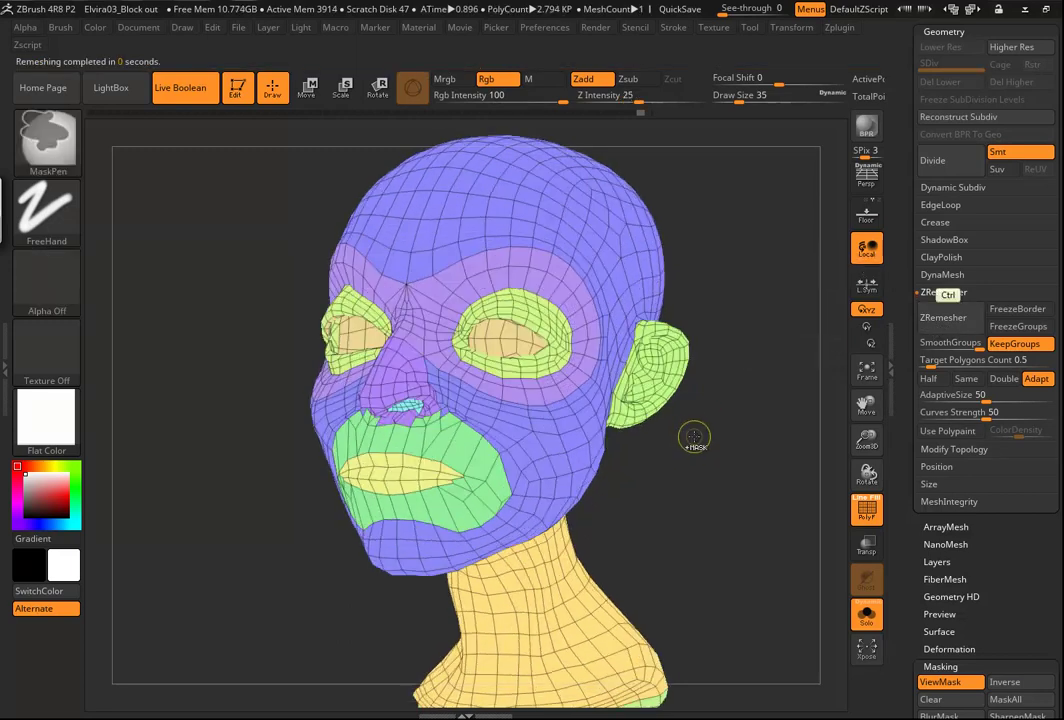
Restore the dense head and remesh it with ZRemesher at a target polygon count of 1, keeping the polygroups
key(ctrl+z)
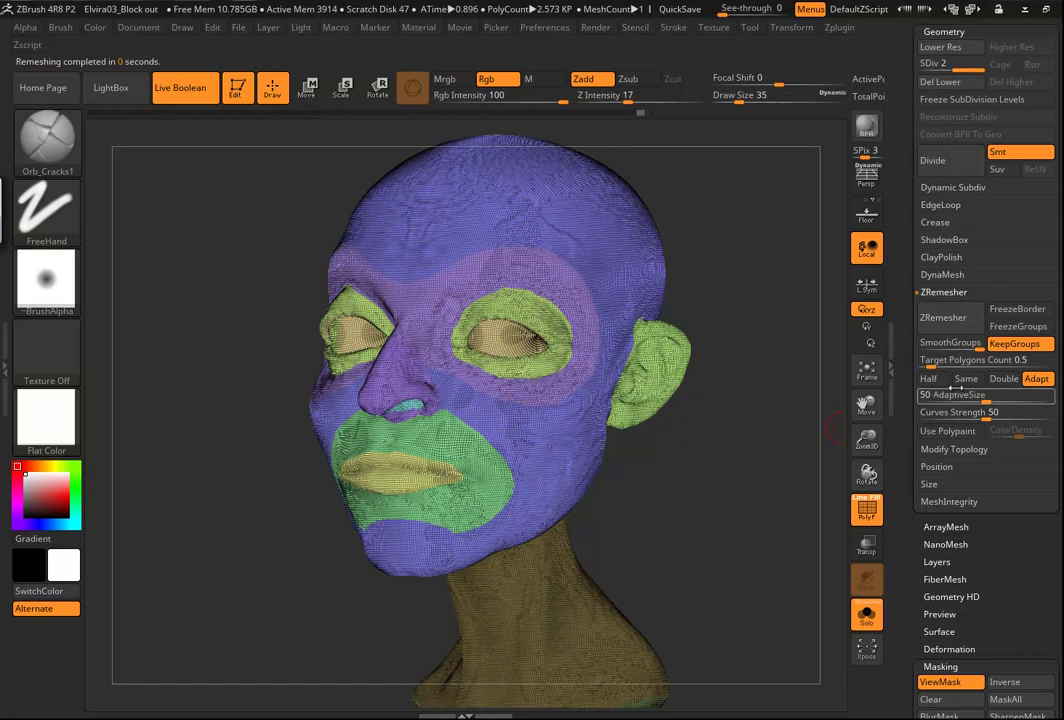
click(930, 366)
text(1)
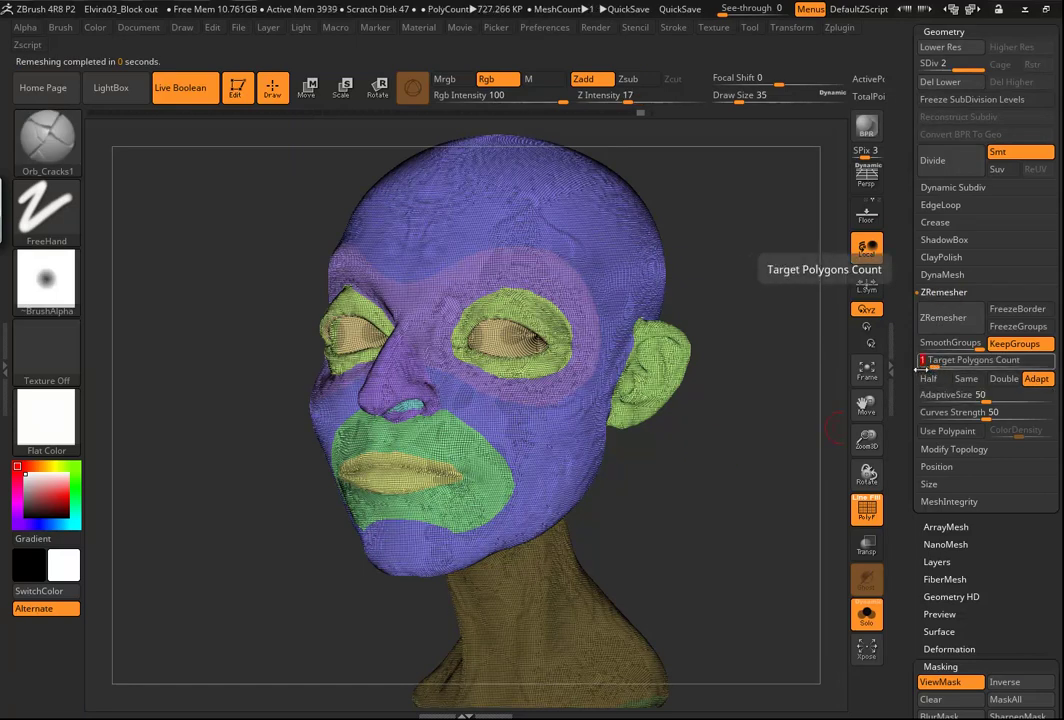
click(945, 320)
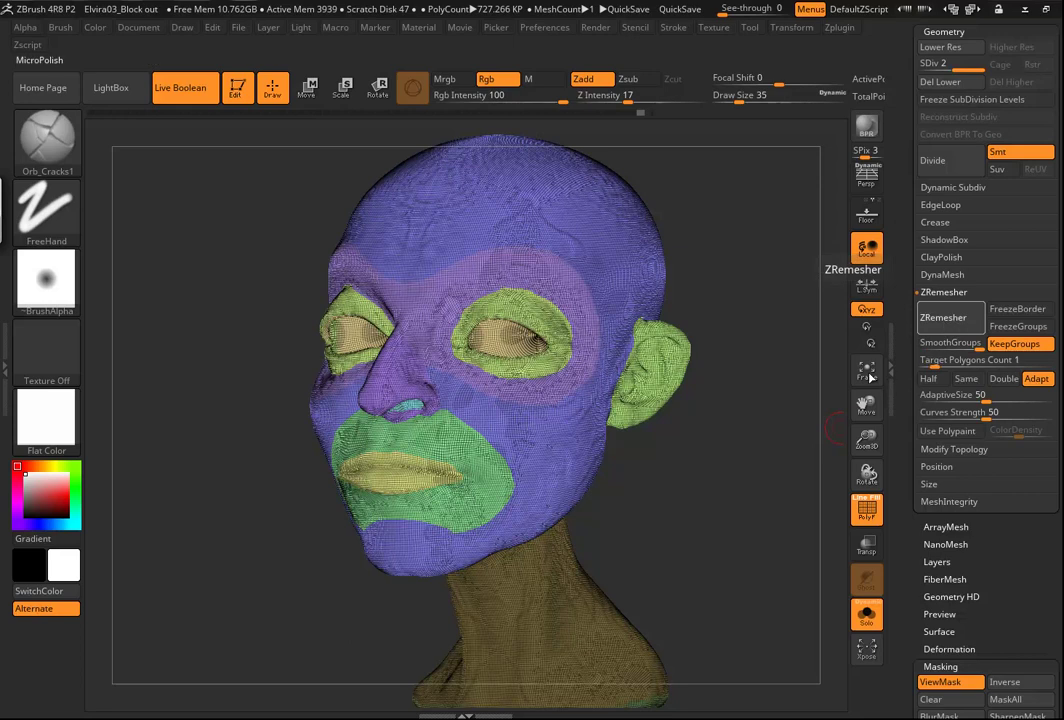